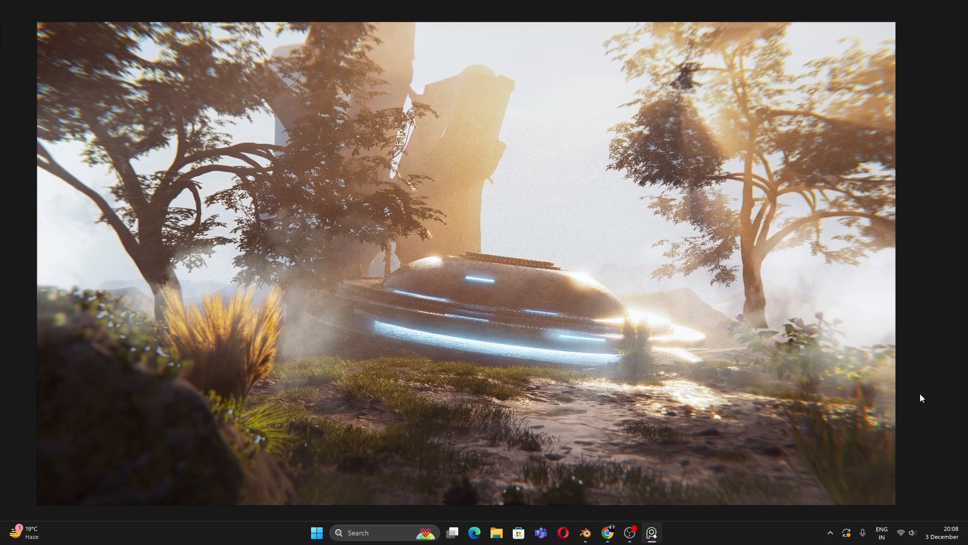
Step: Box-select the default Cube and Light and delete them, leaving just the camera
click(585, 533)
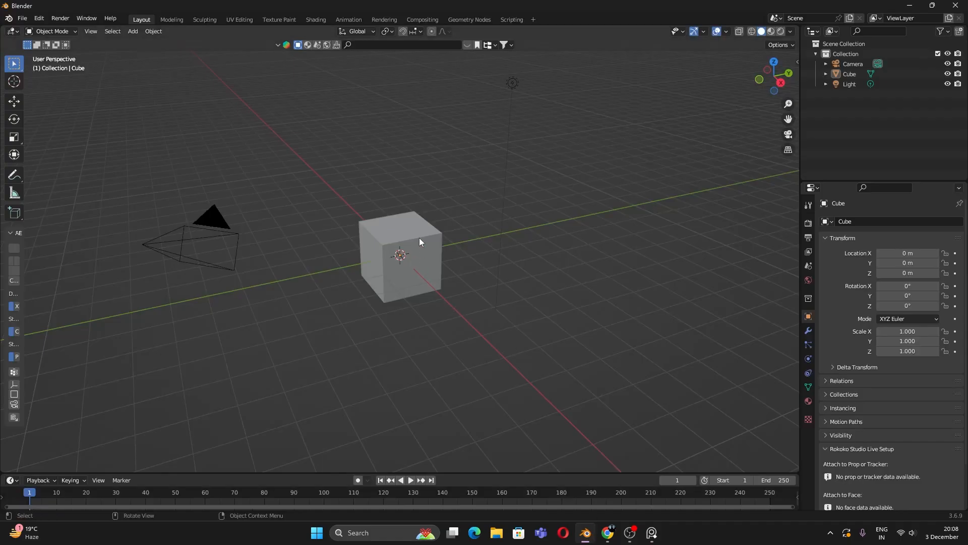
middle_drag(419, 238, 450, 254)
drag(402, 193, 585, 312)
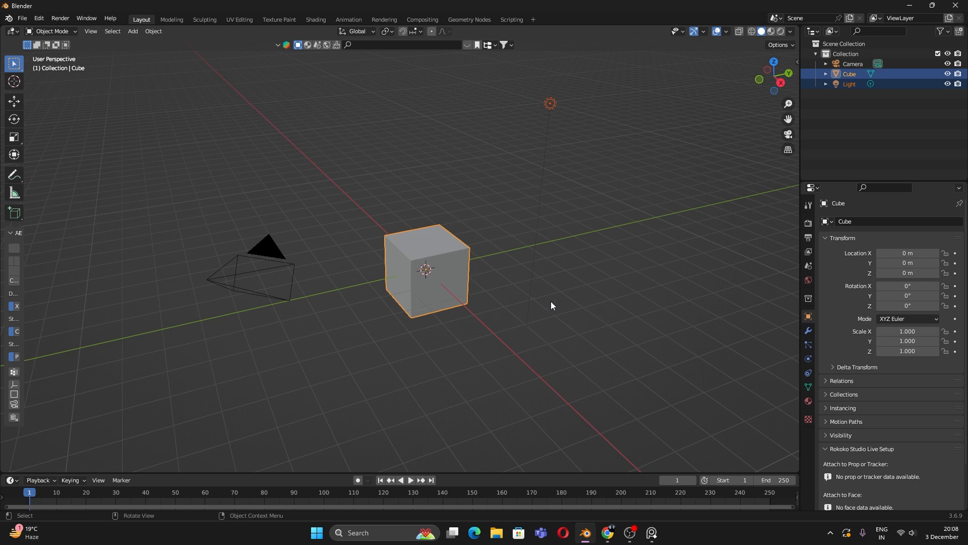
key(x)
click(521, 288)
middle_drag(504, 282, 454, 274)
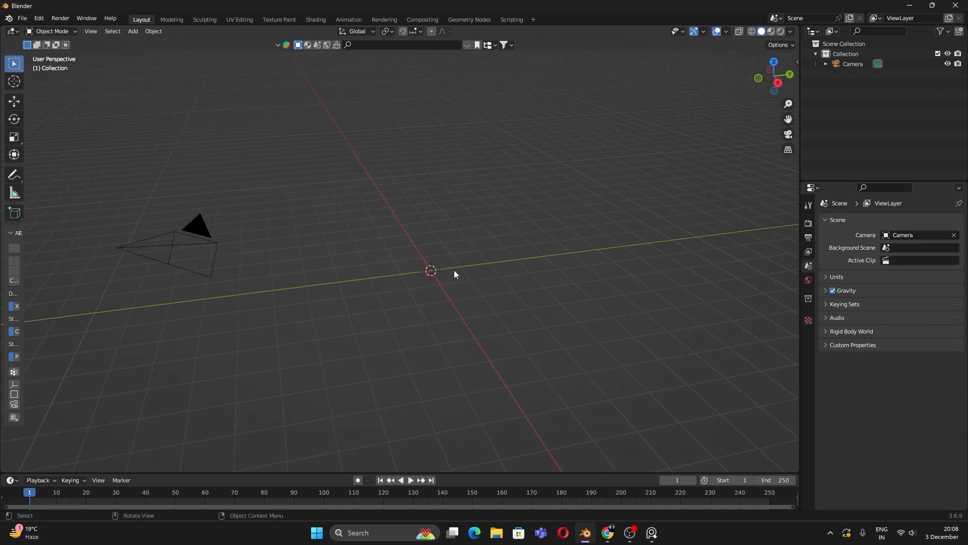
Step: Open Blender Preferences at the Add-ons section
click(40, 20)
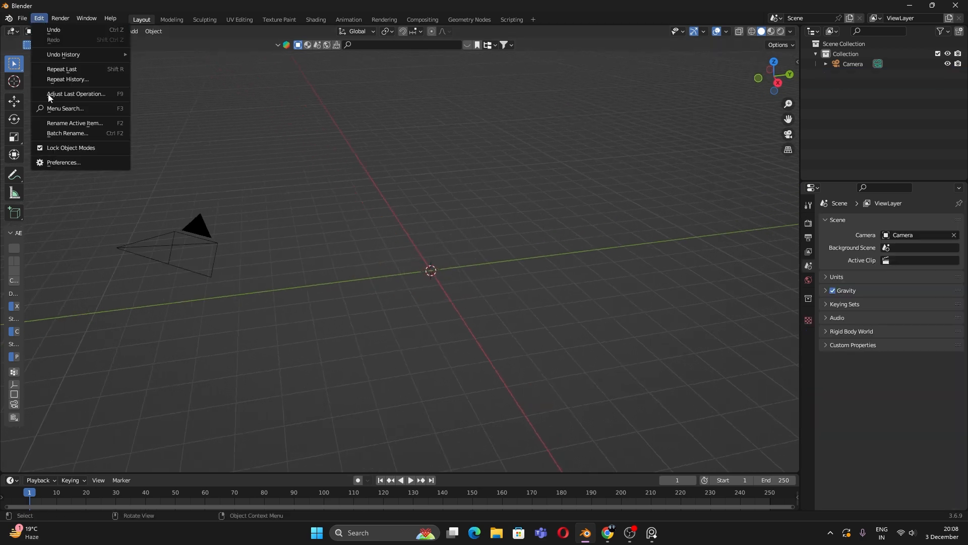
click(80, 162)
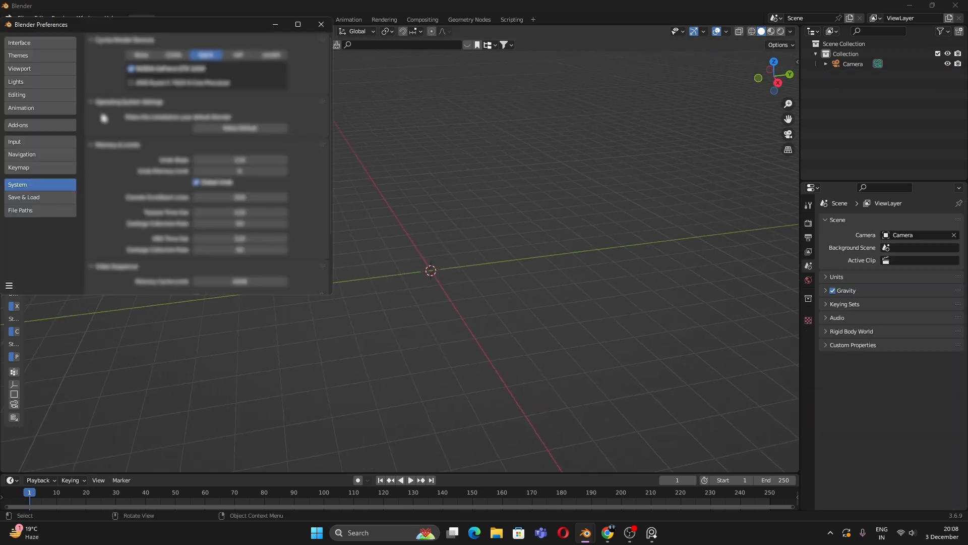
click(25, 108)
click(38, 126)
drag(126, 25, 295, 52)
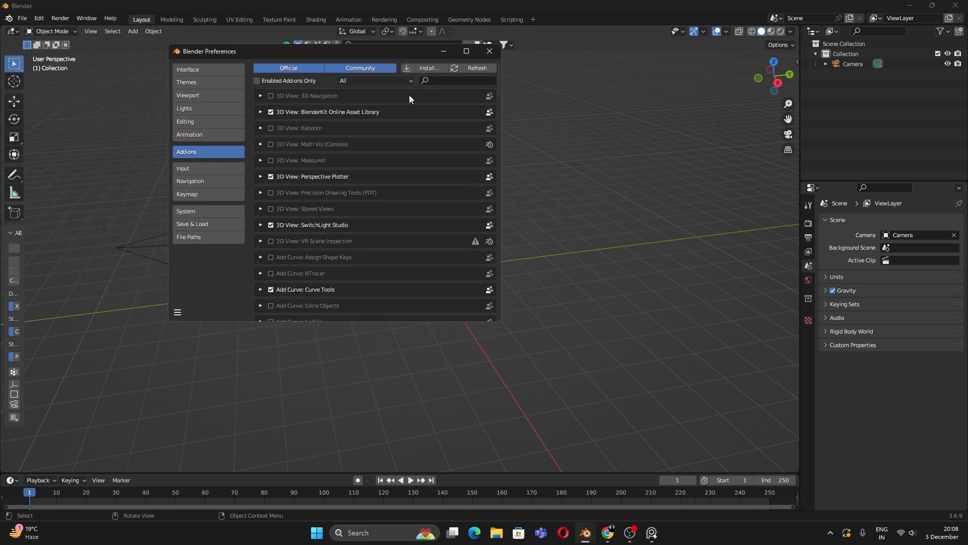
Step: Search add-ons for 'land' and enable Add Mesh: A.N.T.Landscape
click(455, 80)
text(ant l)
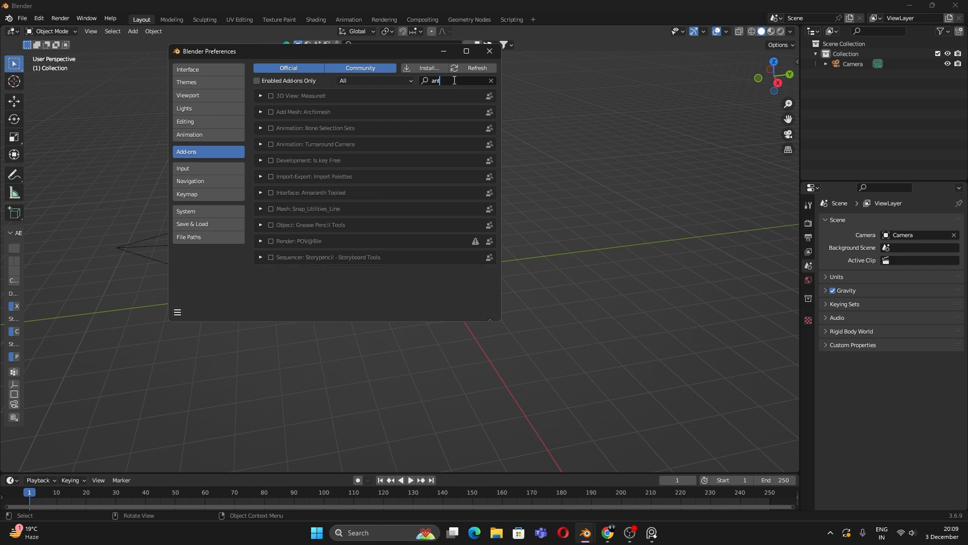
key(ctrl+a)
key(BackSpace)
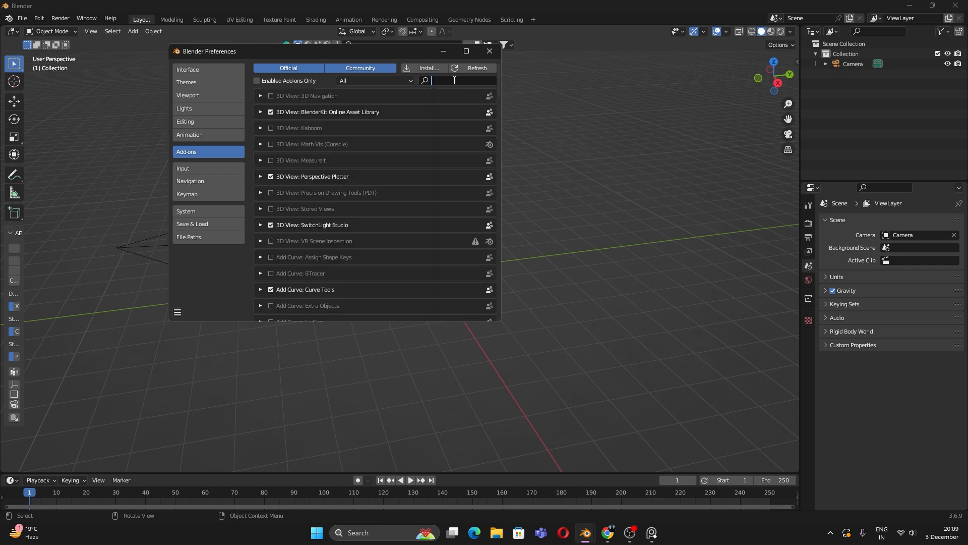
text(land)
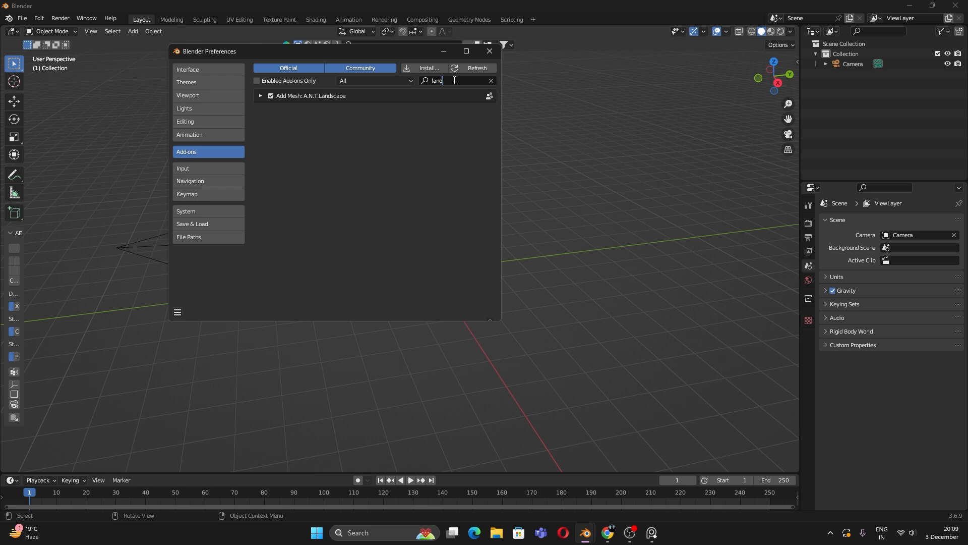
click(258, 96)
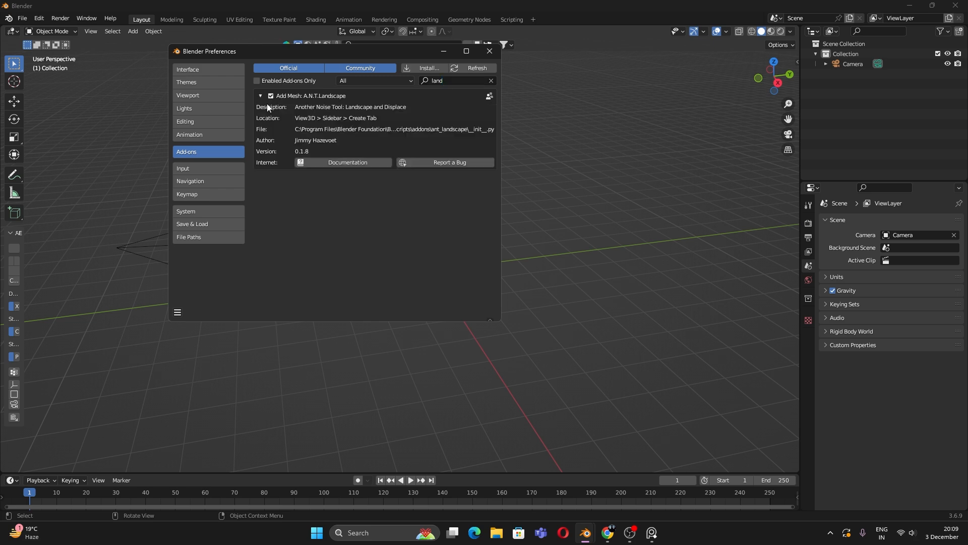
click(261, 96)
click(271, 95)
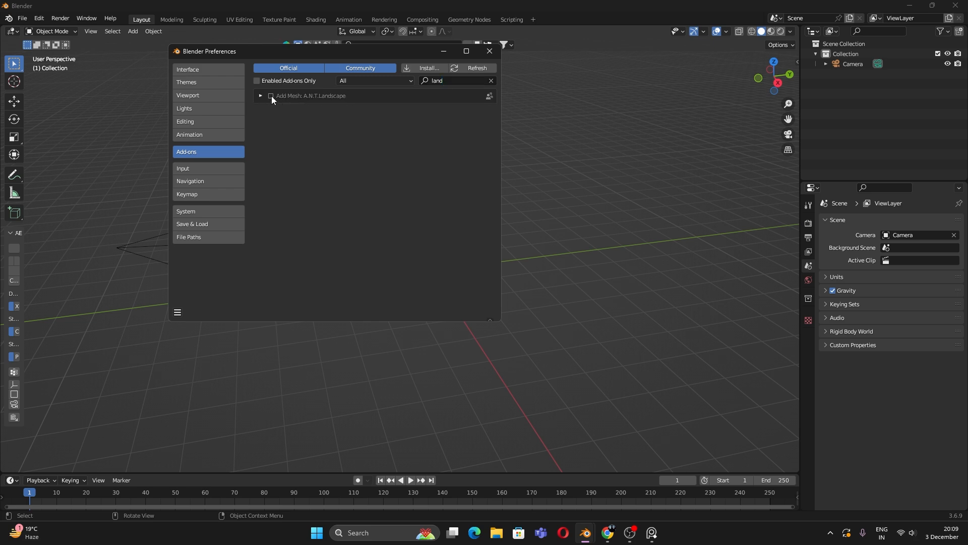
click(272, 96)
Step: Close Preferences and add a Landscape mesh from the Shift+A Mesh menu
click(490, 51)
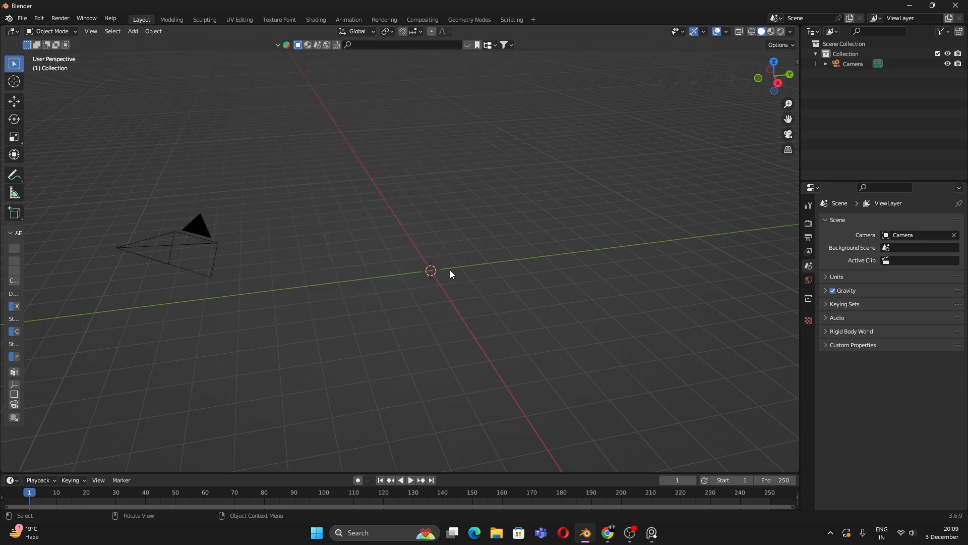
middle_drag(450, 271, 452, 270)
key(shift+a)
mouse_move(447, 239)
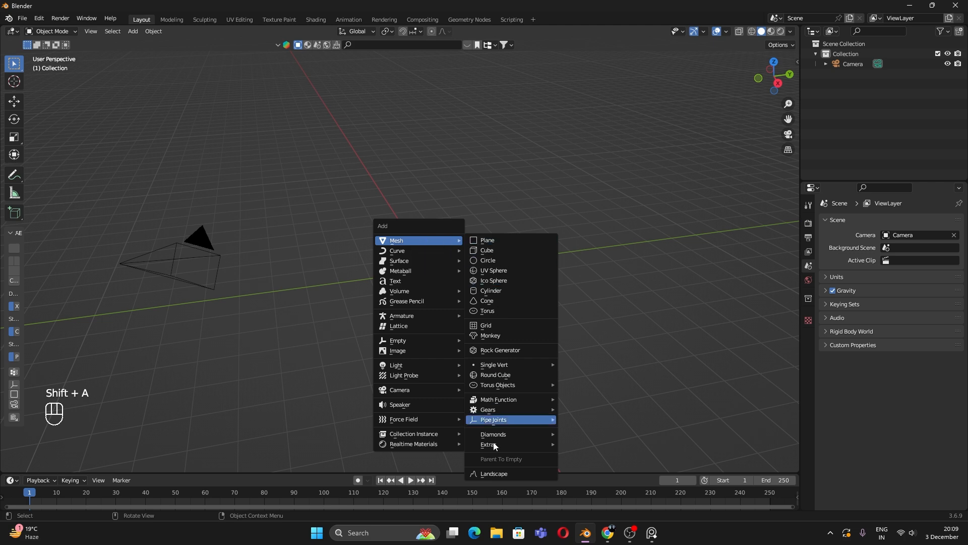
click(507, 474)
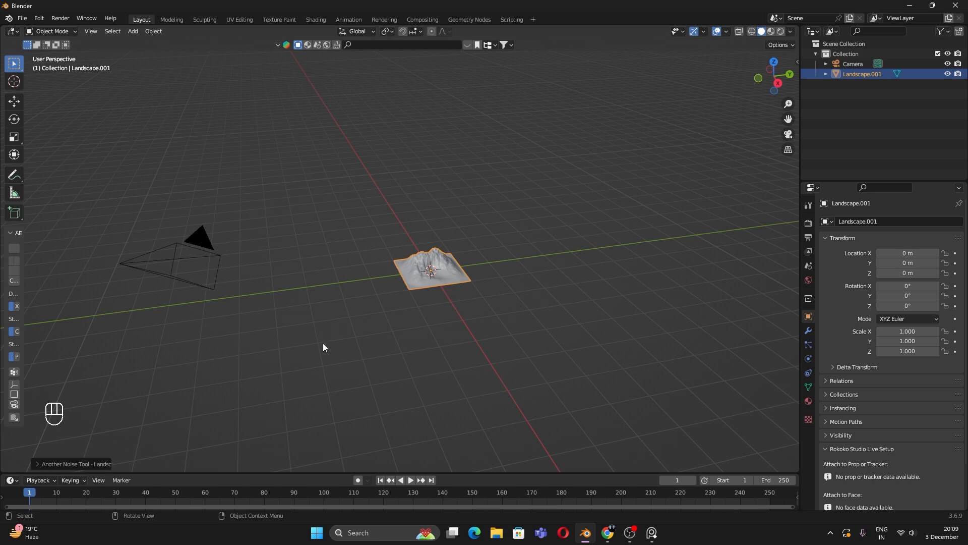
Step: Apply the 'large terrain' preset to the landscape: 20 m size, 256 subdivisions
click(52, 465)
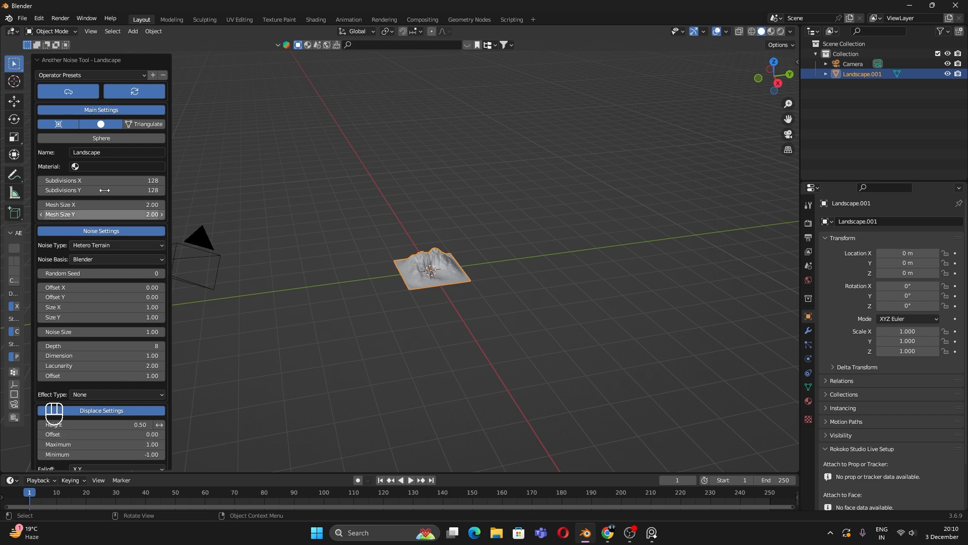
click(93, 75)
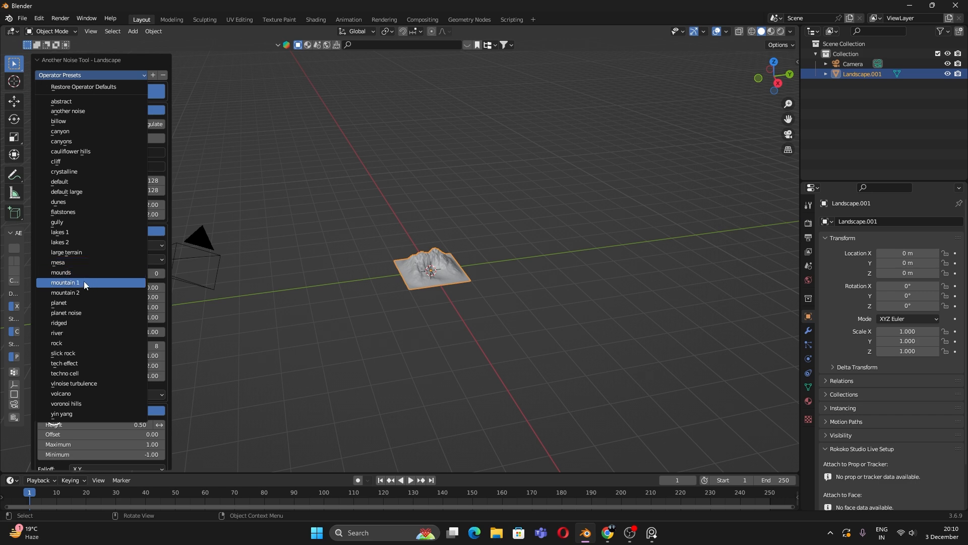
click(86, 252)
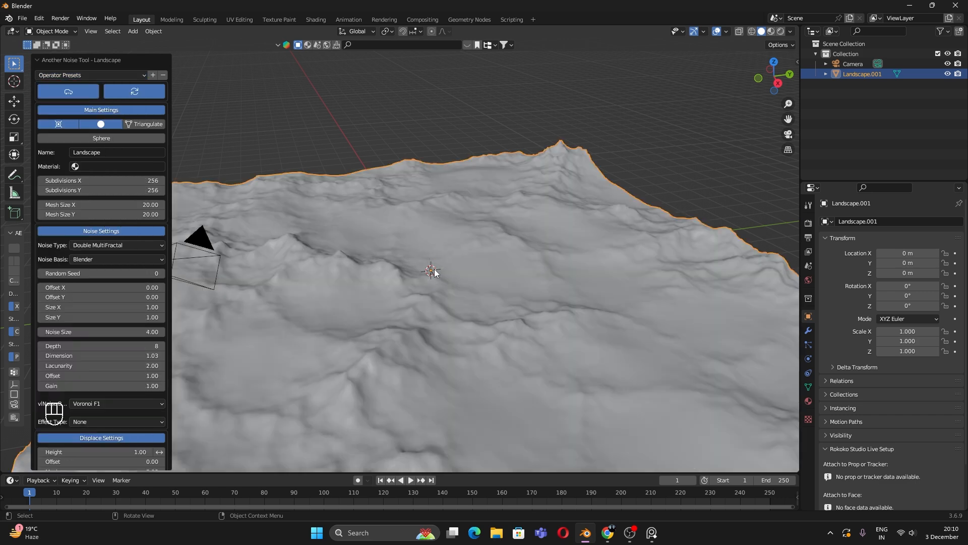
scroll(435, 271, down, 5)
click(658, 195)
scroll(527, 269, up, 5)
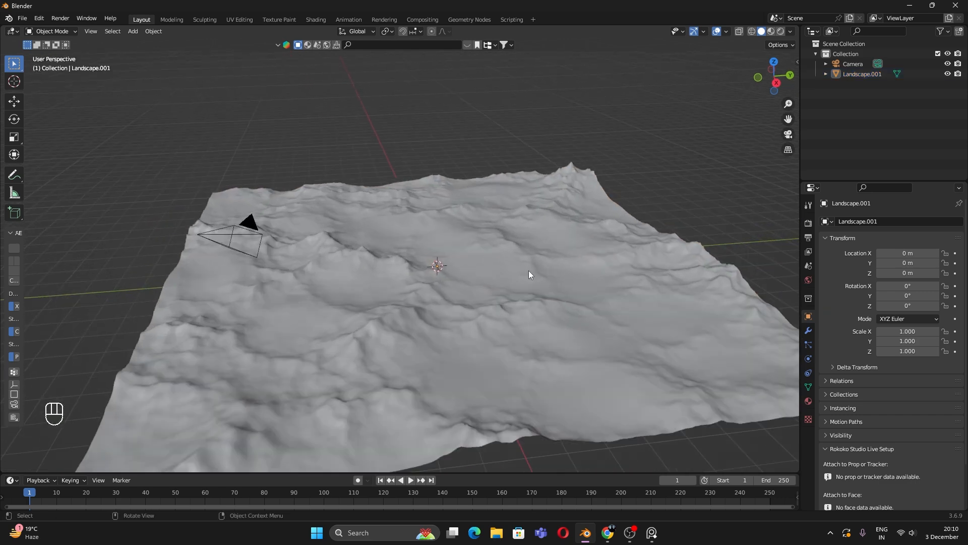
scroll(528, 270, down, 3)
Step: Set the landscape's X and Y dimensions to 60 m in the Item panel
click(549, 268)
key(n)
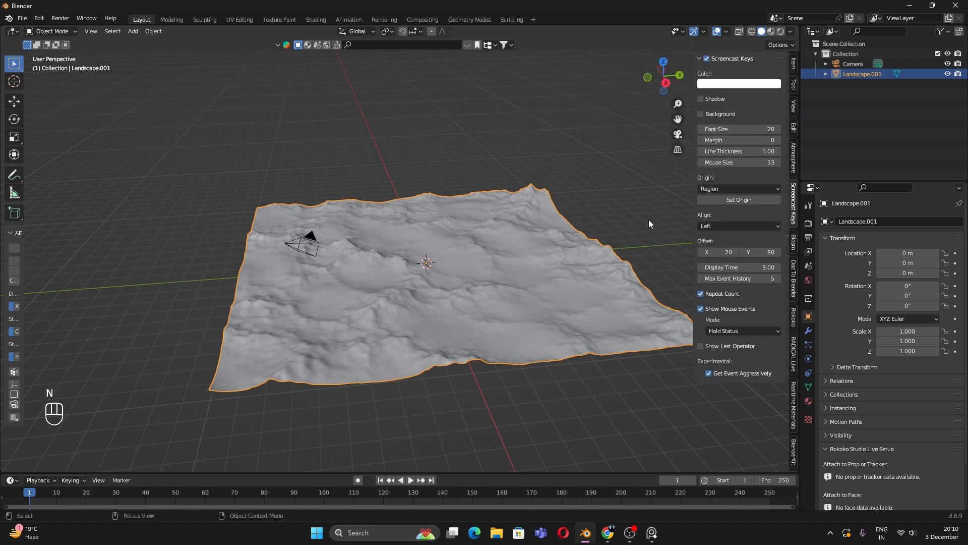
click(794, 64)
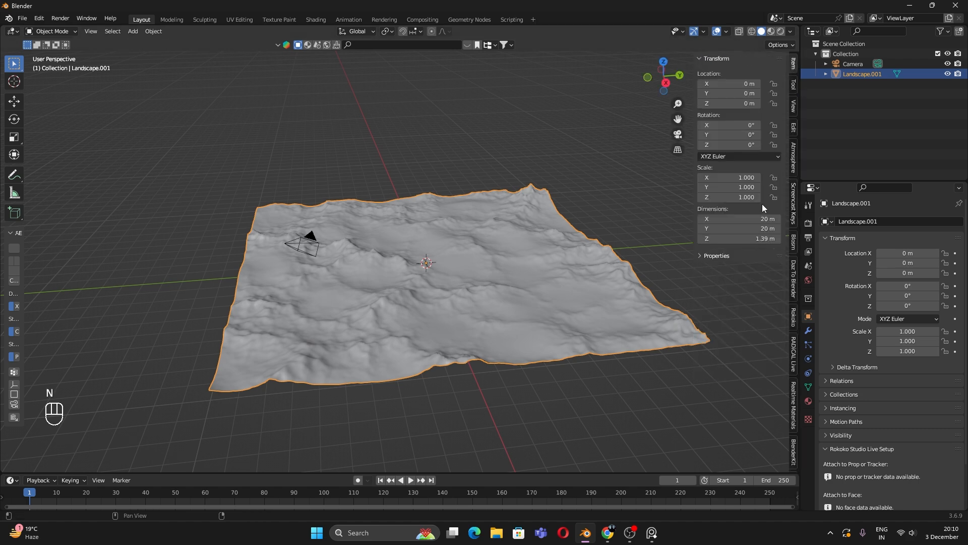
mouse_move(761, 219)
mouse_down()
mouse_move(761, 239)
mouse_move(757, 220)
mouse_up()
click(765, 236)
key(ctrl+z)
text(60)
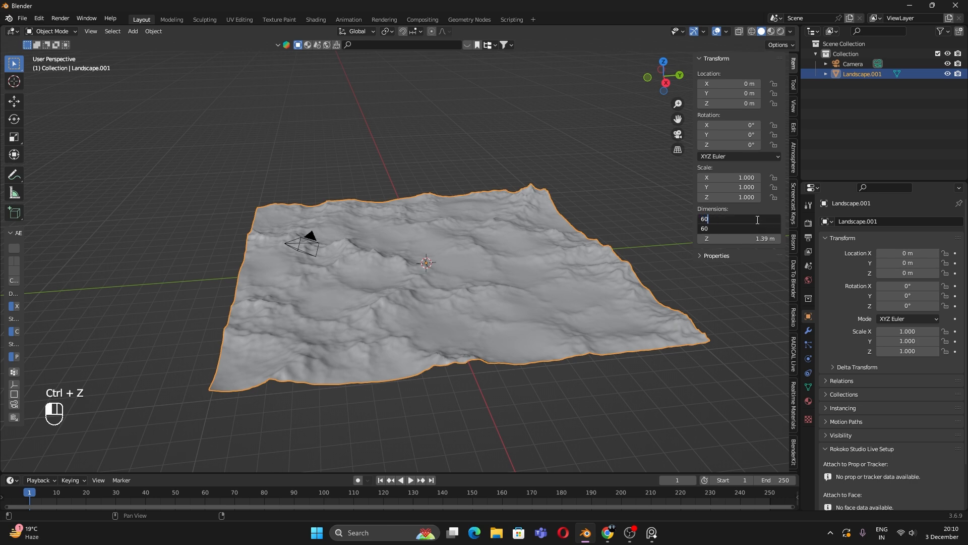
key(Return)
Step: Scale the landscape along Z to flatten it to 0.655 m, then enter Edit Mode
scroll(509, 297, down, 1)
middle_drag(510, 299, 485, 277)
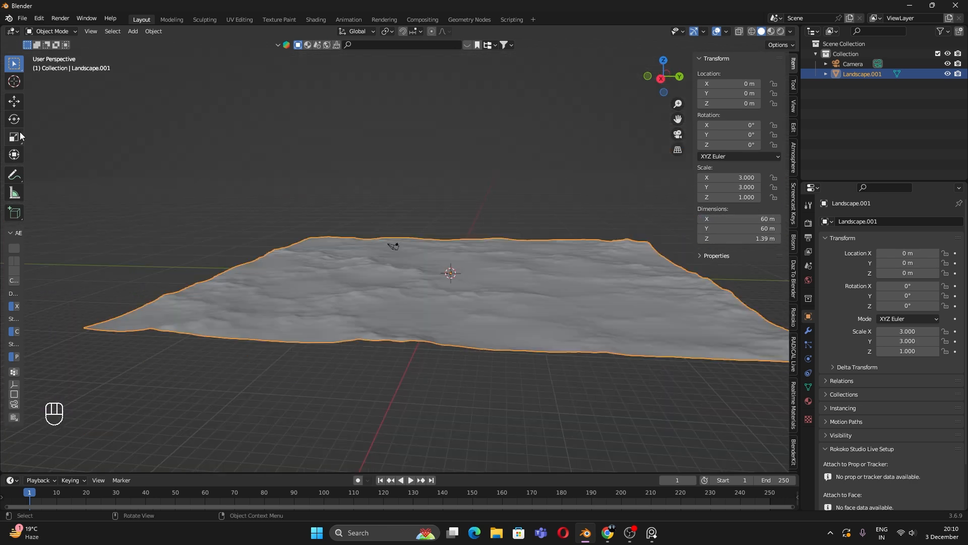
click(14, 136)
scroll(471, 287, up, 2)
key(s)
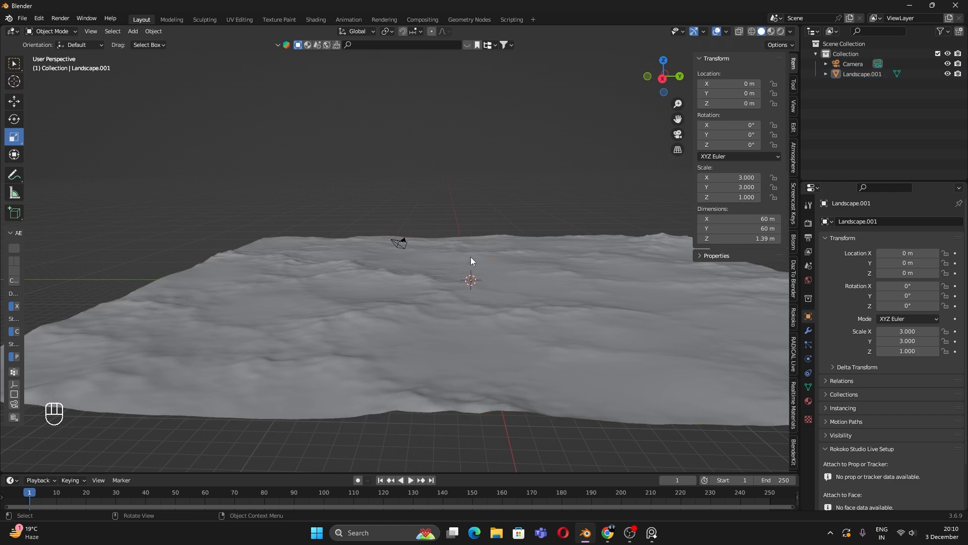
key(z)
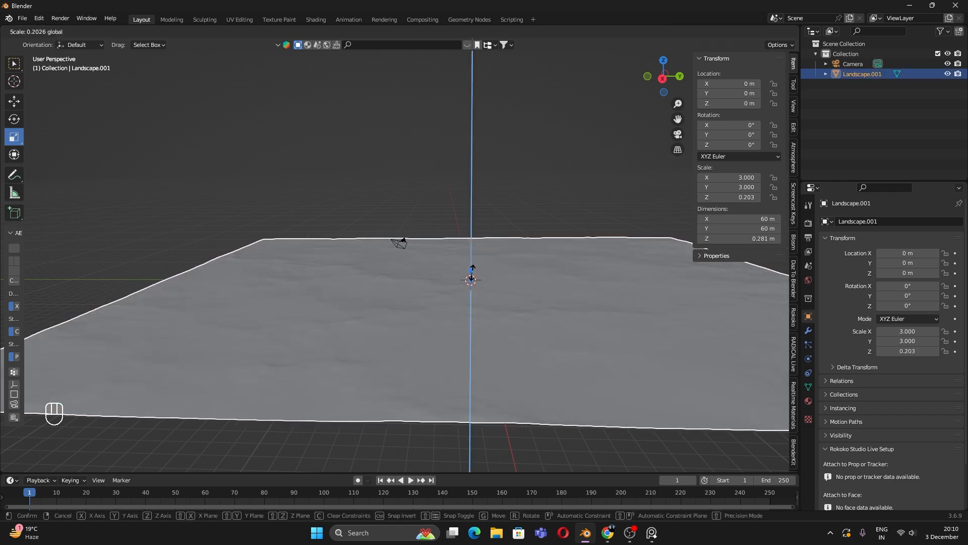
click(474, 264)
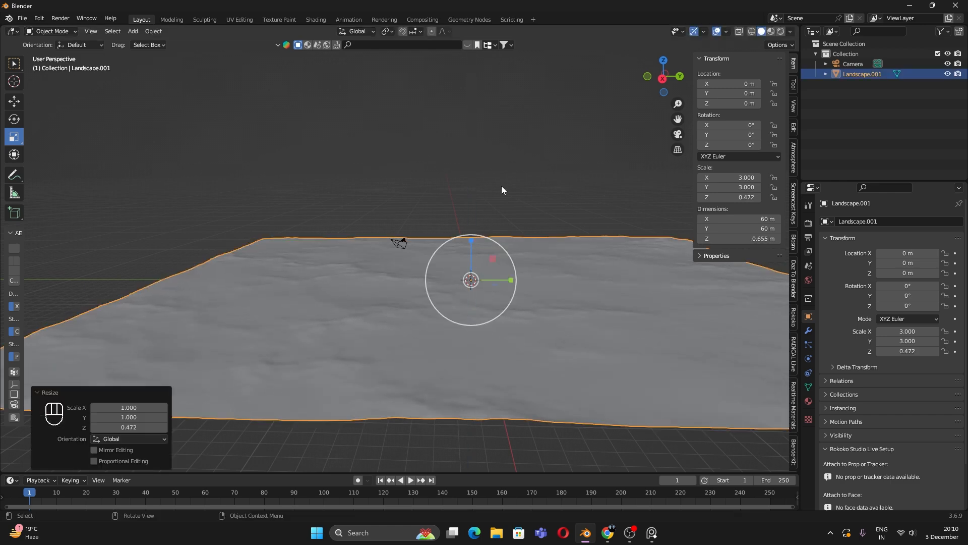
middle_drag(503, 188, 480, 302)
scroll(480, 308, down, 1)
scroll(480, 308, down, 1)
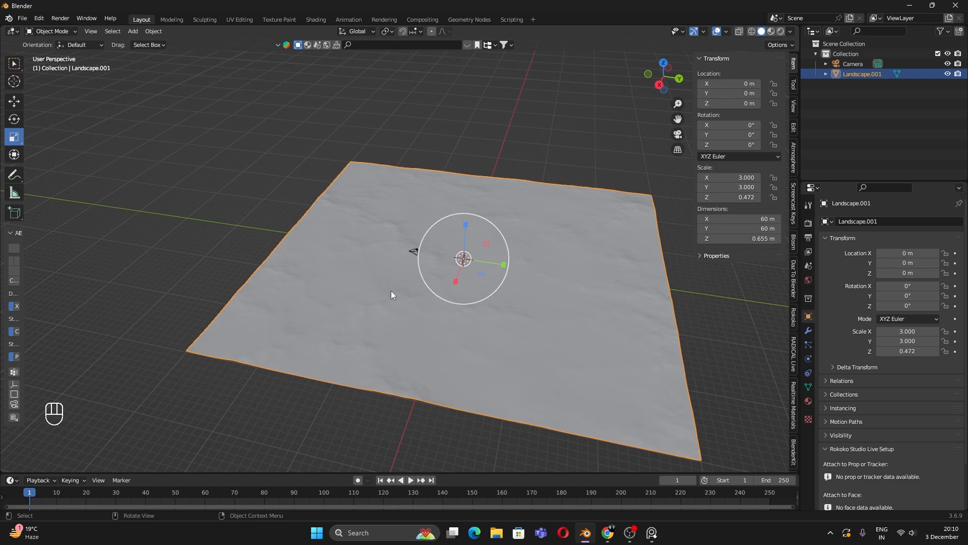
key(Tab)
scroll(467, 319, up, 5)
scroll(464, 323, down, 5)
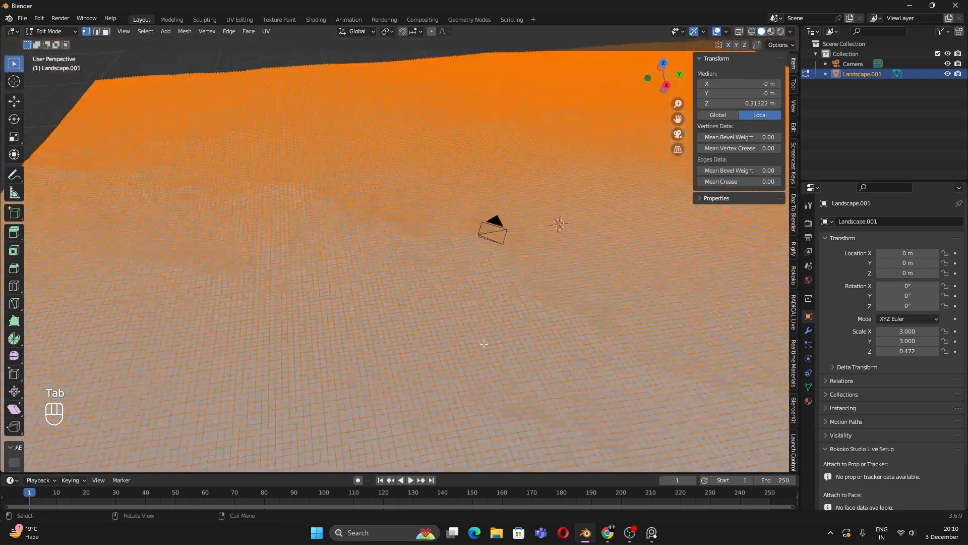
Step: Subdivide the landscape mesh and turn on mesh statistics in the viewport overlays
right_click(450, 300)
click(438, 284)
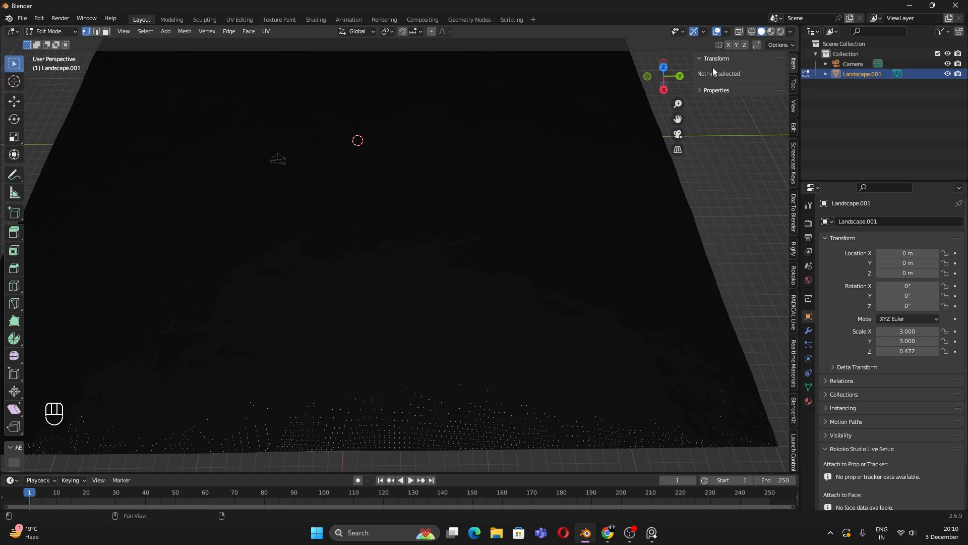
click(726, 31)
click(664, 113)
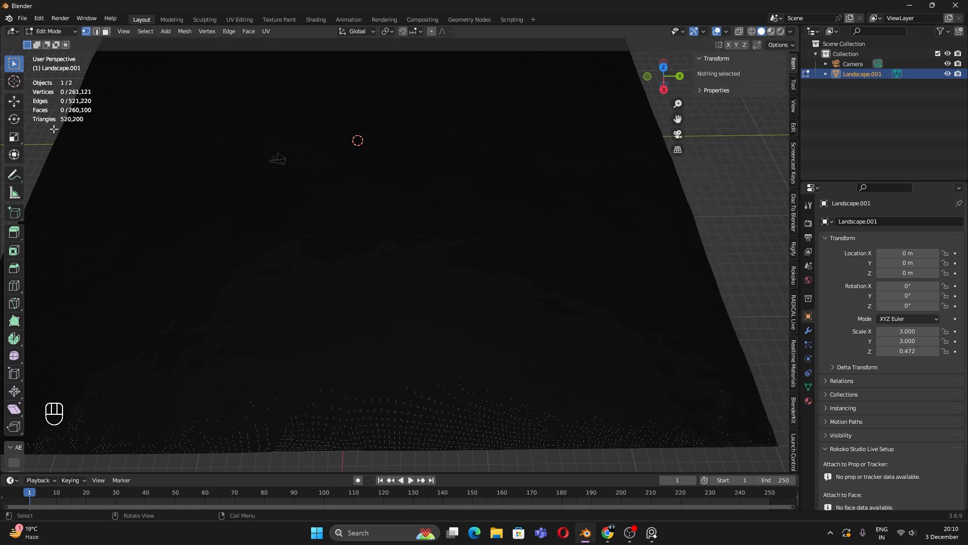
shift+middle_drag(339, 240, 421, 314)
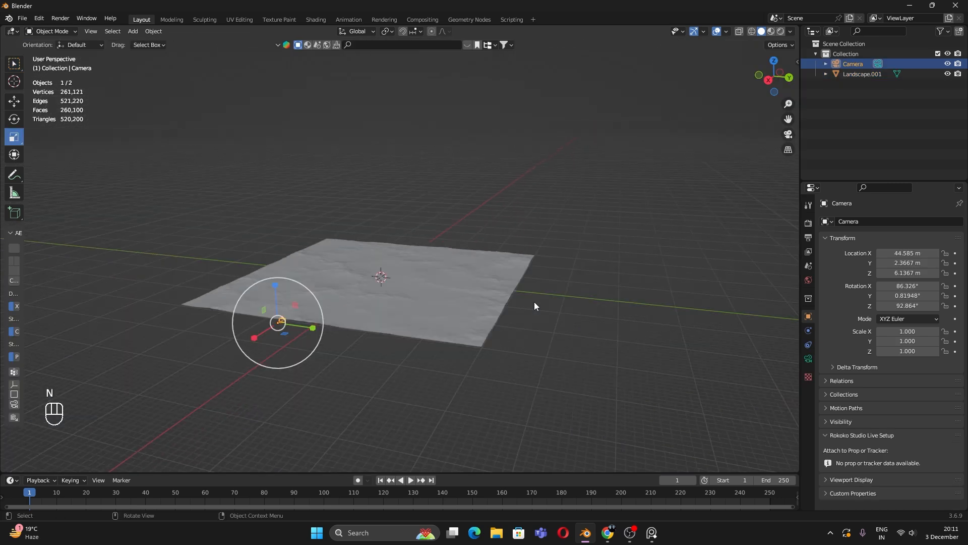
scroll(347, 324, up, 3)
Step: Look through the scene camera and change its focal length to 36 mm
key(n)
key(KP_0)
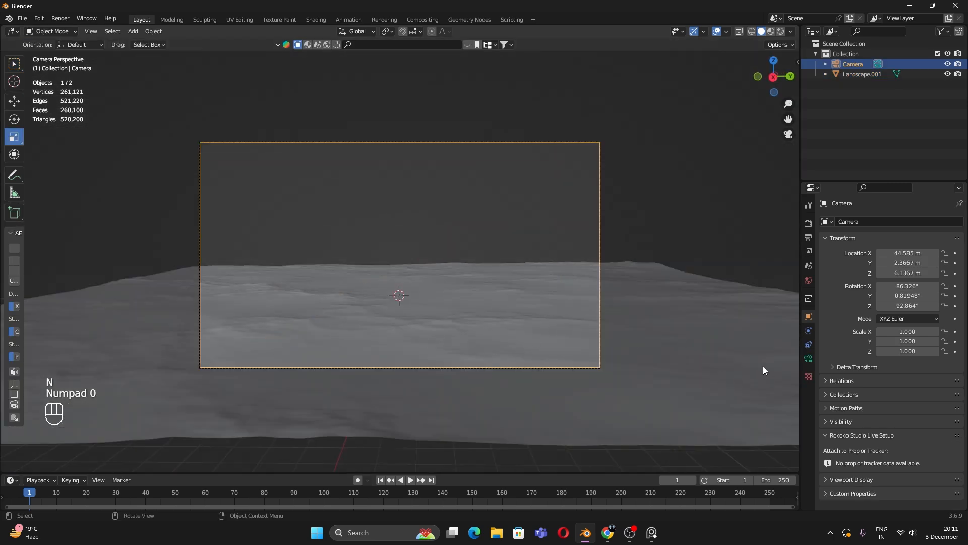
click(809, 359)
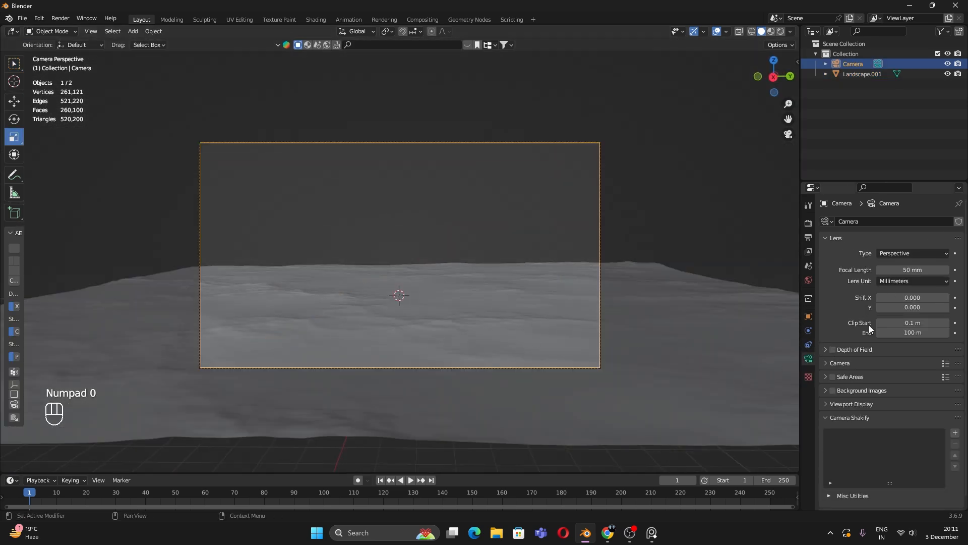
click(910, 269)
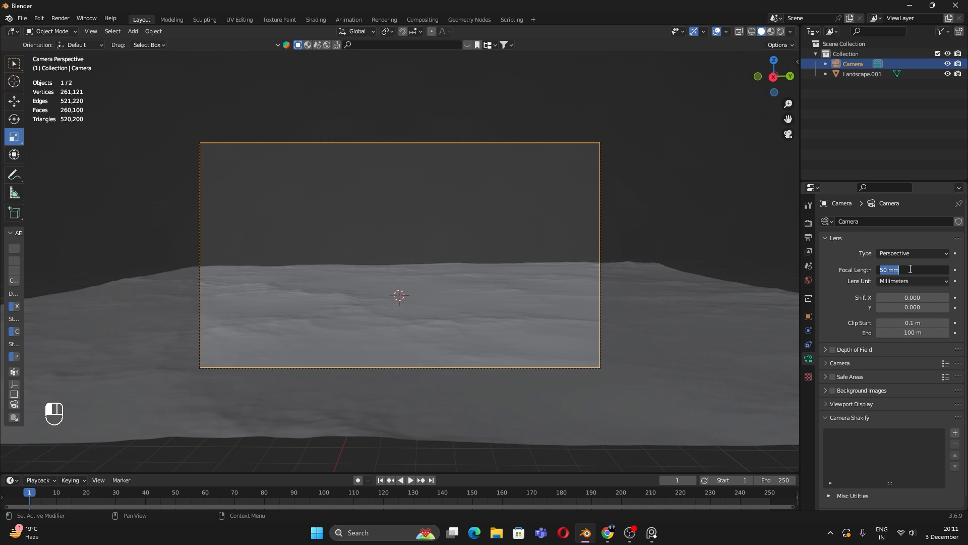
text(36)
key(Return)
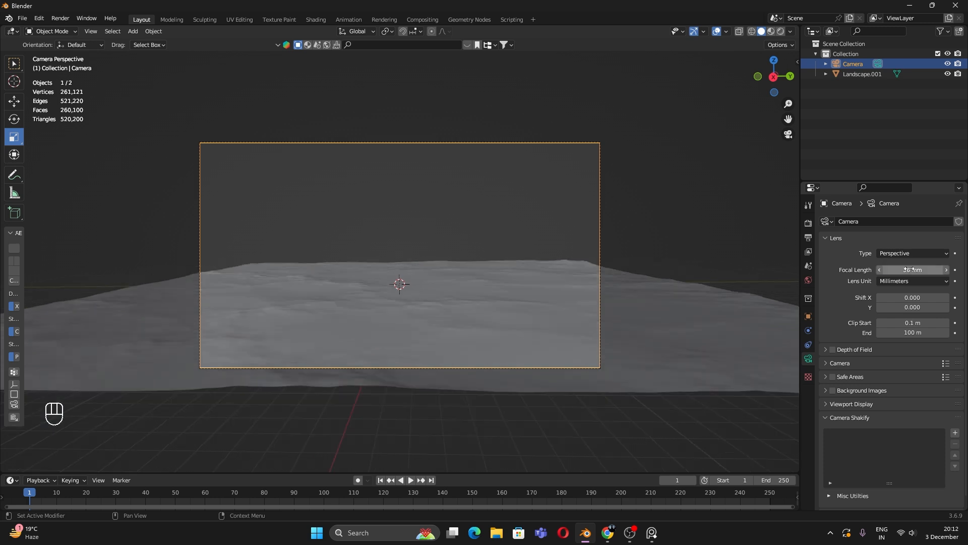
click(586, 207)
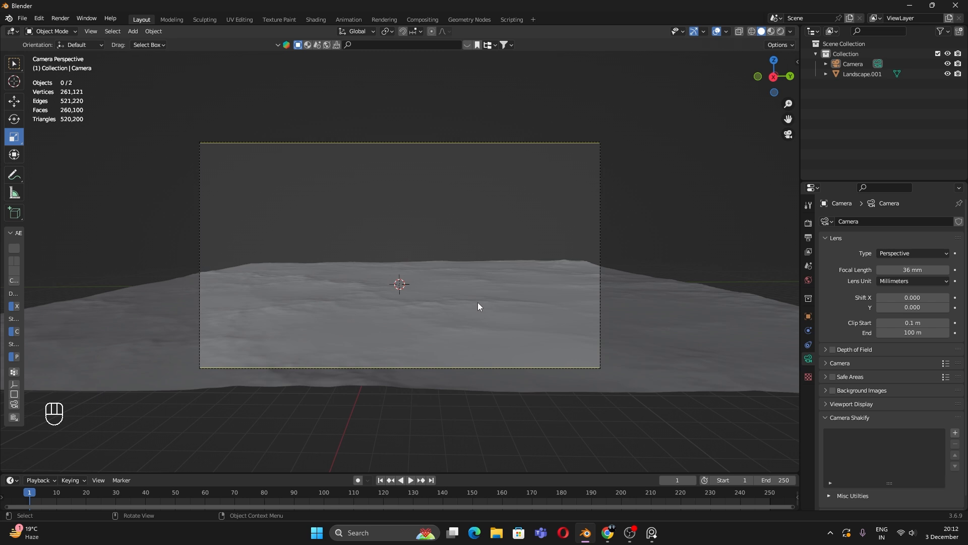
middle_drag(413, 289, 423, 326)
scroll(428, 337, down, 3)
Step: Turn the enlarged lower area into a Shader Editor and create Material.001 for the landscape
click(431, 324)
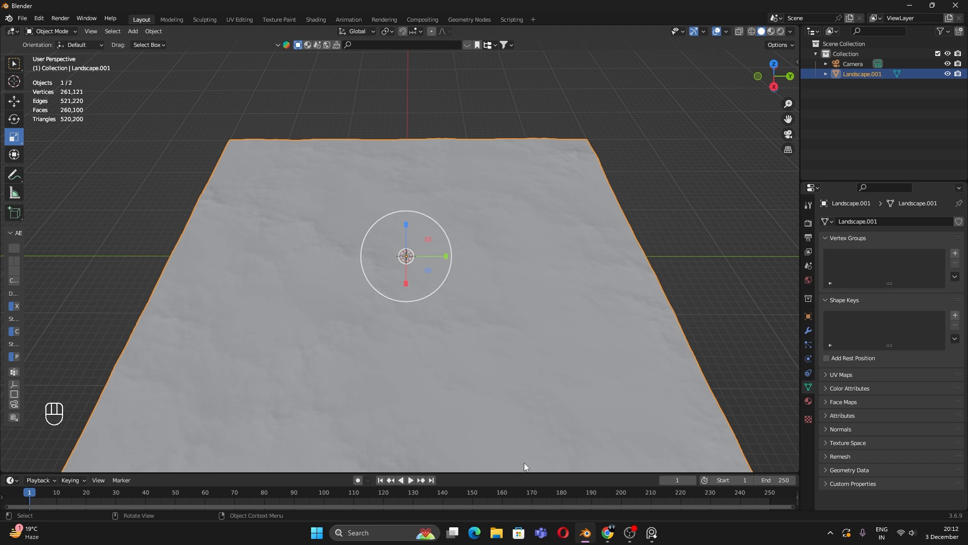
drag(528, 474, 528, 311)
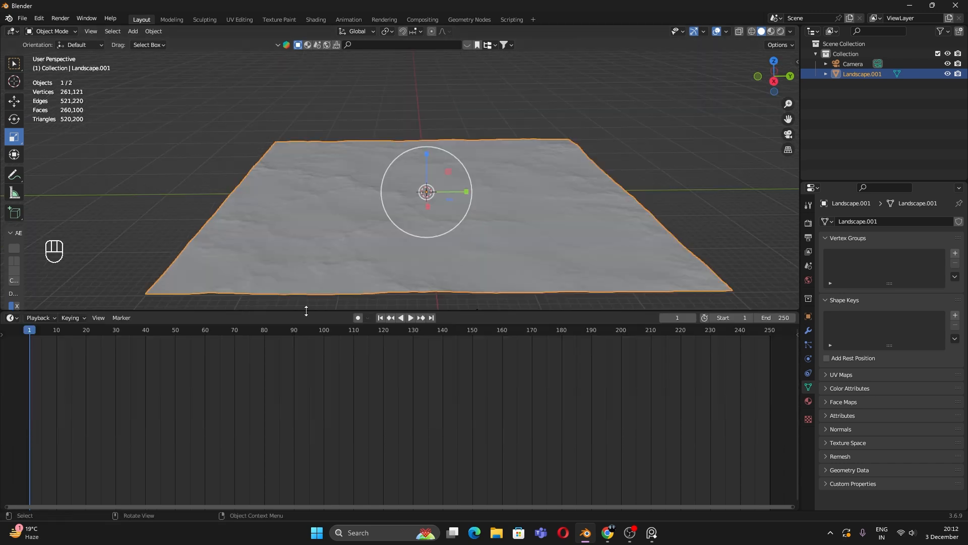
click(11, 318)
click(71, 412)
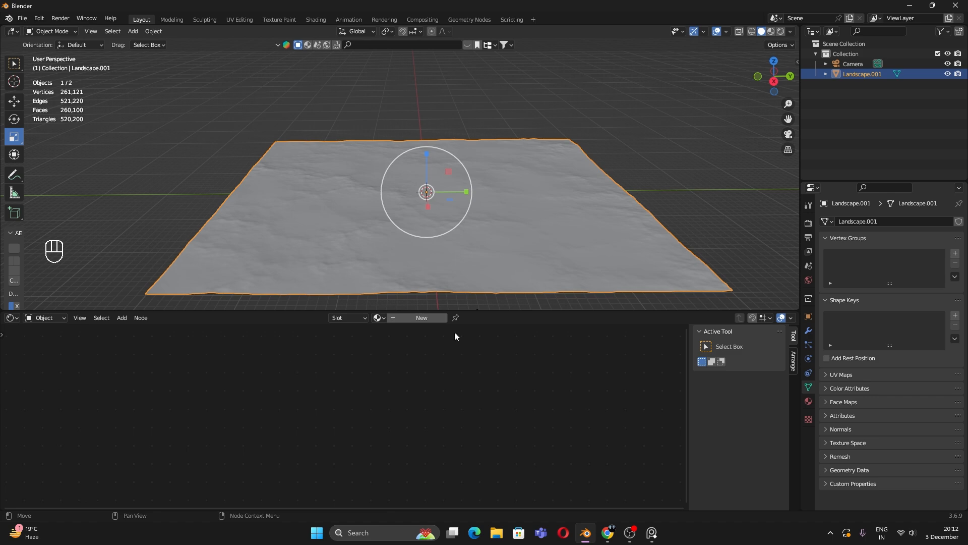
click(438, 318)
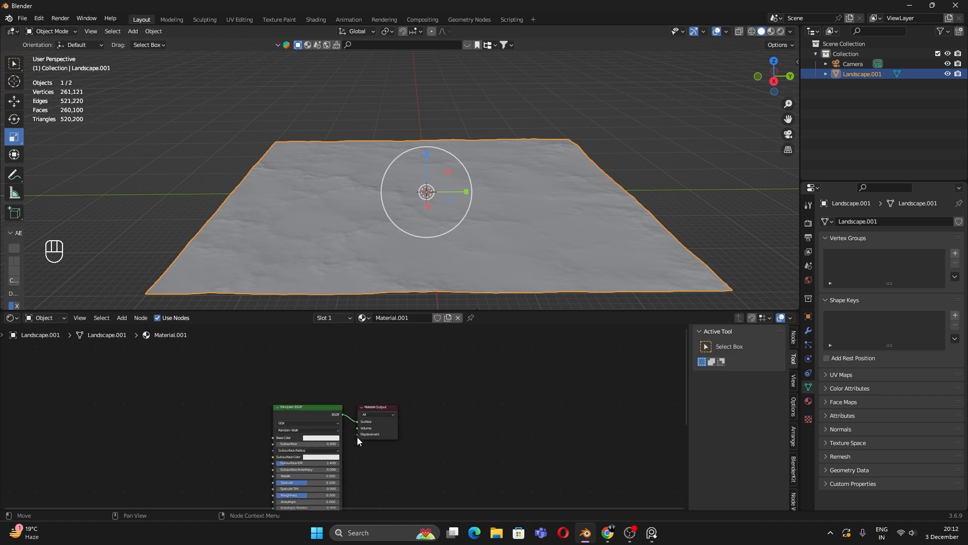
scroll(455, 383, up, 4)
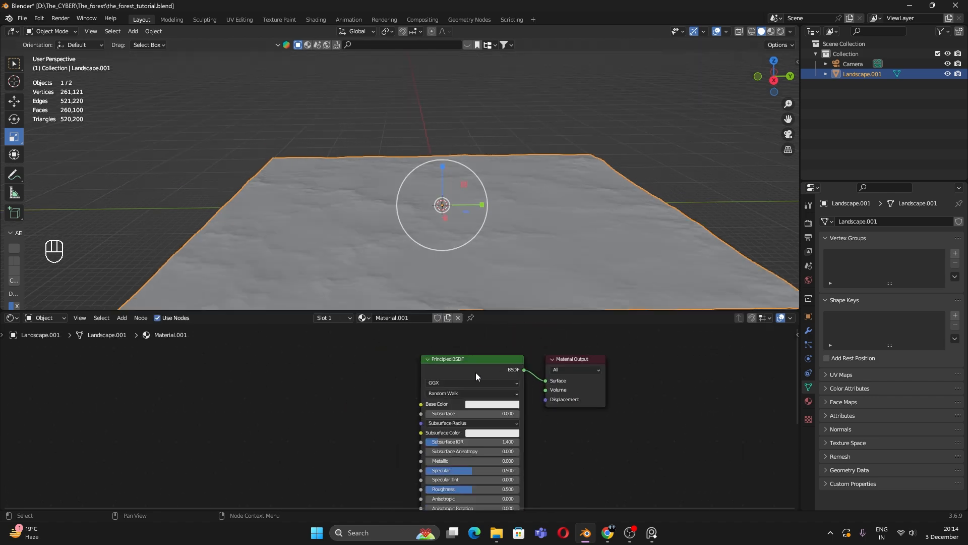
click(475, 372)
click(39, 18)
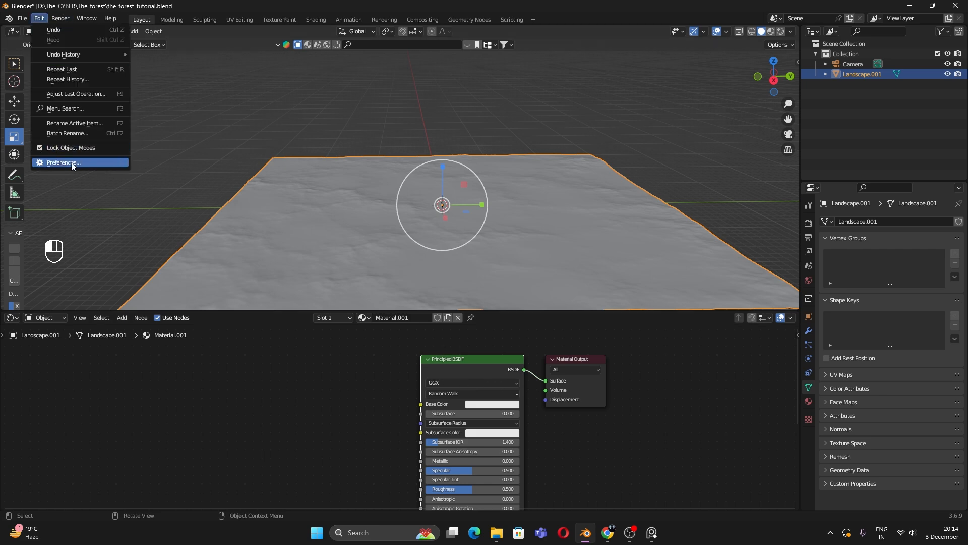
click(73, 163)
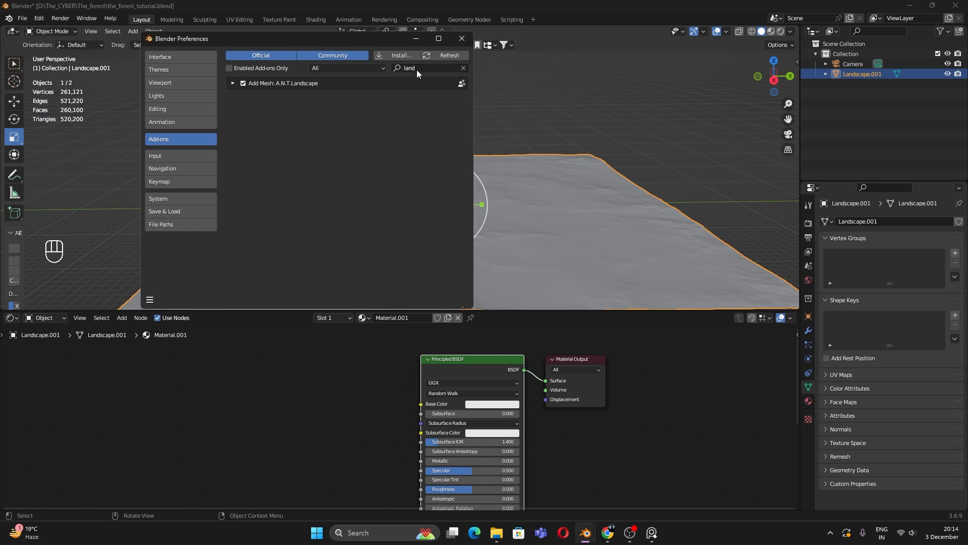
click(419, 69)
text(node)
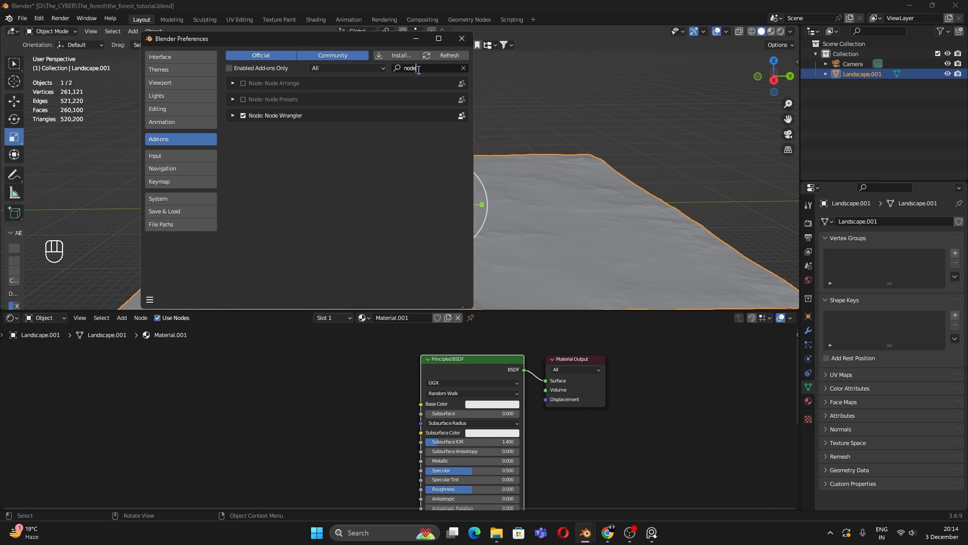
click(317, 171)
click(244, 114)
click(244, 115)
click(244, 115)
click(245, 115)
click(245, 116)
click(462, 39)
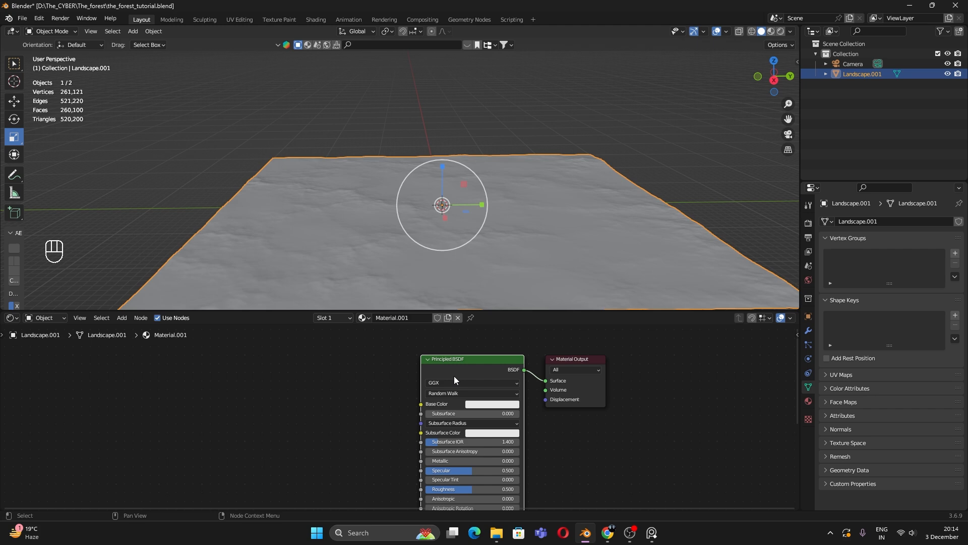
Step: Connect all four brown_mud_03_4k texture images to the Principled BSDF via Ctrl+Shift+T
key(ctrl+shift+t)
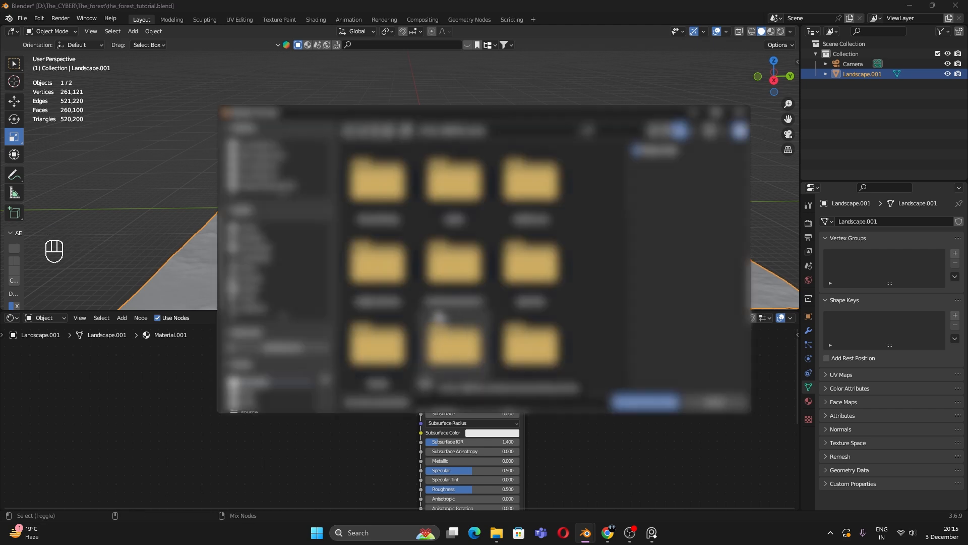
double_click(511, 315)
double_click(385, 175)
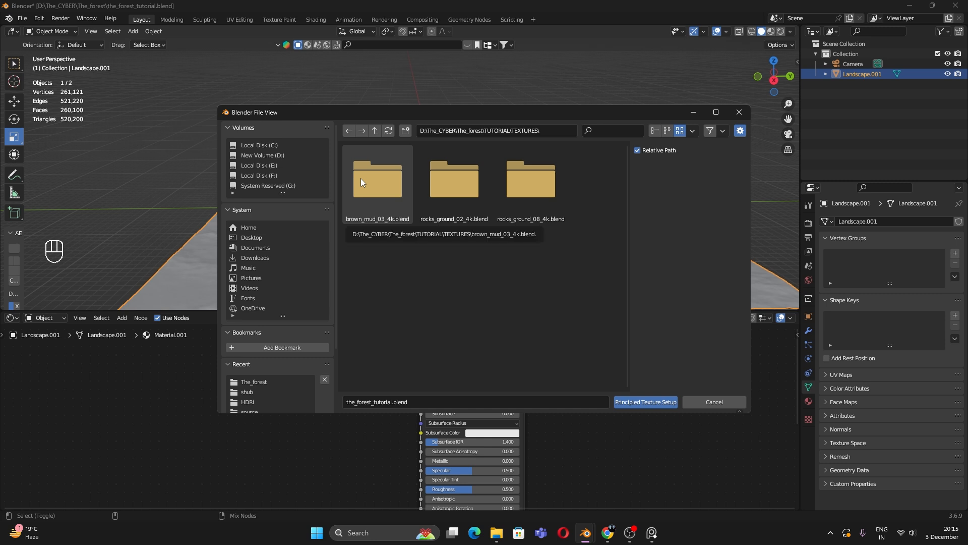
double_click(376, 204)
double_click(370, 192)
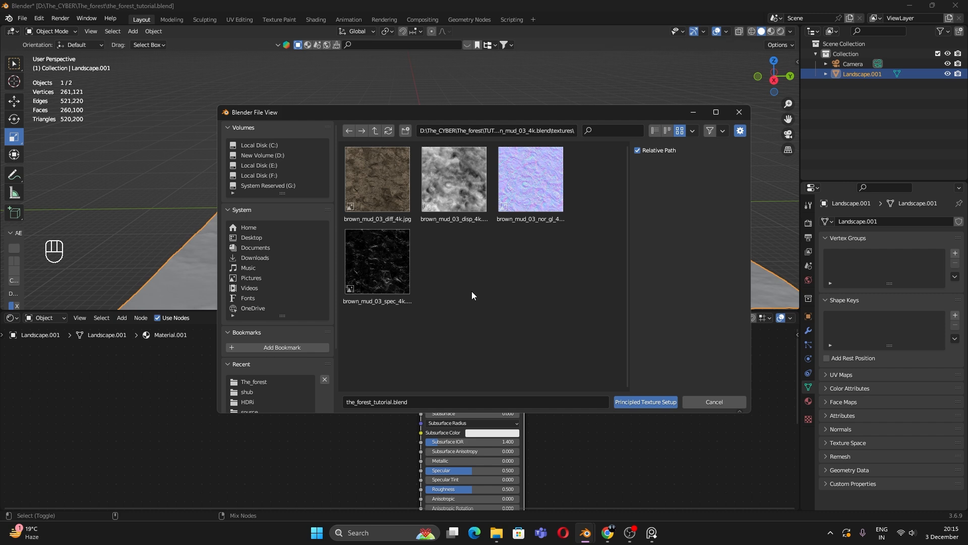
key(a)
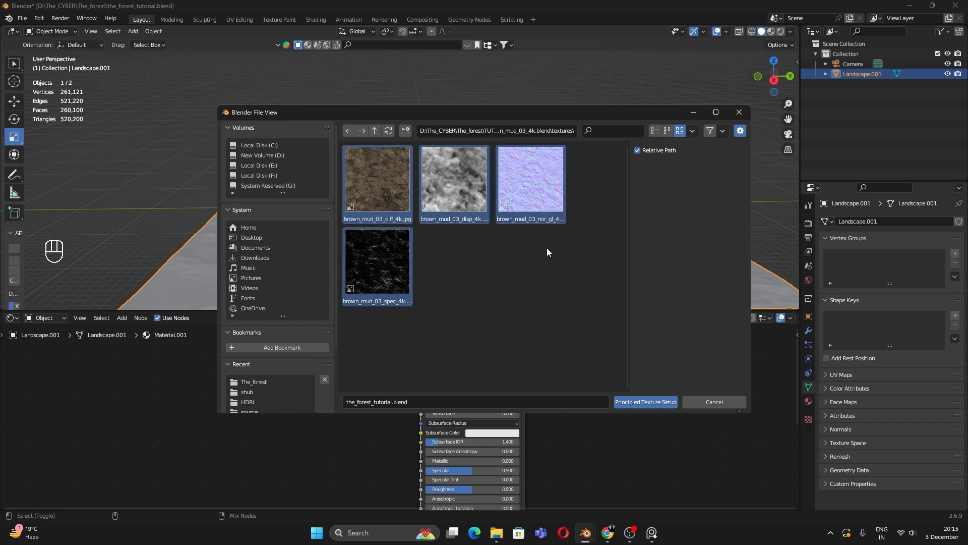
click(649, 401)
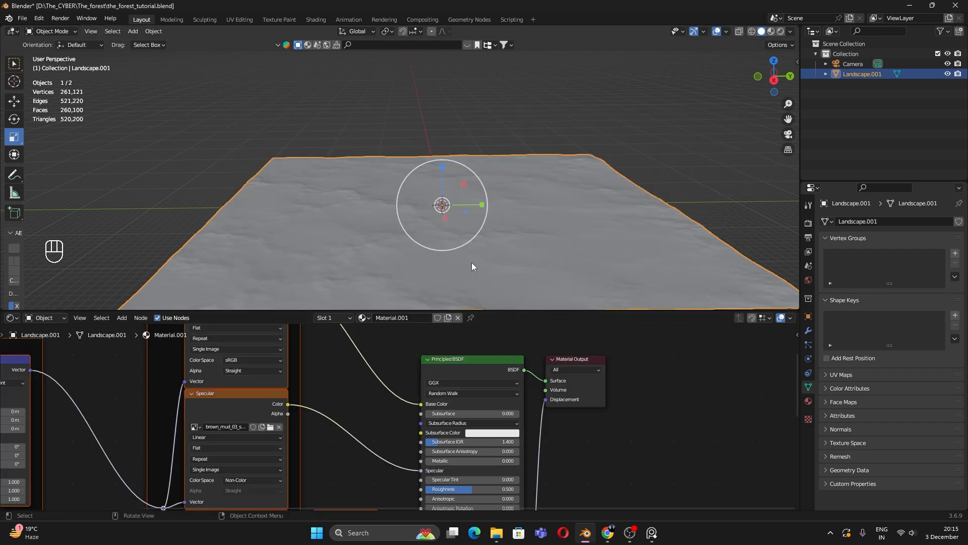
shift+middle_drag(520, 265, 510, 232)
middle_drag(510, 236, 524, 251)
Step: Switch the viewport to Material Preview shading
click(612, 102)
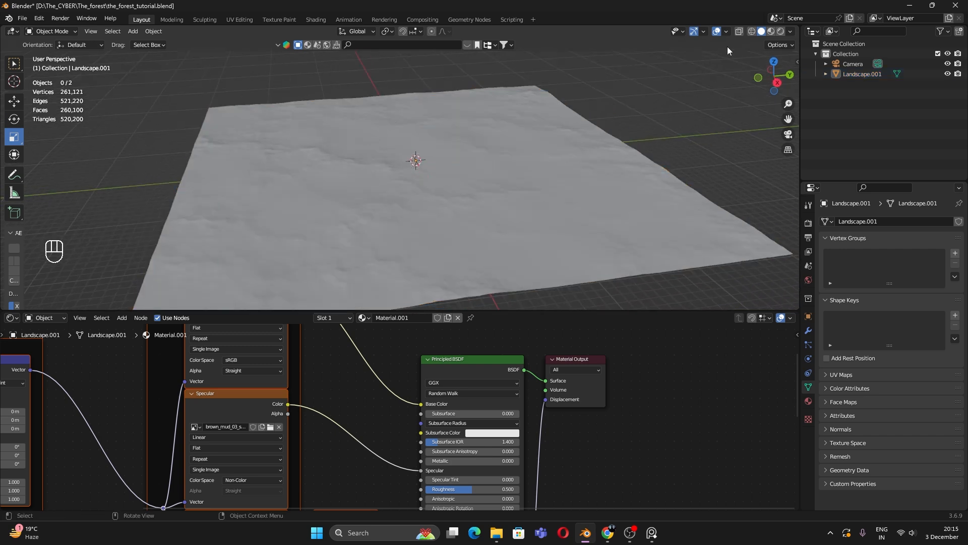
click(772, 32)
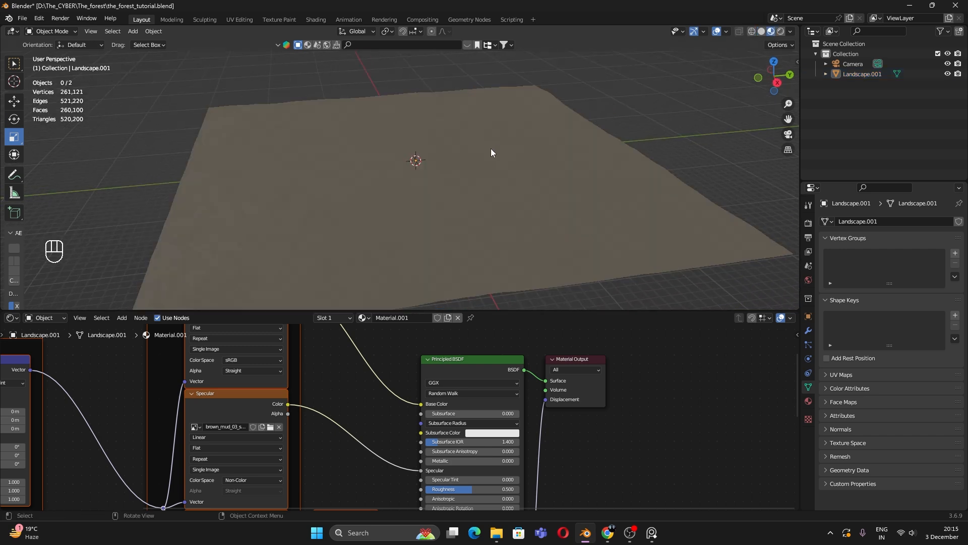
scroll(422, 198, up, 2)
scroll(419, 199, down, 6)
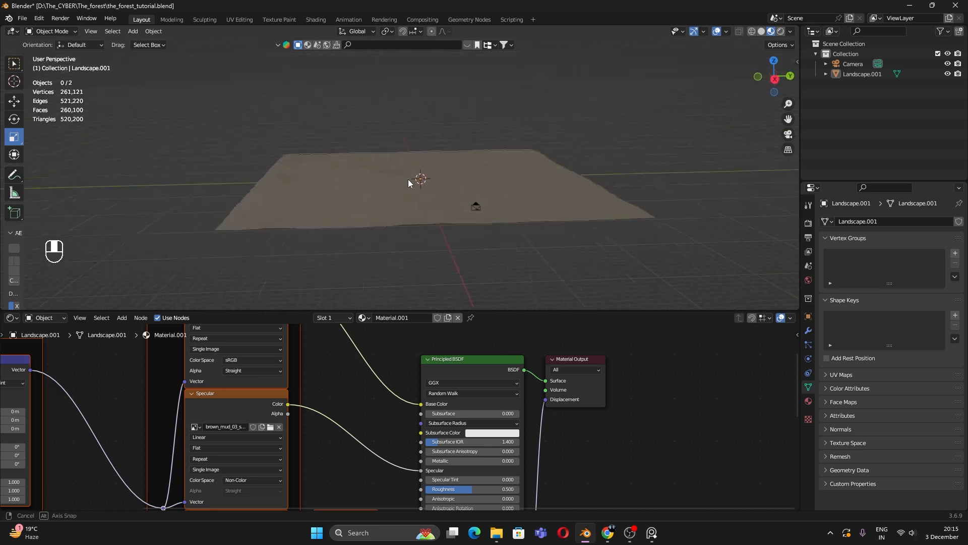
scroll(407, 182, up, 7)
scroll(411, 195, down, 4)
Step: Cube-project the whole landscape mesh's UVs in Edit Mode, replacing an accidental view projection
click(412, 195)
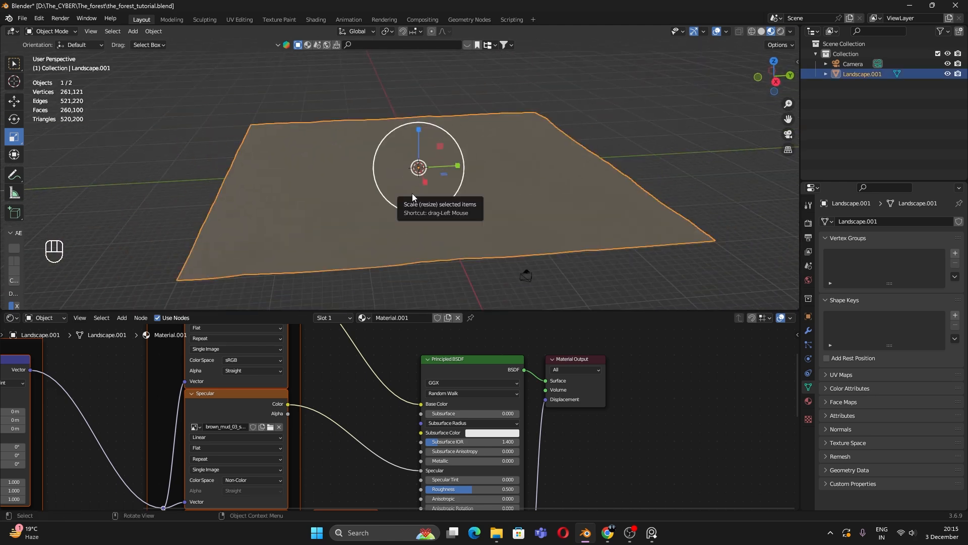
key(Tab)
key(a)
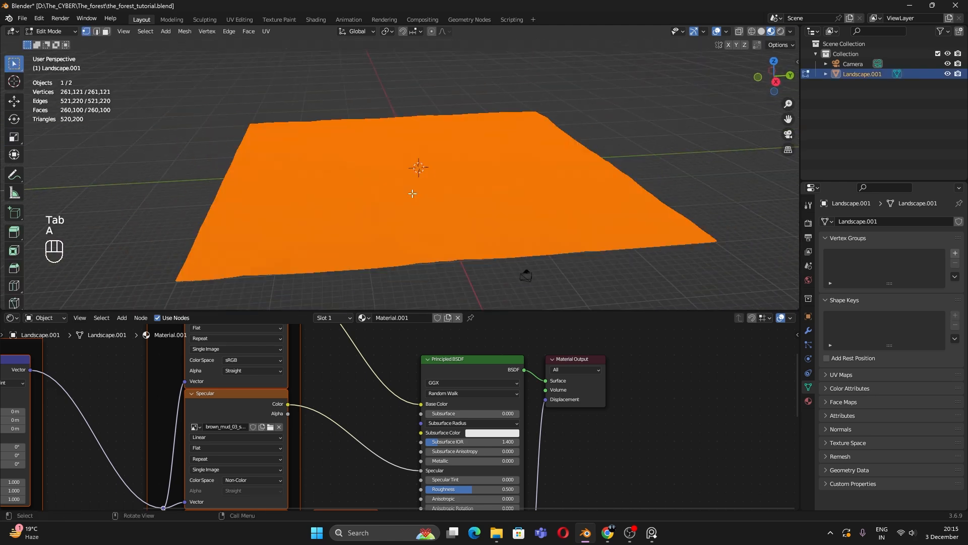
key(u)
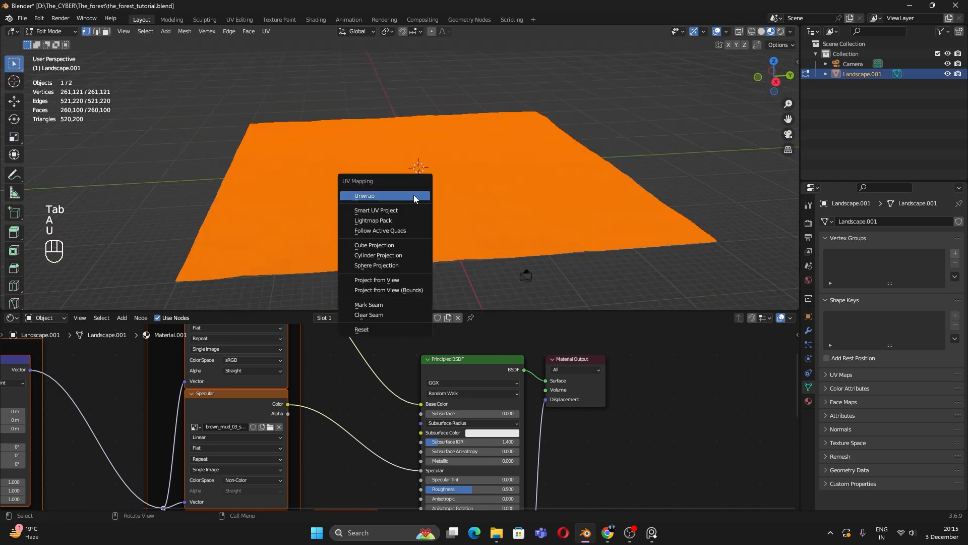
click(385, 280)
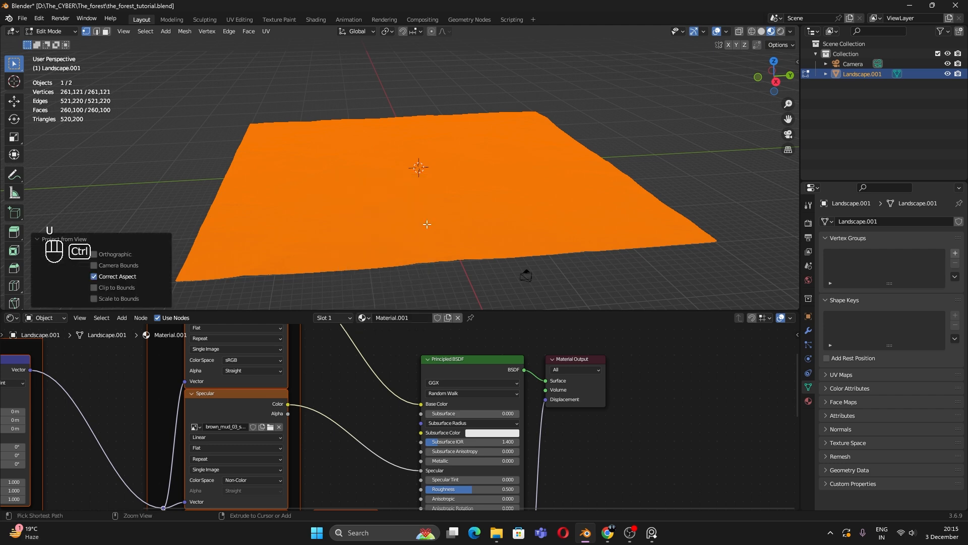
key(ctrl+z)
key(u)
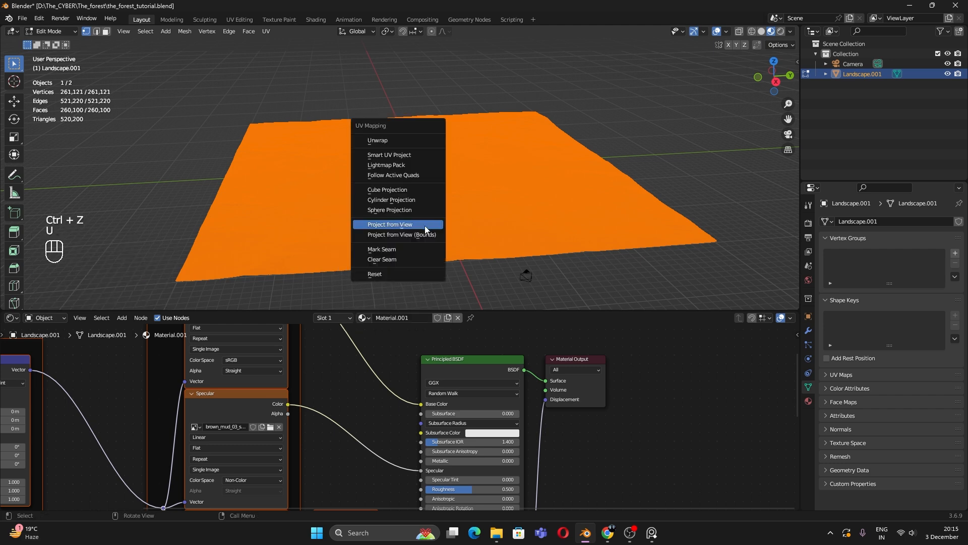
click(414, 192)
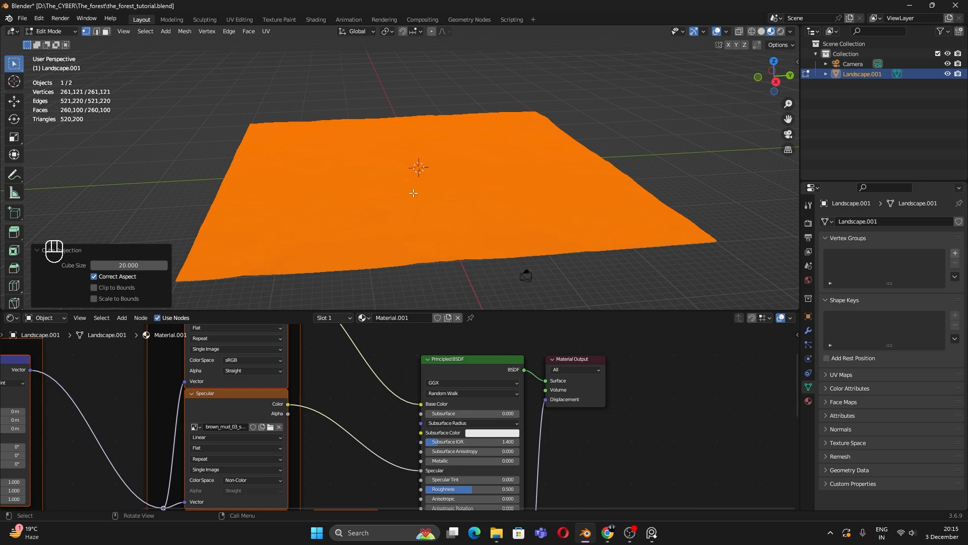
key(Tab)
scroll(458, 189, up, 5)
middle_drag(392, 191, 467, 218)
Step: Set the Mapping node's Scale X and Y to 2 in the landscape material
click(706, 124)
scroll(487, 382, down, 7)
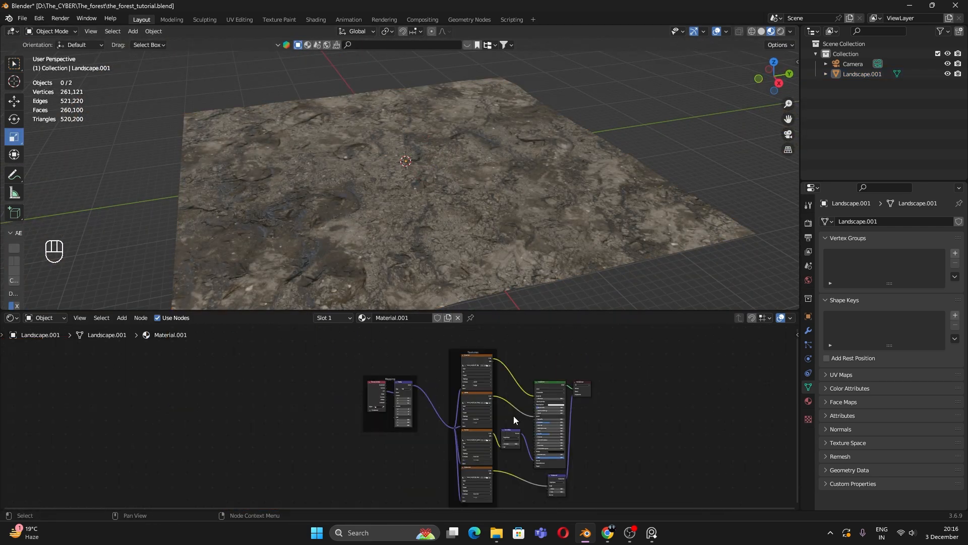
drag(334, 353, 520, 496)
scroll(310, 373, down, 1)
scroll(441, 444, up, 7)
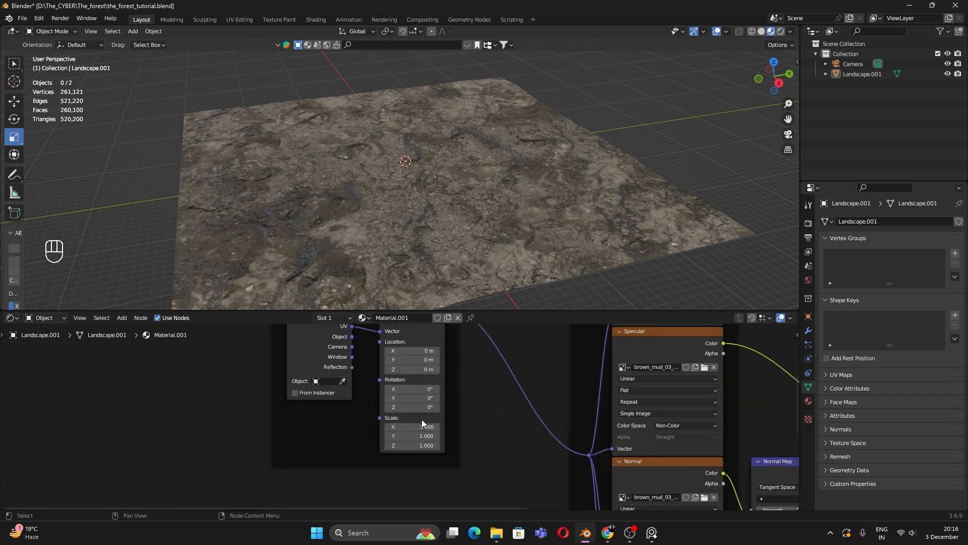
scroll(432, 416, up, 4)
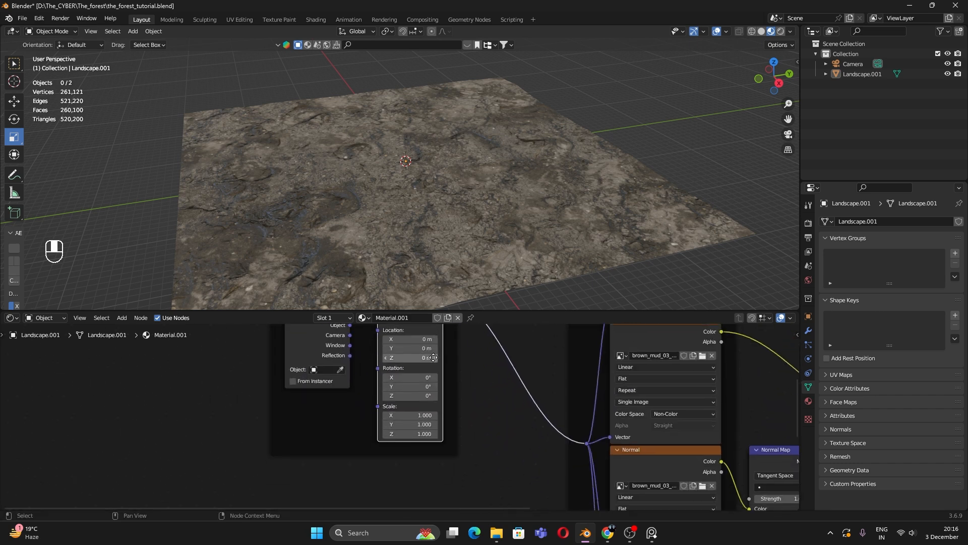
click(432, 416)
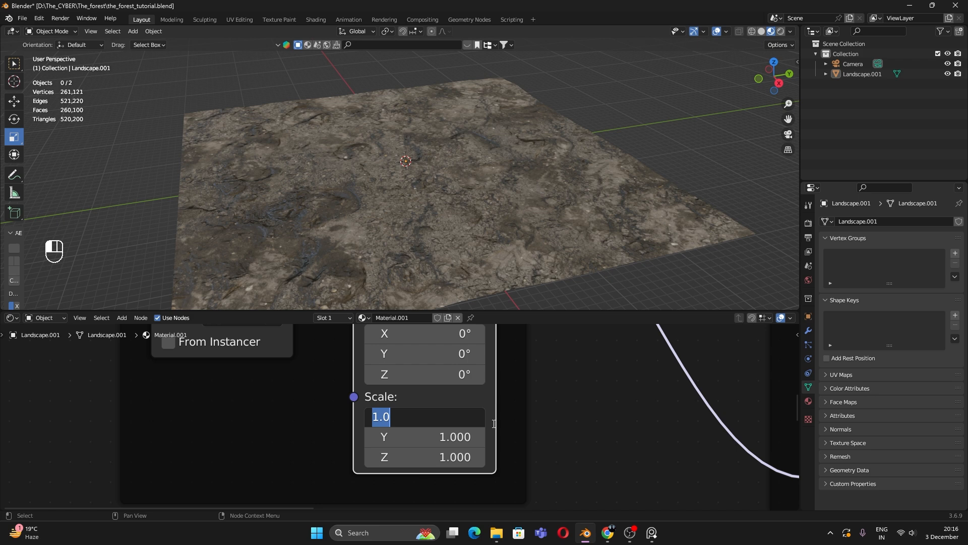
text(2)
key(Return)
click(457, 437)
text(2)
key(Return)
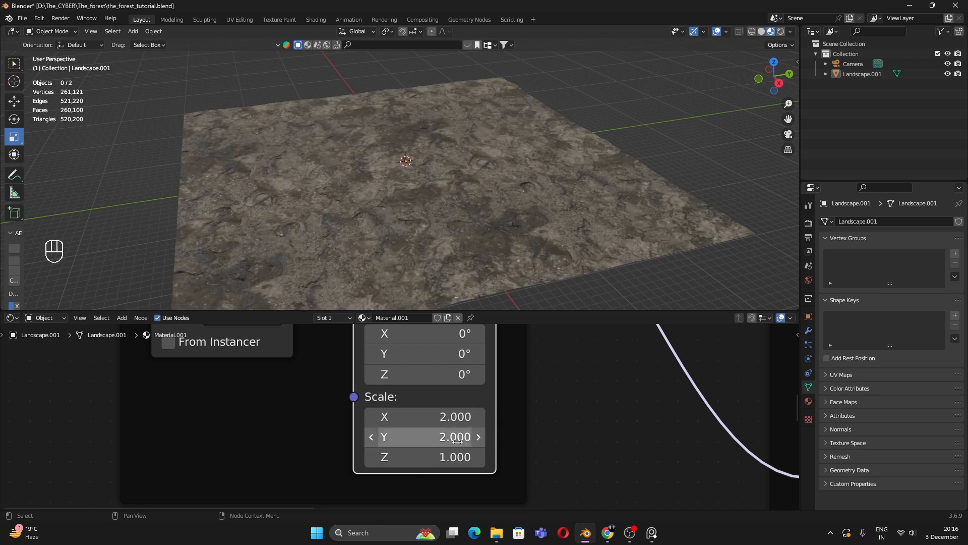
mouse_move(450, 226)
middle_down()
mouse_move(497, 243)
mouse_move(460, 228)
middle_up()
scroll(471, 241, up, 3)
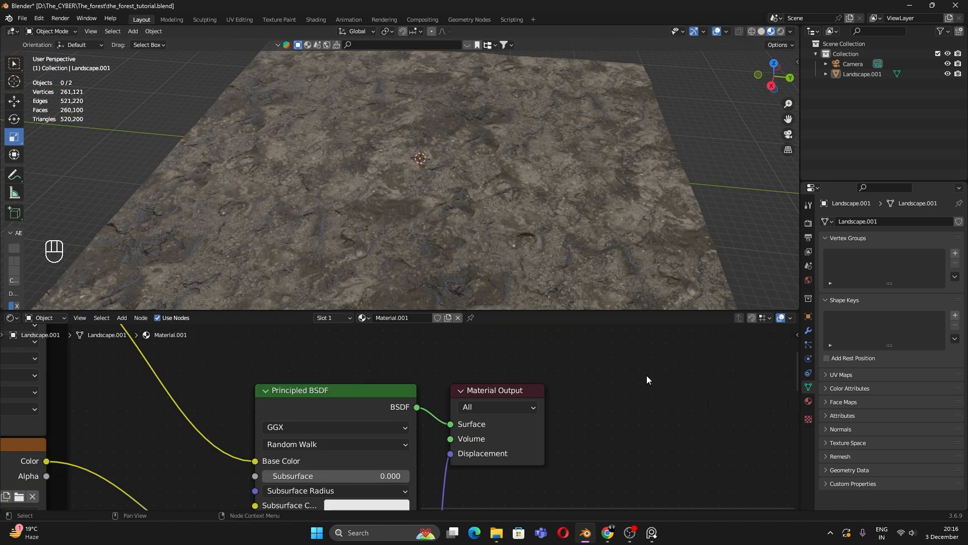
Step: Switch the Shader Editor to World and add Texture Coordinate, Mapping and Environment Texture nodes
click(46, 317)
click(39, 339)
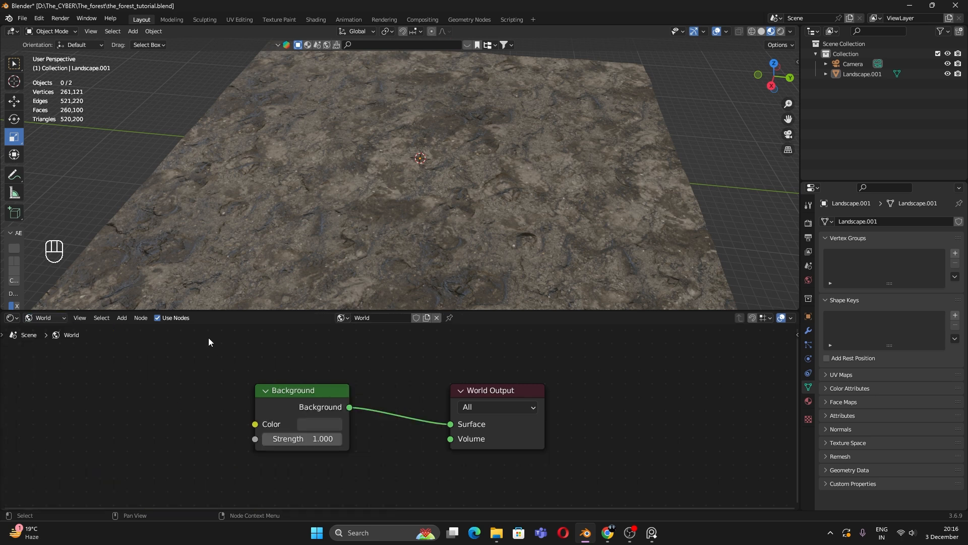
middle_drag(317, 408, 395, 410)
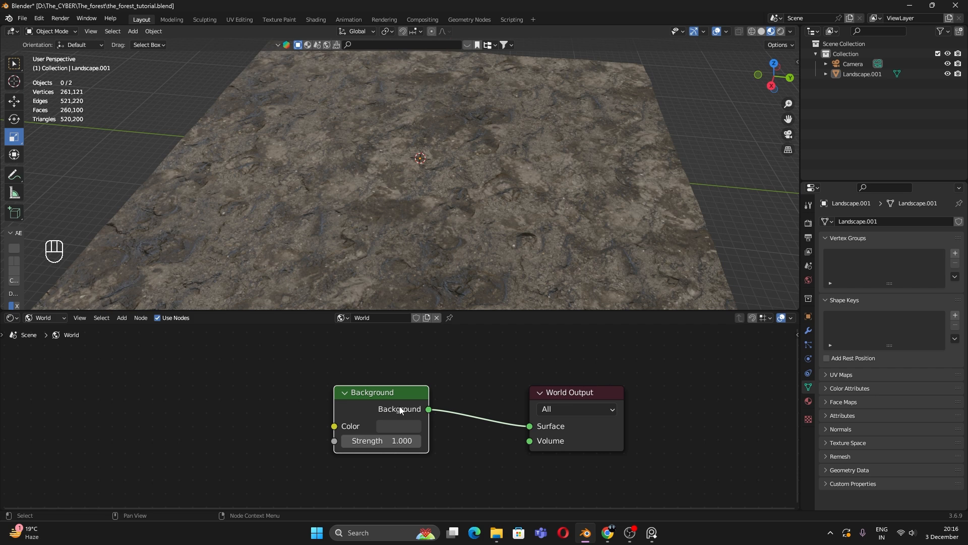
key(ctrl+t)
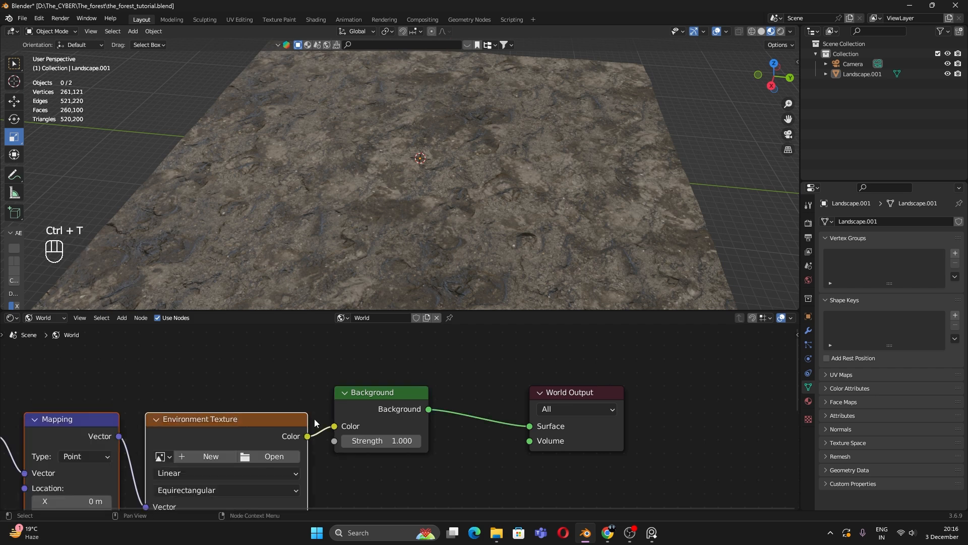
middle_drag(264, 420, 479, 391)
scroll(414, 406, down, 2)
click(426, 371)
drag(426, 373, 192, 428)
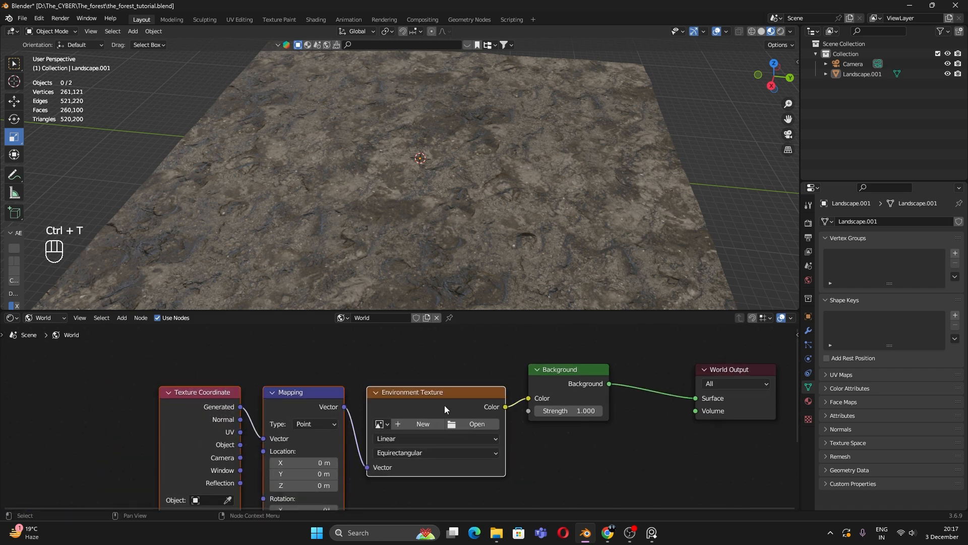
drag(497, 390, 132, 502)
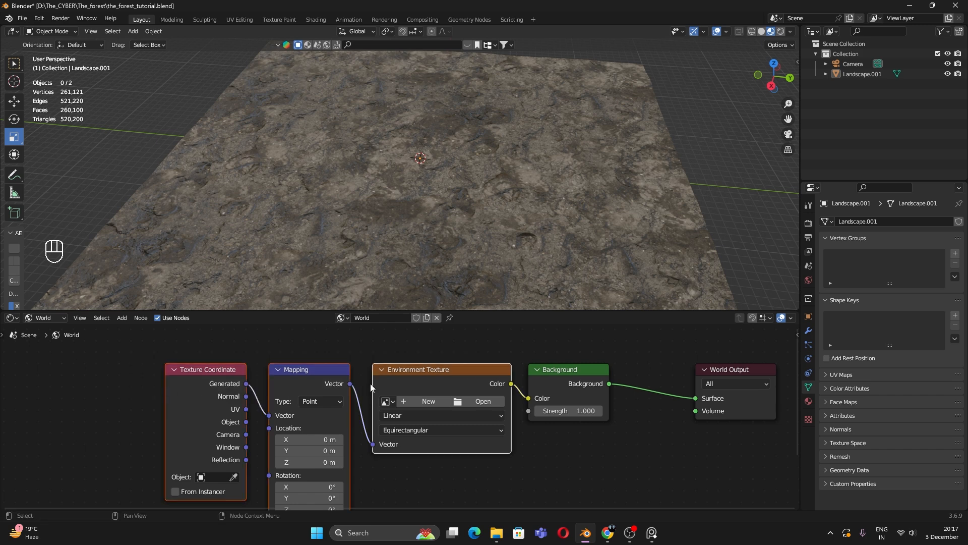
click(471, 353)
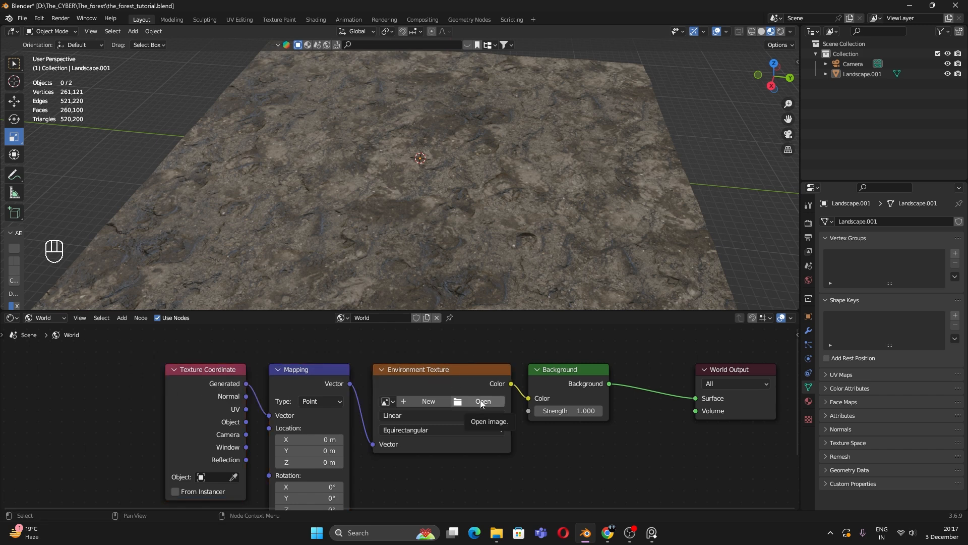
Step: Load gamrig_4k.hdr from the HDRi assets folder into the Environment Texture
click(482, 402)
click(268, 400)
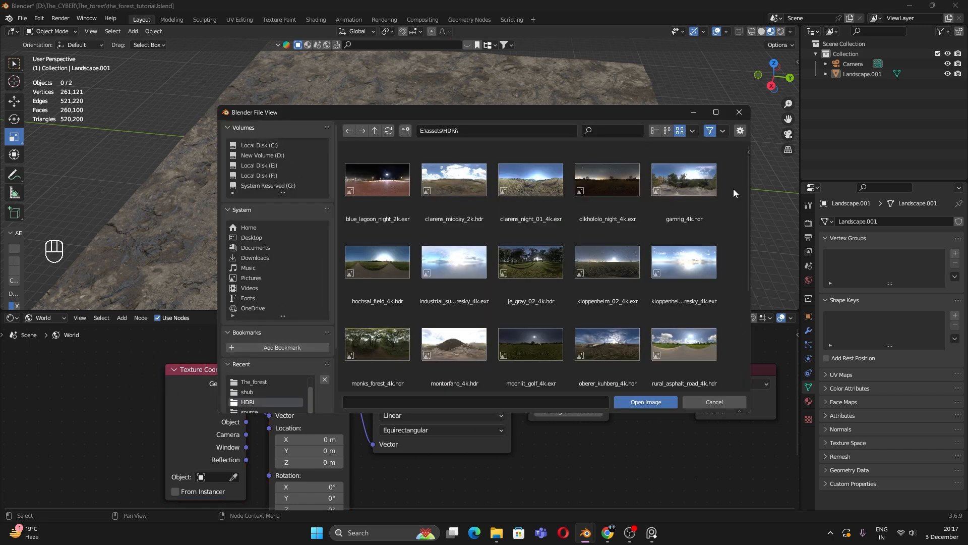
click(681, 220)
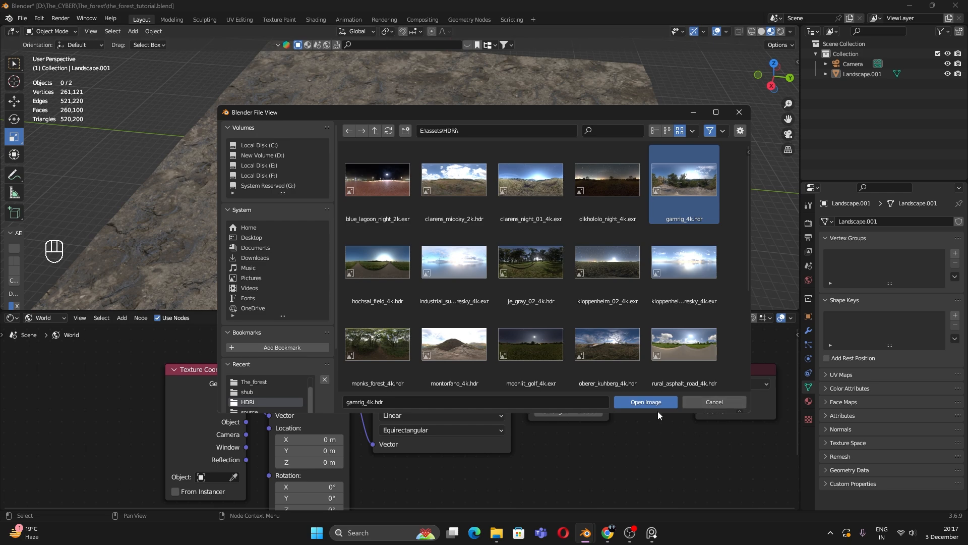
click(646, 402)
scroll(509, 239, down, 3)
mouse_move(510, 239)
middle_down()
mouse_move(510, 226)
mouse_move(452, 257)
mouse_move(459, 228)
mouse_move(480, 220)
mouse_move(537, 229)
mouse_move(538, 172)
mouse_move(471, 247)
mouse_move(483, 255)
mouse_move(489, 240)
mouse_move(445, 235)
mouse_move(425, 218)
mouse_move(429, 244)
mouse_move(505, 250)
middle_up()
scroll(512, 230, down, 2)
scroll(470, 255, up, 2)
Step: Switch the viewport to Rendered shading
key(z)
click(483, 173)
click(500, 239)
click(538, 171)
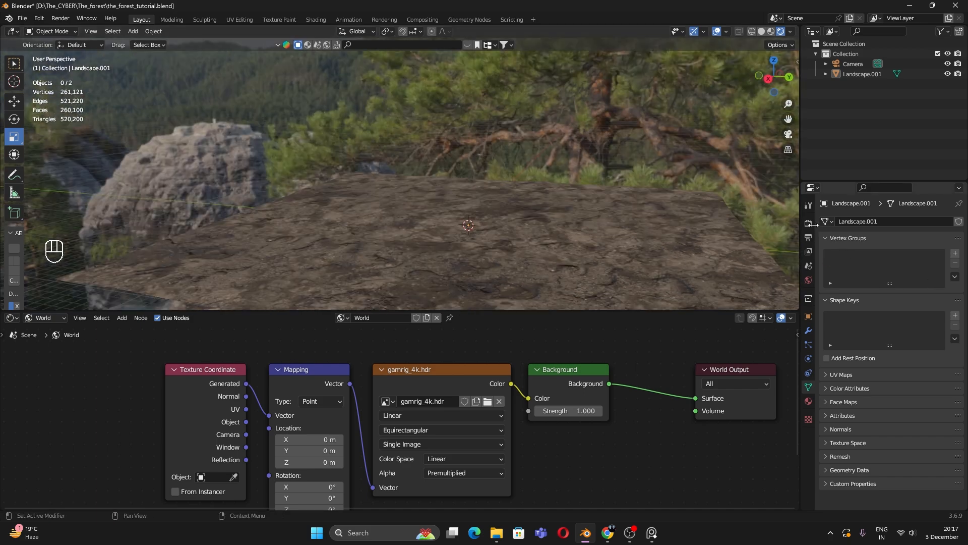
Step: Switch the render engine to Cycles in Render Properties
click(809, 223)
click(896, 222)
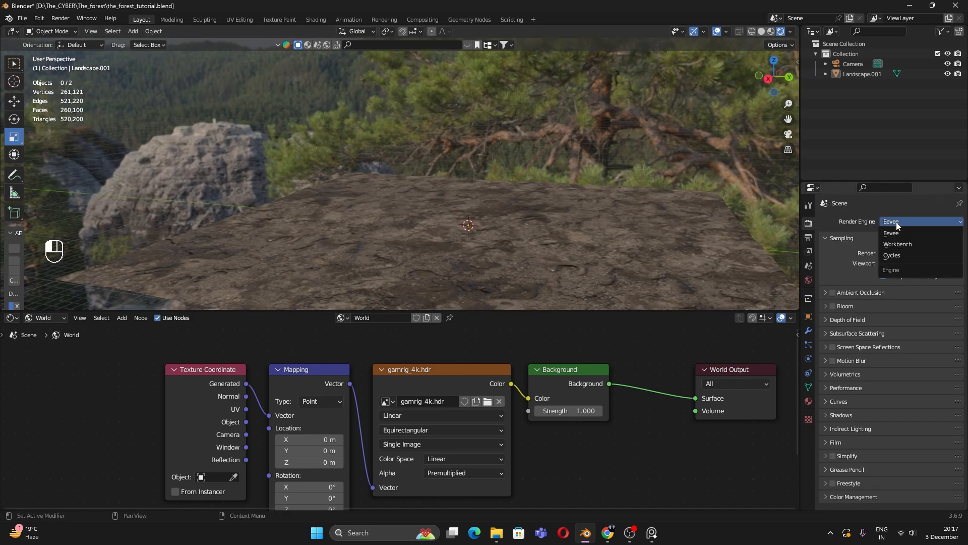
click(896, 222)
click(892, 224)
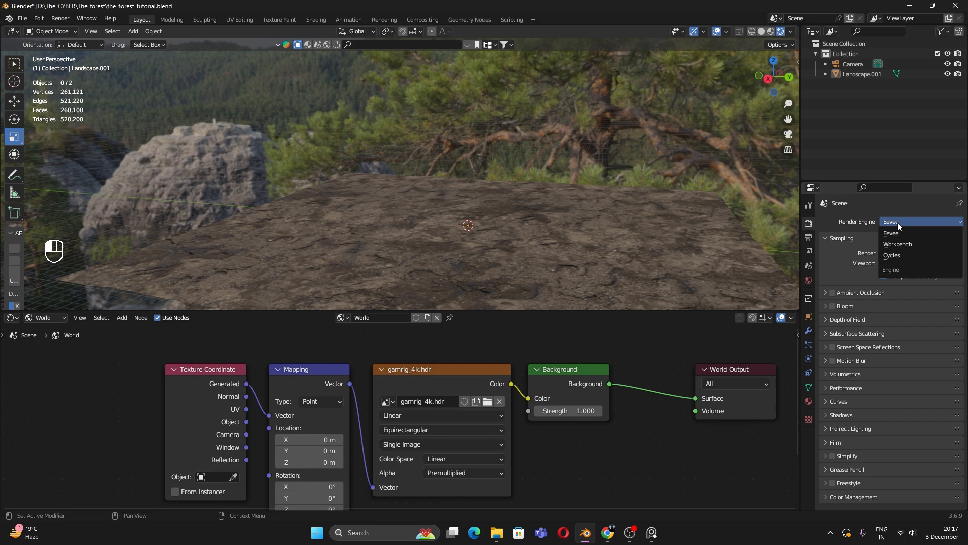
click(895, 256)
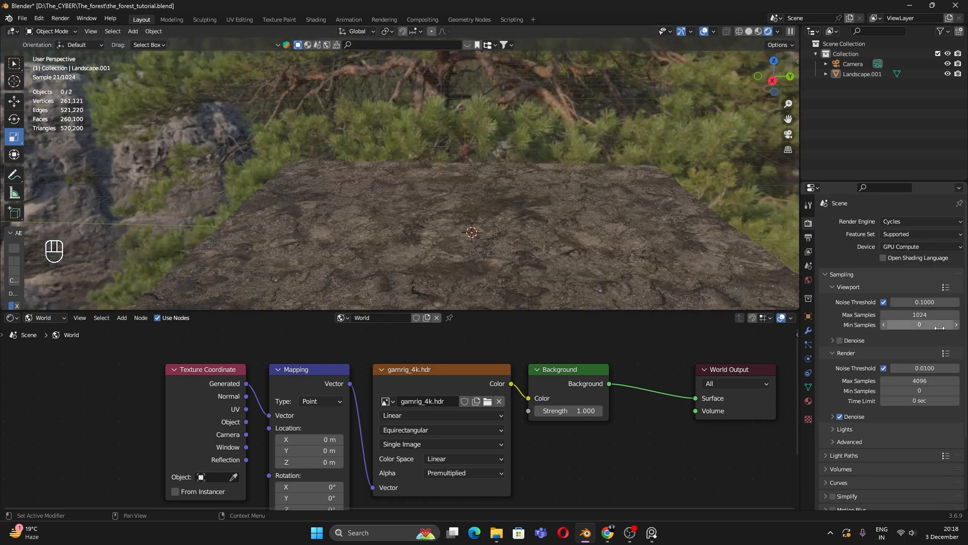
Step: Cap Cycles sampling at 50 viewport samples and 150 render samples
click(926, 316)
text(5)
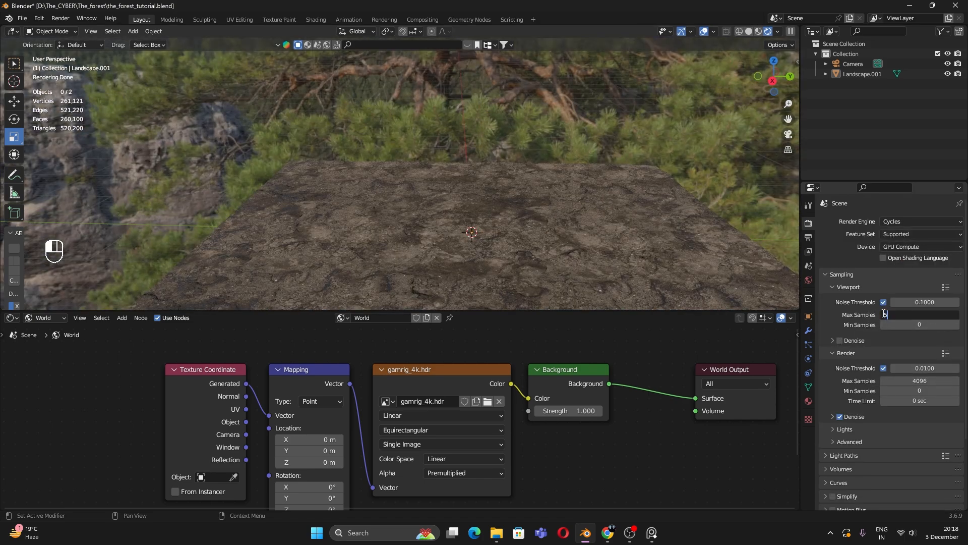
text(0)
key(Return)
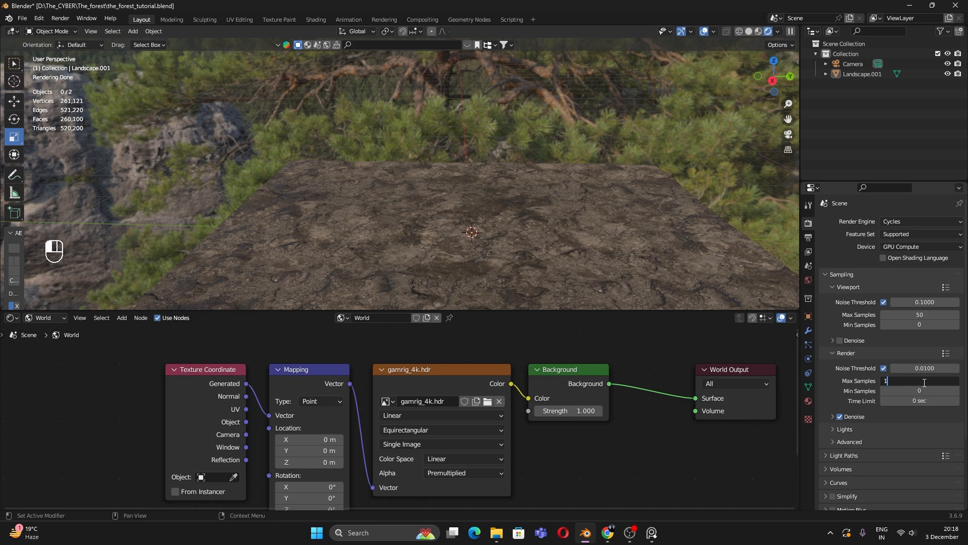
click(924, 383)
text(150)
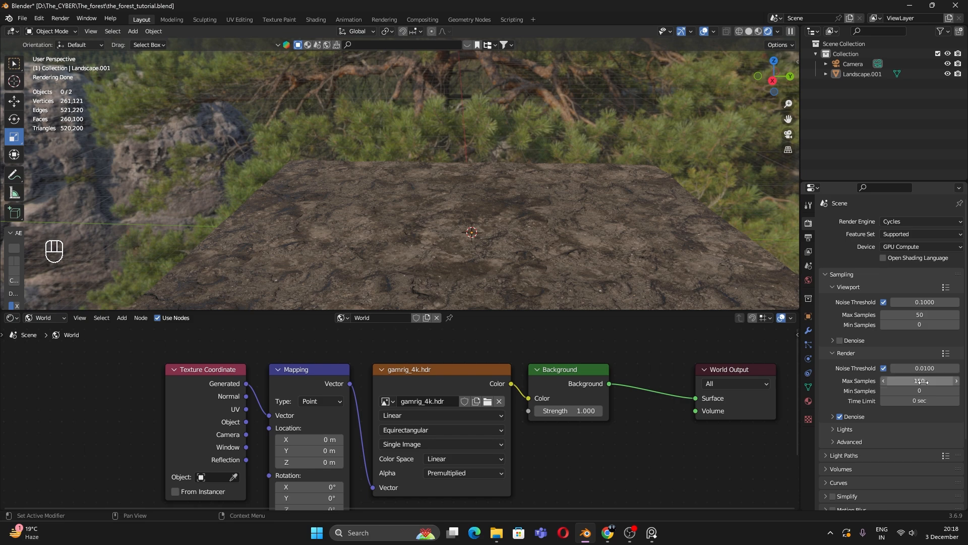
key(Return)
click(600, 246)
Step: Orbit and zoom the viewport to see the hills from a higher angle
mouse_move(600, 246)
middle_down()
mouse_move(580, 162)
mouse_move(588, 256)
middle_up()
middle_drag(646, 455, 693, 393)
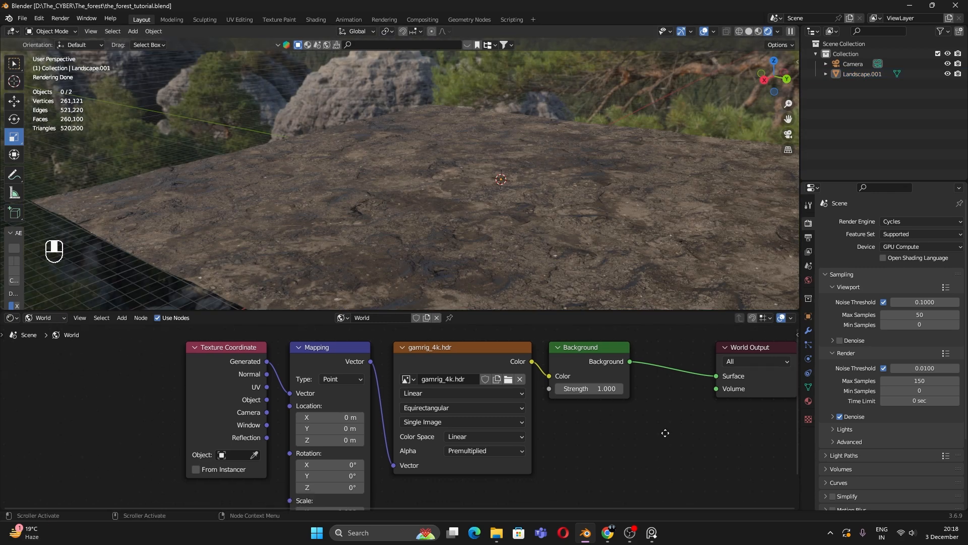
scroll(320, 464, up, 3)
scroll(371, 457, down, 3)
scroll(371, 458, down, 3)
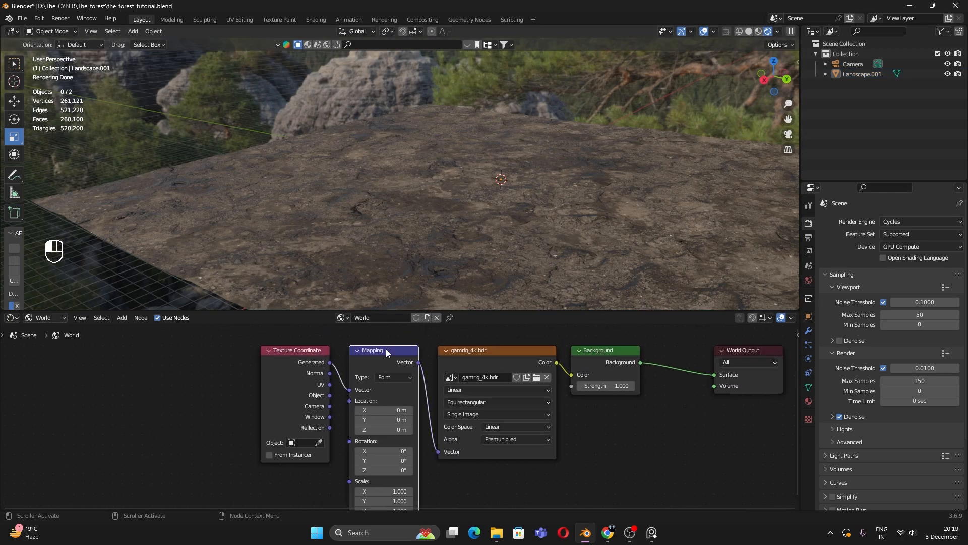
scroll(430, 439, up, 3)
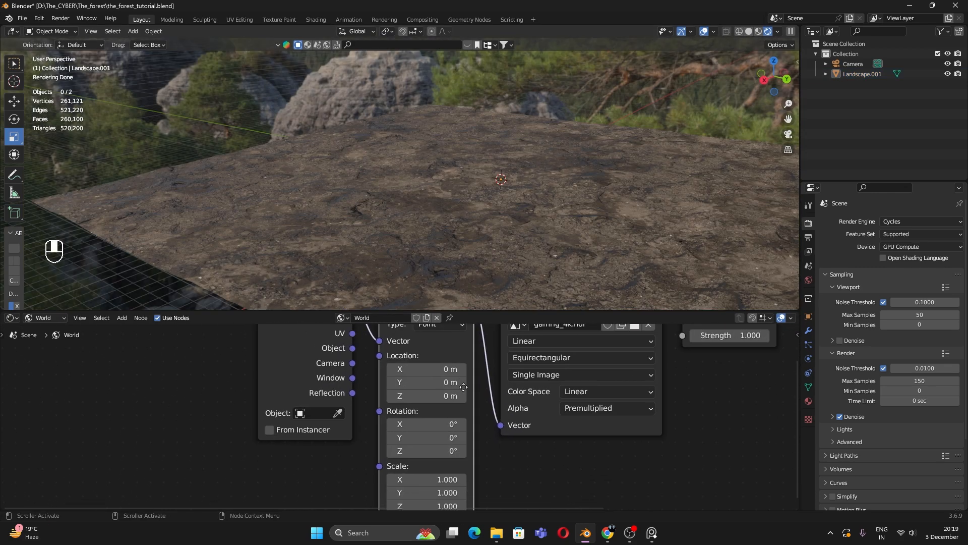
Step: Set the world Mapping node's Z rotation to 227°
mouse_move(450, 465)
middle_down()
mouse_move(462, 454)
mouse_move(461, 475)
middle_up()
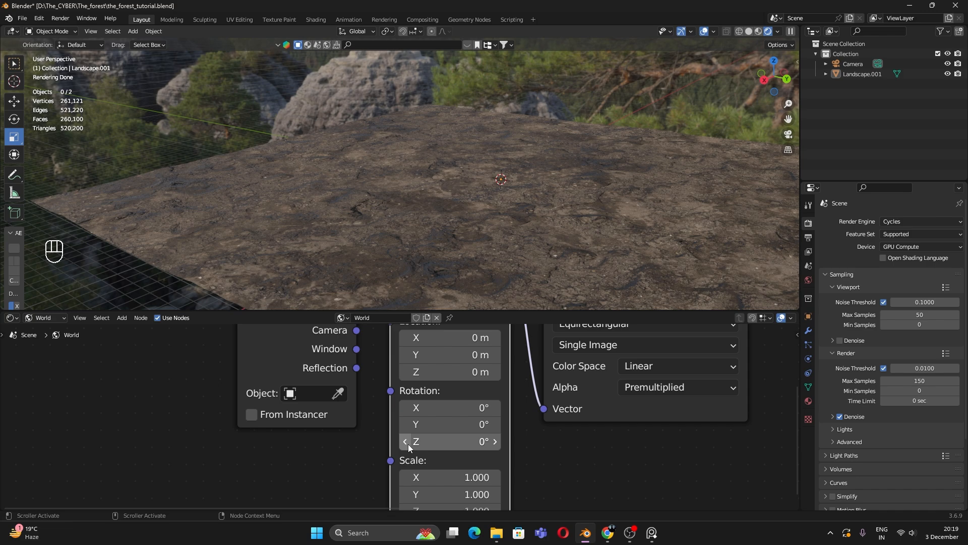
click(460, 443)
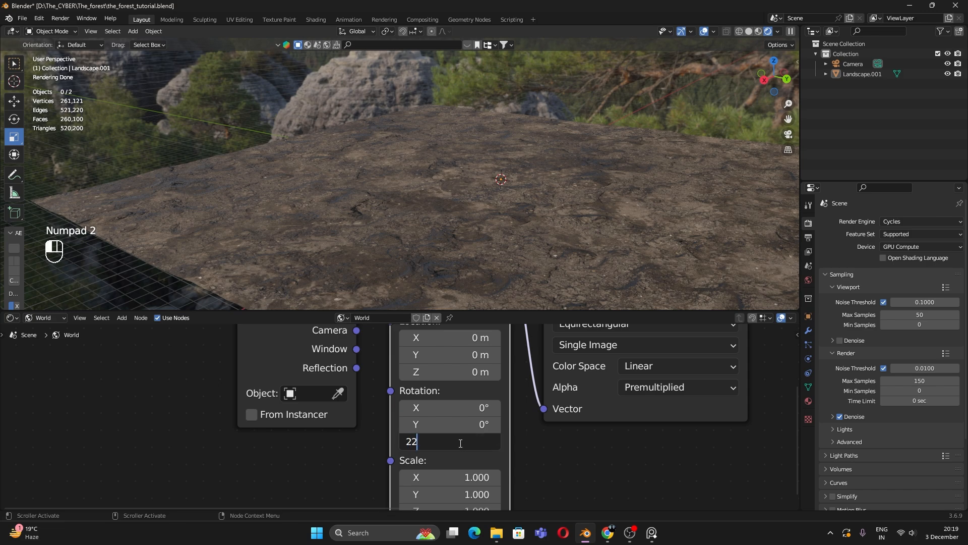
text(227)
key(Return)
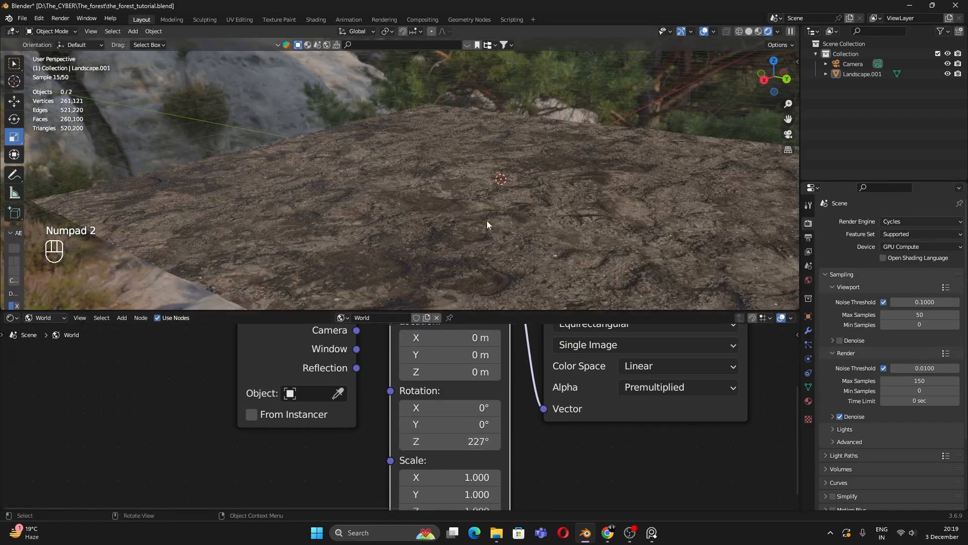
Step: Select the landscape plane and frame it in the viewport
mouse_move(487, 219)
middle_down()
mouse_move(514, 189)
mouse_move(513, 210)
mouse_move(648, 199)
mouse_move(622, 201)
mouse_move(542, 249)
mouse_move(561, 246)
mouse_move(536, 183)
mouse_move(508, 227)
mouse_move(498, 220)
middle_up()
scroll(561, 247, up, 2)
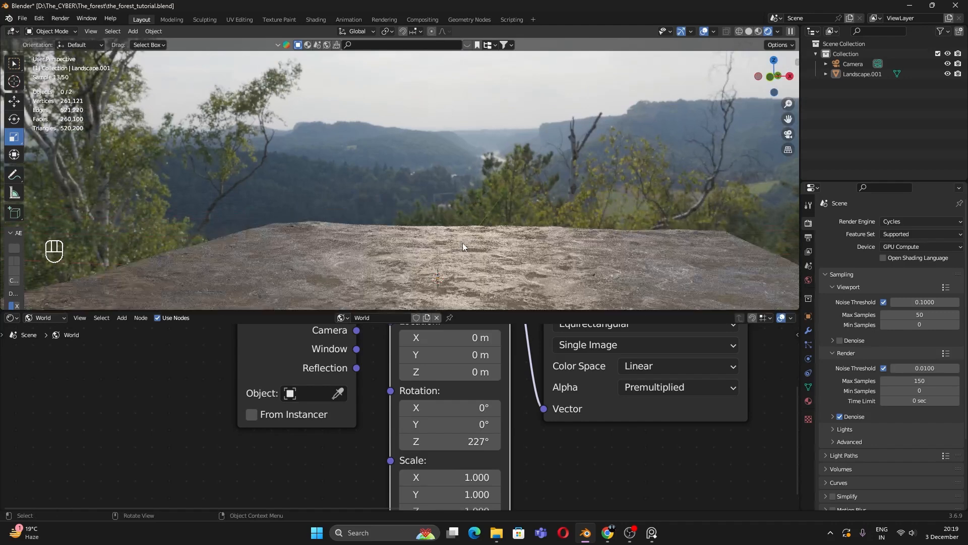
click(462, 243)
key(KP_Decimal)
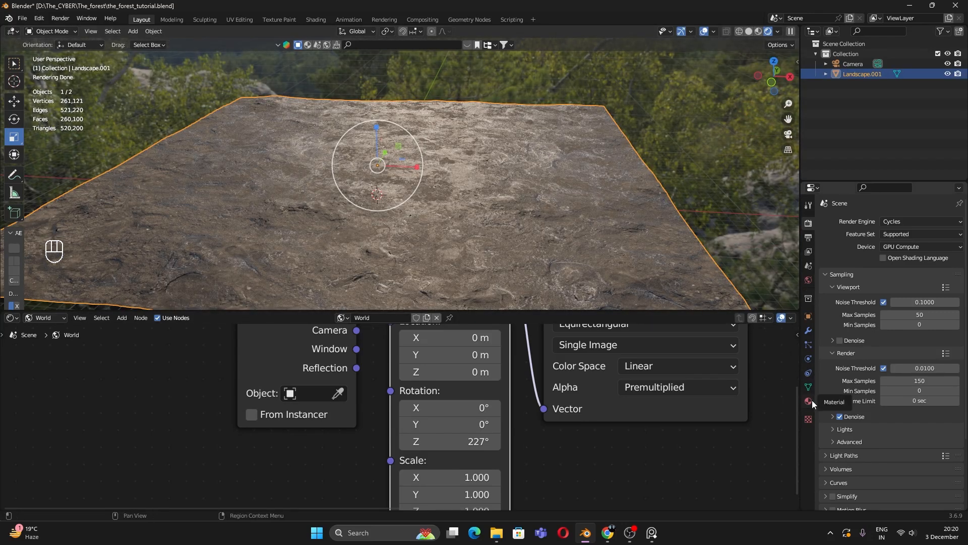
Step: Set the landscape material's displacement method to Displacement and Bump, then lower the view to the horizon
click(808, 400)
scroll(833, 442, down, 12)
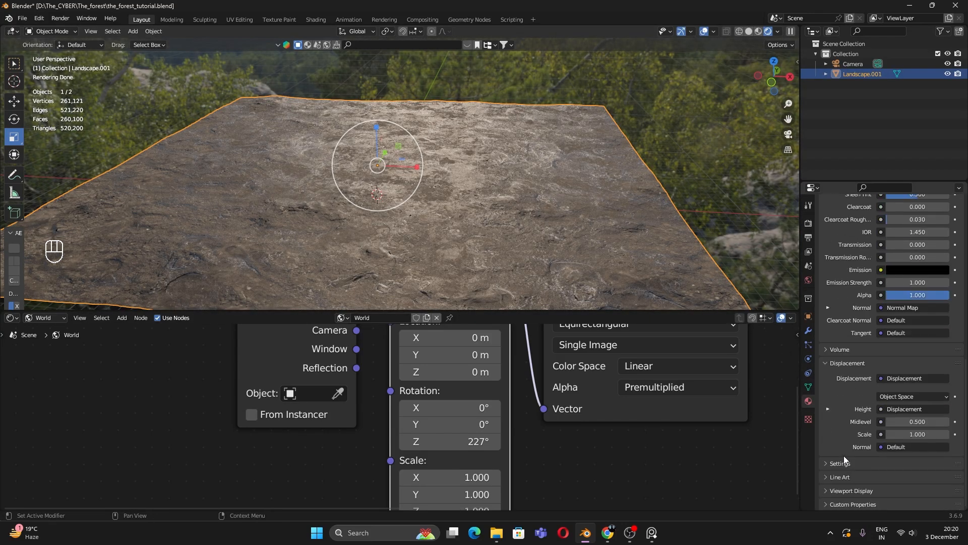
click(843, 462)
scroll(855, 456, down, 6)
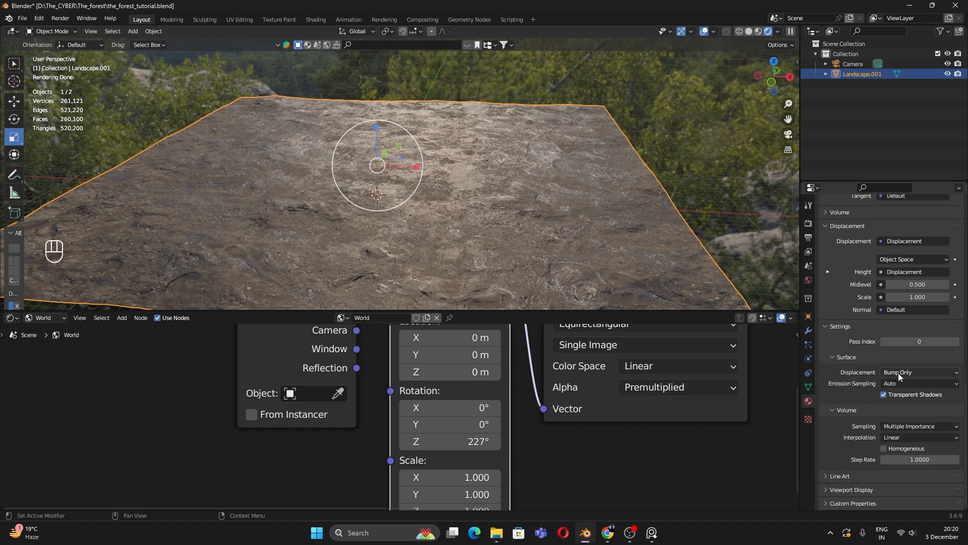
click(921, 375)
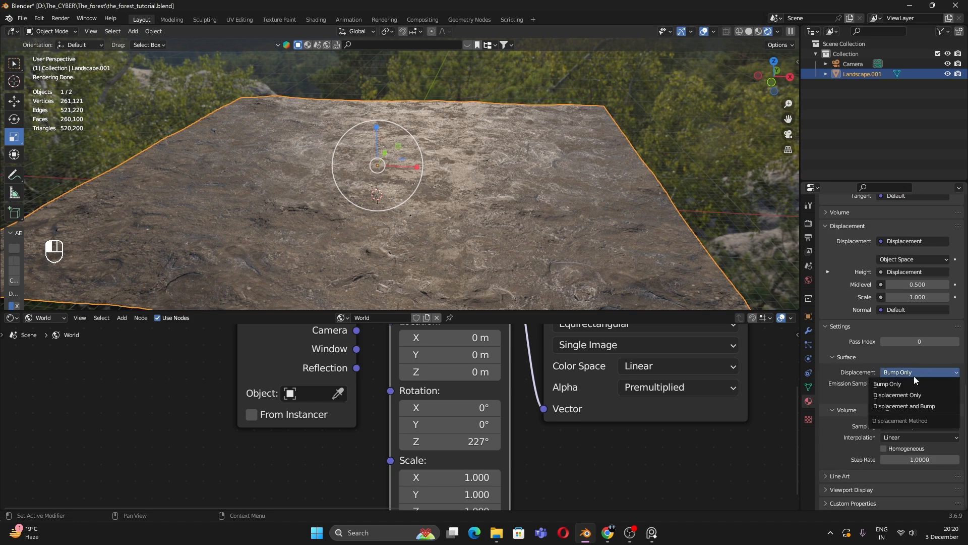
click(909, 409)
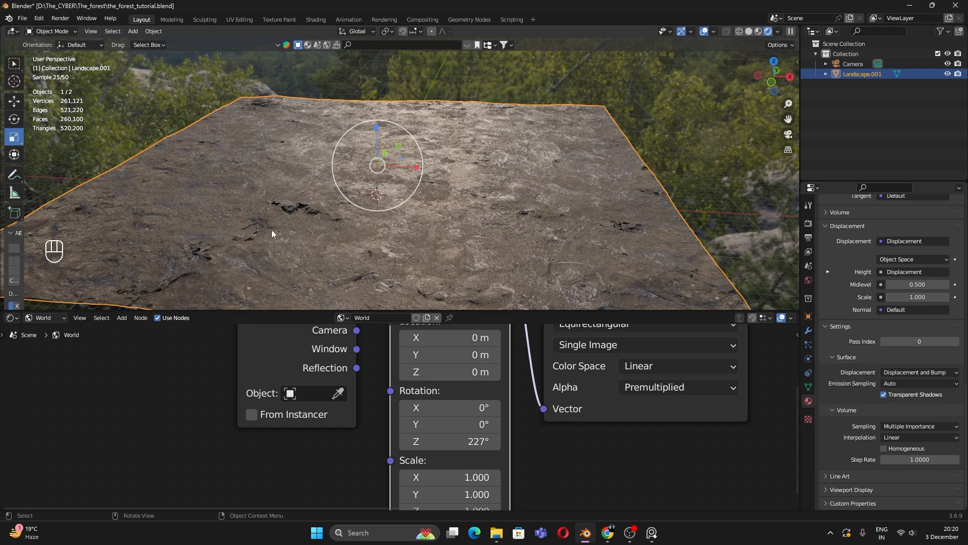
middle_drag(437, 246, 480, 220)
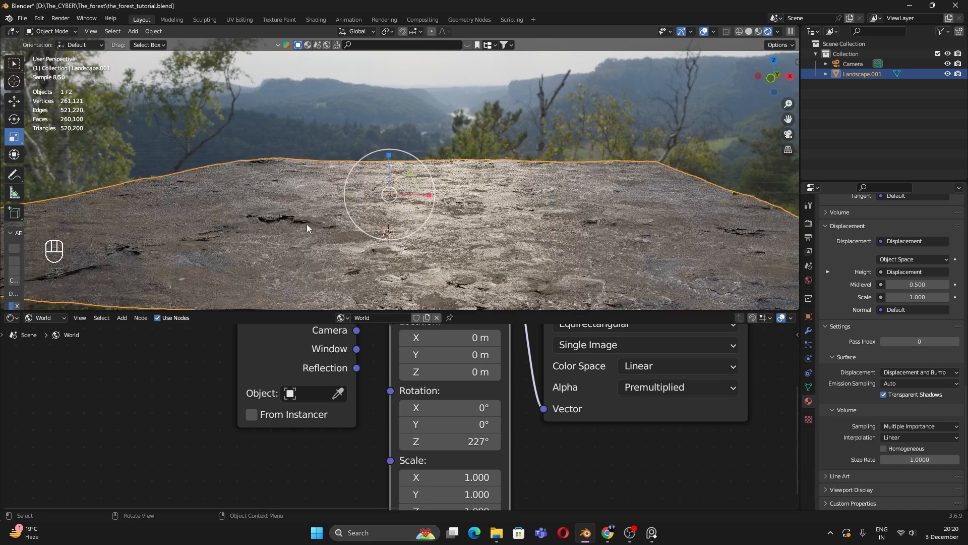
middle_drag(458, 453, 477, 465)
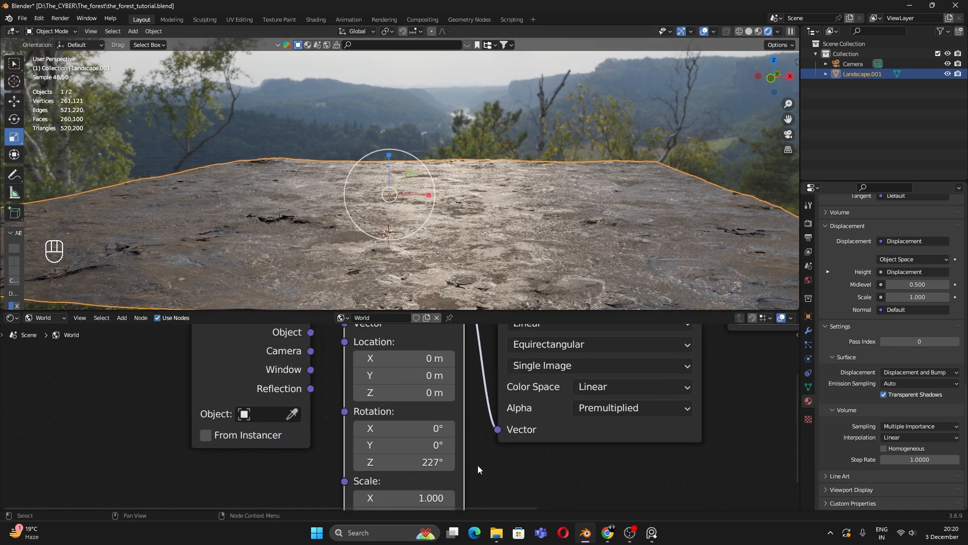
Step: Show the landscape's object material nodes, save, and move Material Output far right
scroll(475, 462, down, 3)
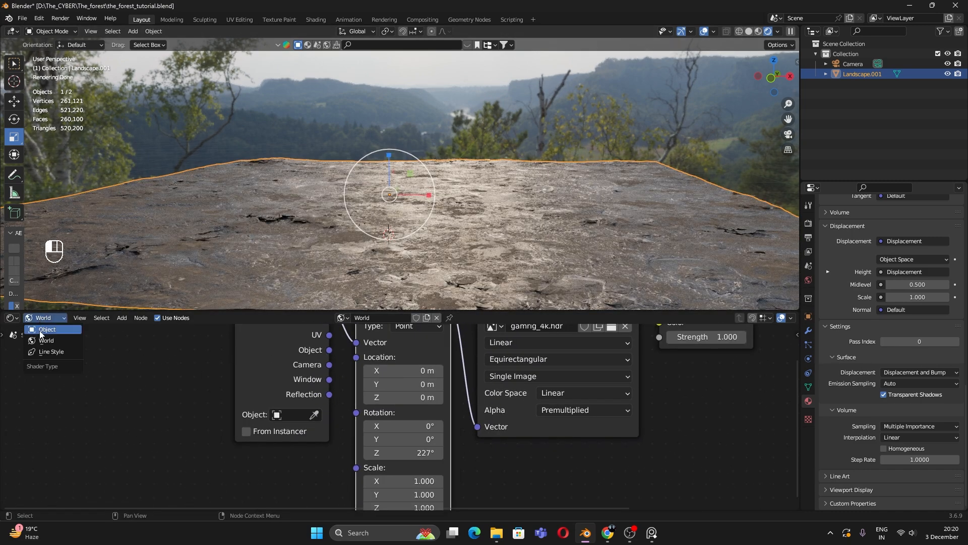
click(40, 331)
scroll(388, 399, down, 5)
key(ctrl+s)
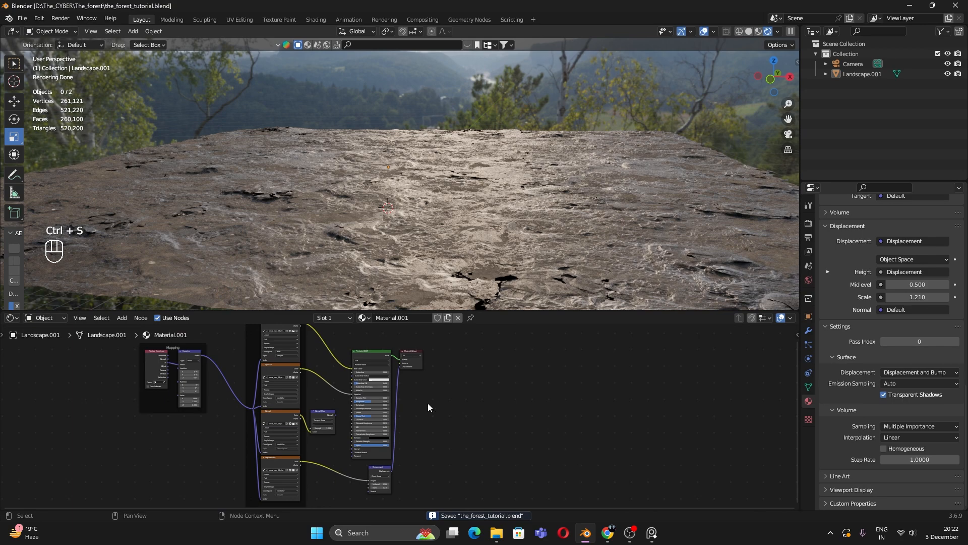
scroll(399, 418, up, 4)
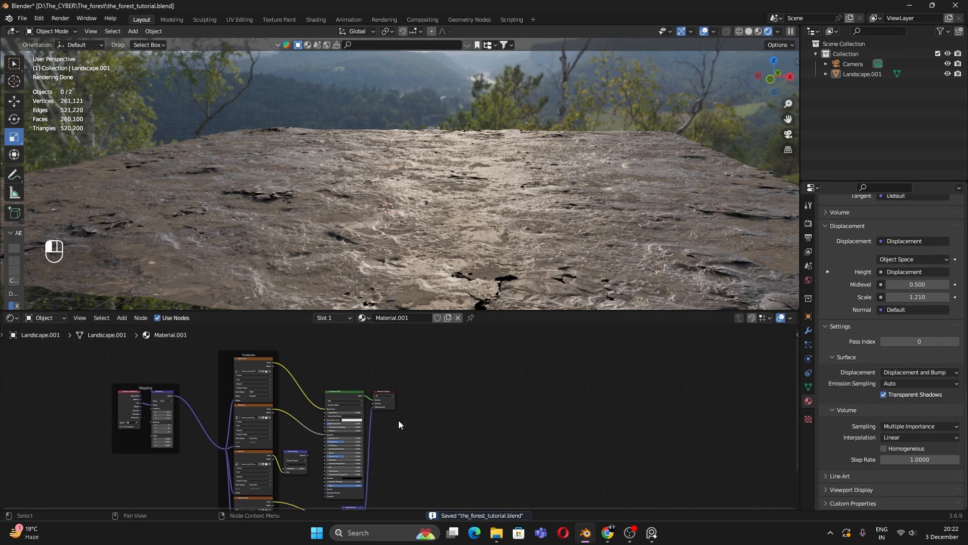
drag(367, 369, 756, 371)
Step: Insert a Mix Shader between the Principled BSDF and Material Output
key(shift+a)
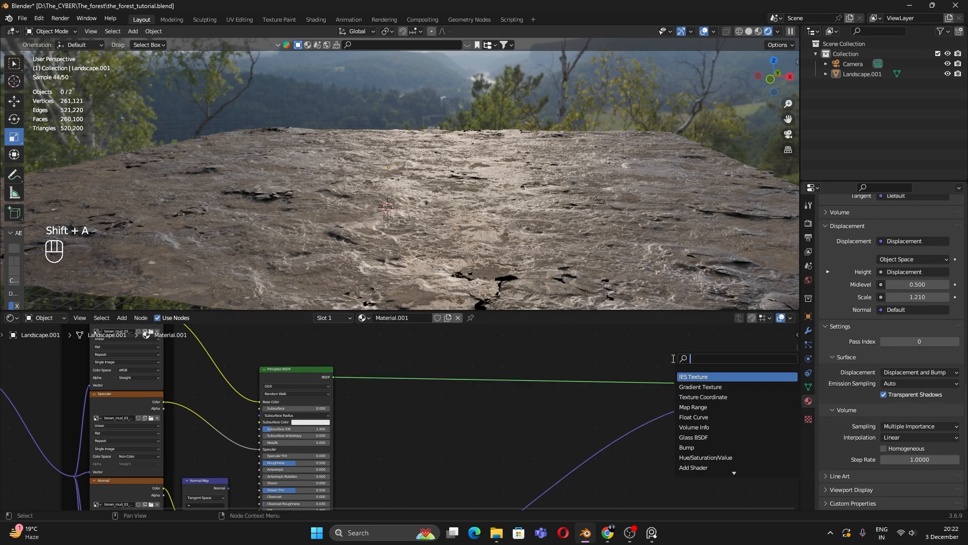
text(mix)
key(Down)
key(Down)
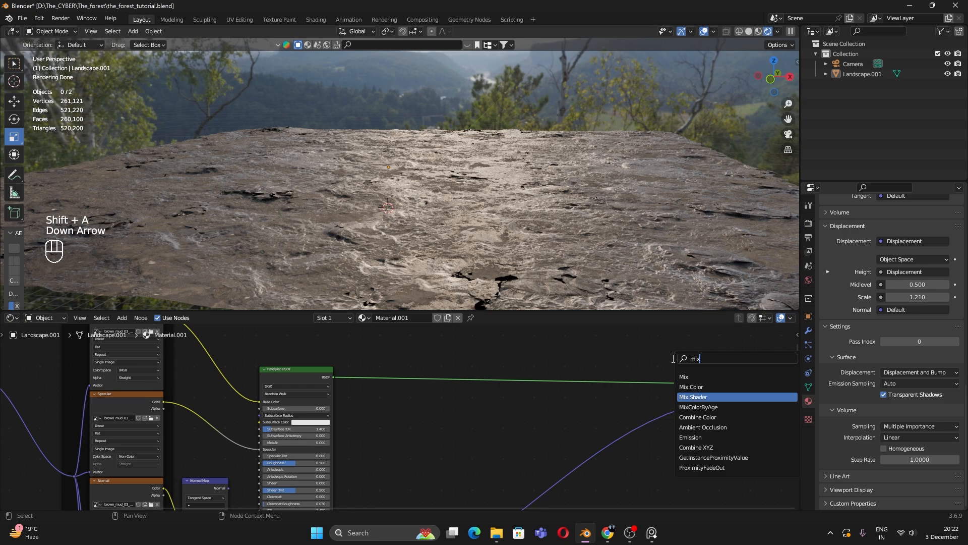
key(Return)
click(673, 362)
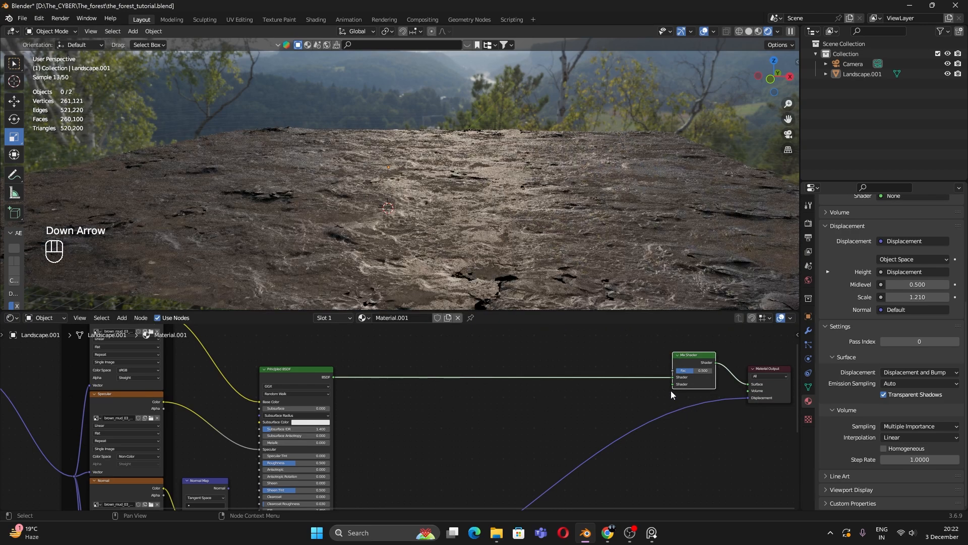
Step: Add a new Principled BSDF linked to the Mix Shader's second shader input
drag(674, 384, 650, 458)
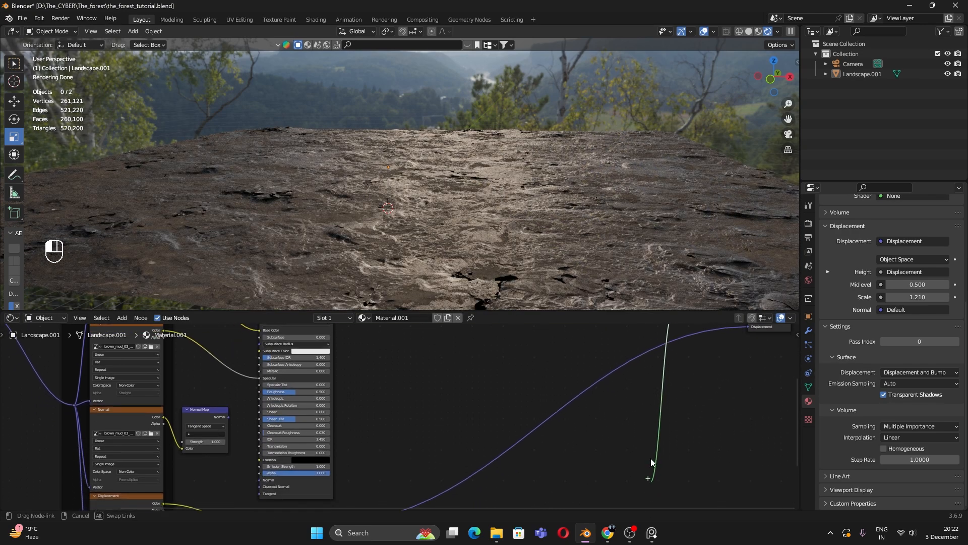
drag(640, 424, 637, 388)
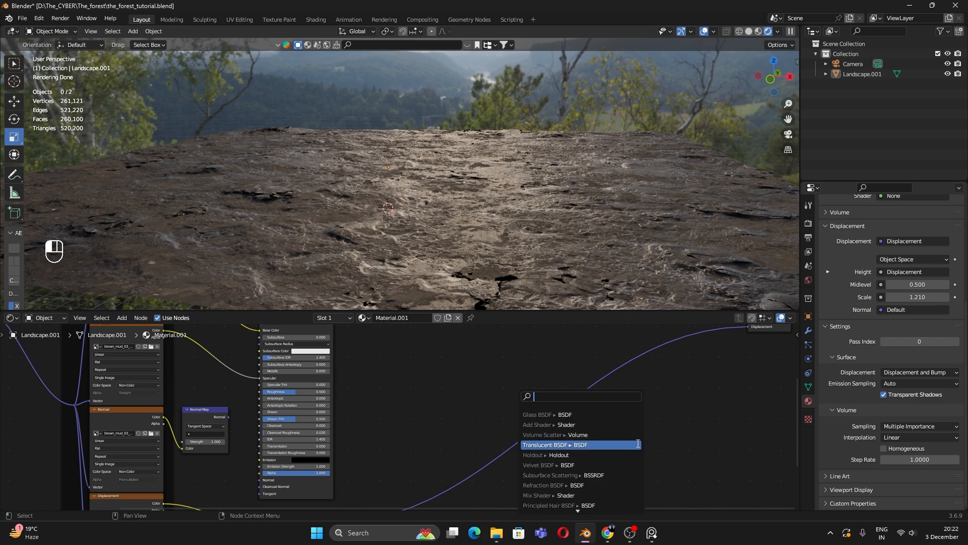
text(prin)
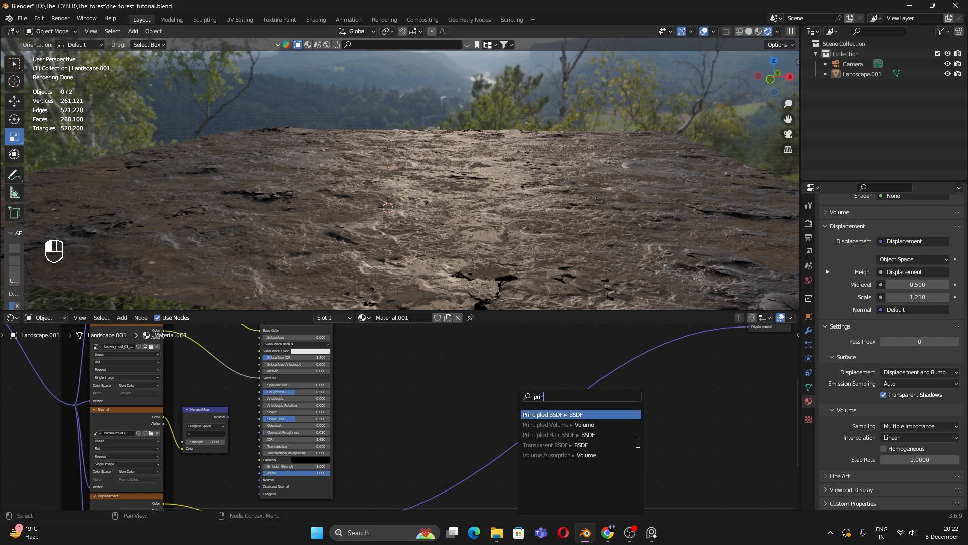
key(Return)
scroll(631, 451, down, 6)
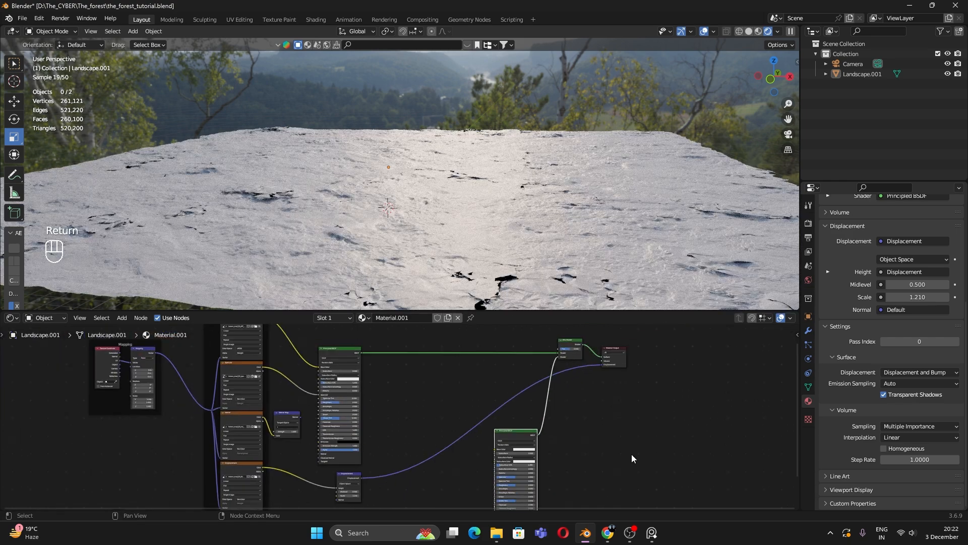
drag(543, 394, 433, 495)
click(461, 468)
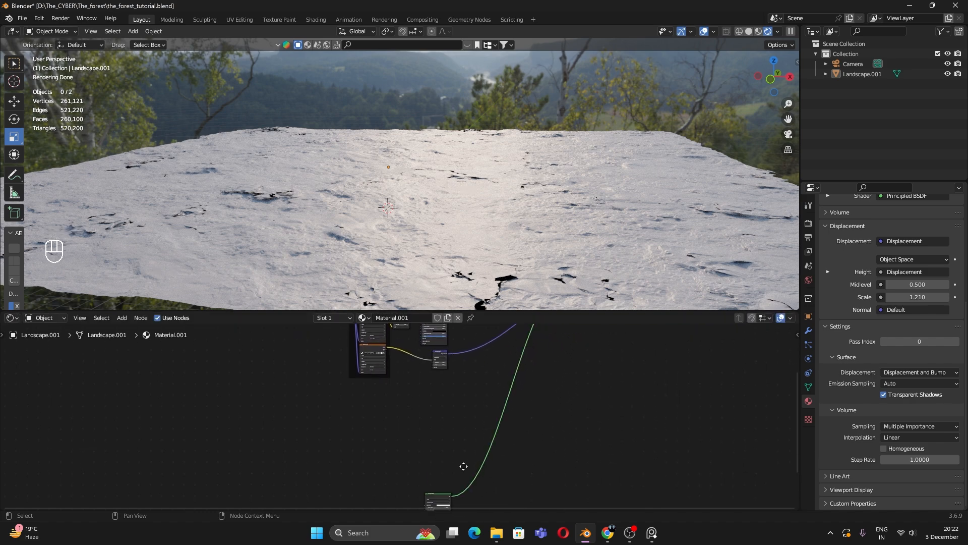
middle_drag(460, 468, 518, 407)
scroll(487, 389, up, 2)
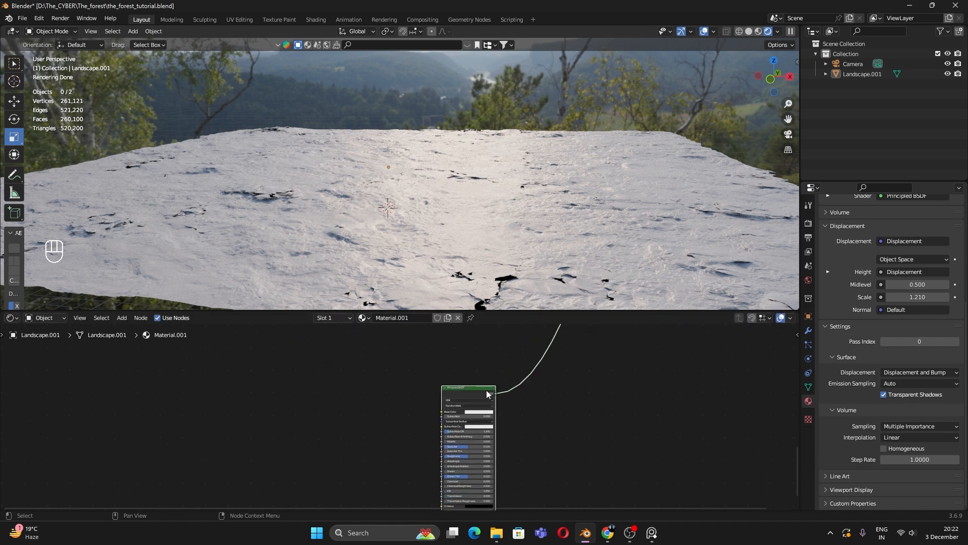
Step: Run Principled Texture Setup with all four maps from rocks_ground_08_4k.blend\textures
key(ctrl+shift+t)
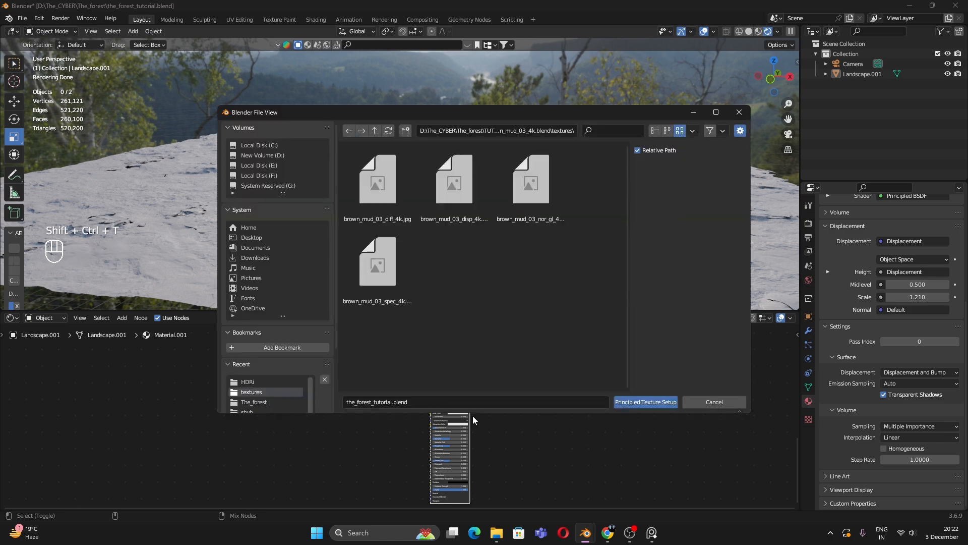
click(373, 133)
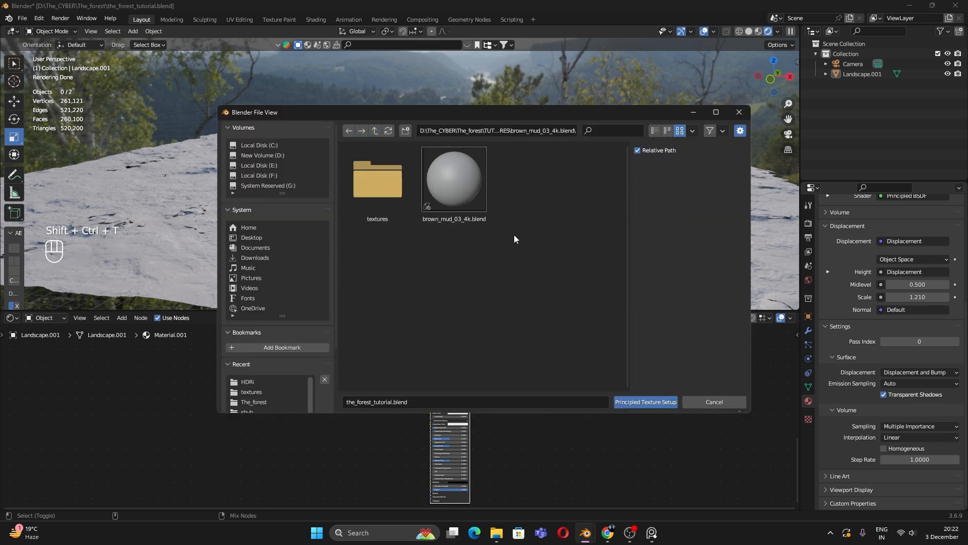
click(376, 130)
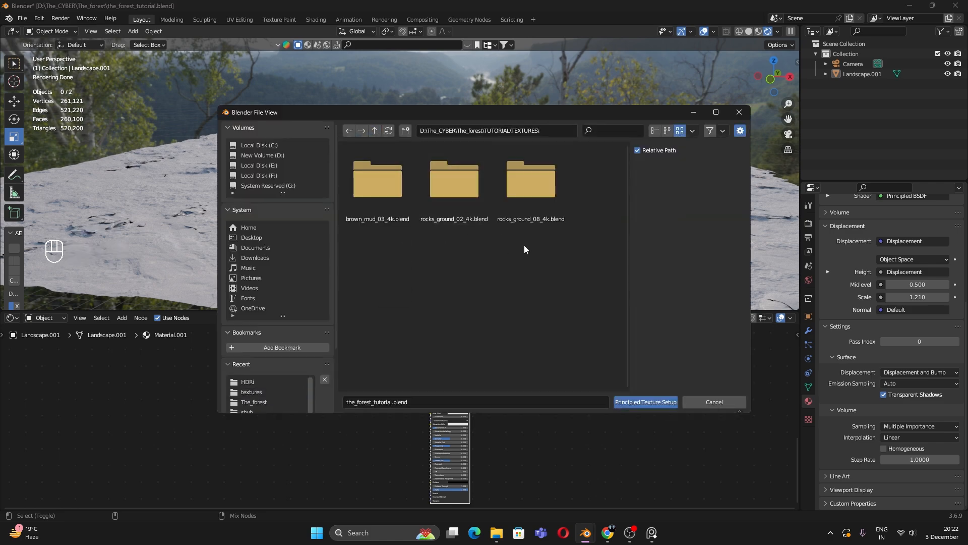
click(512, 218)
double_click(531, 203)
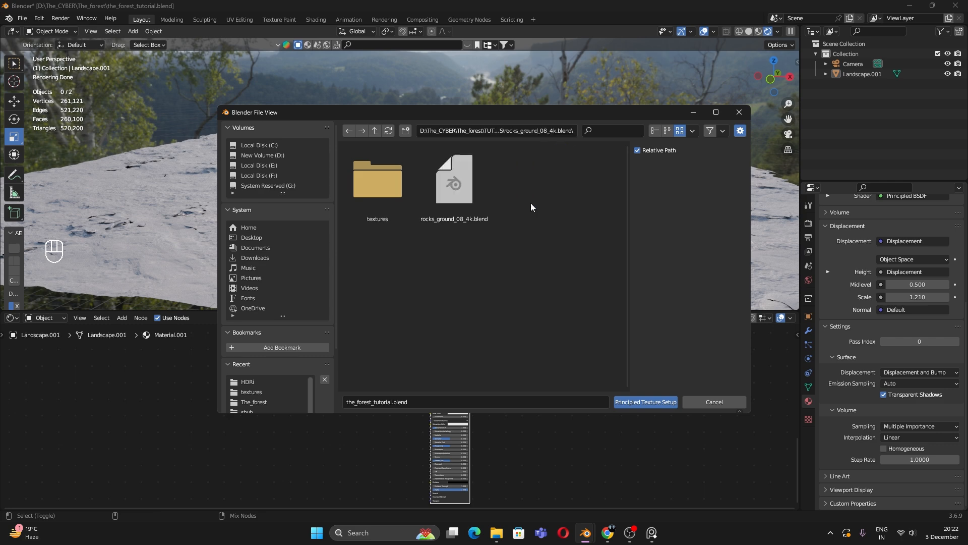
double_click(392, 182)
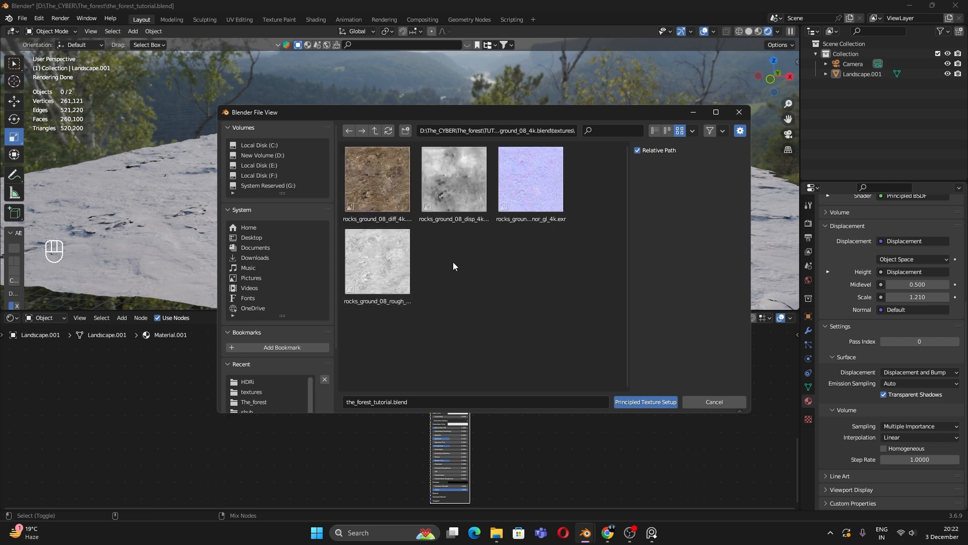
key(a)
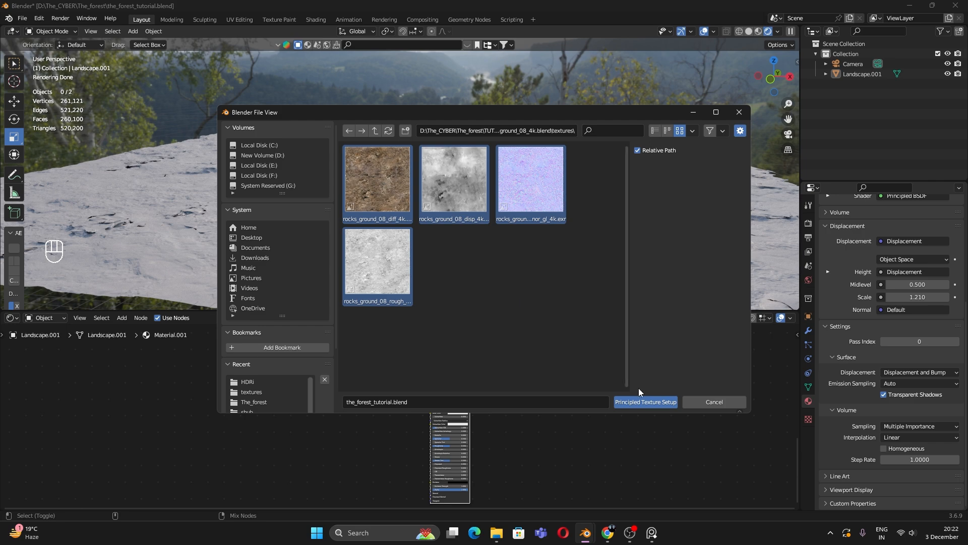
click(631, 402)
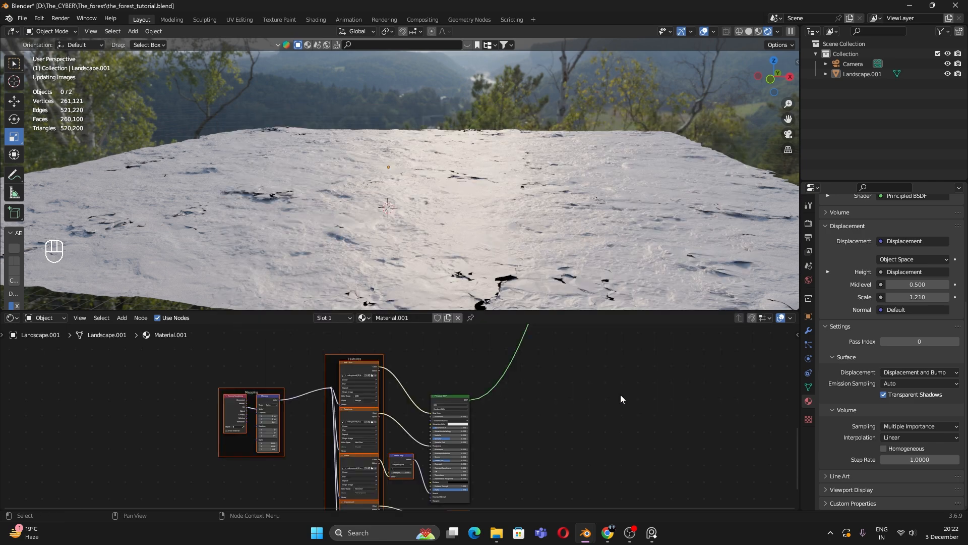
Step: Box-select the lower texture node group and move it up near the output nodes
scroll(434, 371, up, 3)
scroll(450, 394, down, 4)
click(504, 411)
scroll(504, 411, down, 4)
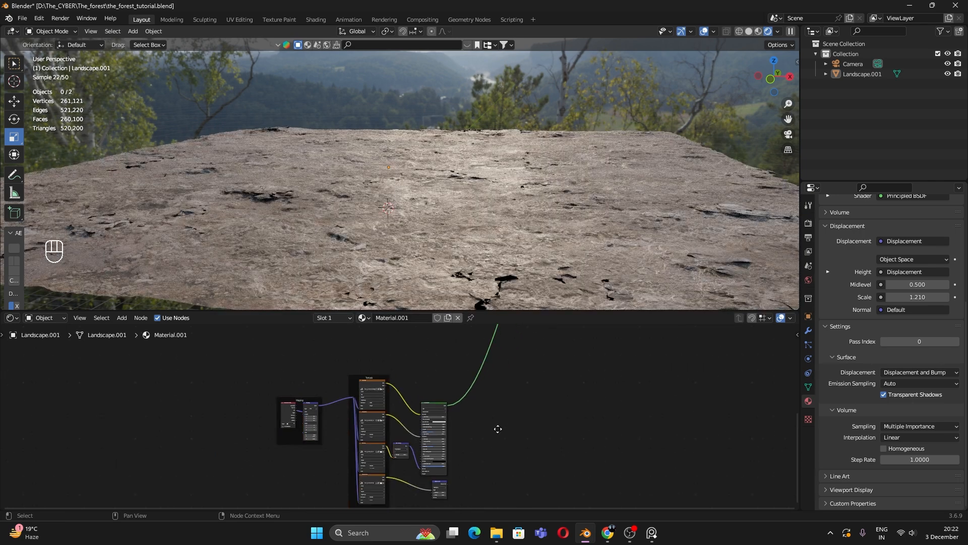
mouse_move(498, 429)
middle_down()
mouse_move(475, 469)
mouse_move(497, 412)
middle_up()
scroll(483, 439, down, 6)
drag(307, 381, 450, 499)
drag(418, 411, 414, 364)
click(452, 403)
middle_drag(457, 413, 457, 530)
scroll(500, 385, up, 5)
scroll(455, 434, up, 3)
middle_drag(540, 380, 456, 438)
scroll(475, 443, down, 3)
Step: Drop a Mix node on the displacement link and wire the second Displacement into B
key(shift+a)
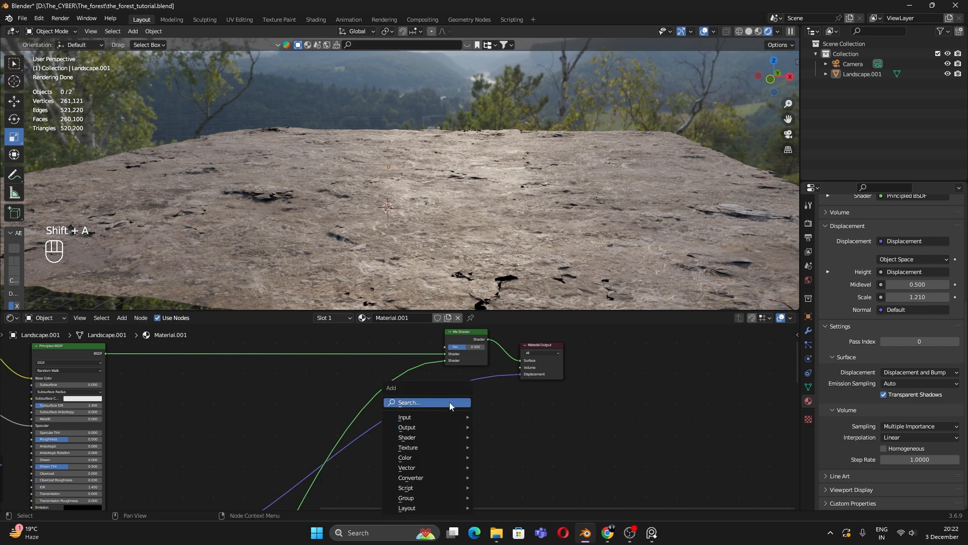
click(450, 403)
text(mix)
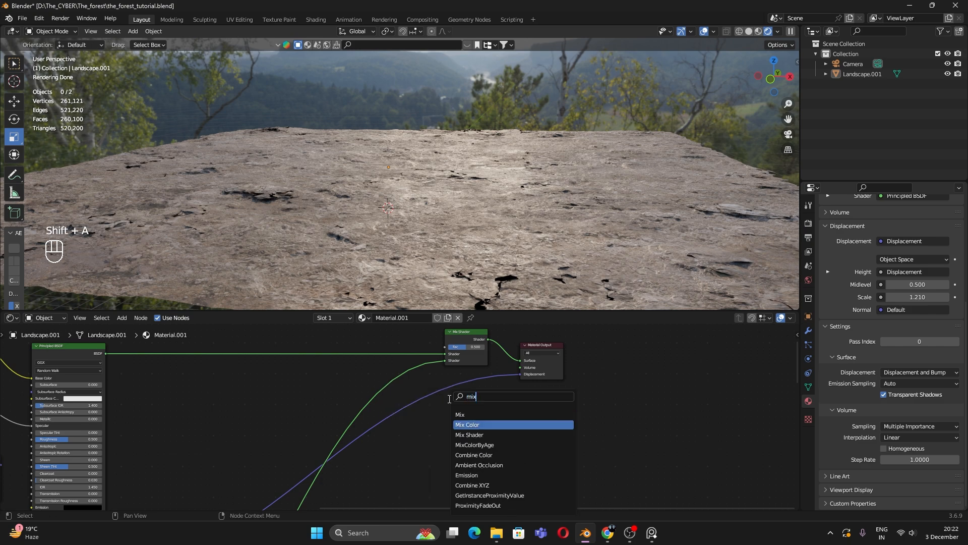
key(Return)
click(446, 380)
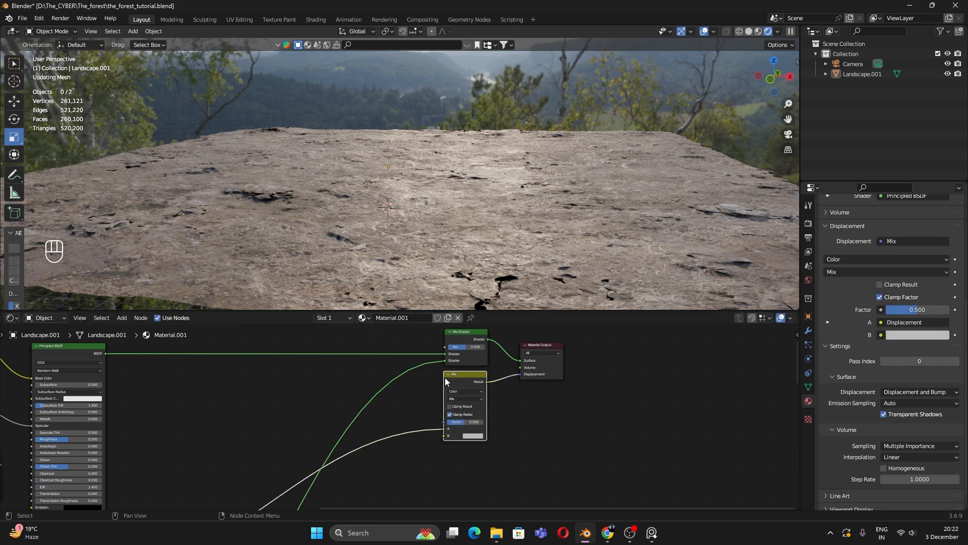
middle_drag(498, 437, 563, 380)
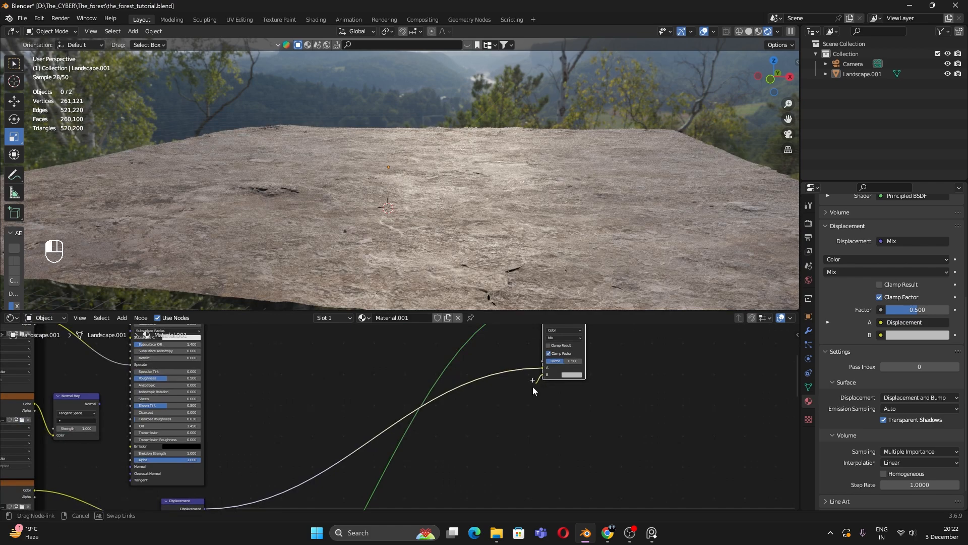
drag(532, 387, 216, 454)
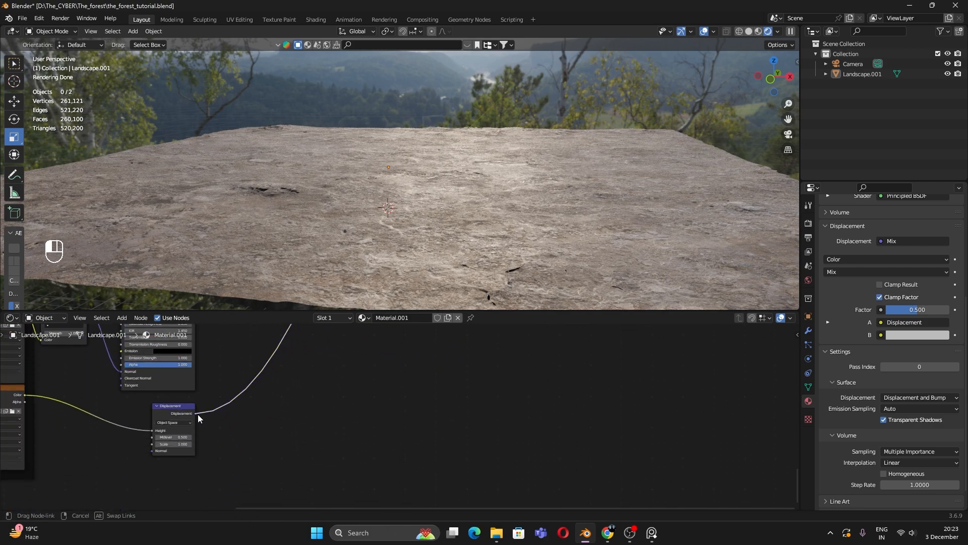
drag(198, 413, 197, 414)
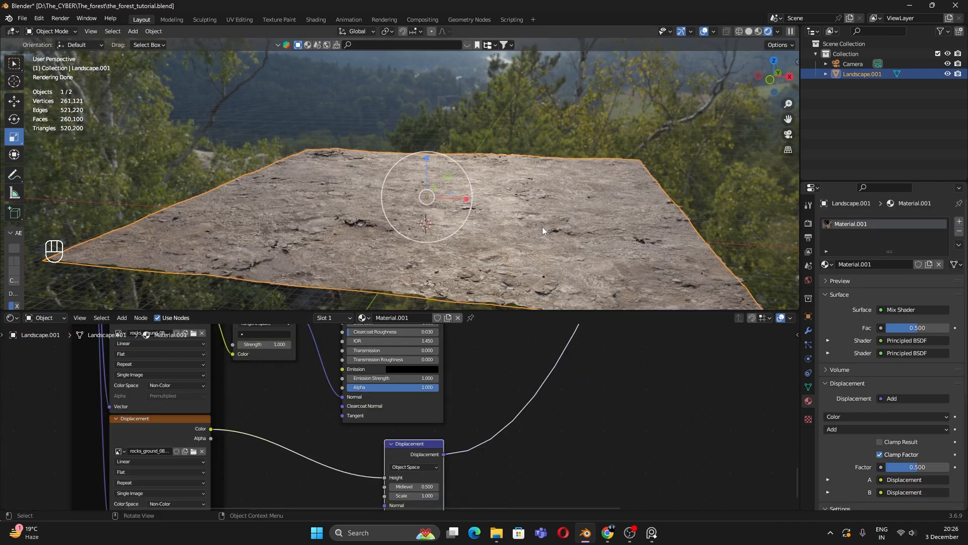
Step: Pass the landscape through Edit Mode, then apply All Transforms with Ctrl+A
middle_drag(542, 226, 455, 195)
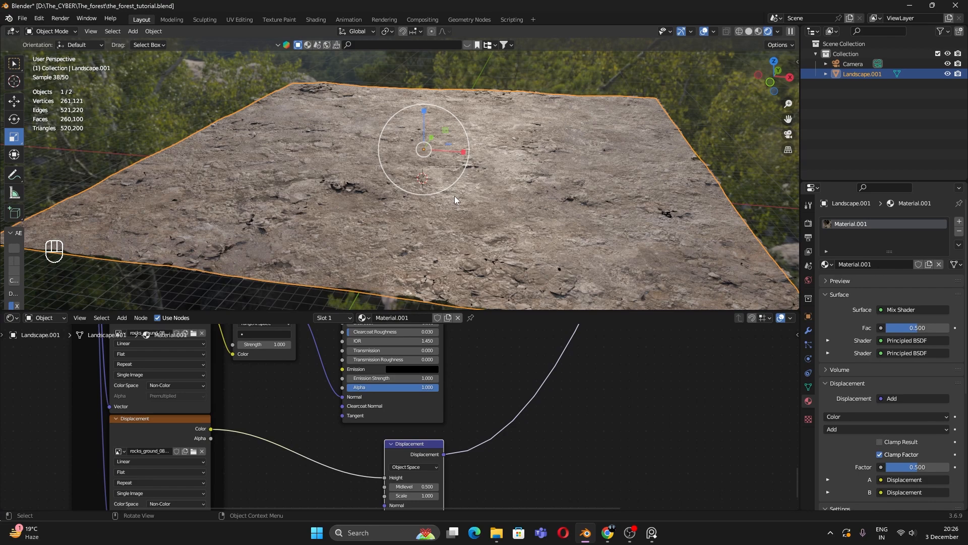
key(Tab)
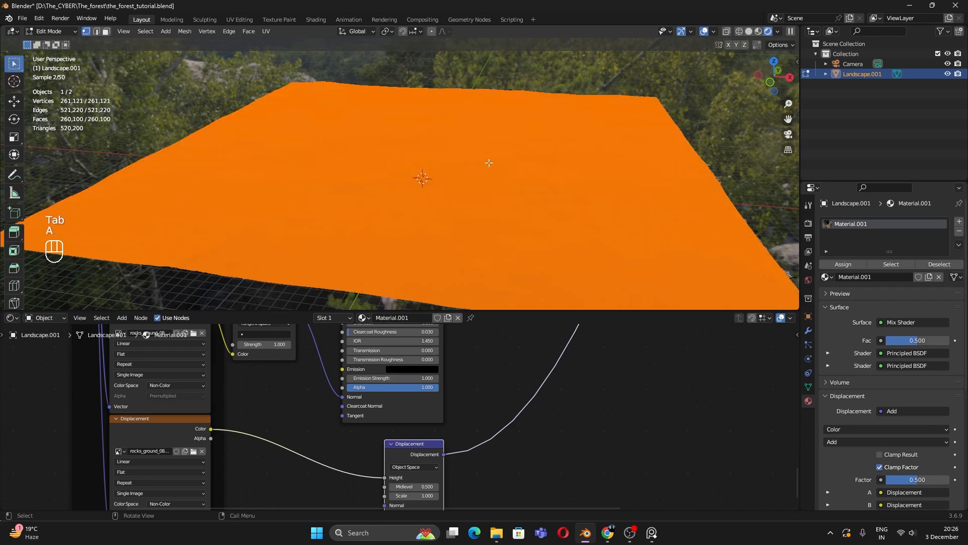
key(grave)
key(Tab)
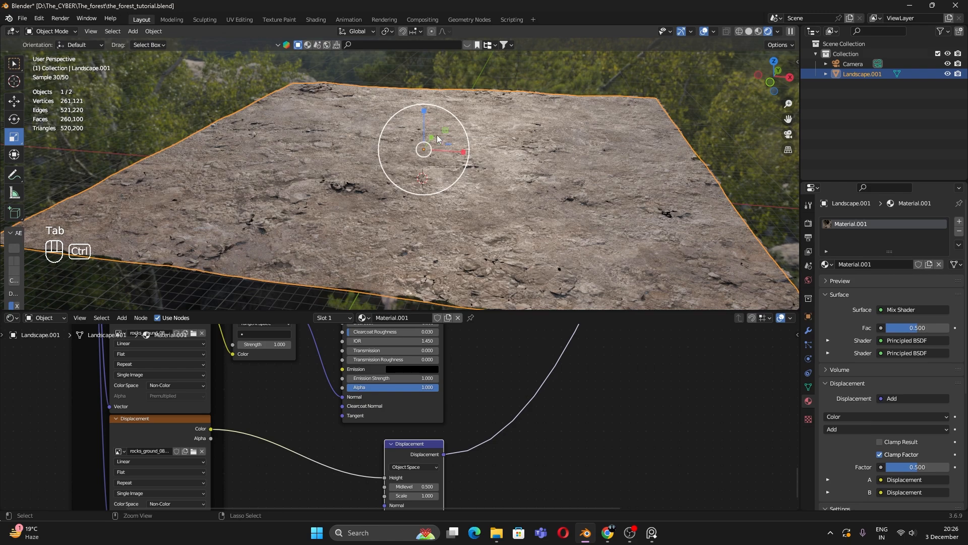
key(ctrl+a)
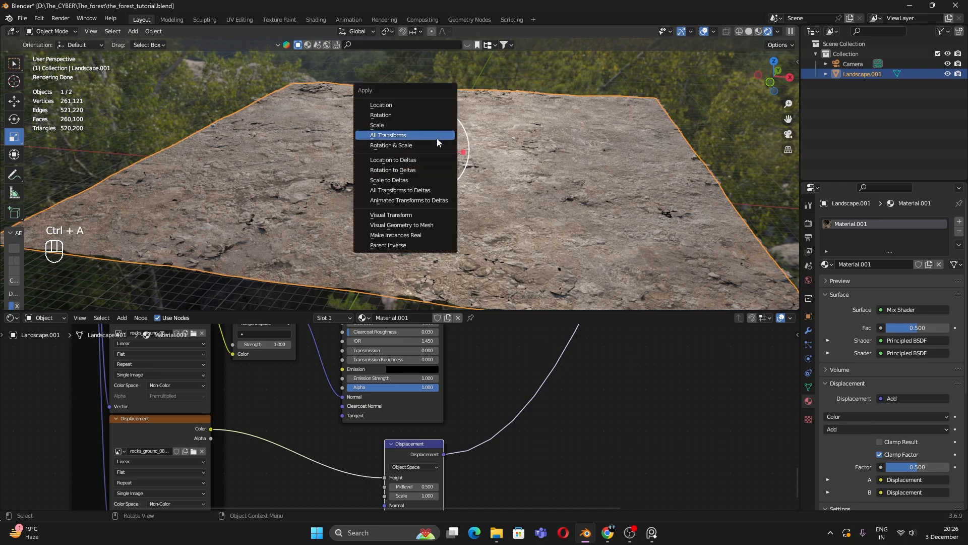
click(437, 139)
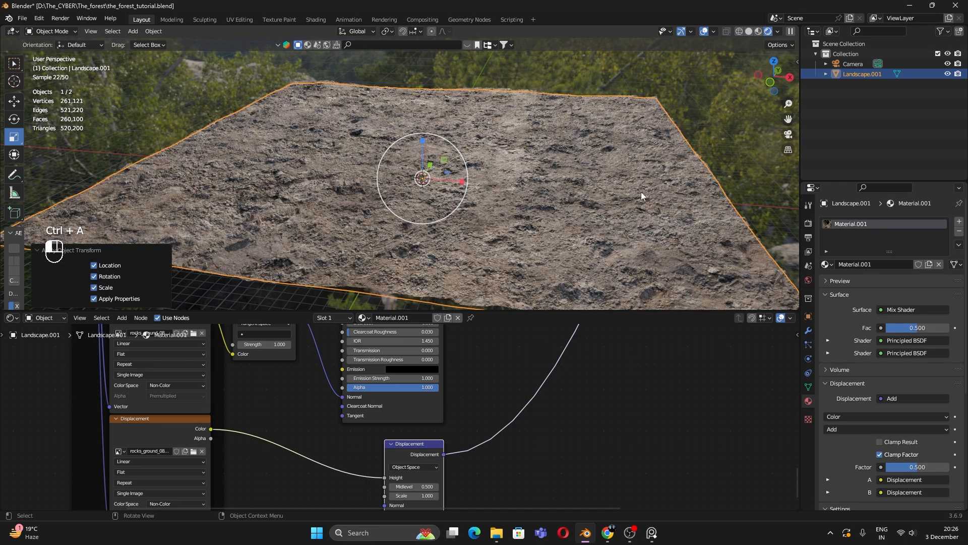
Step: Raise the rock Displacement node's scale to 2.330
middle_drag(642, 196, 539, 228)
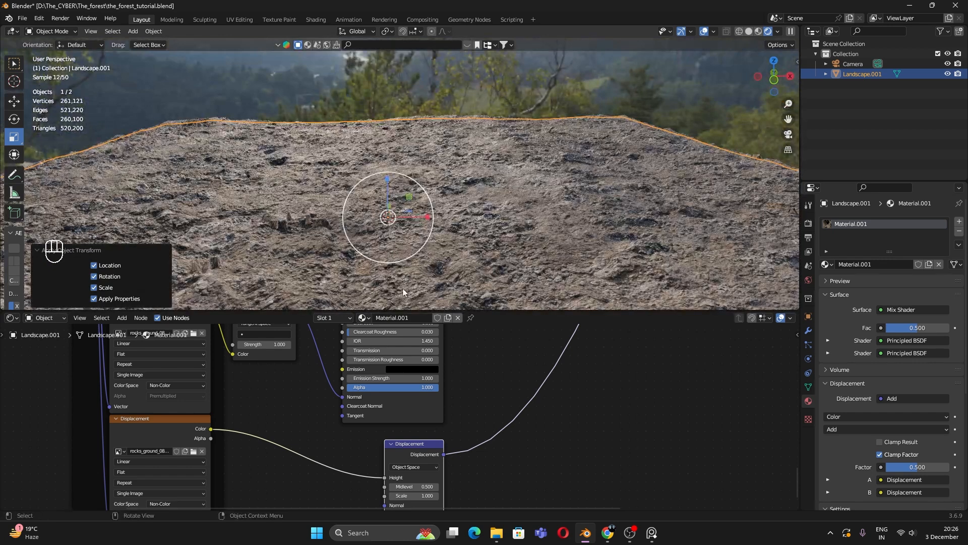
scroll(326, 474, down, 5)
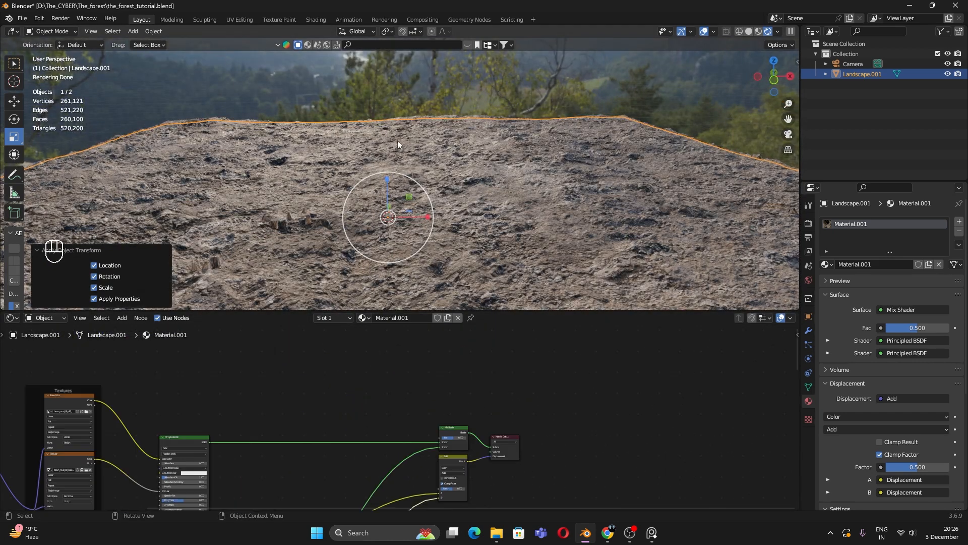
scroll(483, 429, up, 4)
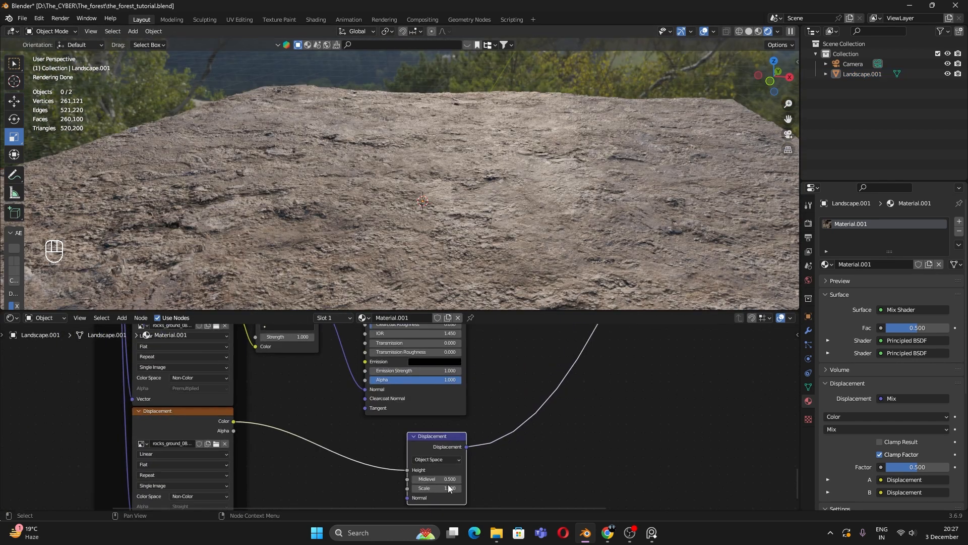
shift+scroll(439, 429, down, 3)
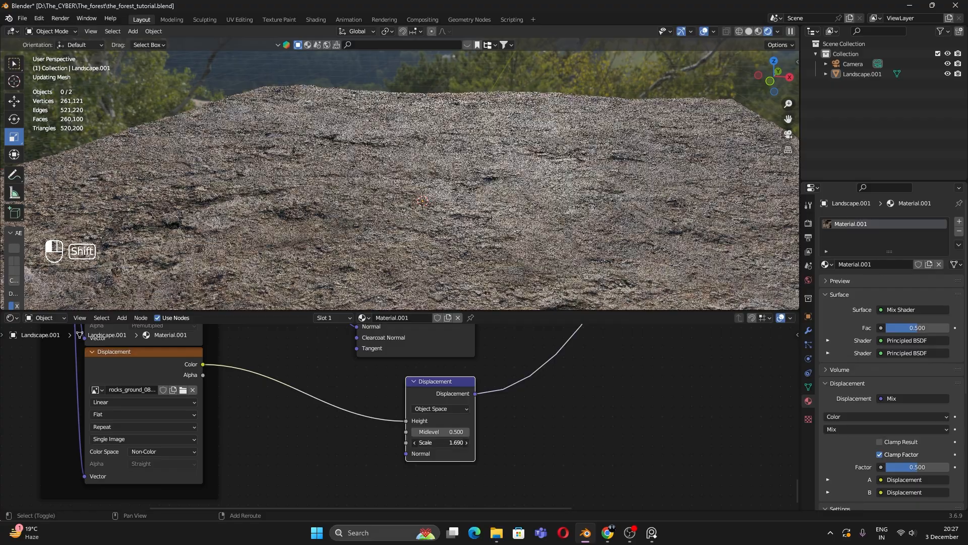
drag(439, 442, 469, 442)
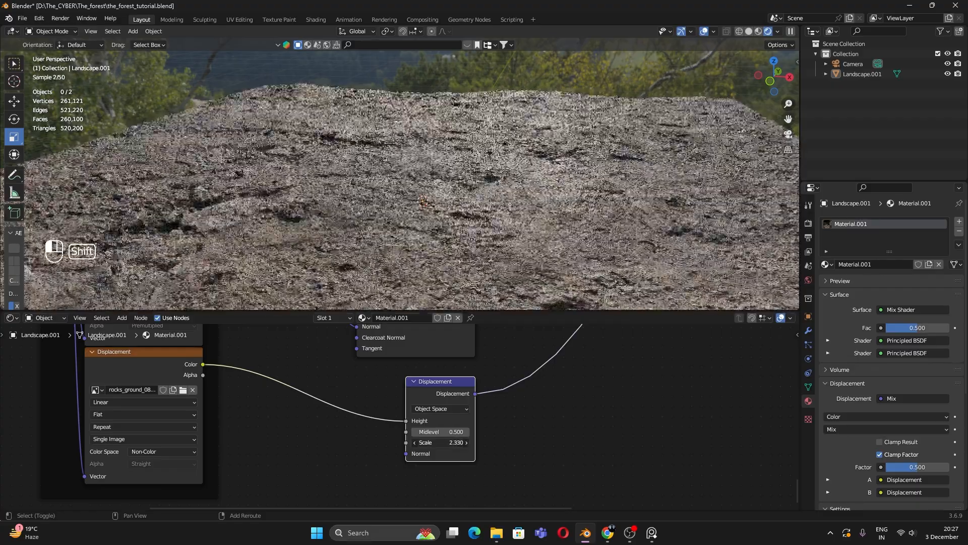
Step: Lower the mud Displacement node's scale to 0.600
scroll(478, 482, down, 3)
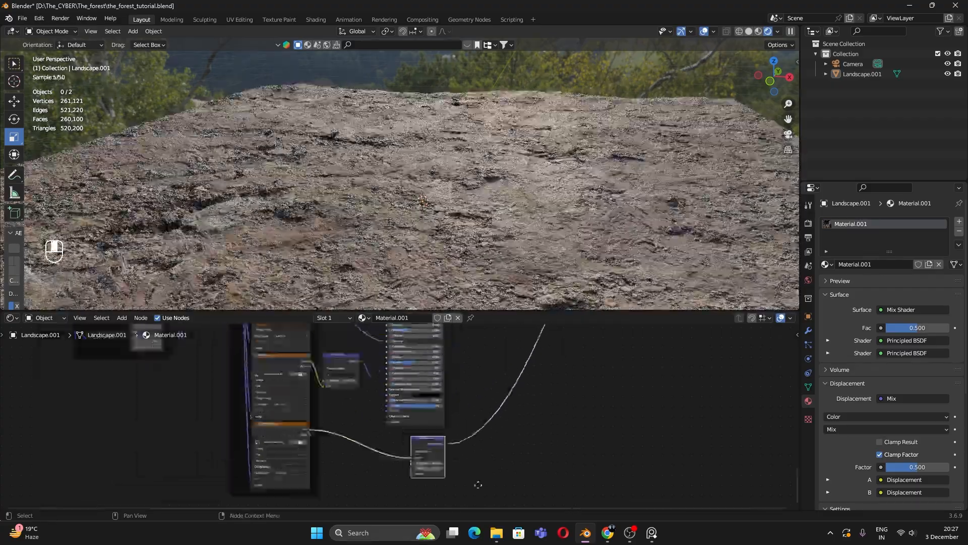
scroll(475, 492, up, 2)
middle_drag(478, 485, 538, 478)
scroll(538, 477, up, 2)
mouse_move(513, 404)
shift+mouse_down()
mouse_move(494, 405)
mouse_move(529, 405)
shift+mouse_up()
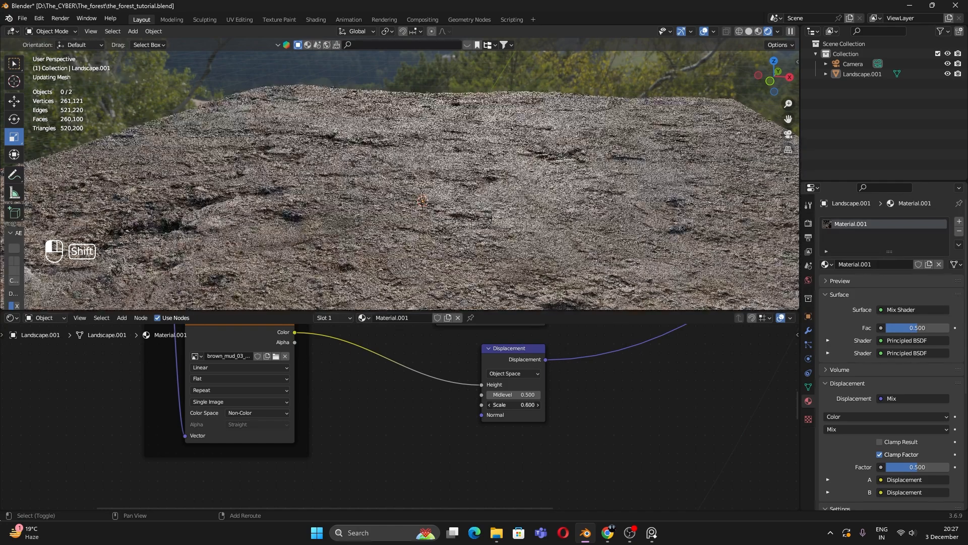
Step: Switch to camera view, select the landscape, and look over its material nodes
click(570, 77)
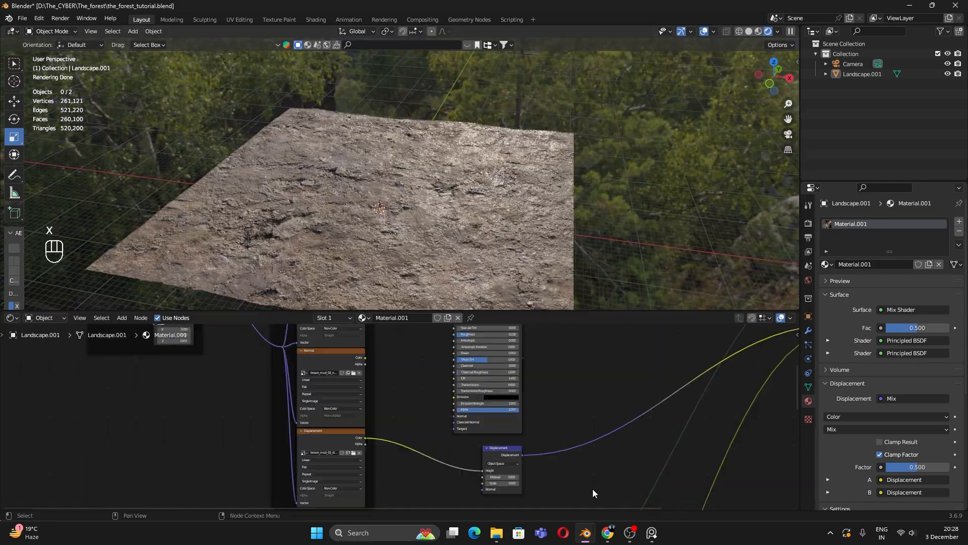
shift+middle_drag(535, 201, 571, 162)
key(KP_0)
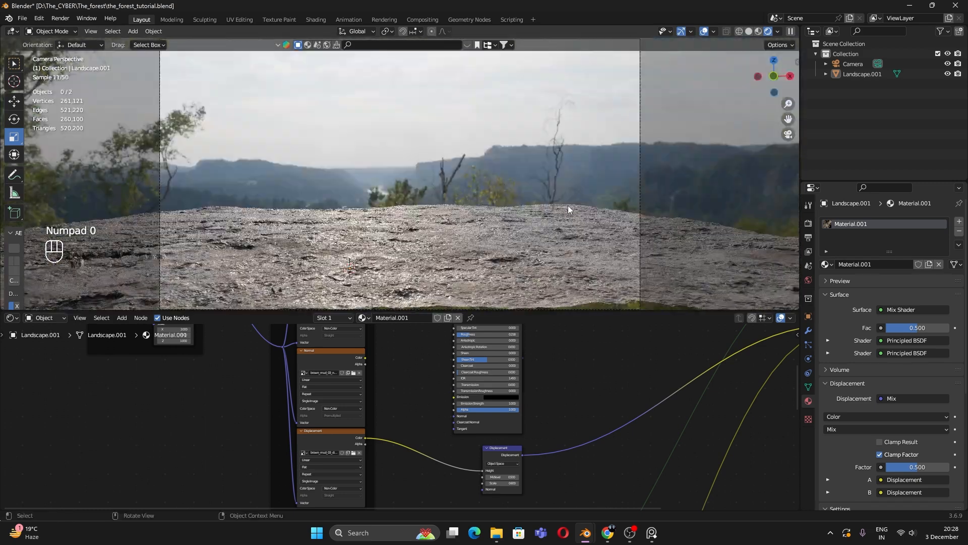
click(567, 212)
scroll(568, 465, down, 3)
middle_drag(568, 467, 409, 504)
scroll(357, 455, down, 1)
scroll(357, 459, down, 1)
middle_drag(418, 430, 415, 358)
middle_drag(556, 444, 626, 229)
scroll(435, 462, up, 5)
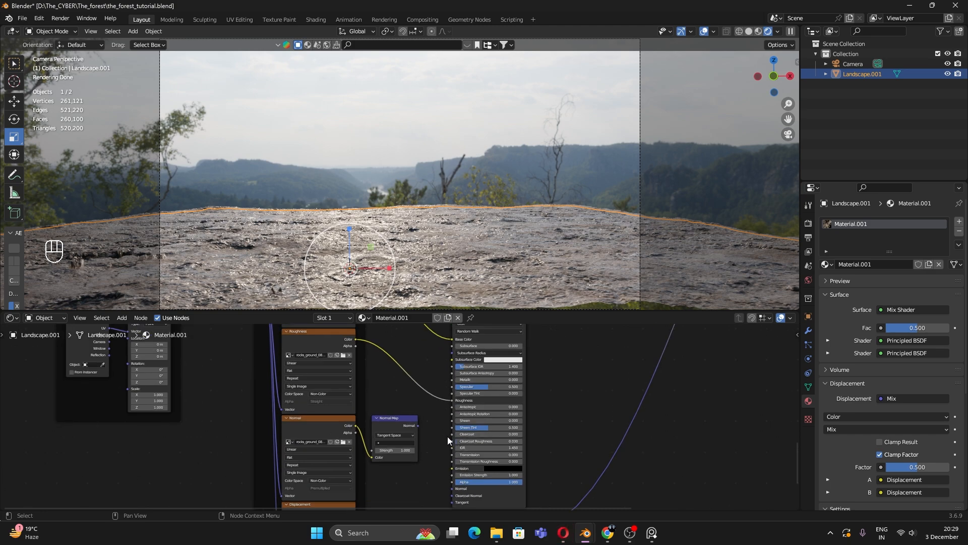
Step: Insert a Color Ramp on the rock roughness link into the Principled BSDF
scroll(395, 397, up, 1)
key(shift+a)
text(colo)
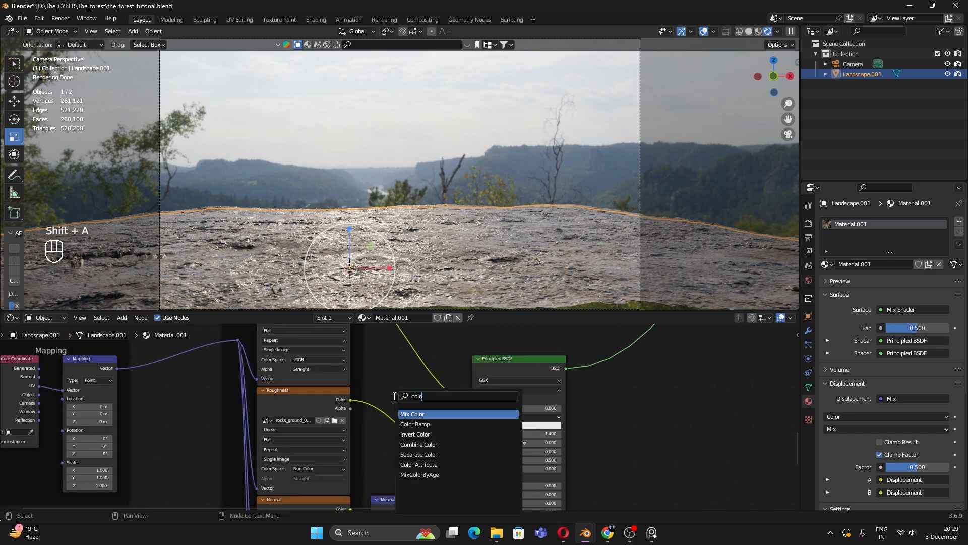
key(Return)
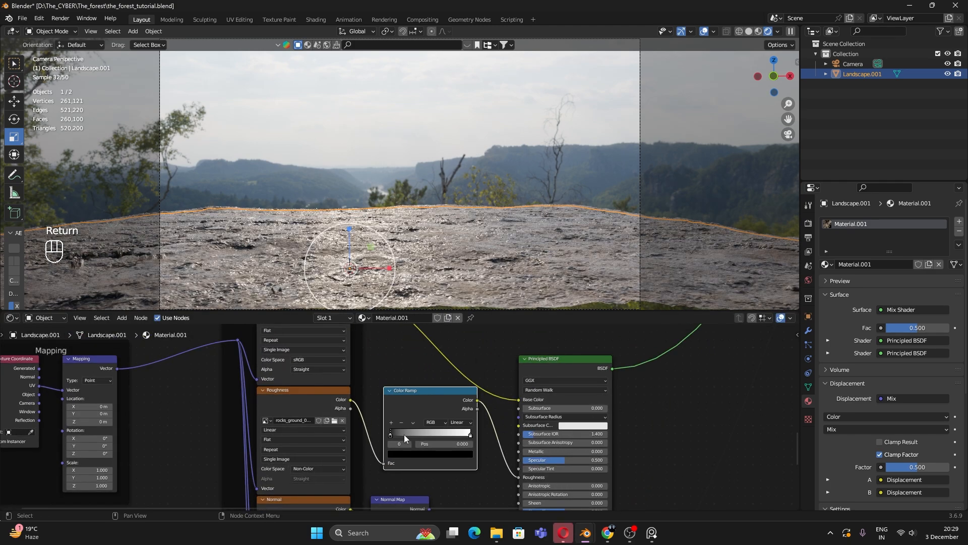
drag(420, 403, 419, 415)
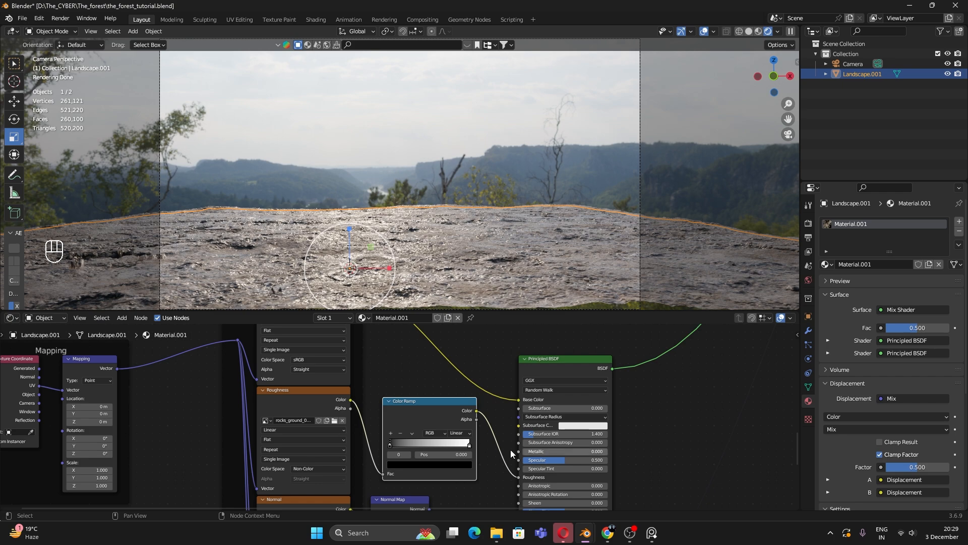
middle_drag(431, 458, 448, 425)
scroll(413, 424, up, 1)
Step: Tune the Color Ramp stops: black stop to 0.573, white stop to 0.223
mouse_move(409, 415)
mouse_down()
mouse_move(523, 416)
mouse_move(416, 415)
mouse_up()
click(518, 414)
click(425, 414)
drag(517, 414, 544, 419)
drag(441, 413, 377, 410)
drag(518, 414, 436, 420)
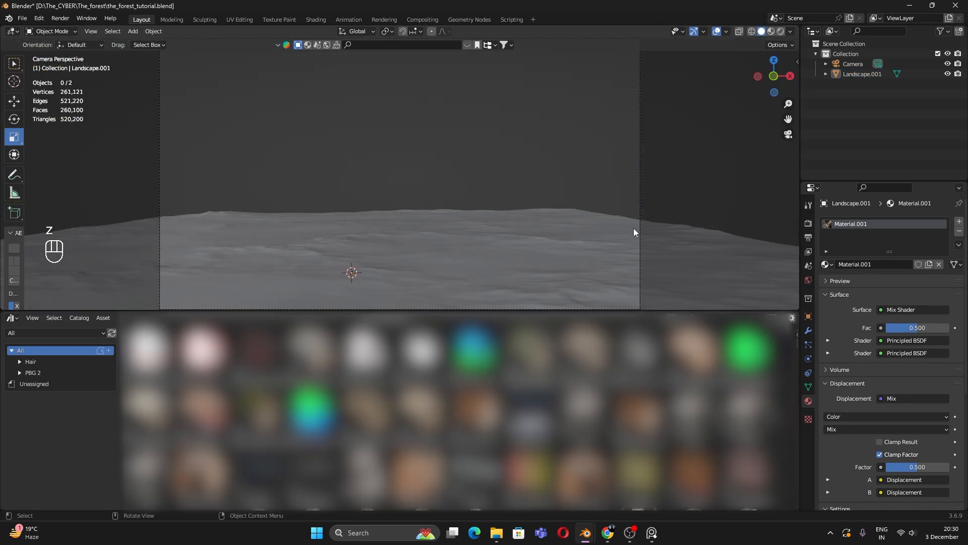
Step: Leave the camera view, select the landscape, and save the blend file
middle_drag(537, 189, 529, 237)
scroll(476, 217, down, 3)
click(476, 217)
key(ctrl+s)
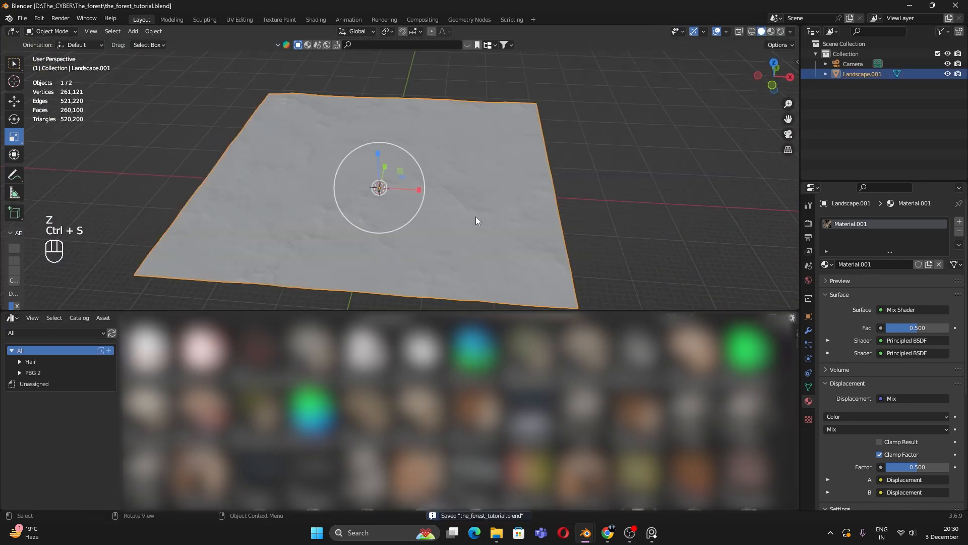
Step: Place the GS Grass 02 asset on the terrain and scale it to 10.341
scroll(549, 434, down, 5)
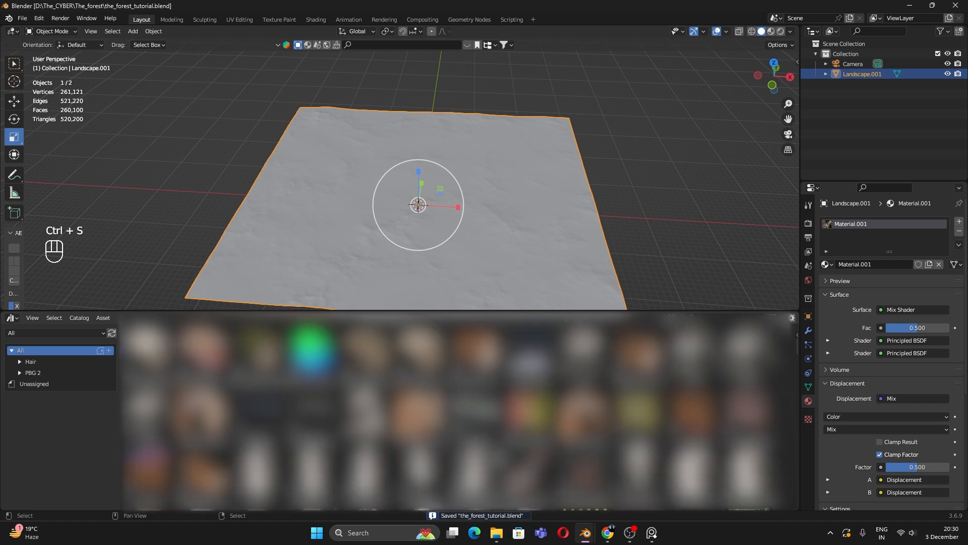
scroll(562, 454, down, 15)
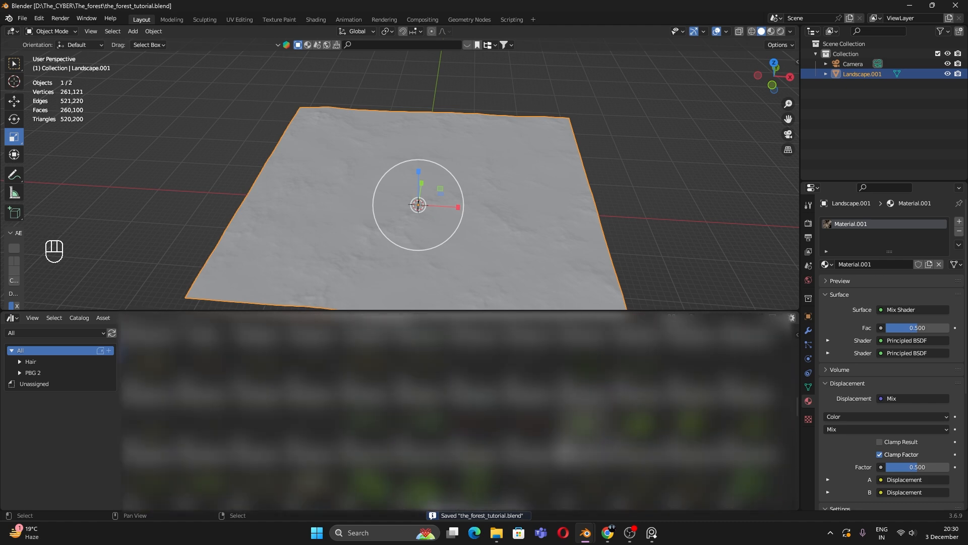
scroll(561, 453, up, 3)
scroll(561, 453, up, 2)
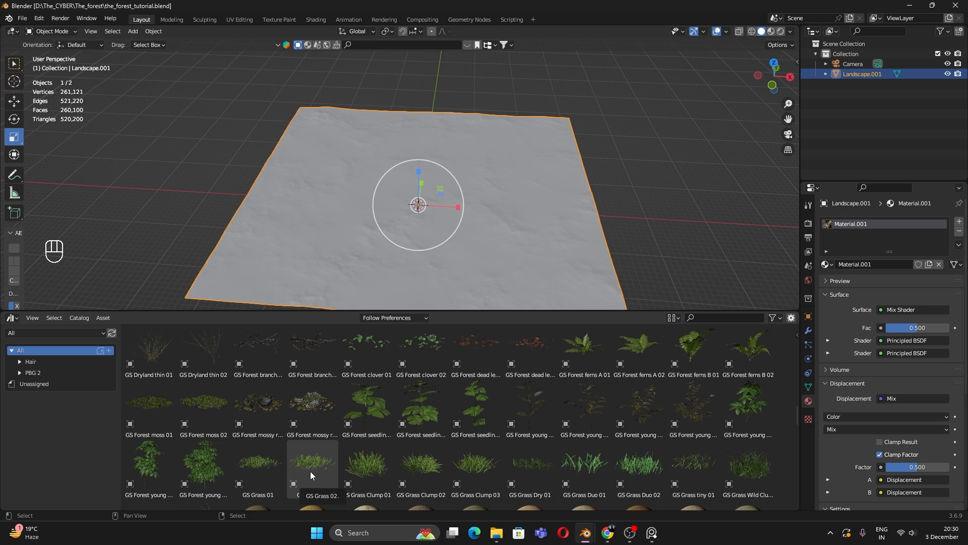
drag(311, 471, 649, 244)
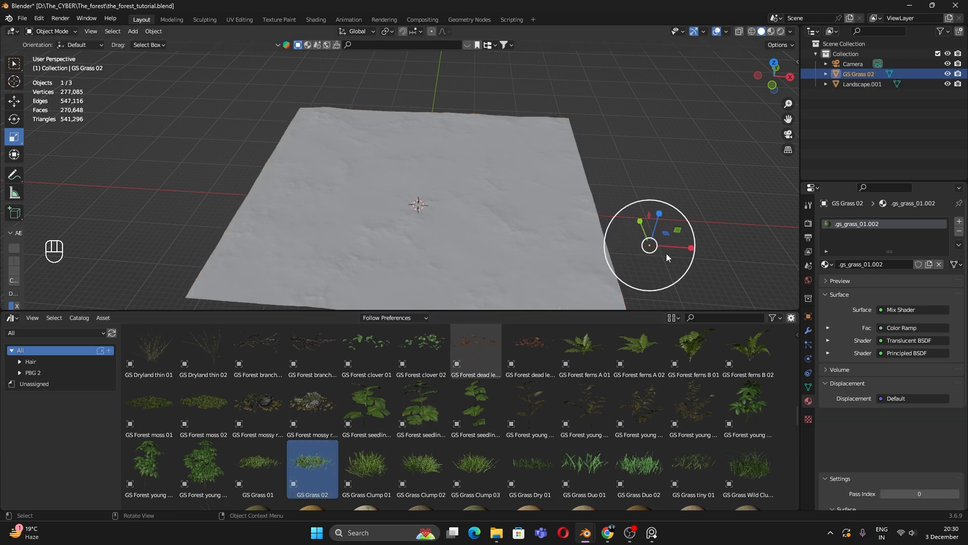
key(s)
click(2, 275)
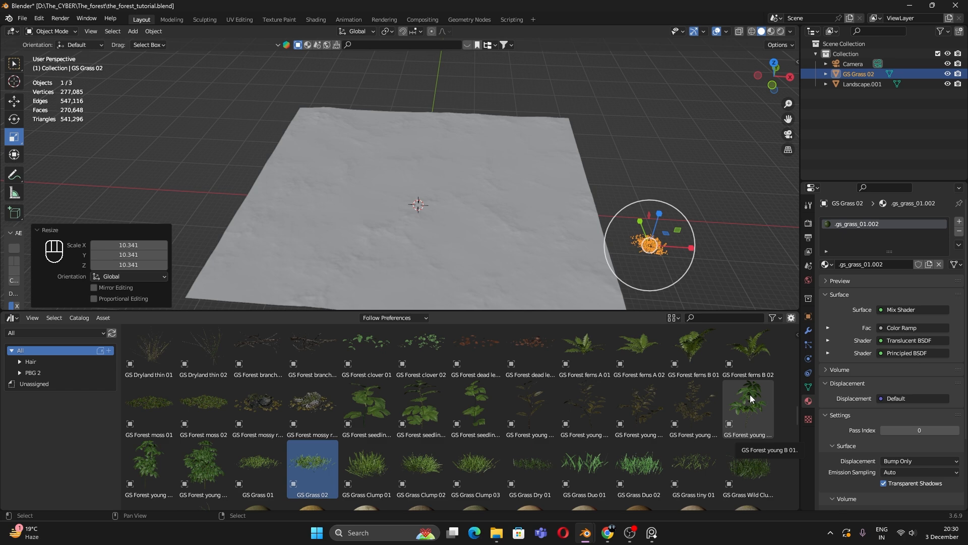
Step: Select the GS Grass 02 clump and scale it down
click(679, 259)
scroll(679, 258, up, 2)
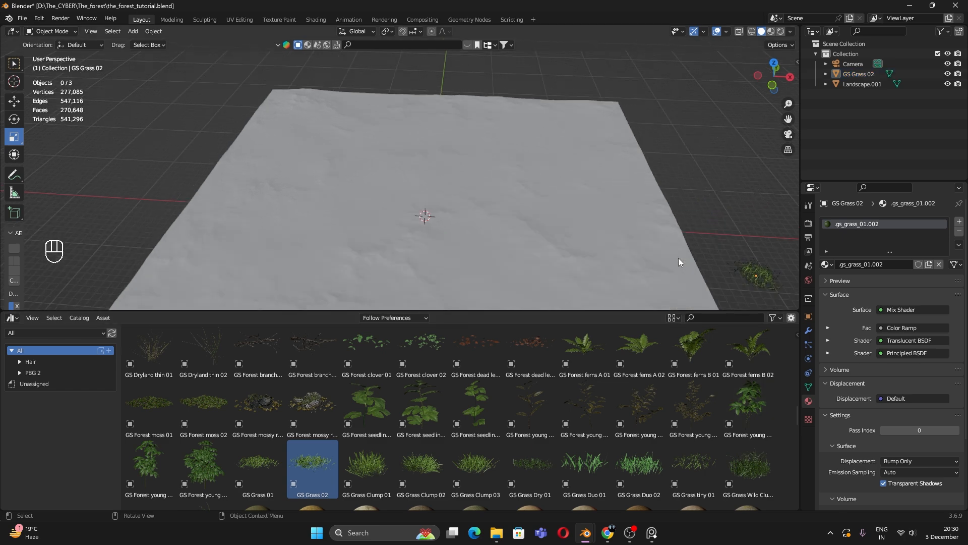
click(775, 281)
key(s)
click(755, 223)
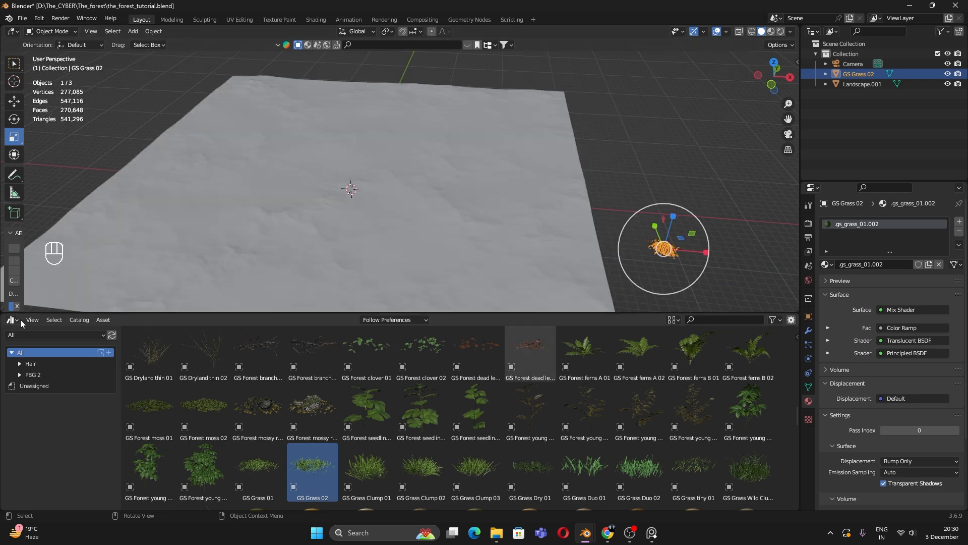
Step: Turn the asset area into the Shader Editor, enlarge the 3D view, and select the landscape
click(13, 320)
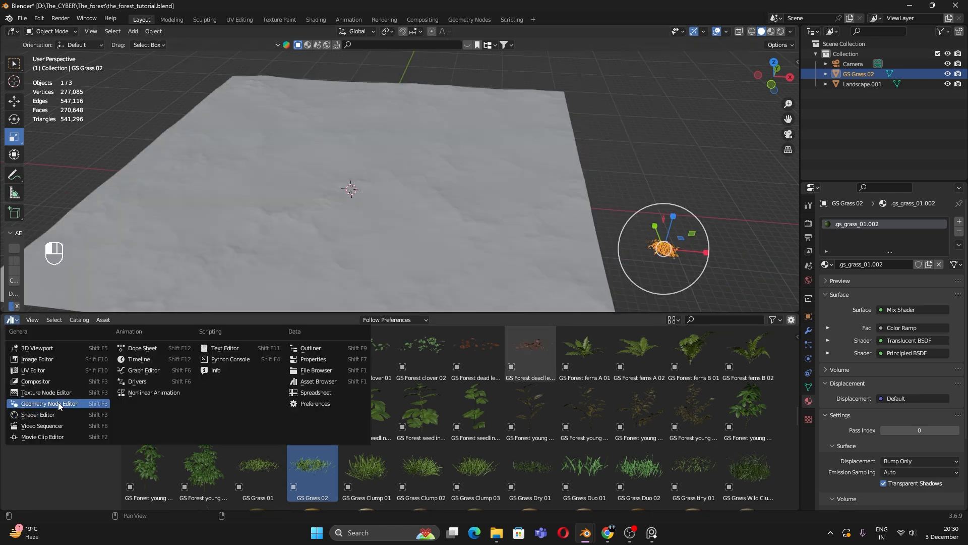
click(74, 401)
click(444, 262)
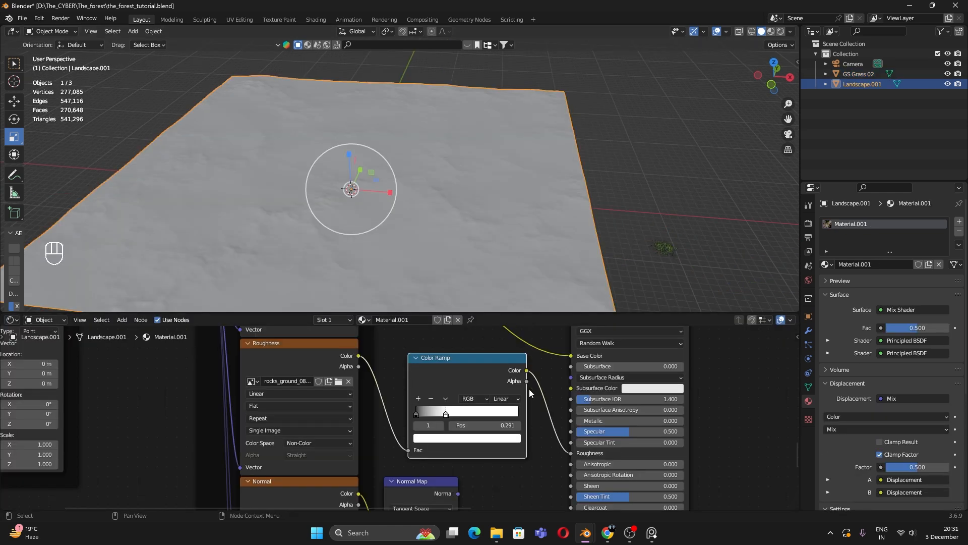
drag(542, 317, 544, 446)
key(alt+a)
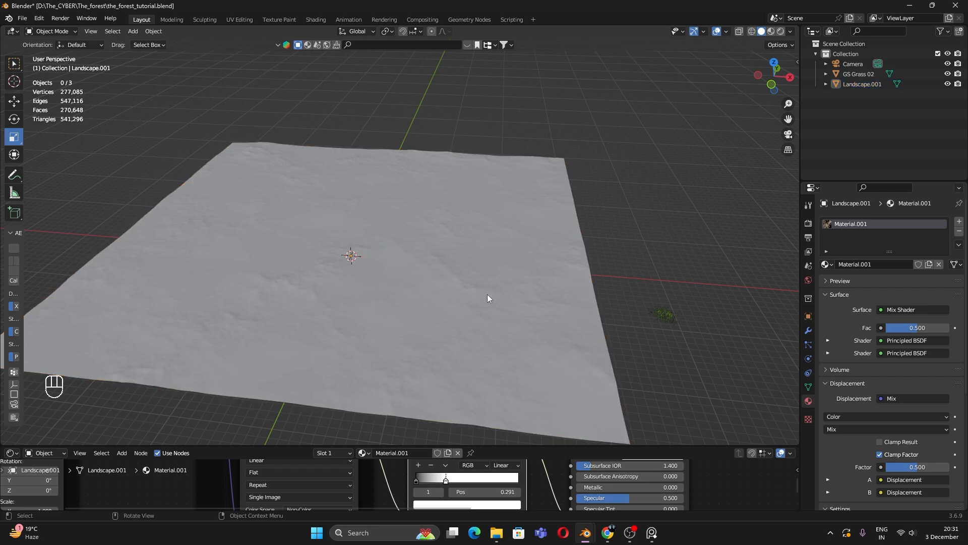
middle_drag(487, 295, 541, 249)
click(542, 249)
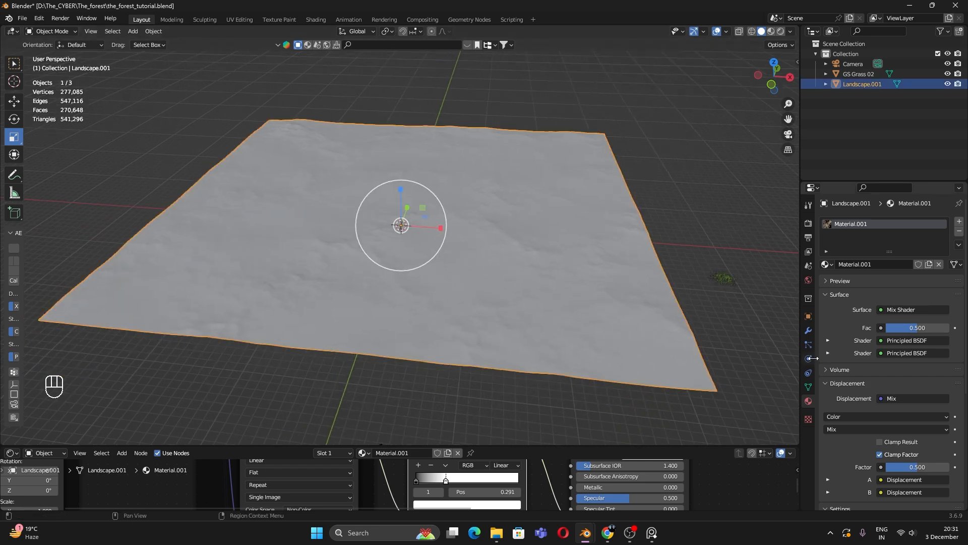
Step: Add a hair particle system to the landscape with Advanced settings enabled
click(808, 331)
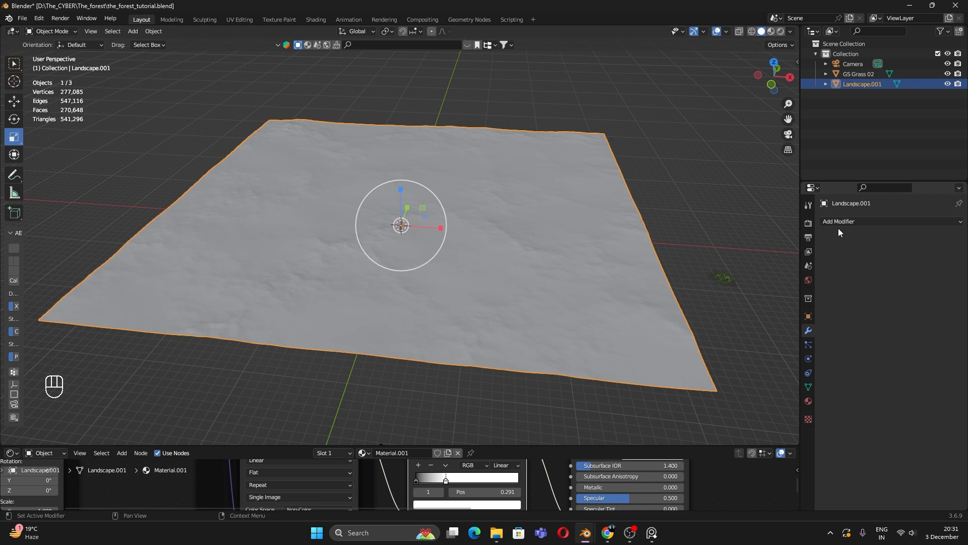
click(808, 345)
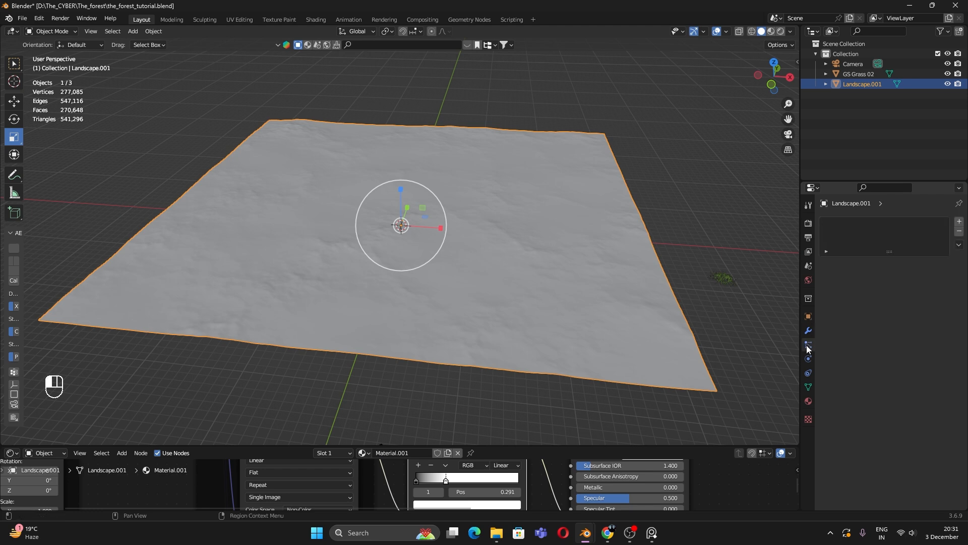
click(959, 222)
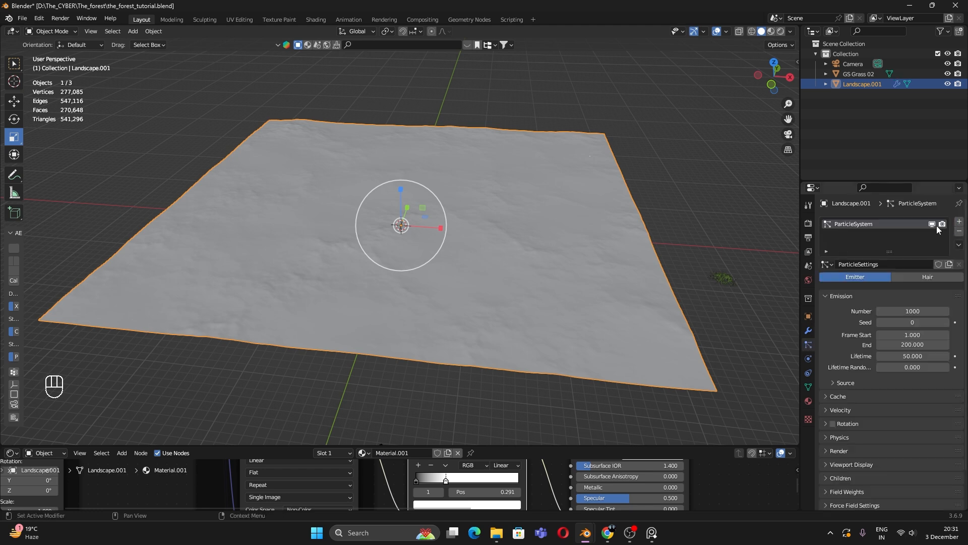
click(921, 277)
click(900, 290)
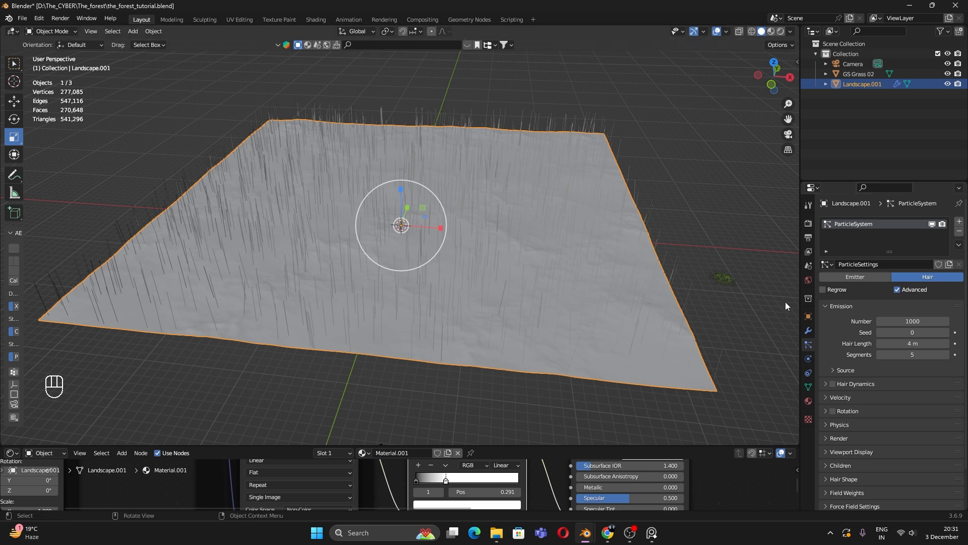
Step: Set the hair to render as Object, using GS Grass 02 as the instance object
scroll(857, 392, down, 2)
click(845, 394)
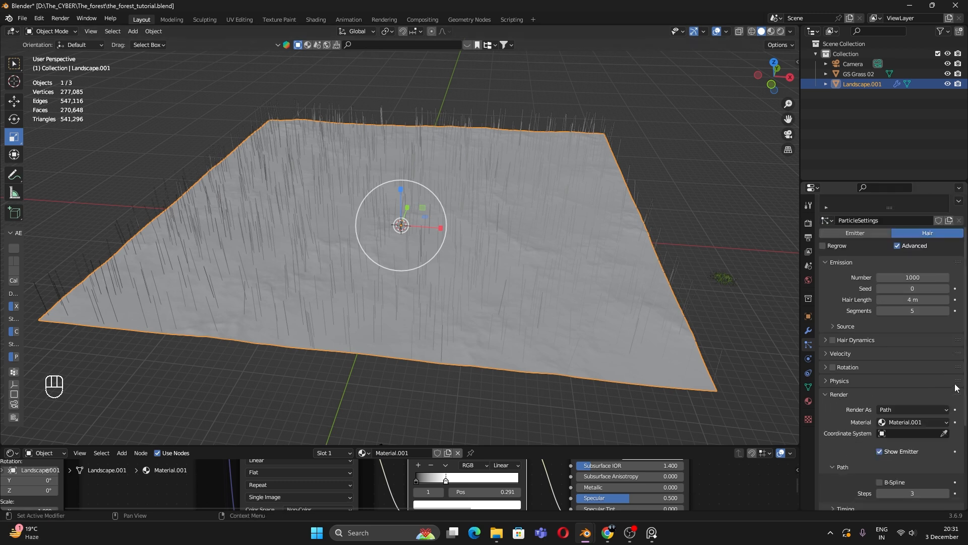
click(911, 407)
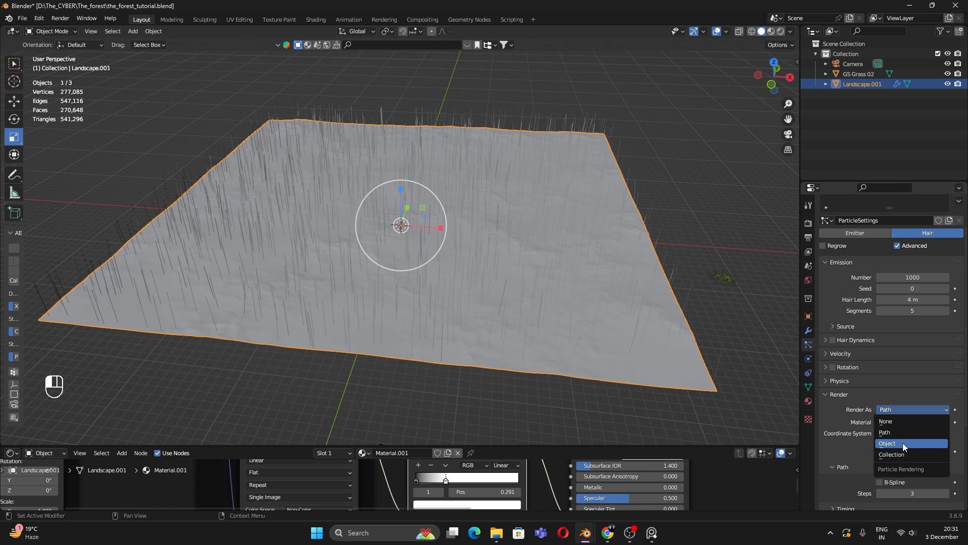
click(903, 443)
mouse_move(554, 325)
middle_down()
mouse_move(554, 304)
mouse_move(570, 335)
middle_up()
scroll(924, 489, down, 2)
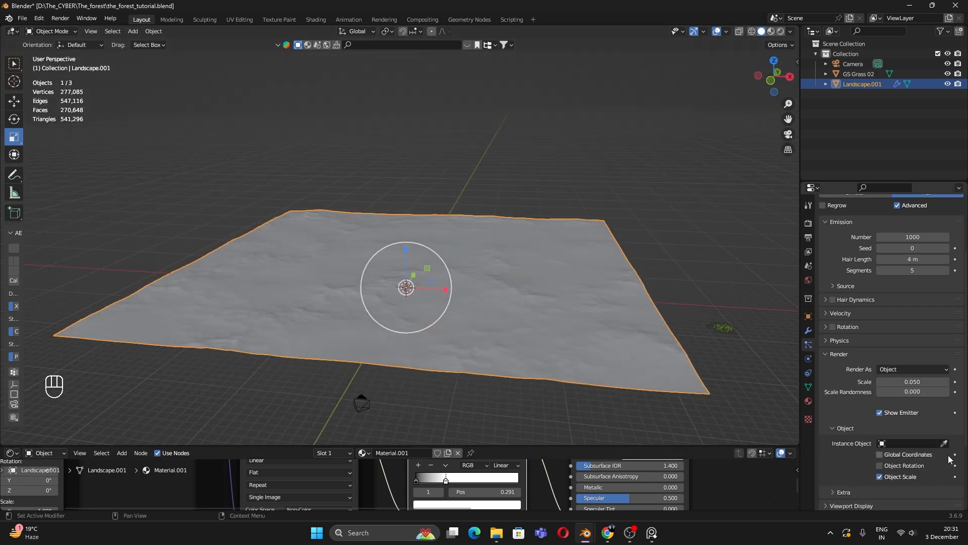
click(945, 443)
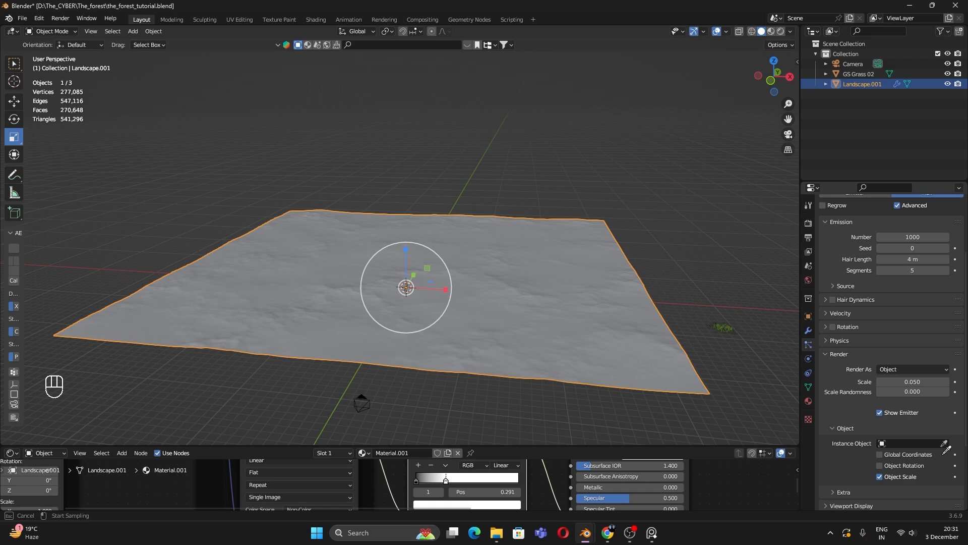
click(735, 325)
Step: Set the grass hair length to 6.5 m and increase the grass instance render scale
click(730, 326)
middle_drag(603, 297, 434, 396)
scroll(452, 368, up, 3)
scroll(358, 366, up, 3)
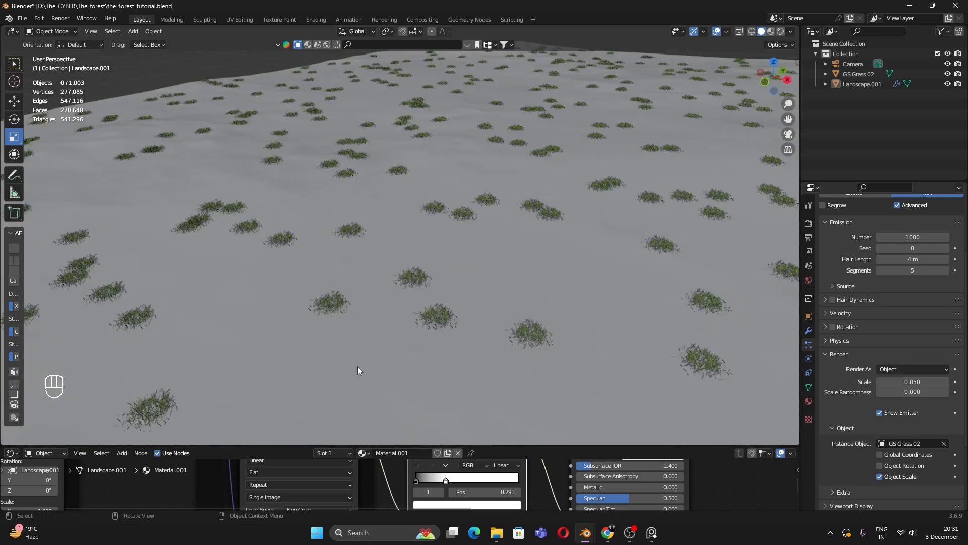
scroll(374, 365, down, 8)
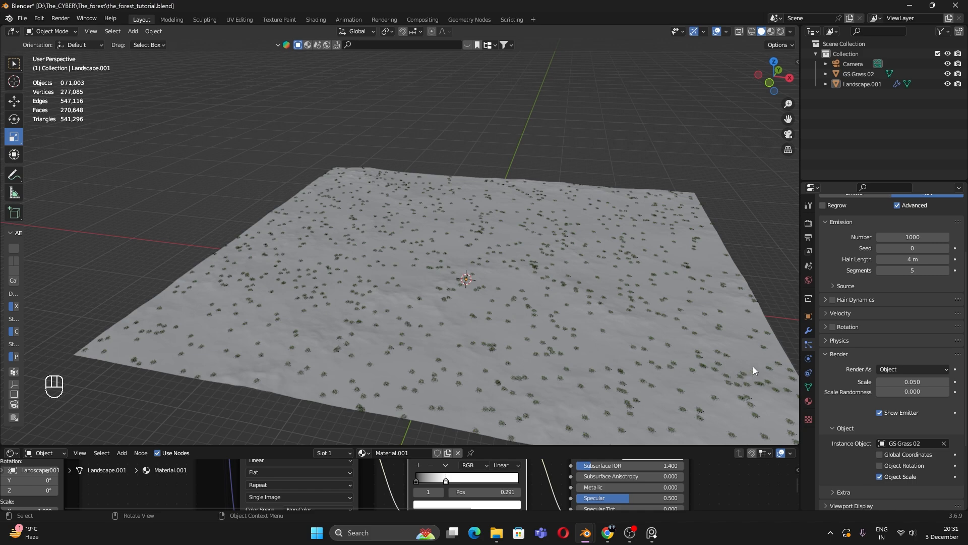
shift+middle_drag(760, 361, 736, 367)
scroll(864, 342, up, 4)
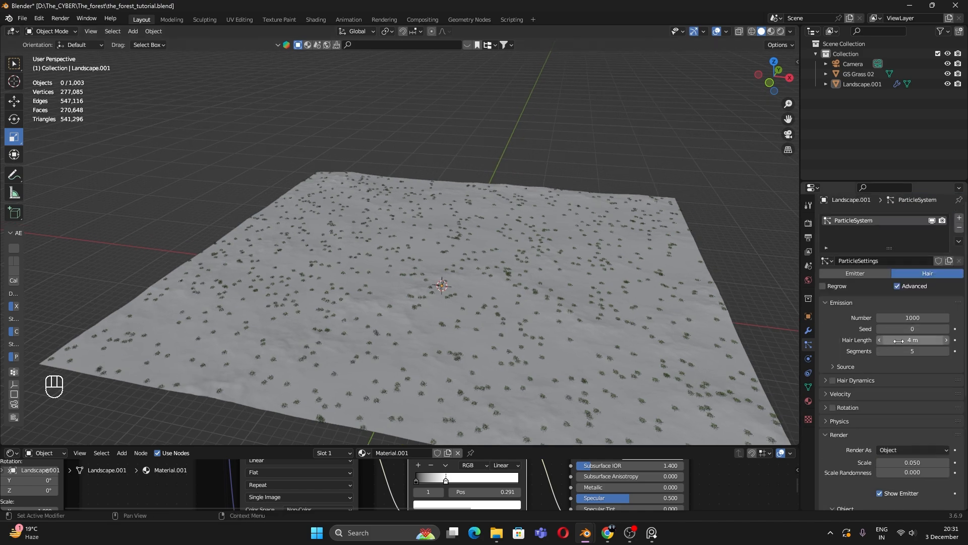
mouse_move(913, 340)
mouse_down()
mouse_move(942, 340)
mouse_move(910, 340)
mouse_up()
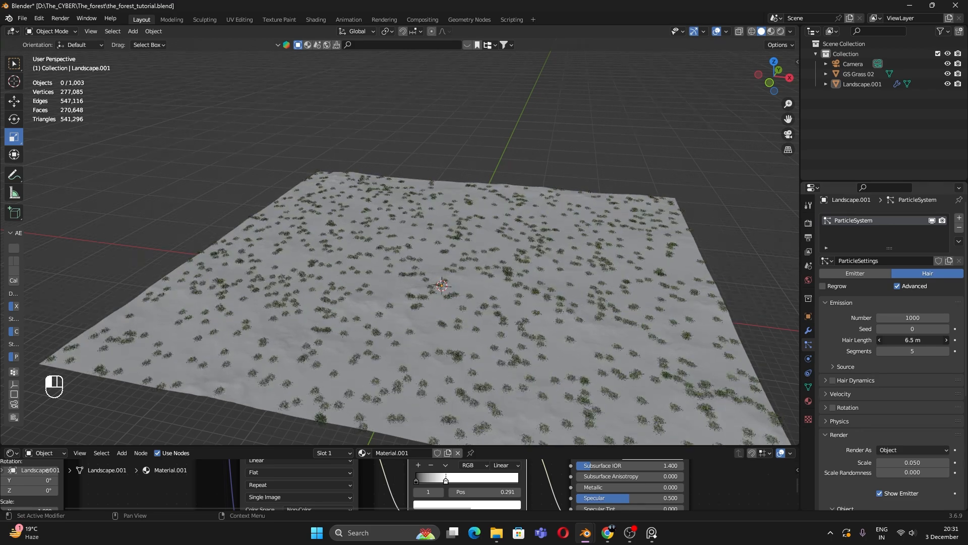
mouse_move(913, 462)
mouse_down()
mouse_move(933, 462)
mouse_move(905, 462)
mouse_up()
Step: In the camera view with Rendered shading, set grass scale randomness 0.900 and scale 0.178
key(KP_0)
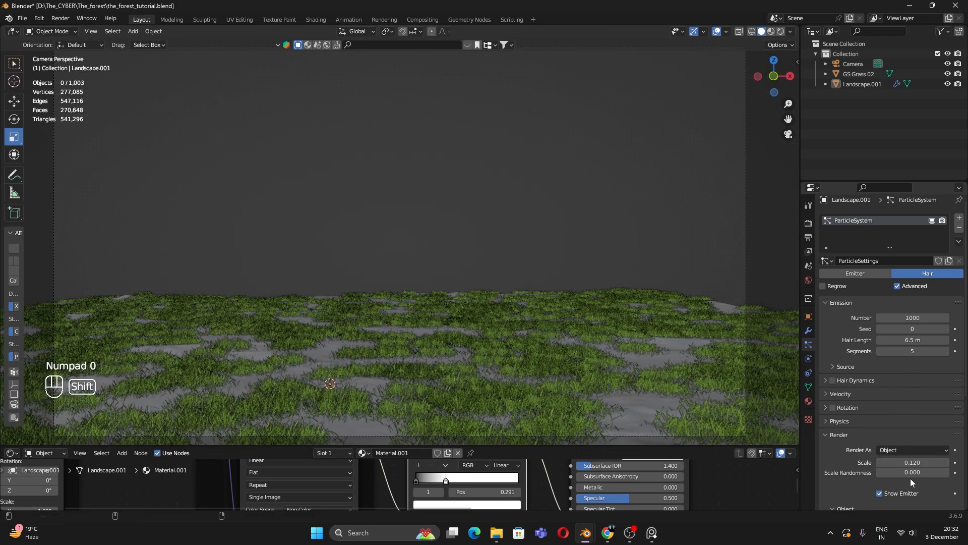
mouse_move(909, 473)
mouse_down()
mouse_move(956, 472)
mouse_move(888, 462)
mouse_move(899, 462)
mouse_up()
key(z)
click(346, 275)
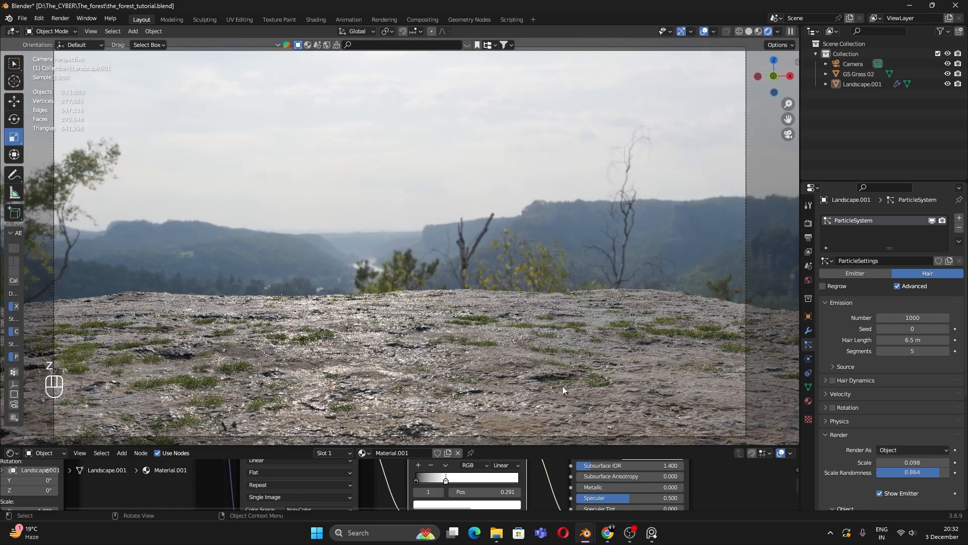
drag(907, 462, 916, 462)
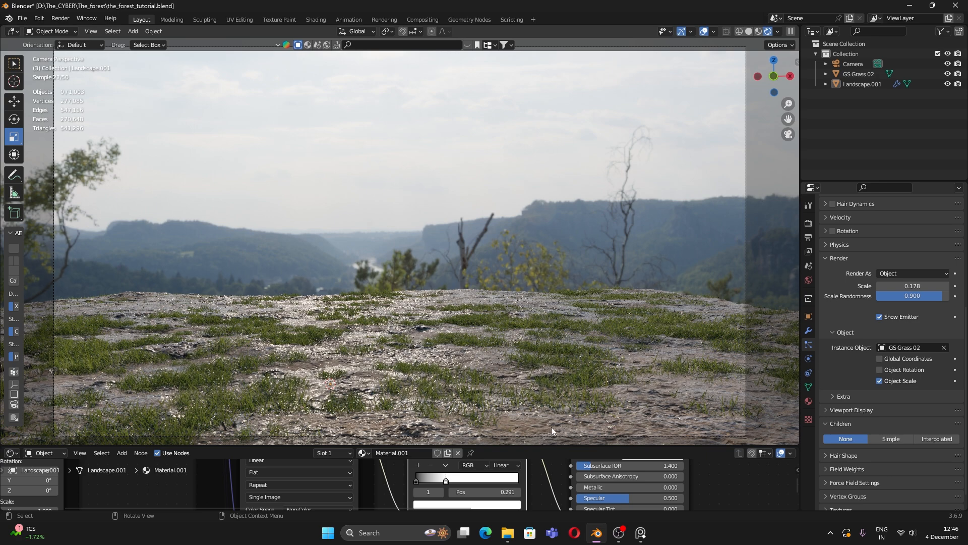
click(639, 431)
Step: Switch the grass children to Interpolated with a display amount of 3 per particle
key(alt+a)
click(830, 426)
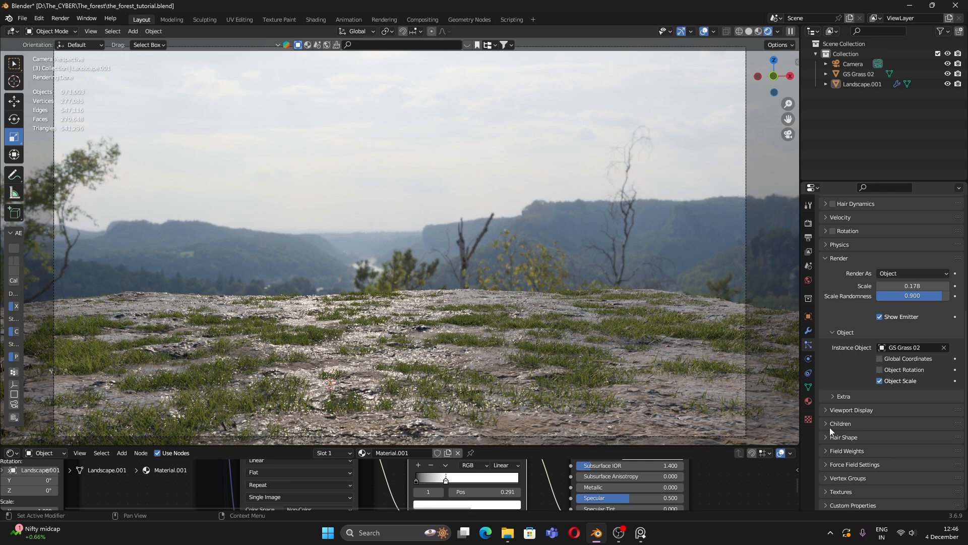
click(834, 423)
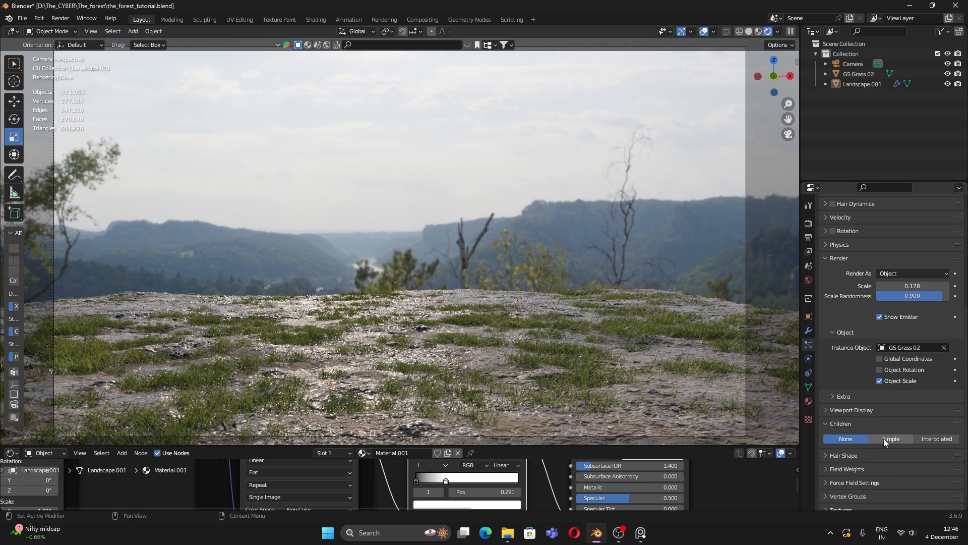
click(928, 438)
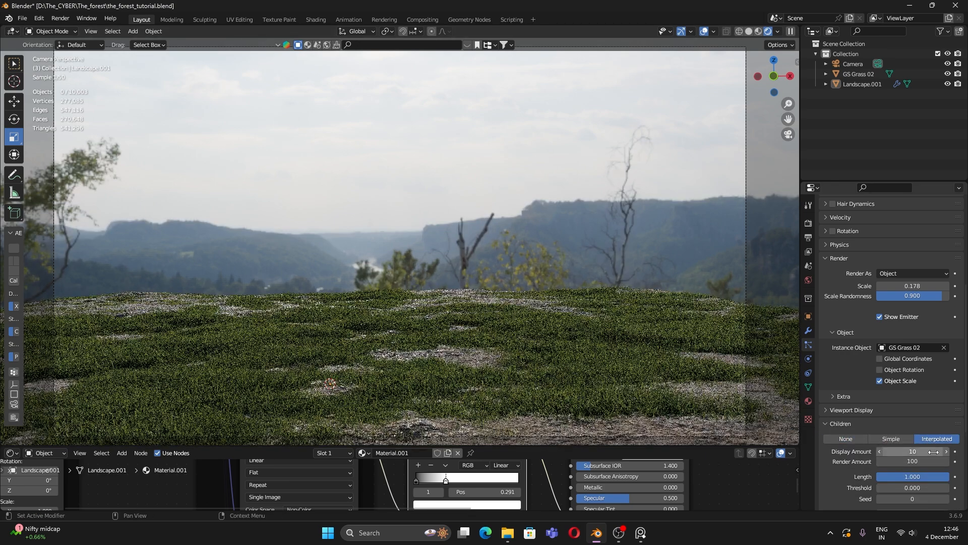
click(921, 451)
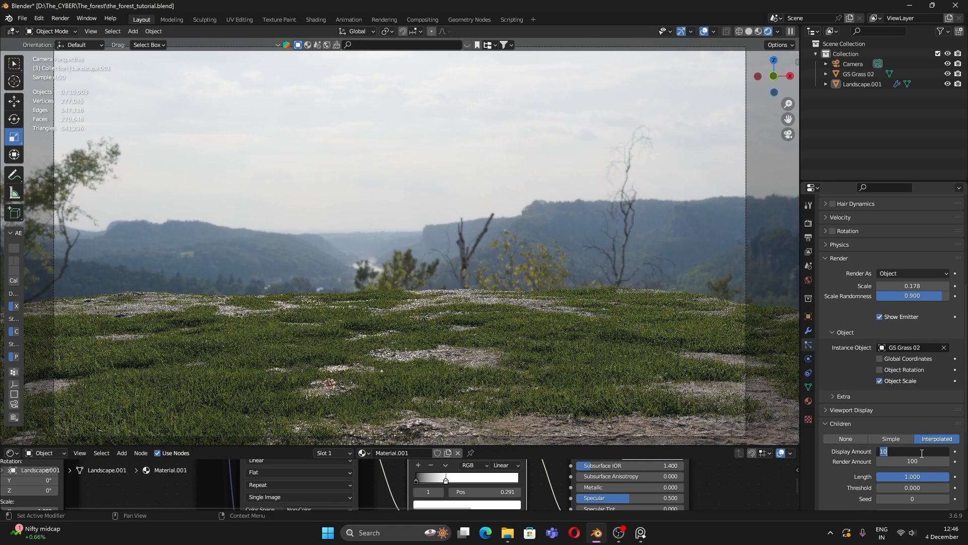
text(3)
key(Return)
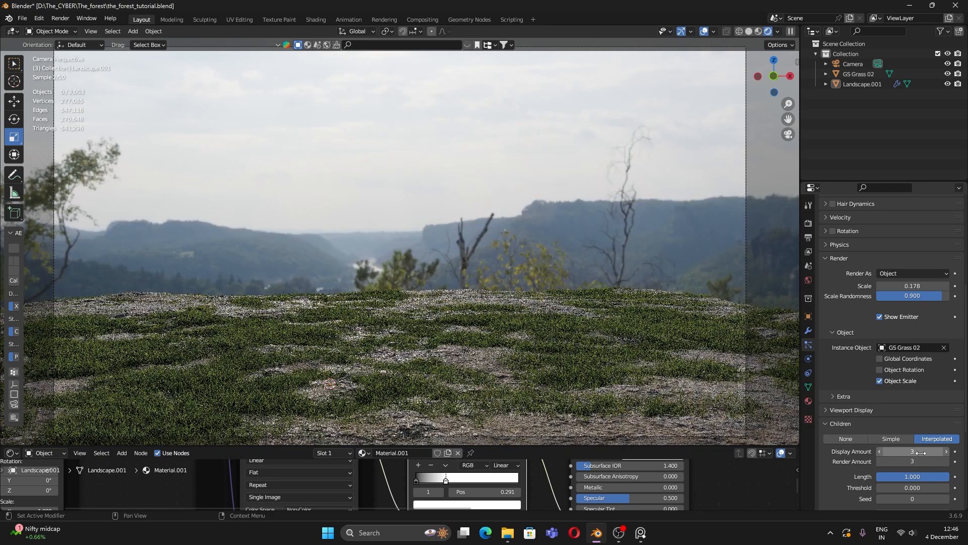
click(641, 533)
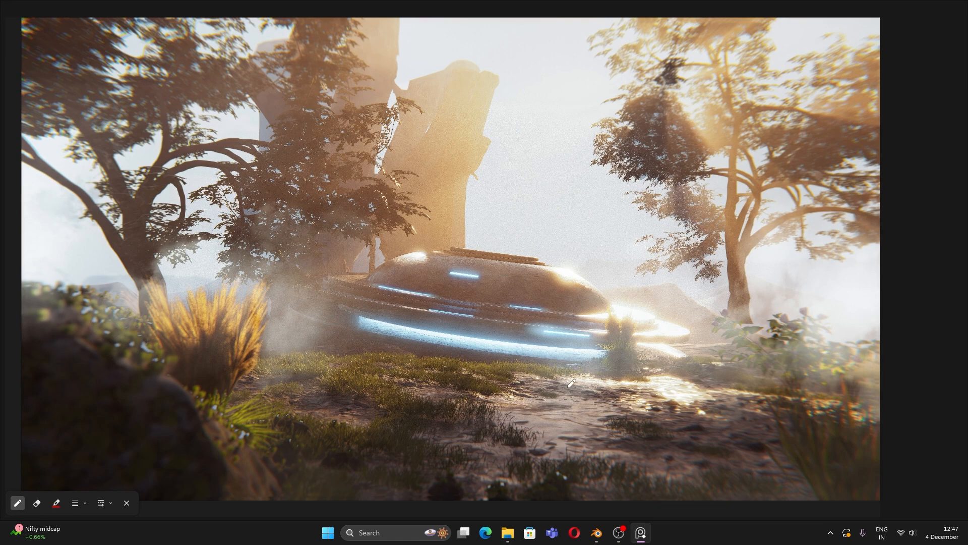
mouse_move(527, 367)
mouse_down()
mouse_move(567, 489)
mouse_move(766, 391)
mouse_move(533, 441)
mouse_up()
scroll(631, 423, up, 3)
middle_drag(653, 426, 638, 331)
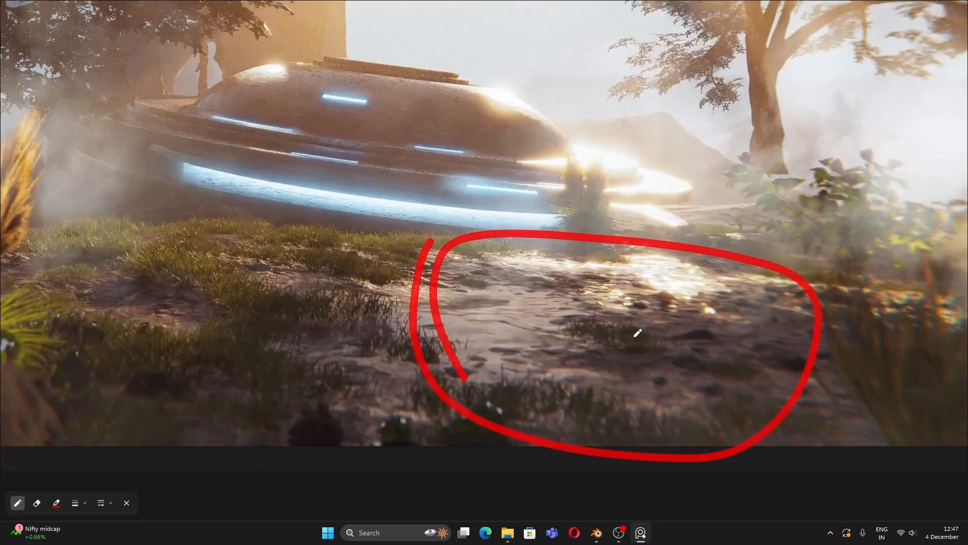
scroll(640, 358, down, 3)
middle_drag(510, 304, 547, 332)
drag(306, 306, 377, 320)
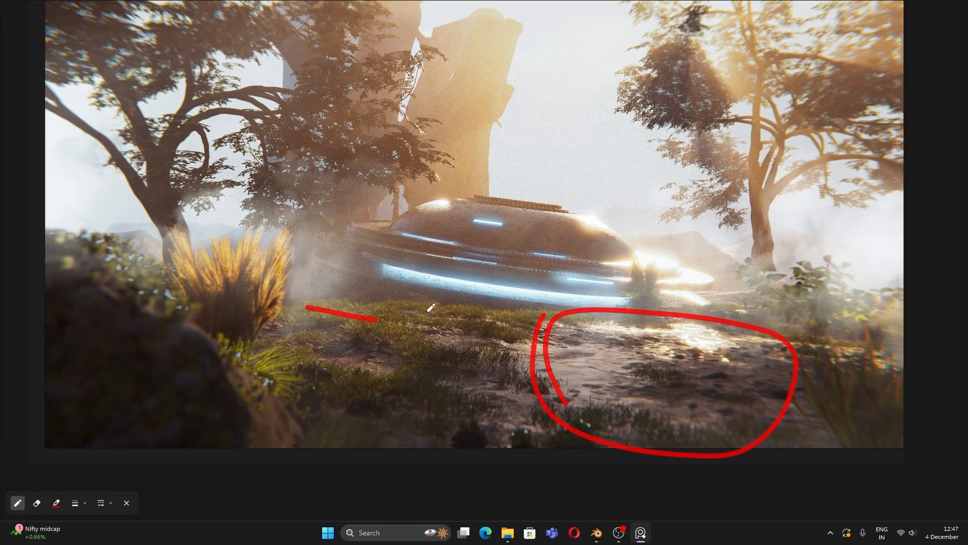
drag(435, 309, 493, 329)
drag(489, 347, 453, 374)
drag(367, 405, 355, 425)
drag(353, 449, 406, 463)
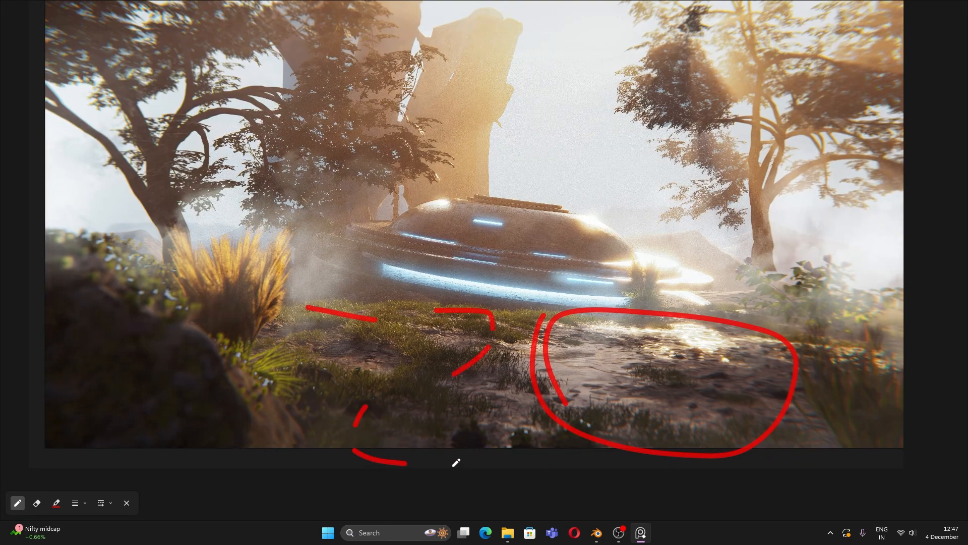
click(597, 532)
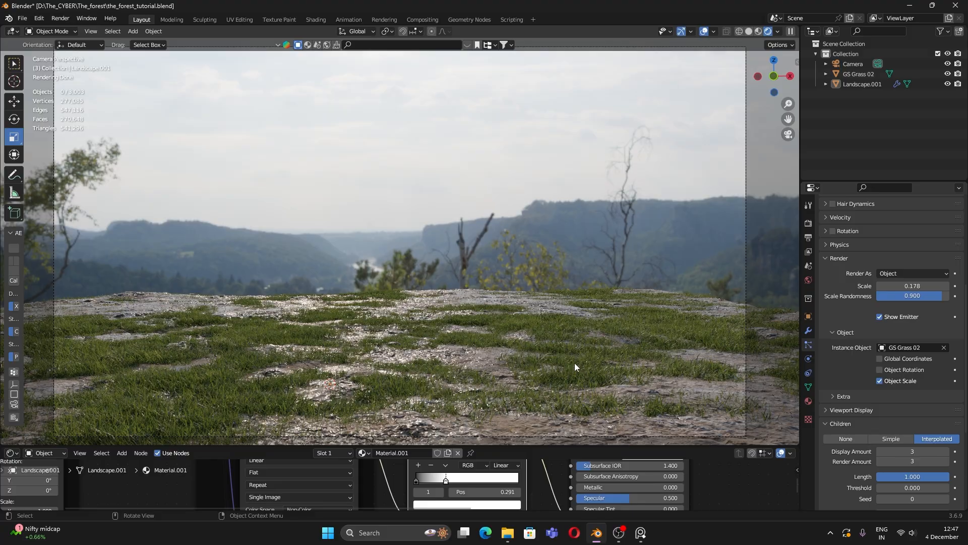
Step: Switch the viewport to Solid shading and save the file
key(z)
click(701, 339)
click(701, 339)
key(ctrl+s)
Step: Set the grass Viewport Display Amount to 0% so only the bare landscape shows
click(582, 250)
mouse_move(420, 257)
middle_down()
mouse_move(430, 277)
mouse_move(461, 286)
mouse_move(419, 303)
mouse_move(451, 310)
mouse_move(460, 277)
middle_up()
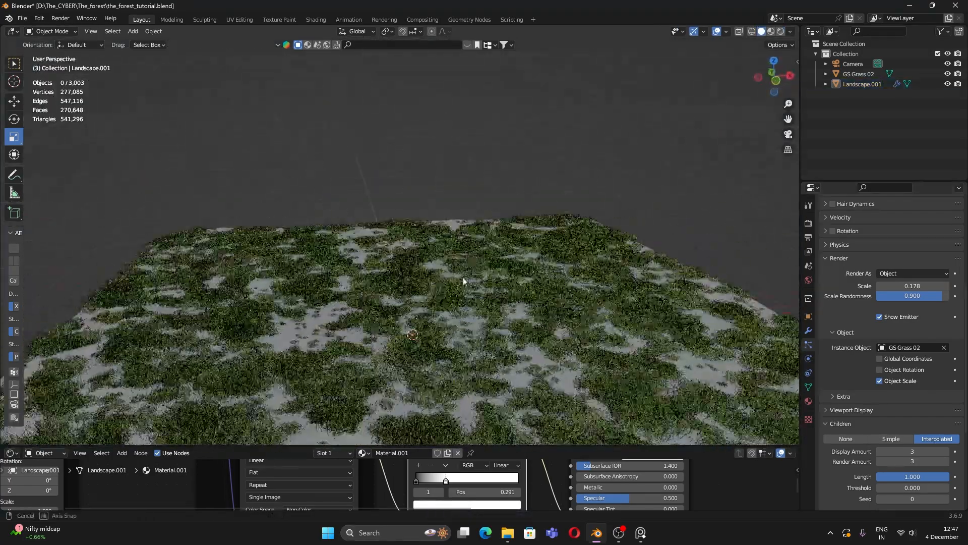
click(849, 408)
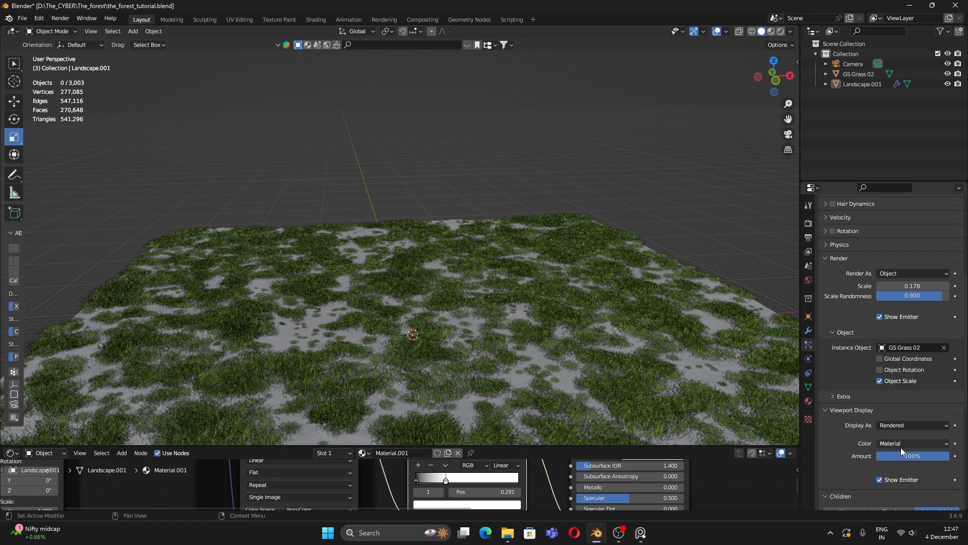
drag(929, 456, 880, 456)
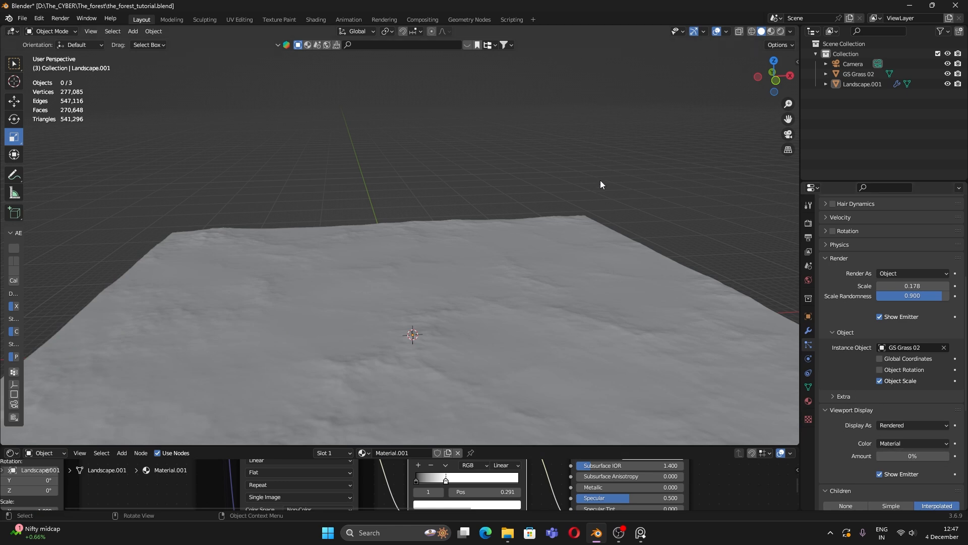
middle_drag(454, 352, 456, 290)
click(442, 301)
click(559, 119)
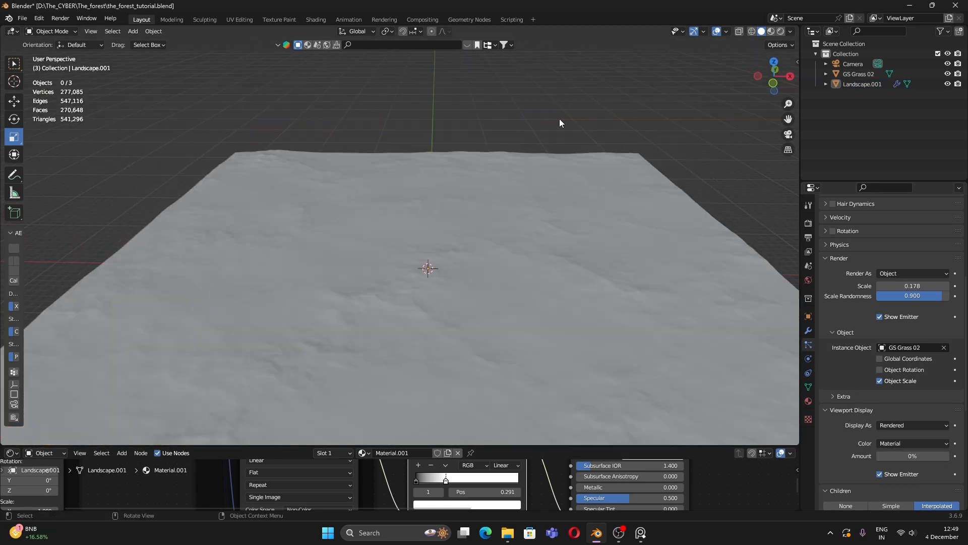
click(290, 176)
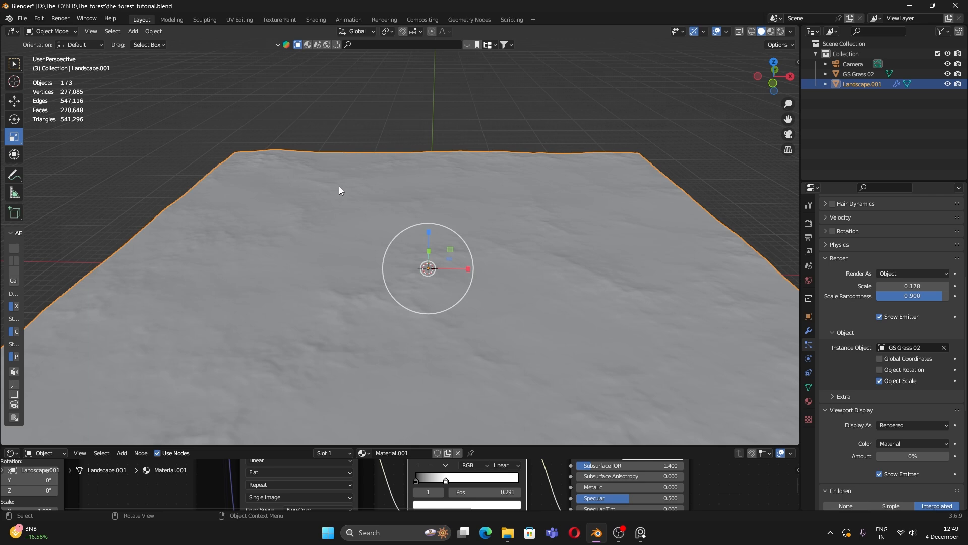
Step: Enter Edit Mode on the landscape and switch to the Circle Select tool
key(Tab)
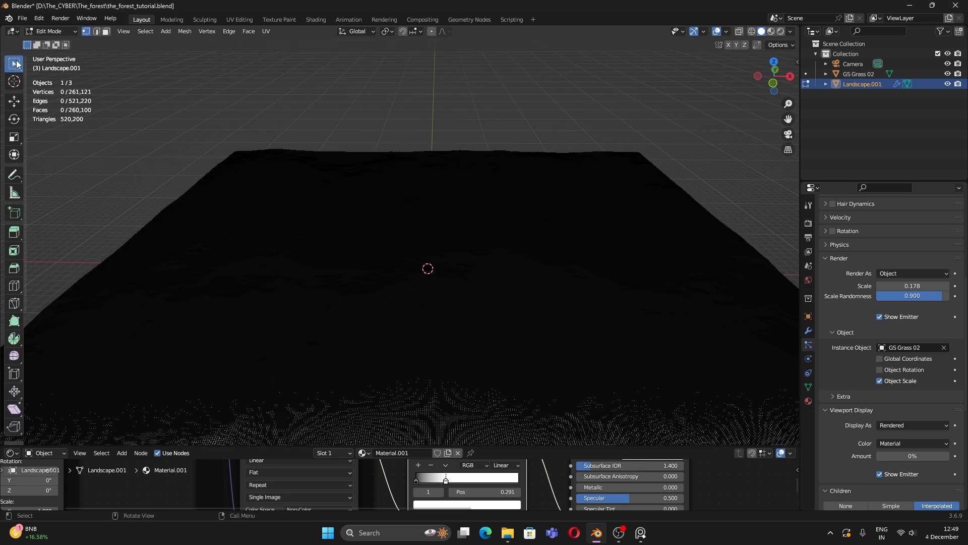
click(17, 64)
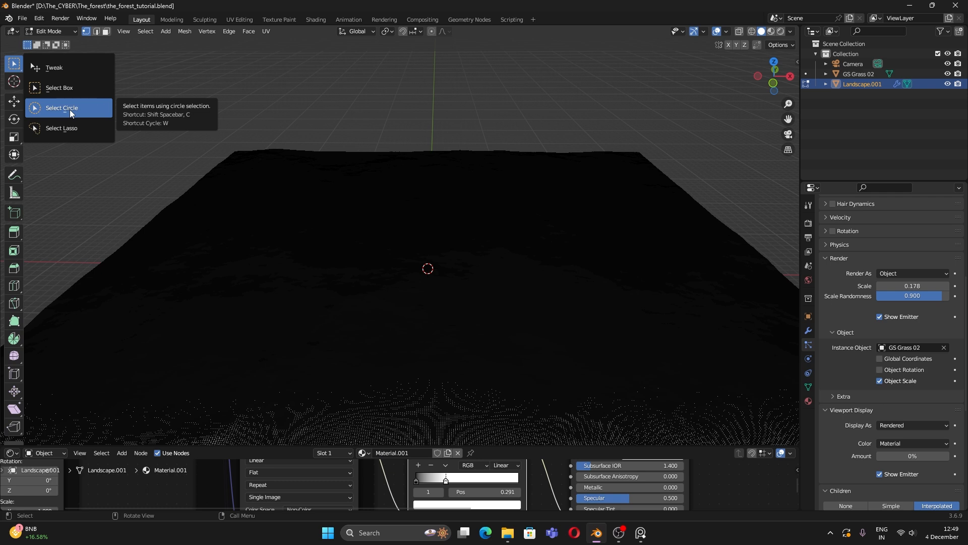
click(69, 110)
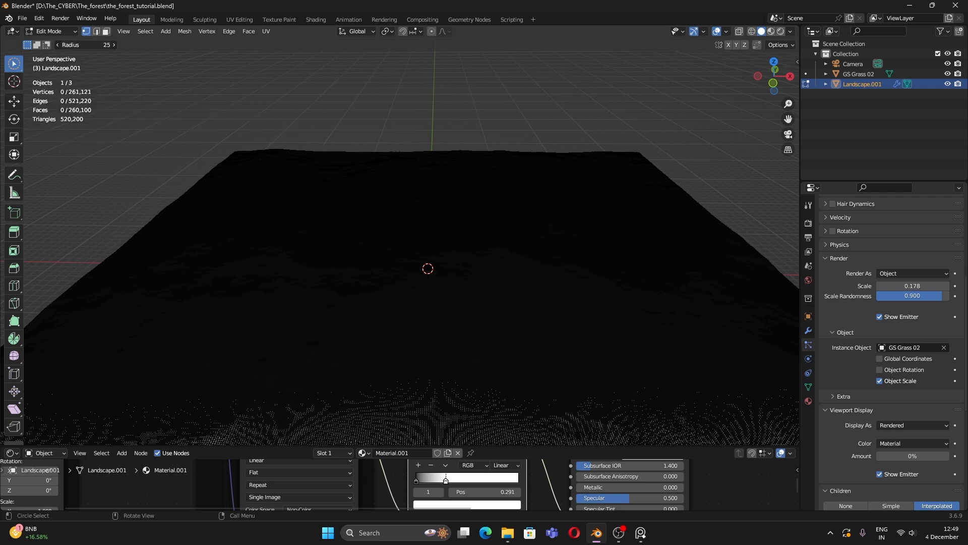
key(KP_0)
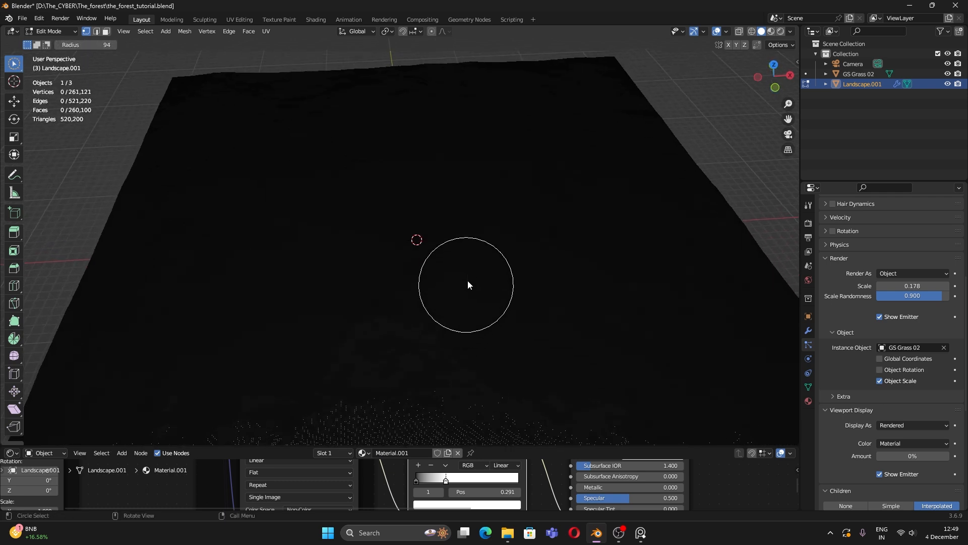
mouse_move(543, 355)
mouse_down()
mouse_move(624, 363)
mouse_move(558, 363)
mouse_move(570, 361)
mouse_up()
mouse_move(570, 360)
middle_down()
mouse_move(579, 356)
mouse_move(507, 307)
mouse_move(638, 190)
middle_up()
Step: With X-ray on, circle-select a round central patch, then invert the selection with Ctrl+I
key(alt+a)
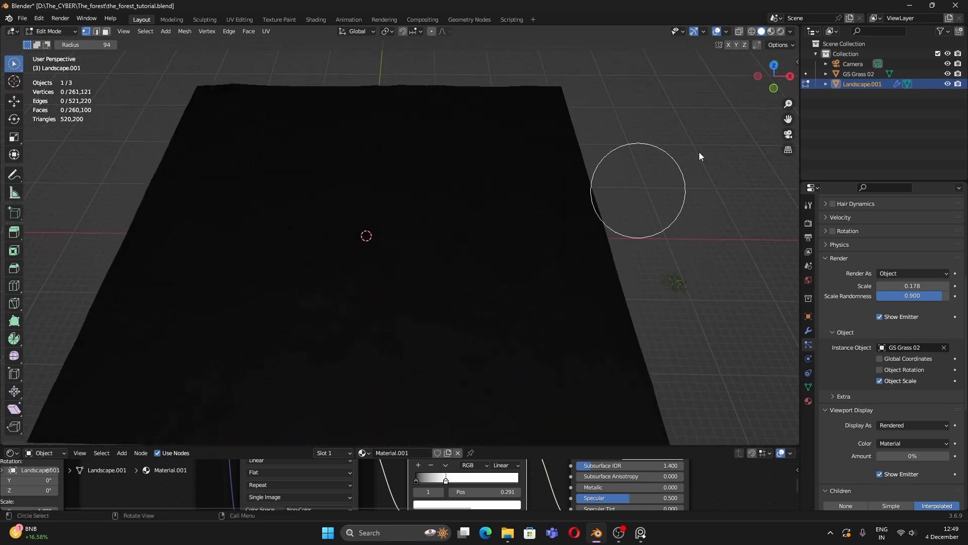
click(739, 32)
mouse_move(428, 287)
mouse_down()
mouse_move(454, 283)
mouse_move(506, 314)
mouse_up()
key(KP_0)
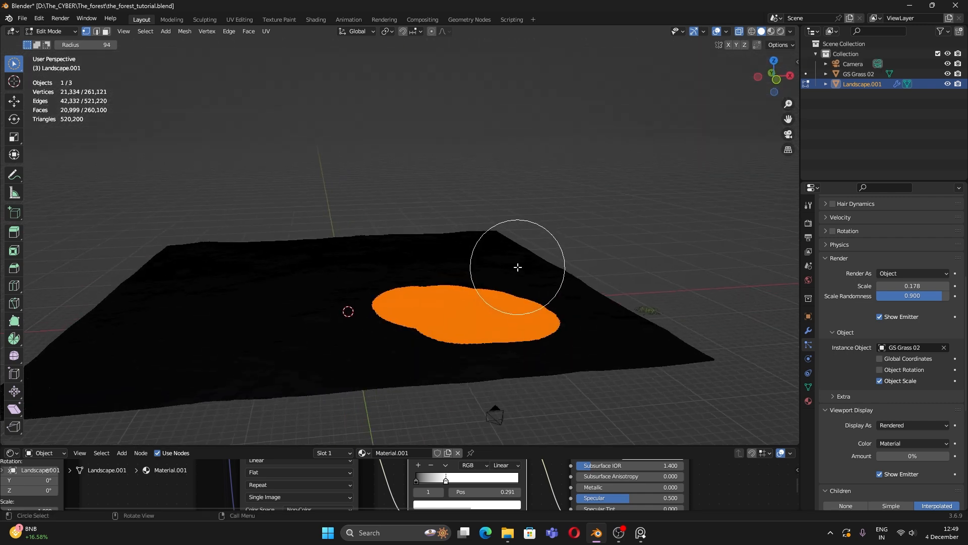
mouse_move(562, 328)
middle_down()
mouse_move(536, 379)
mouse_move(380, 231)
middle_up()
mouse_move(480, 302)
mouse_down()
mouse_move(486, 353)
mouse_move(454, 302)
mouse_move(486, 303)
mouse_move(492, 314)
mouse_up()
key(KP_0)
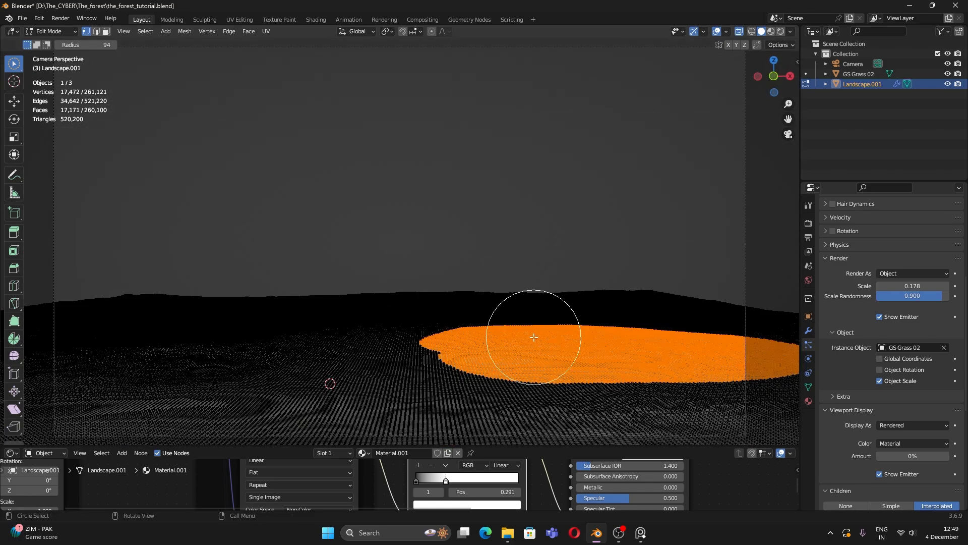
mouse_move(525, 342)
middle_down()
mouse_move(519, 389)
mouse_move(512, 331)
middle_up()
middle_drag(462, 285, 488, 280)
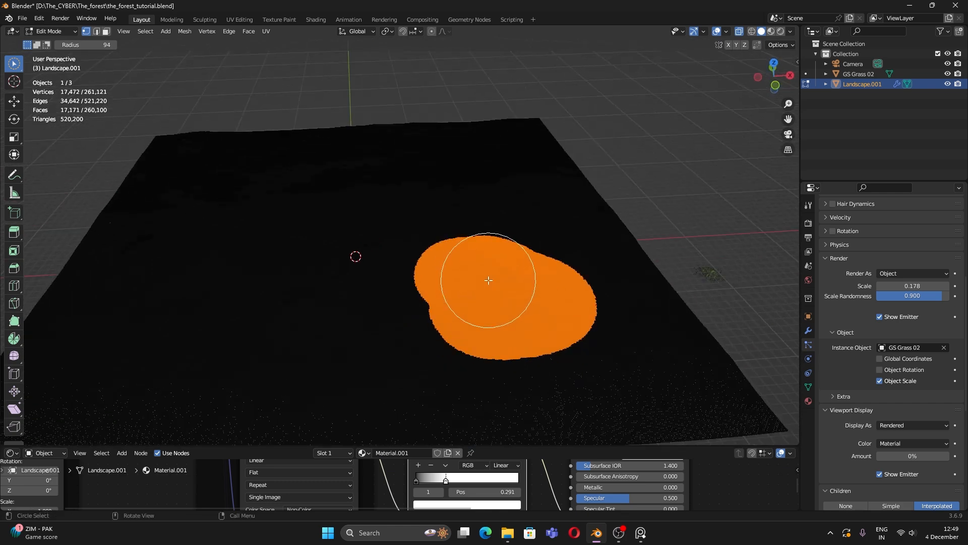
key(ctrl+i)
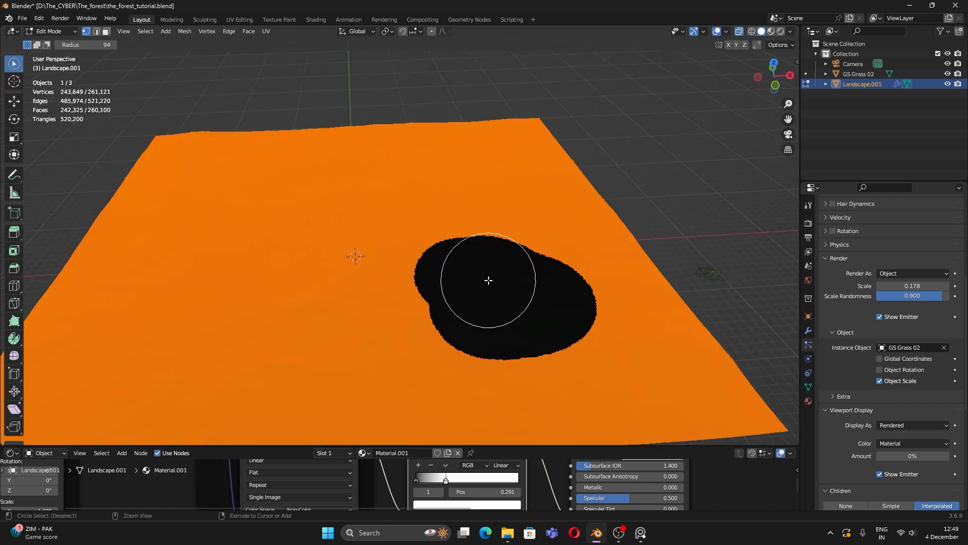
middle_drag(550, 260, 563, 301)
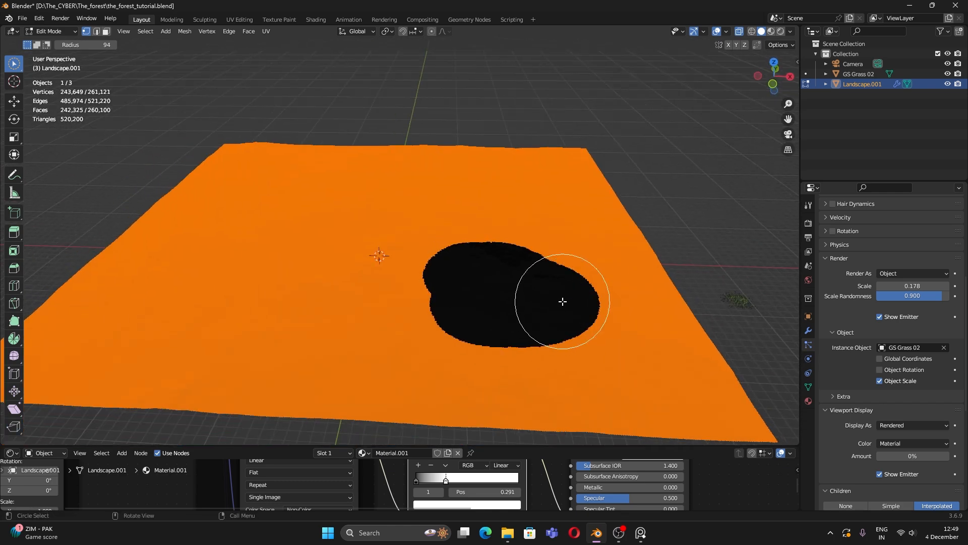
Step: Assign the selected vertices to a new vertex group named Group, then go back to Object Mode
click(809, 387)
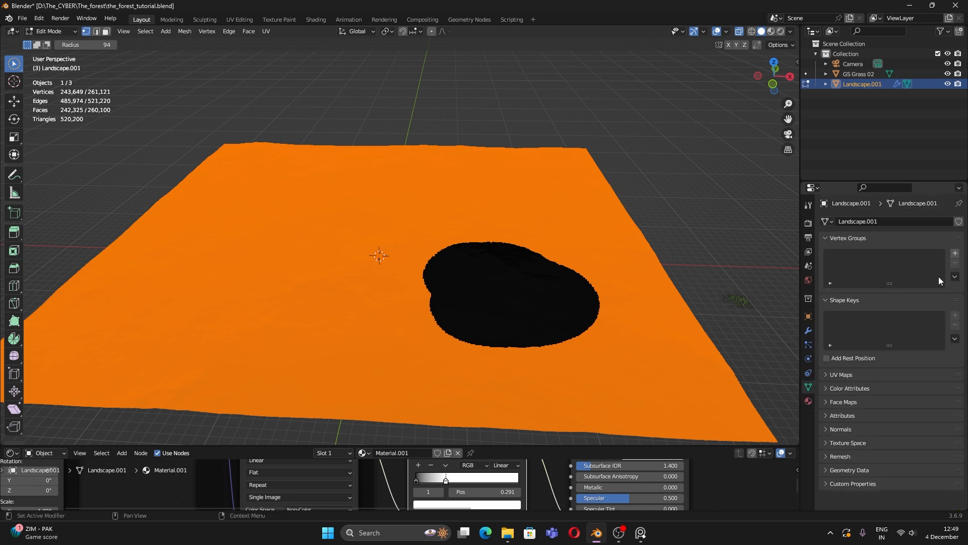
click(955, 254)
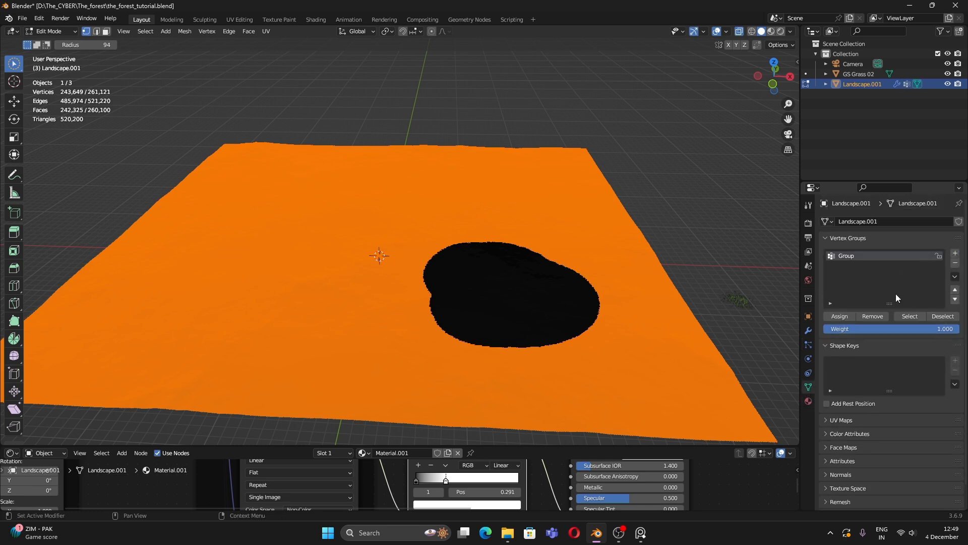
click(836, 317)
click(51, 33)
click(48, 31)
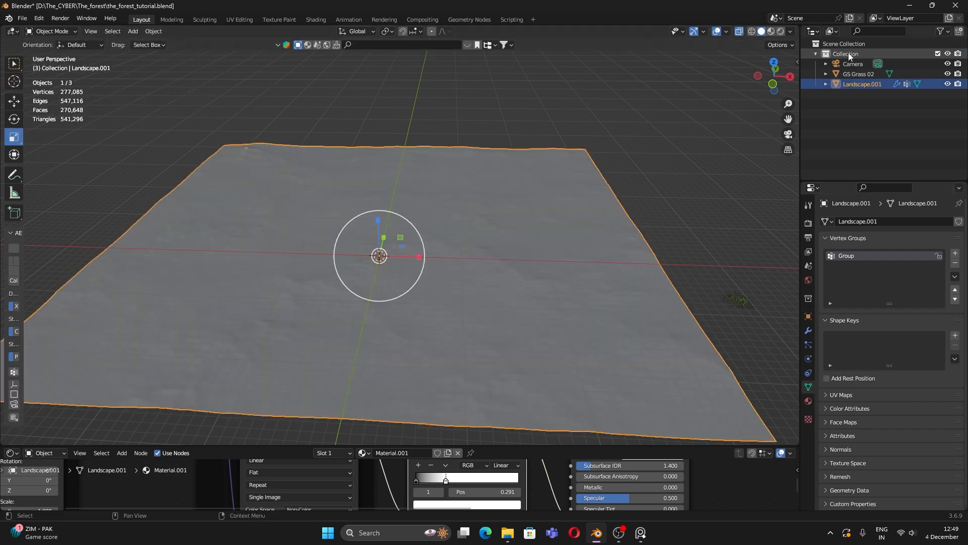
Step: Turn off X-ray, set grass density vertex group to Group, and restore viewport display to 100%
click(739, 32)
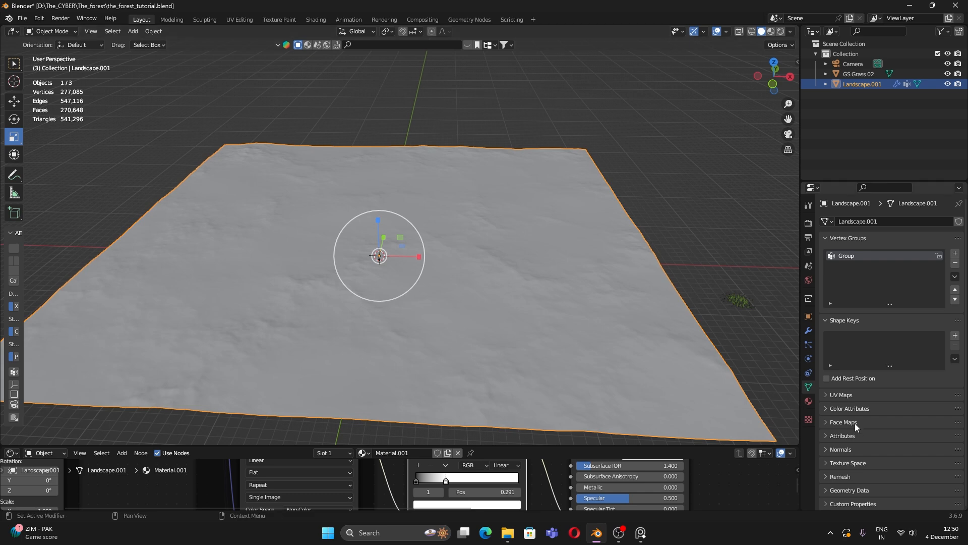
click(807, 343)
scroll(862, 428, down, 20)
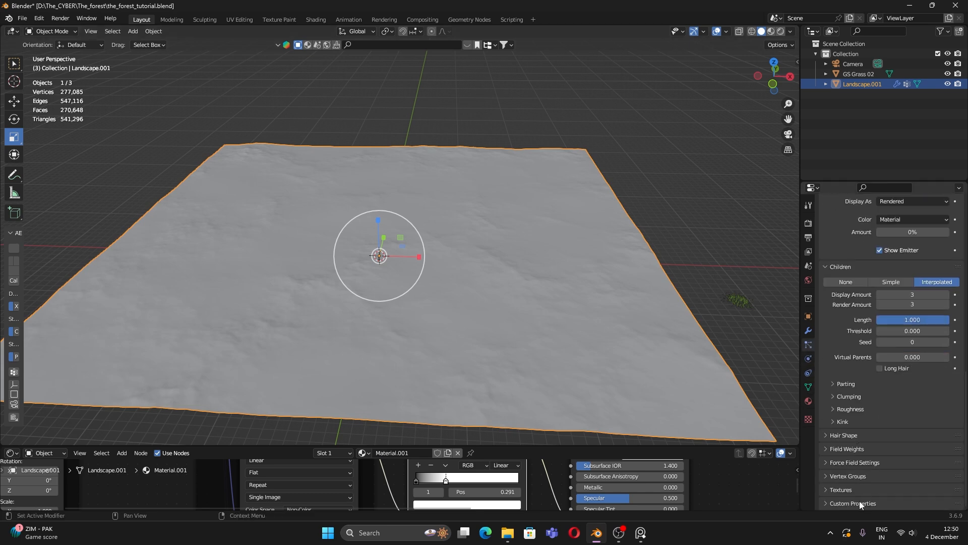
click(848, 476)
scroll(931, 462, down, 2)
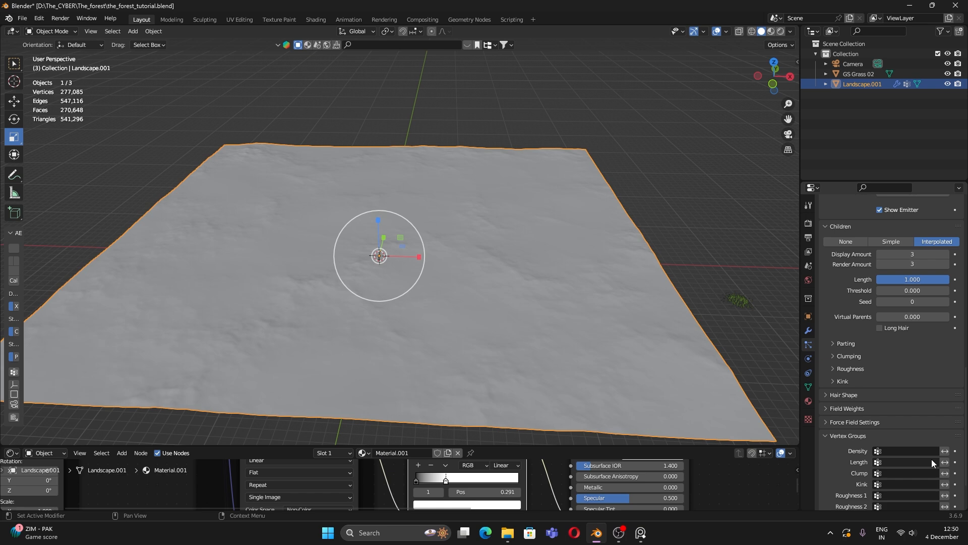
click(899, 450)
scroll(852, 398, up, 10)
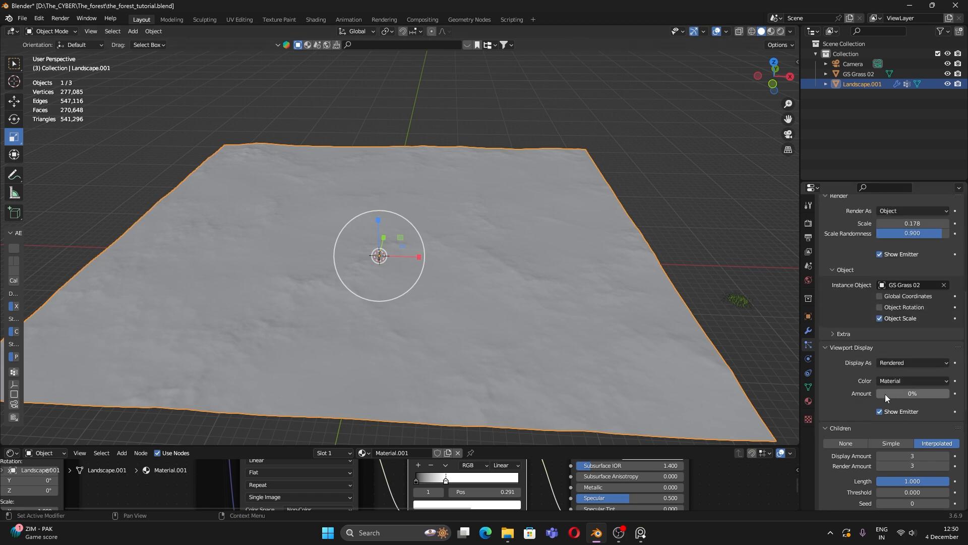
drag(886, 395, 948, 395)
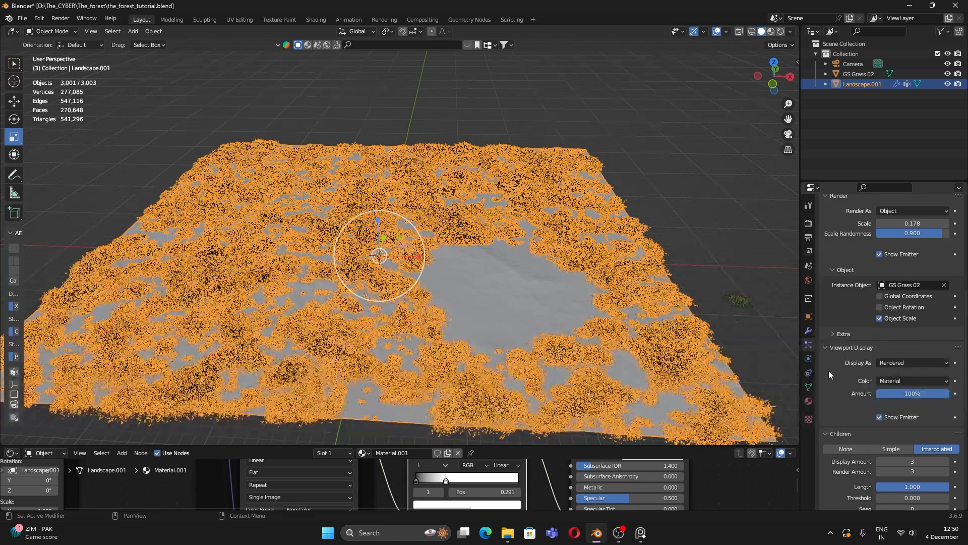
Step: Preview the hilltop through the camera in Rendered shading
click(764, 268)
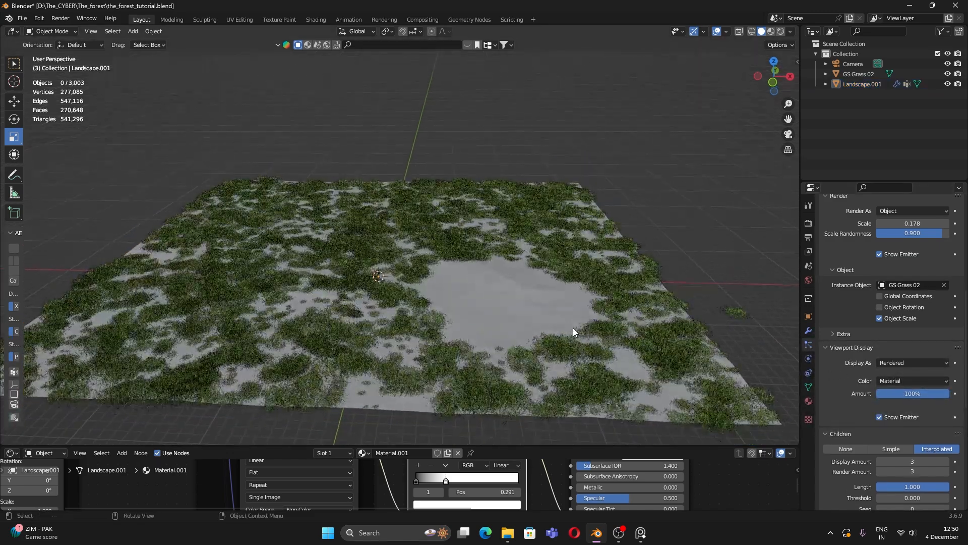
key(KP_0)
middle_drag(679, 386, 532, 361)
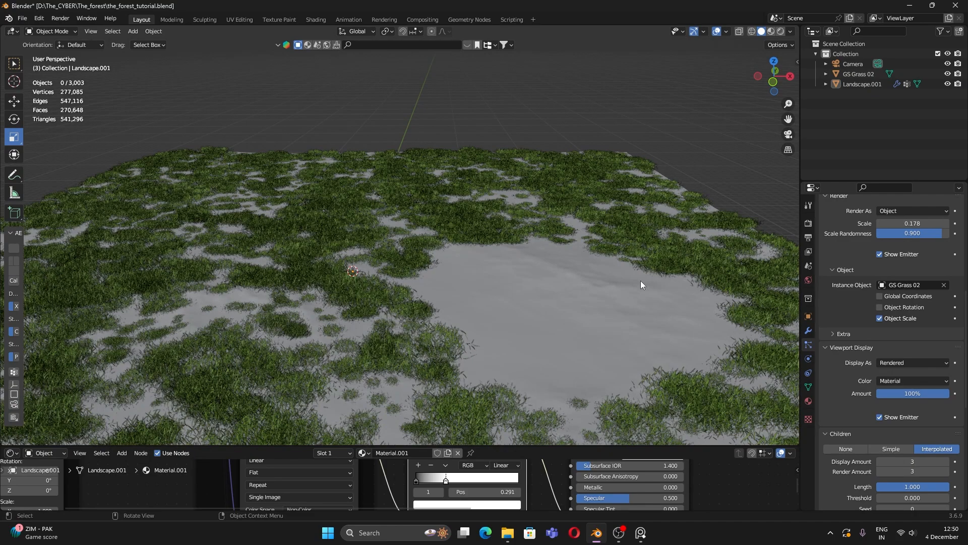
key(KP_0)
key(z)
click(479, 344)
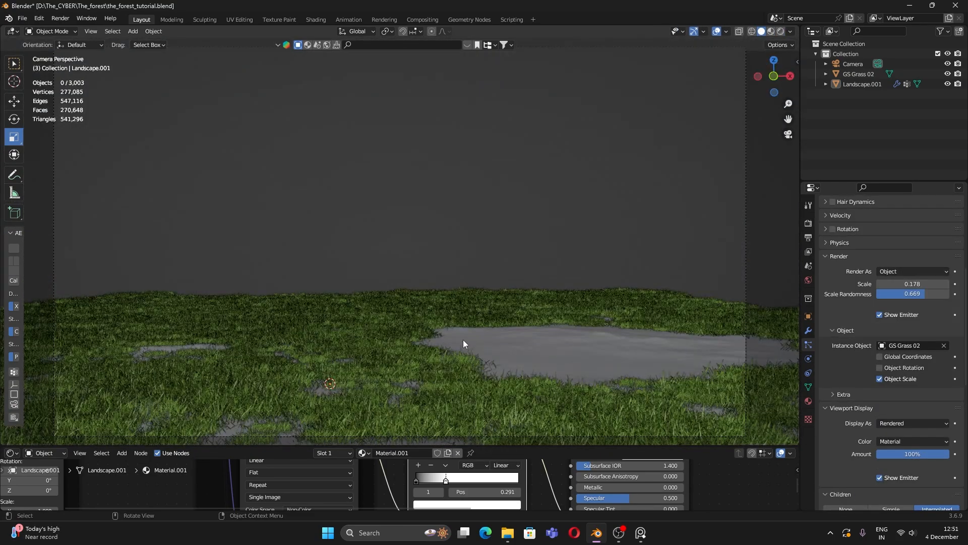
Step: Set grass scale randomness to 0.669, viewport display amount to 0%, and enter Texture Paint mode
middle_drag(463, 340, 409, 274)
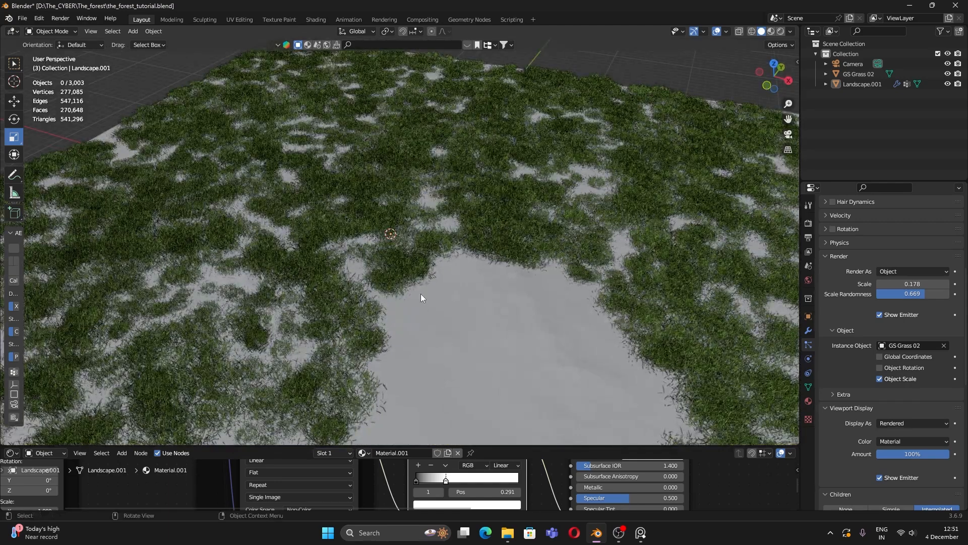
scroll(915, 446, down, 1)
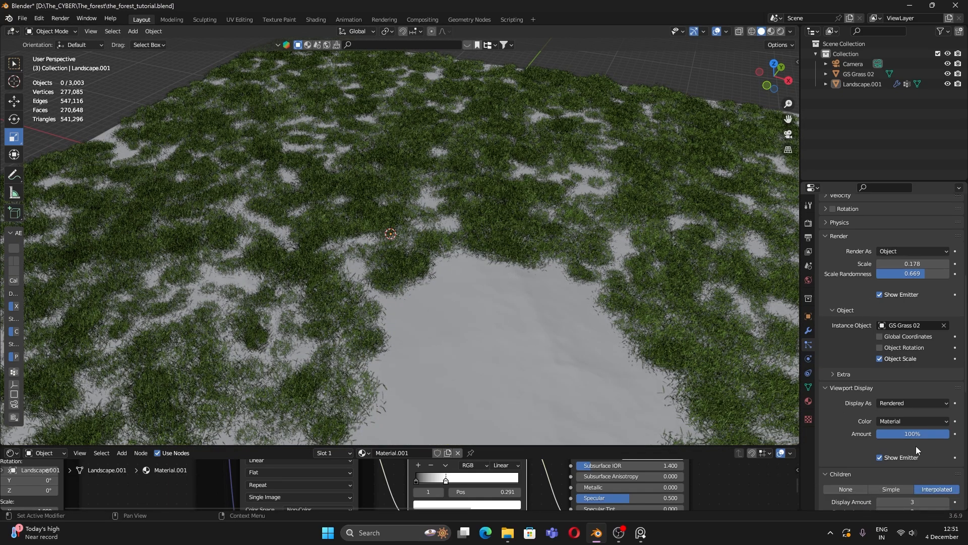
drag(905, 435, 874, 436)
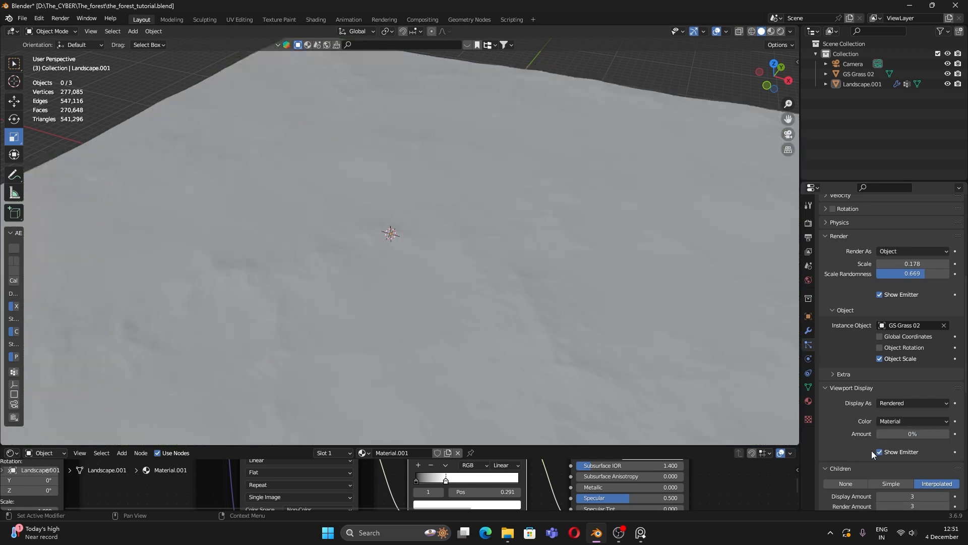
click(659, 324)
click(56, 31)
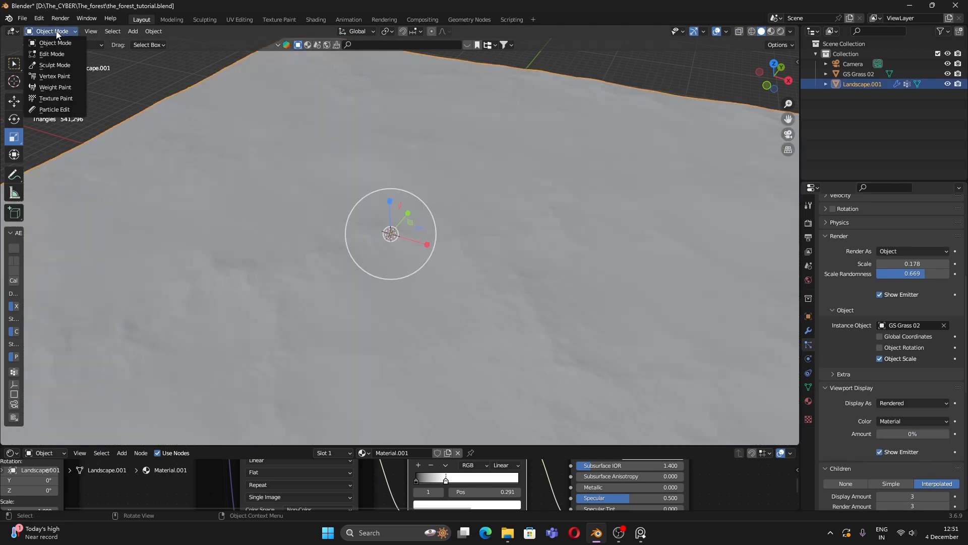
click(56, 98)
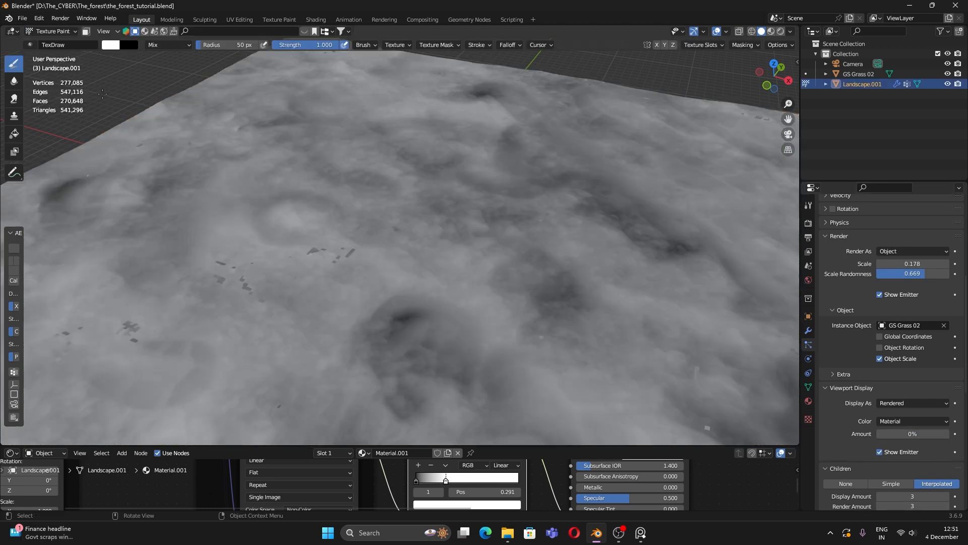
click(50, 31)
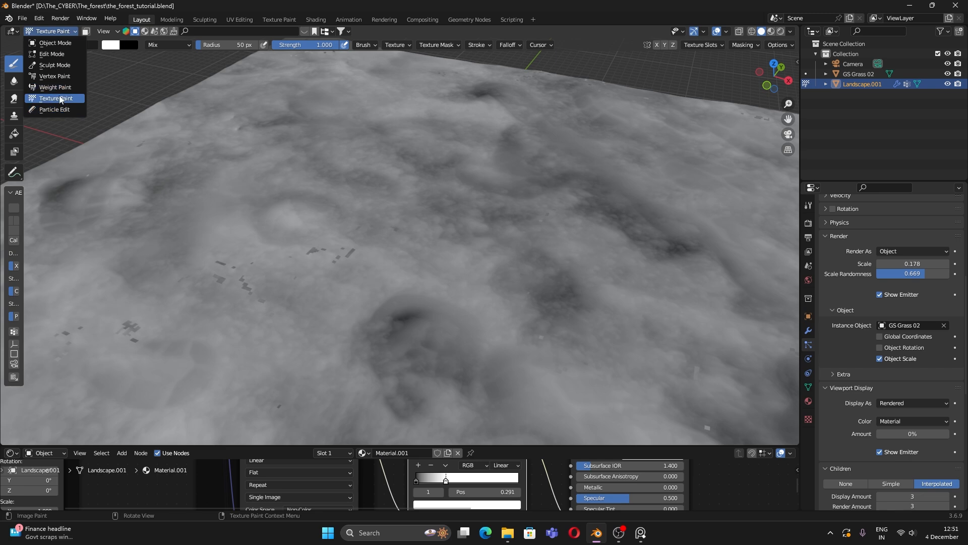
Step: Enter Weight Paint mode and pick the Gradient tool with the whole patch in view
click(56, 87)
middle_drag(519, 303, 460, 281)
scroll(460, 281, up, 3)
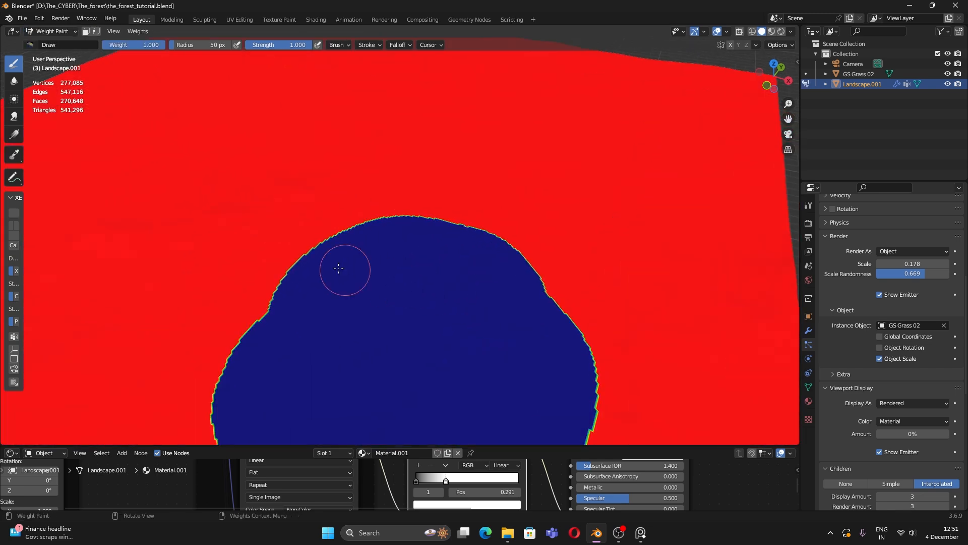
mouse_move(342, 268)
middle_down()
mouse_move(413, 225)
mouse_move(368, 291)
middle_up()
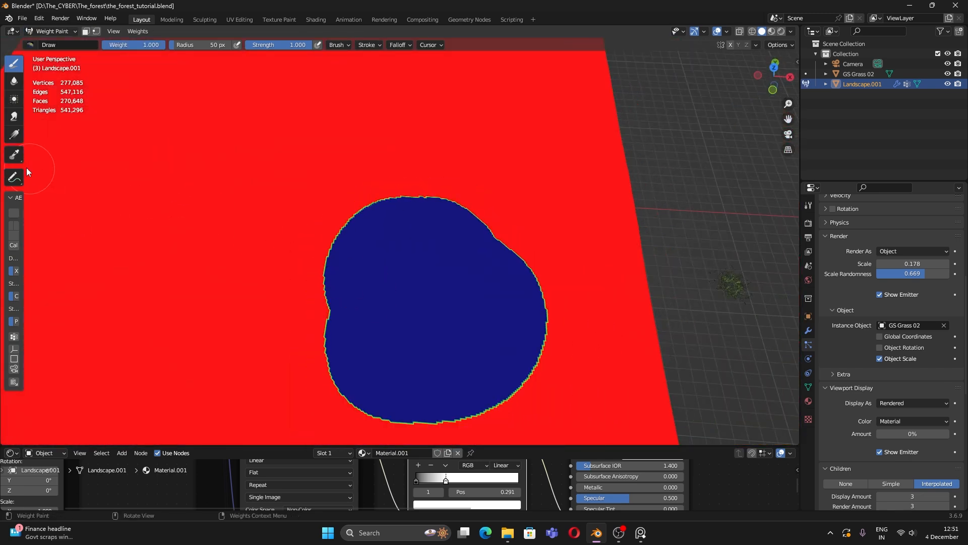
click(14, 135)
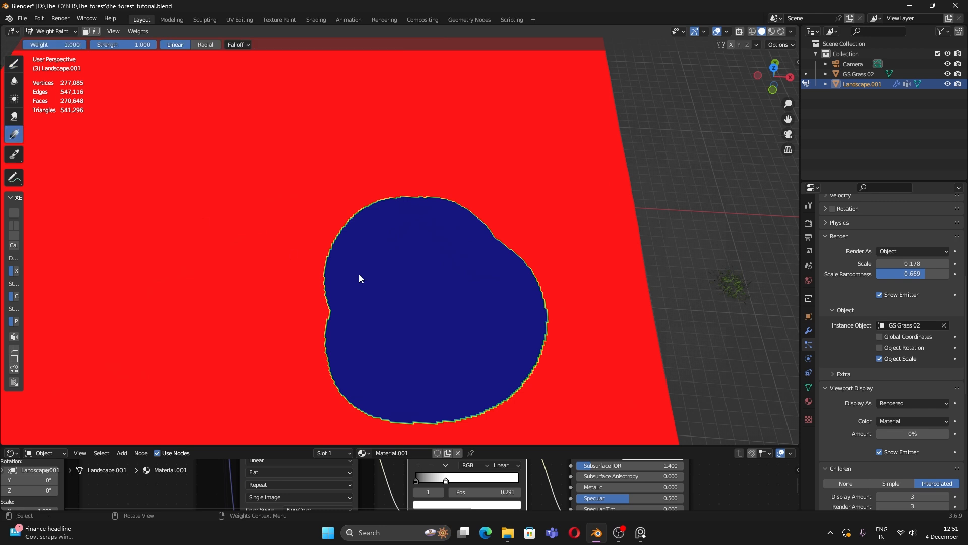
Step: Drag linear gradients inward around all the patch edges to fade the Group weights softly
drag(351, 278, 381, 270)
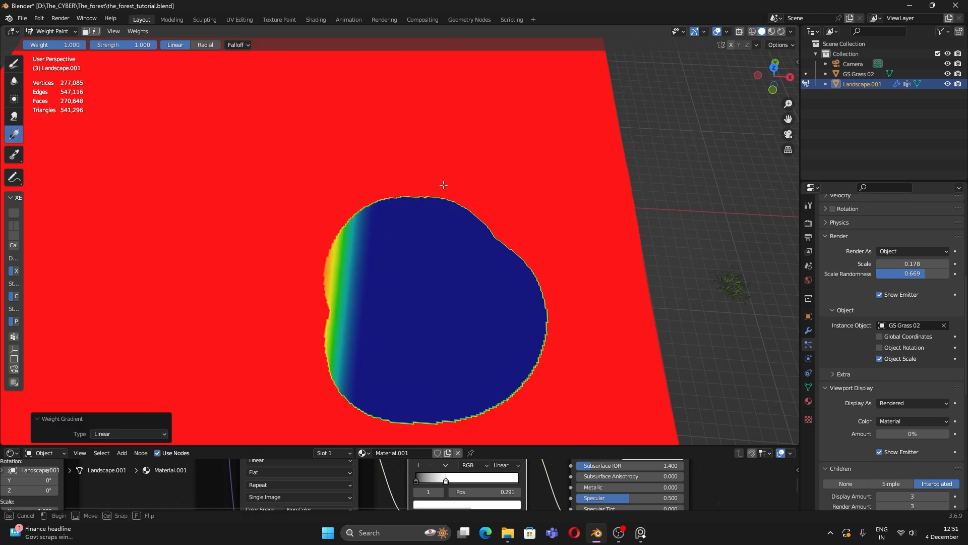
drag(442, 227, 444, 312)
drag(541, 217, 437, 298)
drag(456, 410, 421, 348)
drag(348, 413, 431, 336)
drag(301, 379, 378, 349)
drag(299, 298, 369, 275)
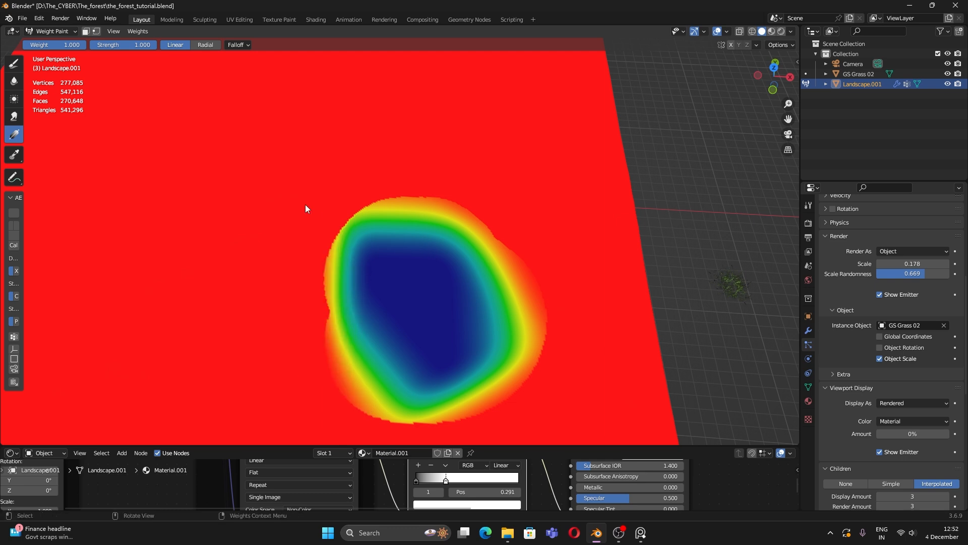
drag(305, 204, 378, 260)
middle_drag(379, 260, 366, 244)
click(44, 33)
Step: Back in object mode, restore the grass Viewport Display Amount to 100% from the camera view
click(58, 43)
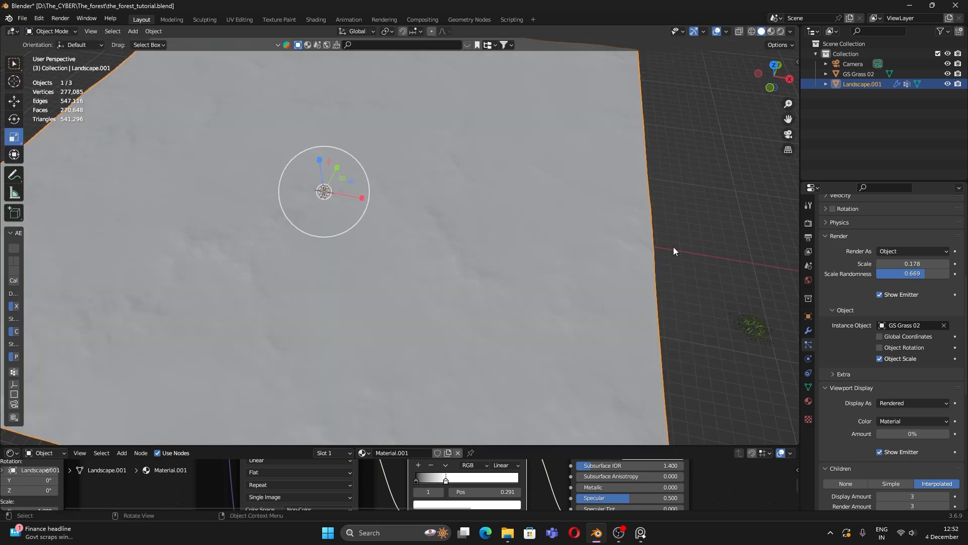
click(705, 222)
key(KP_0)
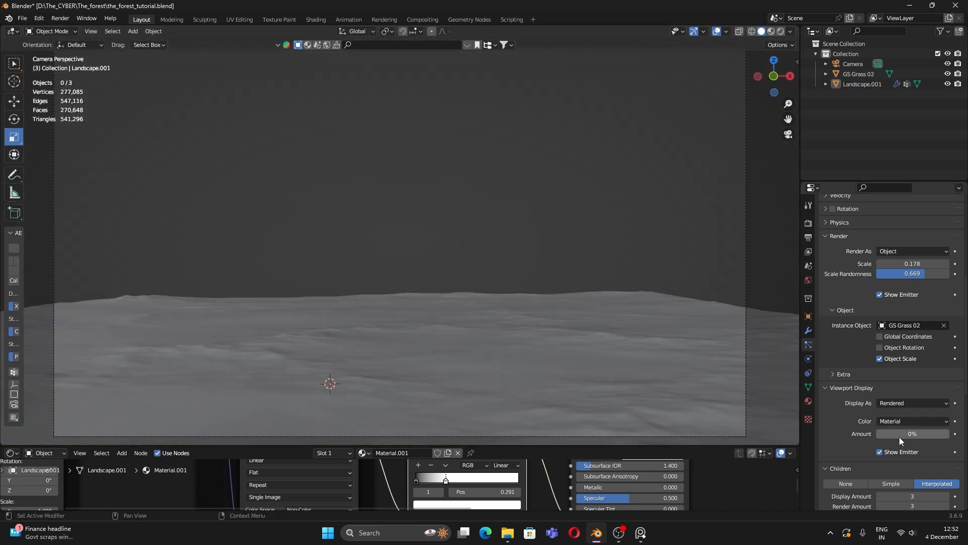
drag(899, 437, 948, 437)
Step: Switch the viewport to Rendered shading and look at the hilltop through the scene camera
mouse_move(570, 219)
middle_down()
mouse_move(558, 374)
mouse_move(557, 319)
middle_up()
key(z)
click(639, 261)
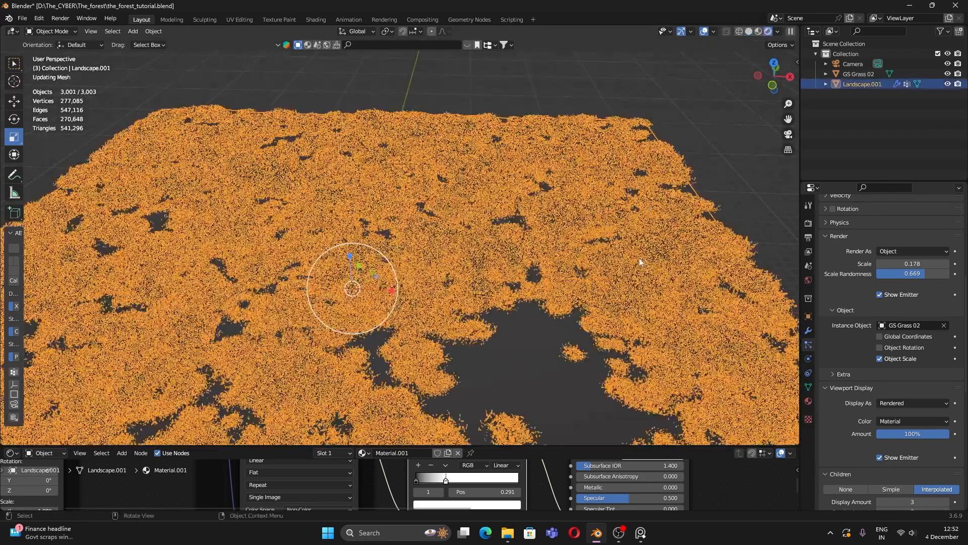
click(700, 158)
key(KP_0)
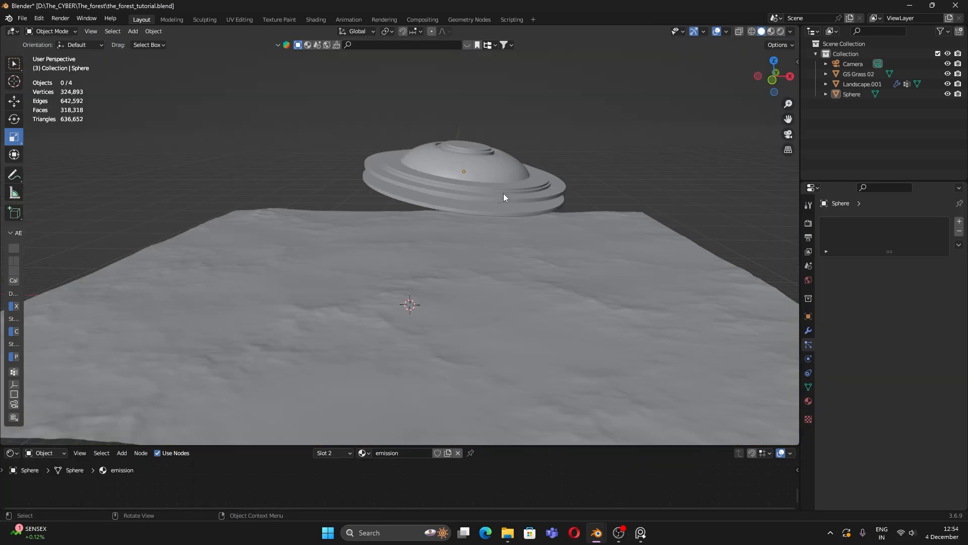
mouse_move(503, 193)
middle_down()
mouse_move(478, 168)
mouse_move(471, 139)
mouse_move(489, 180)
middle_up()
Step: In camera view, move the saucer down onto the hilltop
key(KP_0)
click(465, 200)
key(g)
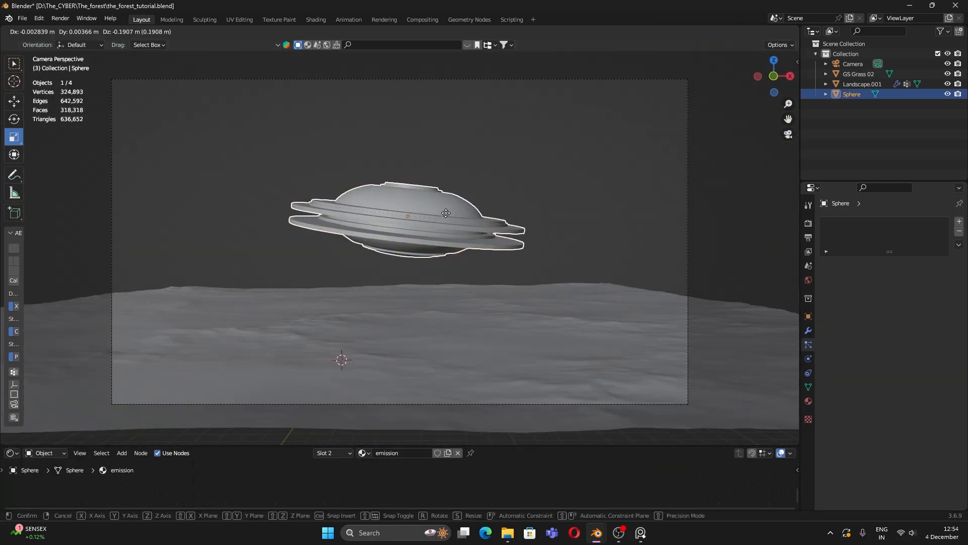
click(452, 264)
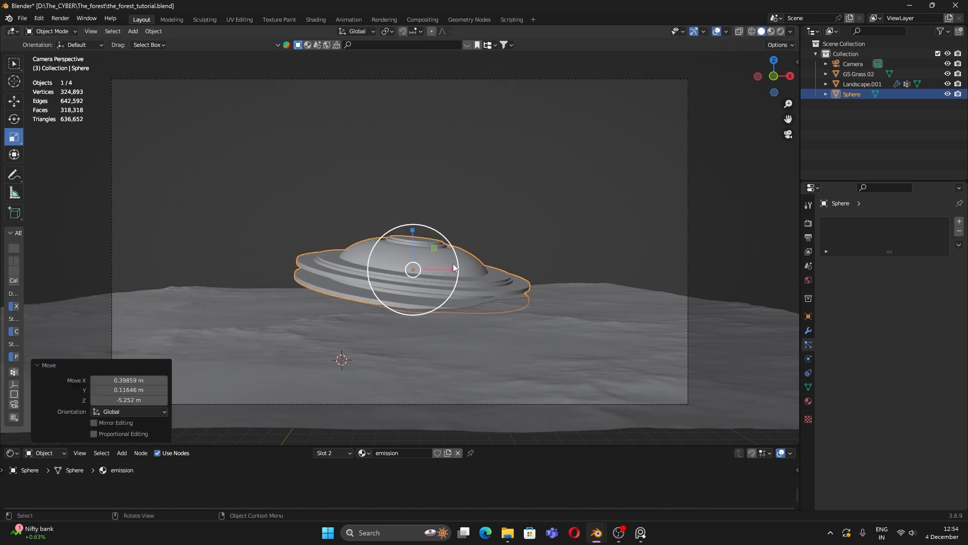
Step: Tilt the UFO with the Rotate tool and adjust its position on the hill
click(22, 117)
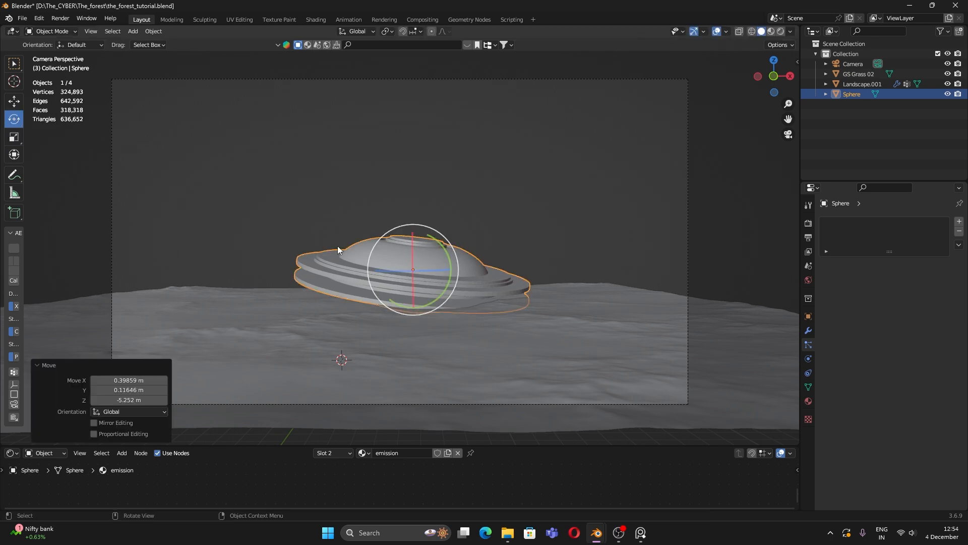
drag(435, 256, 413, 241)
key(g)
click(415, 240)
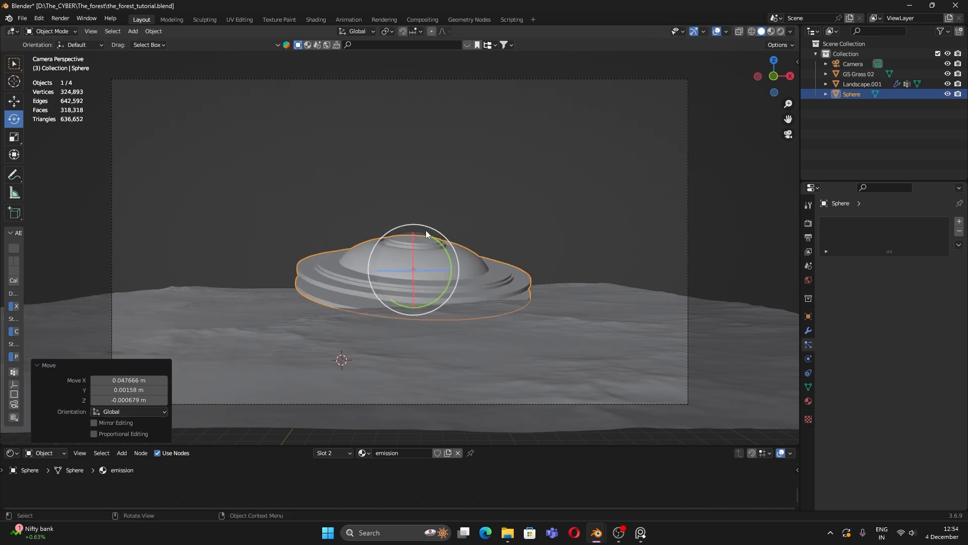
click(426, 229)
click(434, 259)
drag(431, 261, 427, 252)
click(492, 212)
Step: Preview the scene in Rendered shading, inspect the UFO's dome up close, then return to camera view
mouse_move(469, 278)
middle_down()
mouse_move(475, 300)
mouse_move(422, 264)
mouse_move(479, 289)
mouse_move(474, 302)
middle_up()
scroll(475, 302, up, 4)
key(z)
click(470, 247)
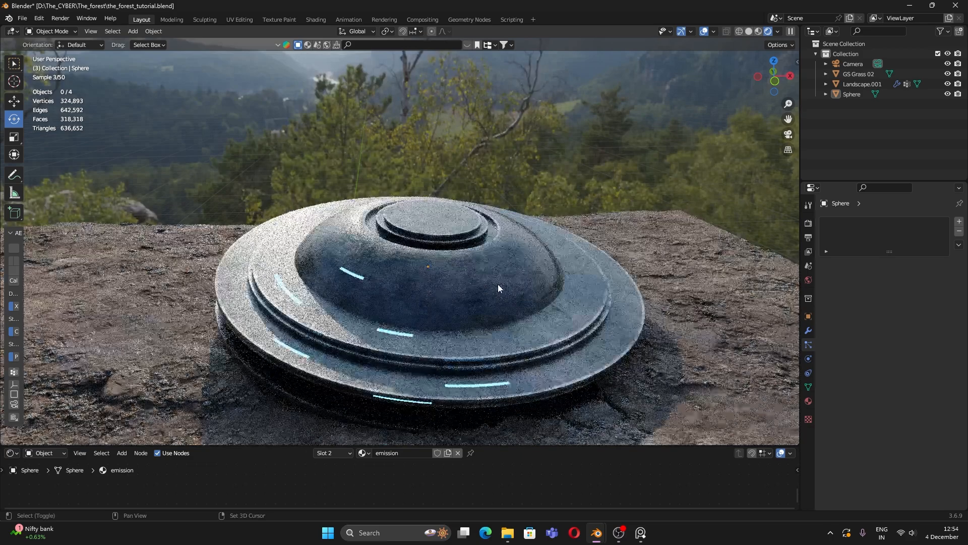
shift+middle_drag(499, 289, 473, 308)
scroll(475, 308, up, 5)
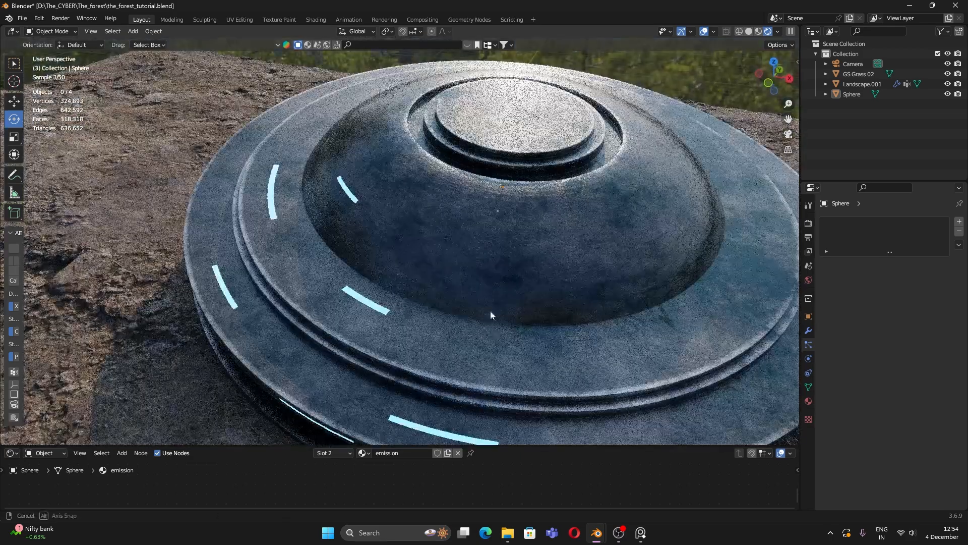
key(KP_0)
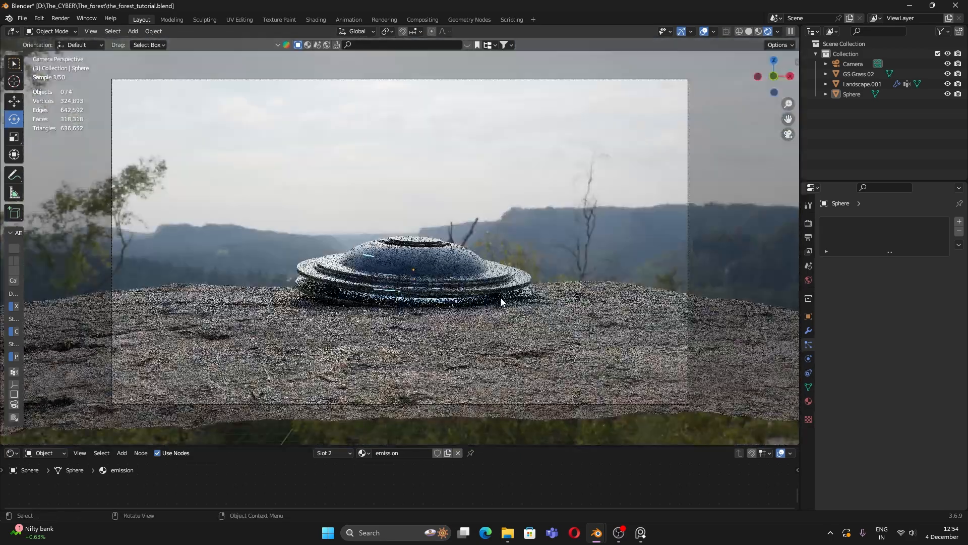
Step: Nudge the UFO's position and make the landscape's grass visible in the viewport again
click(502, 302)
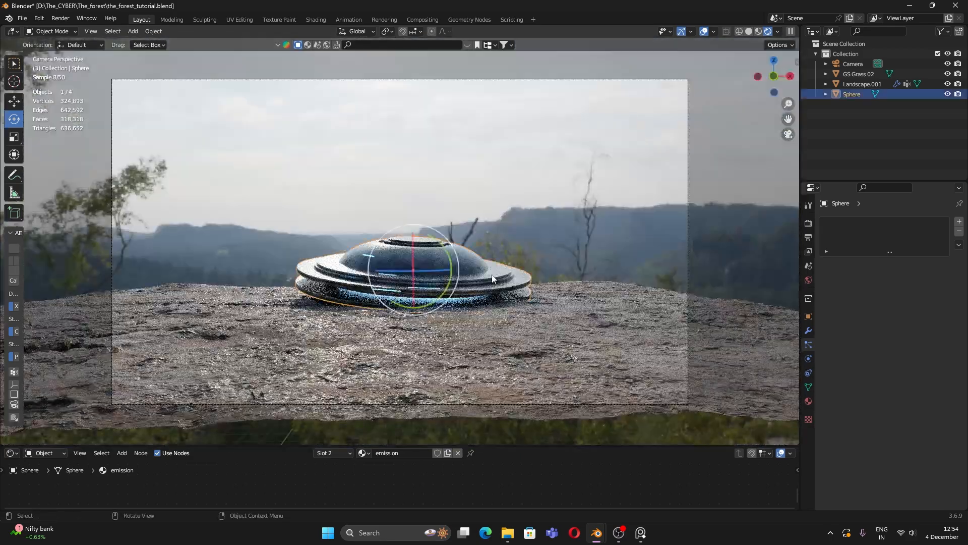
key(g)
click(494, 266)
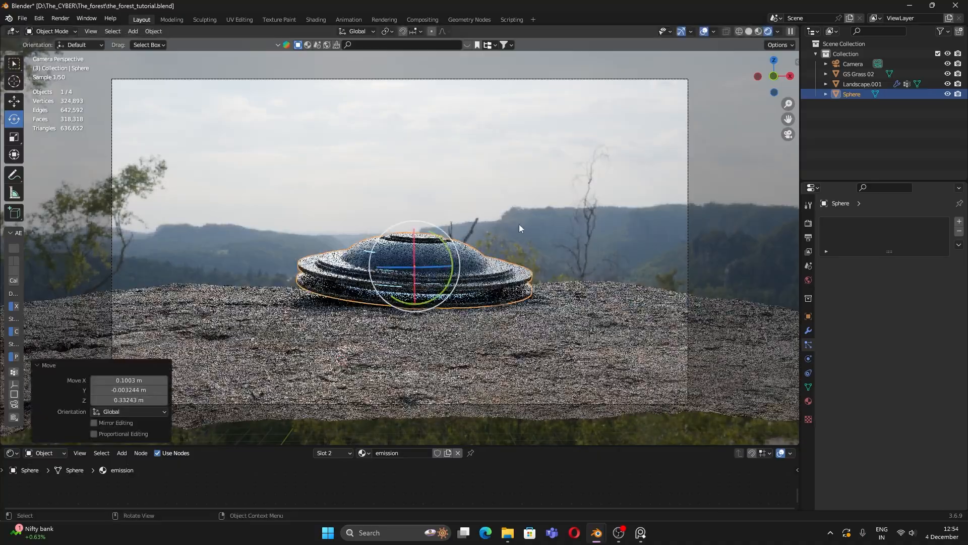
click(589, 368)
scroll(893, 363, down, 10)
drag(880, 454, 954, 454)
Step: Rotate and lower the UFO so it rests tilted on the rock, then select the camera
click(399, 246)
key(r)
key(r)
click(429, 249)
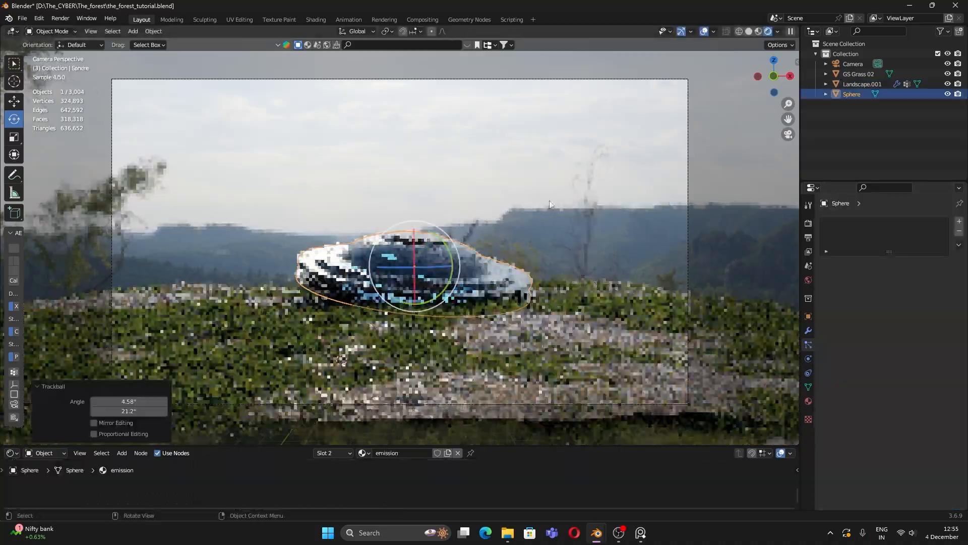
key(g)
click(485, 256)
click(492, 242)
click(454, 257)
key(g)
click(486, 217)
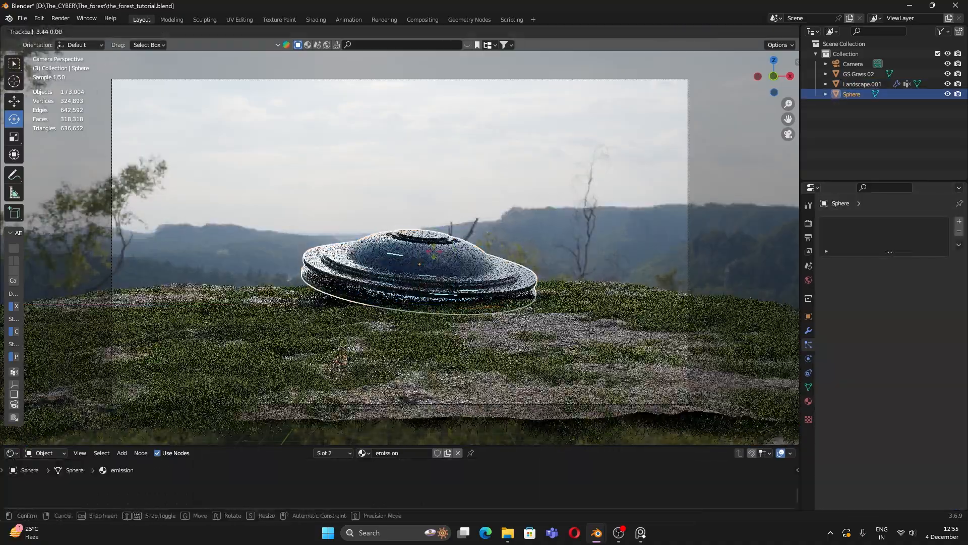
key(alt+a)
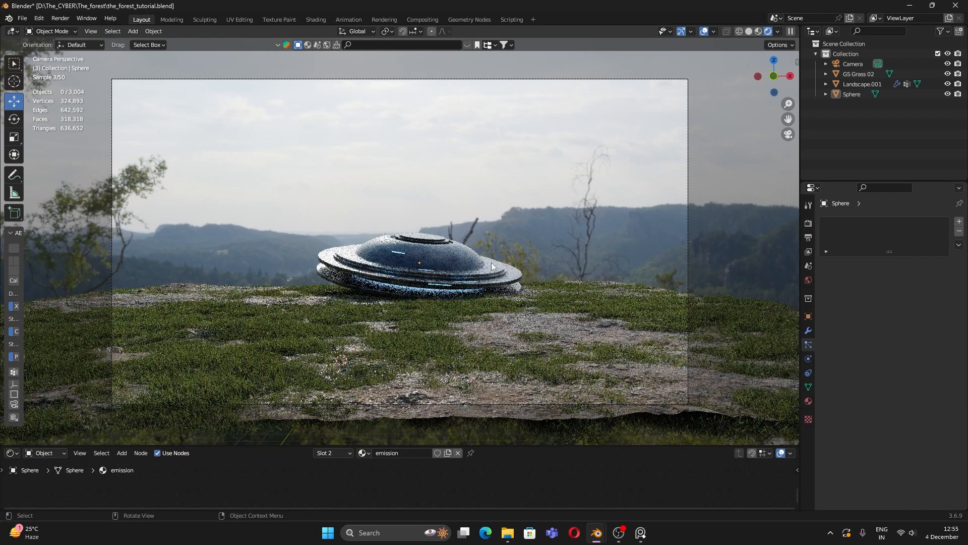
click(691, 242)
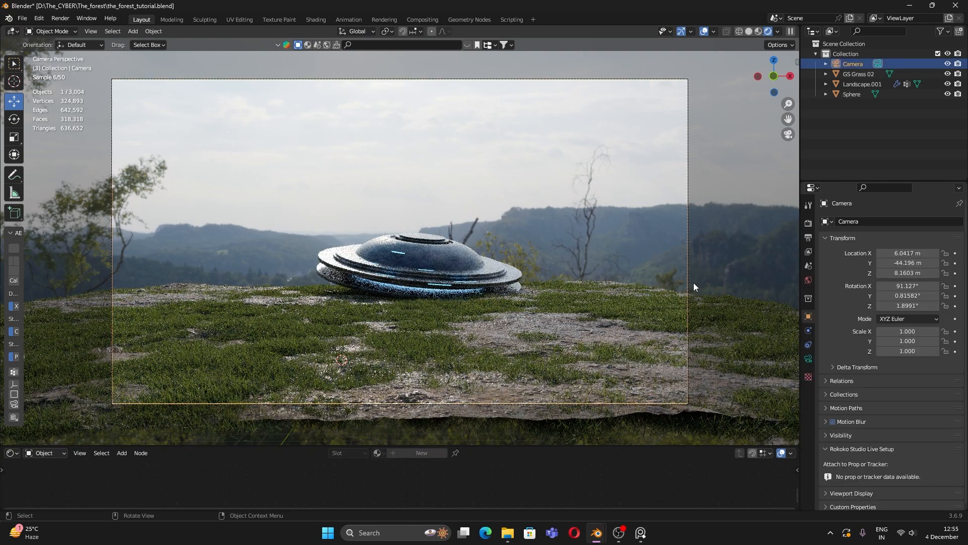
Step: Set the camera's Passepartout to 1.0 so everything outside the frame is black
click(808, 358)
scroll(884, 423, down, 4)
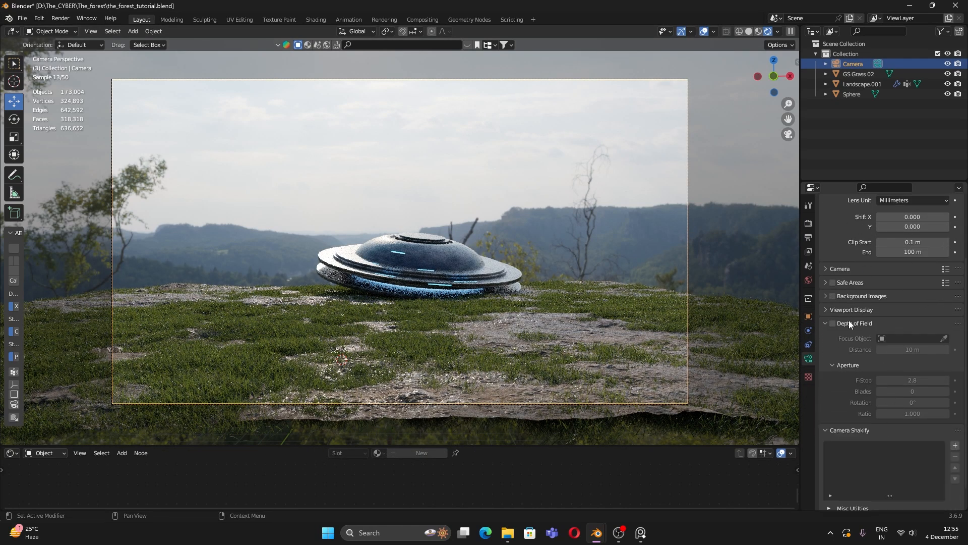
click(849, 323)
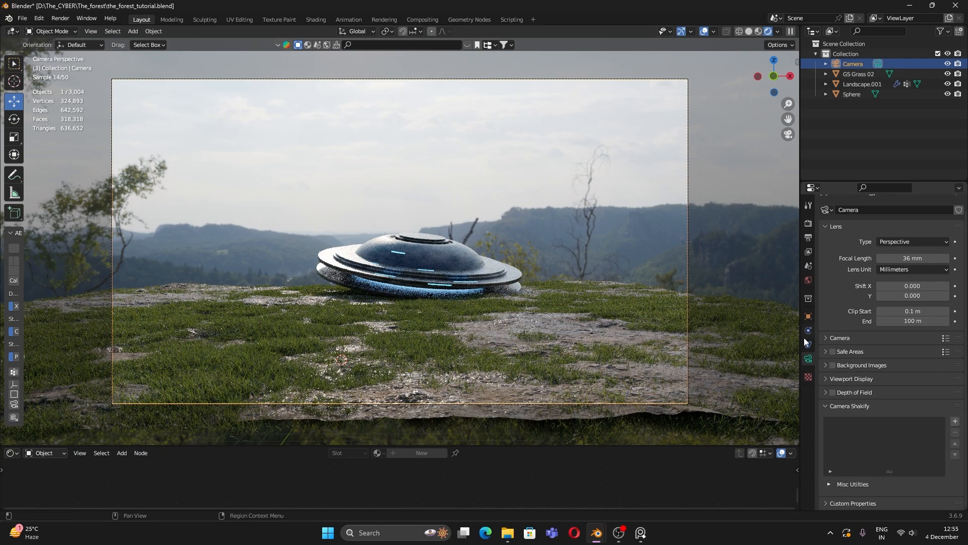
click(858, 379)
drag(917, 452, 948, 453)
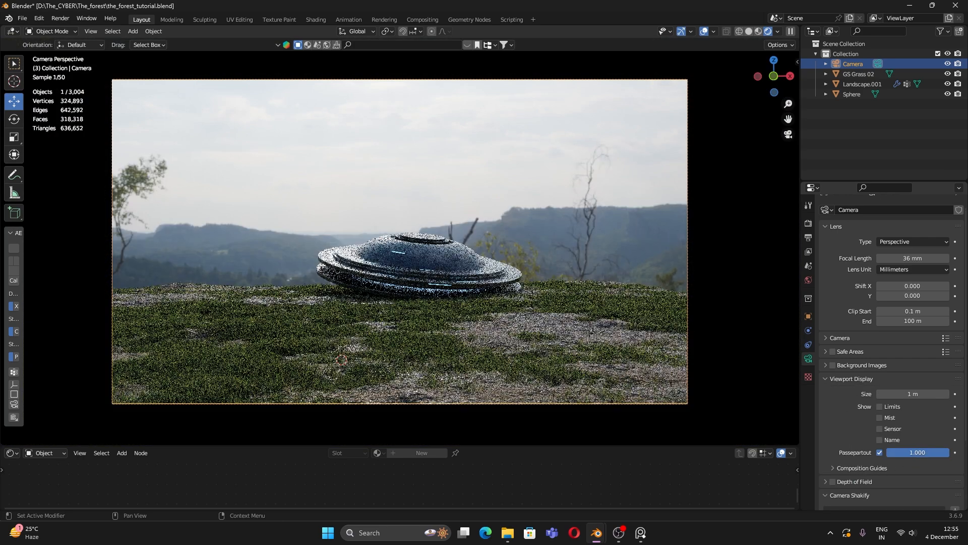
click(690, 398)
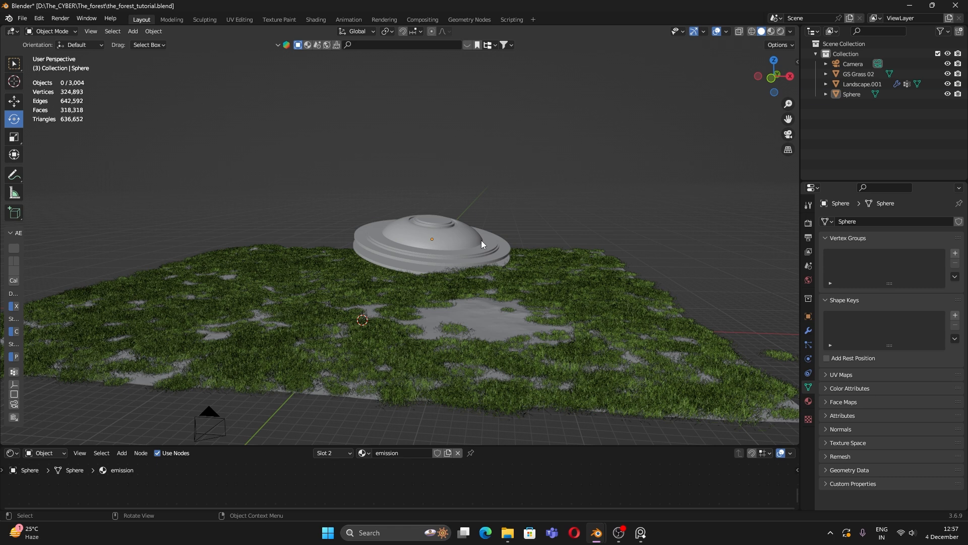
Step: Set the landscape grass particles' Viewport Display Amount to 0%
click(481, 240)
click(605, 341)
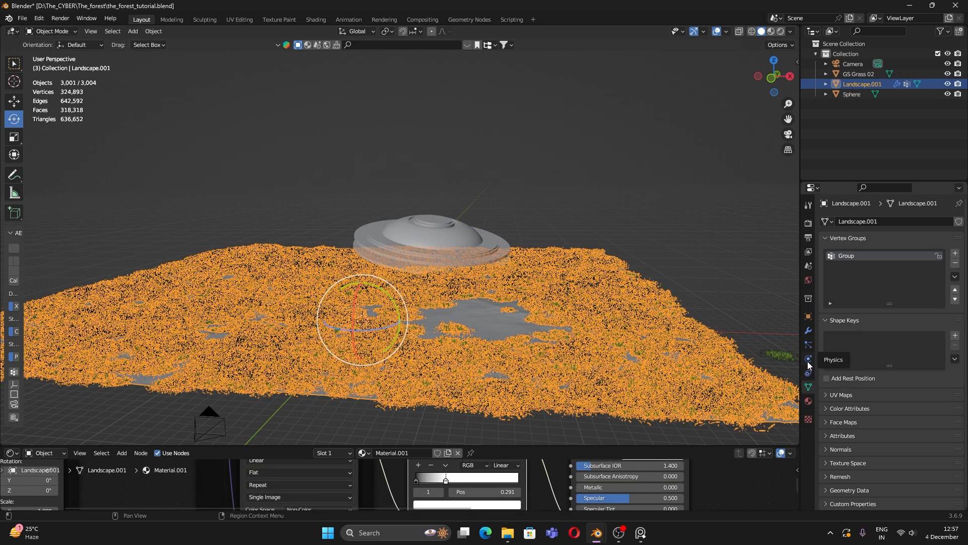
click(808, 345)
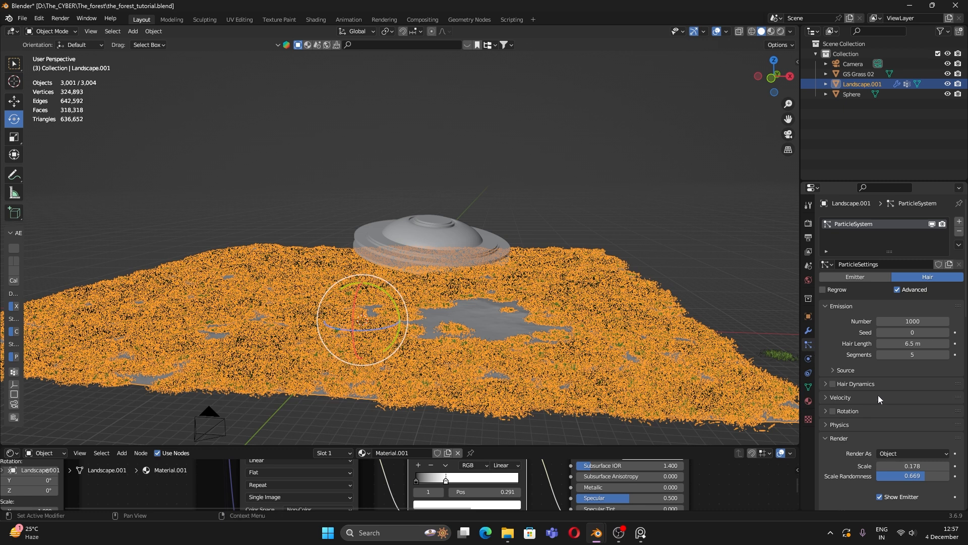
scroll(881, 398, down, 4)
scroll(901, 425, down, 5)
drag(907, 474, 817, 475)
Step: Save the file as the_forest_tutorial.blend
click(646, 123)
middle_drag(493, 274, 471, 234)
key(ctrl+s)
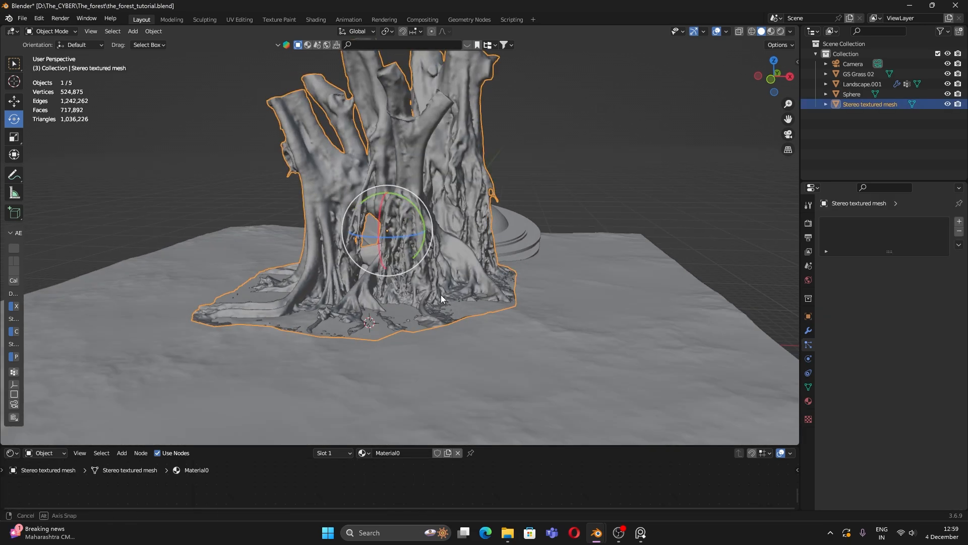
Step: Slide the tree stump along the Y axis and sink it slightly into the ground
middle_drag(440, 294, 454, 317)
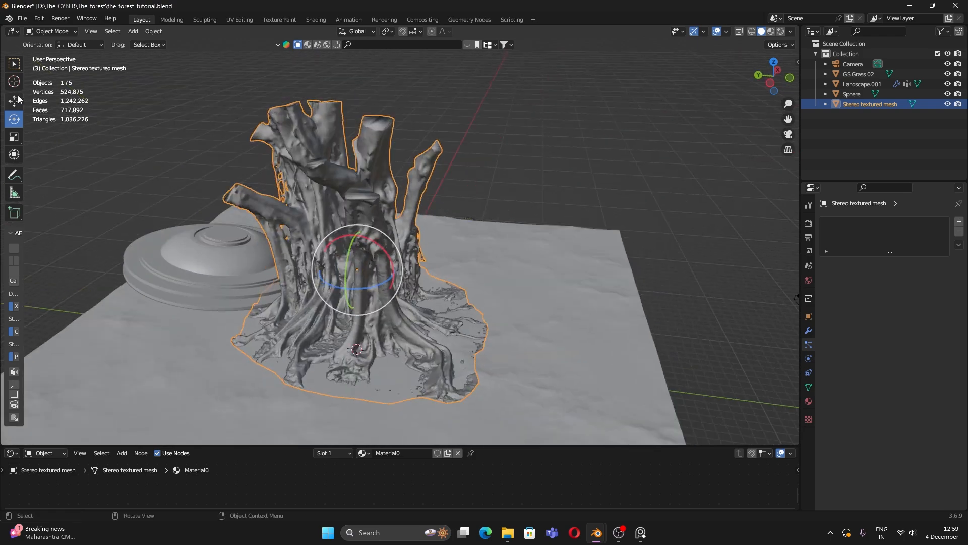
click(18, 99)
shift+middle_drag(311, 272, 415, 274)
drag(427, 268, 91, 271)
middle_drag(154, 283, 222, 252)
click(429, 204)
middle_drag(310, 257, 339, 208)
click(331, 246)
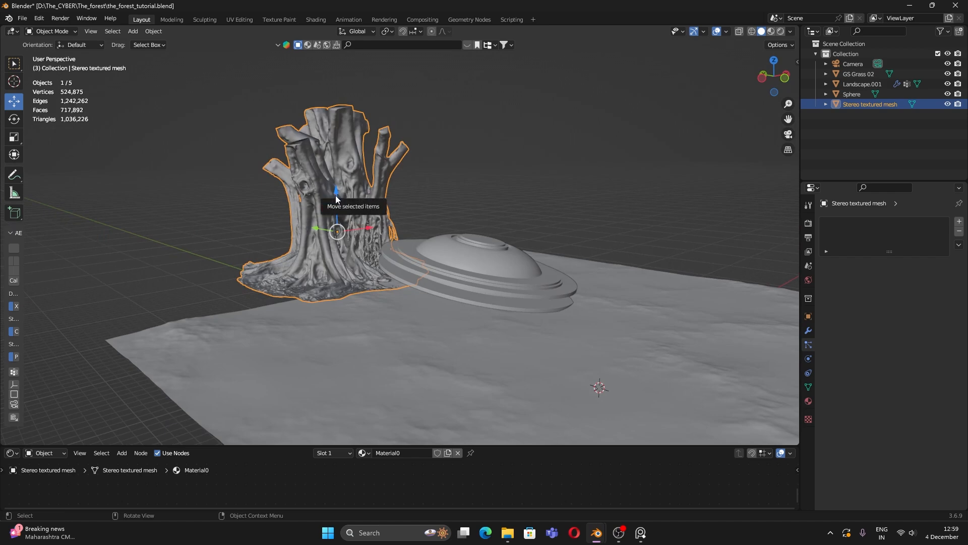
drag(336, 196, 337, 198)
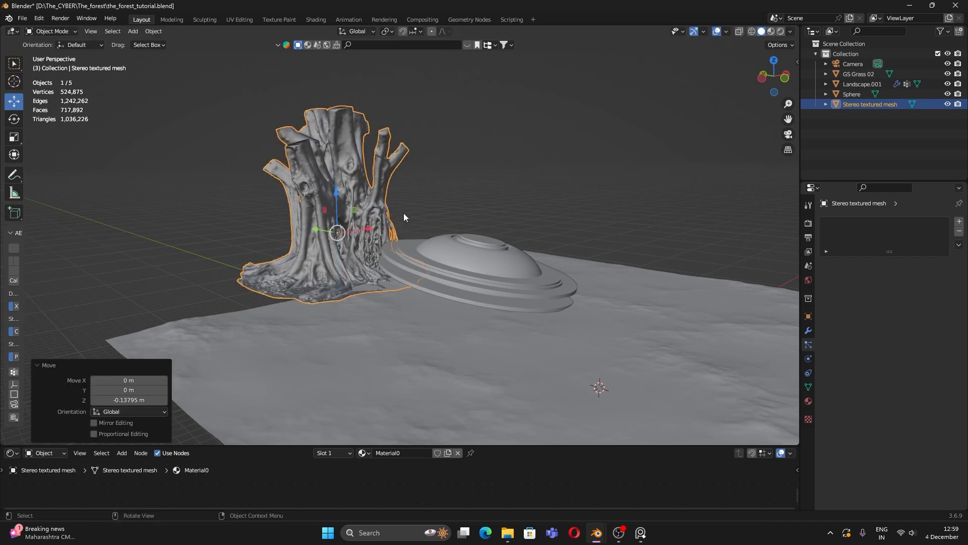
Step: Turn the tree stump around its vertical axis with the Rotate tool
middle_drag(404, 217, 454, 191)
click(461, 183)
click(376, 217)
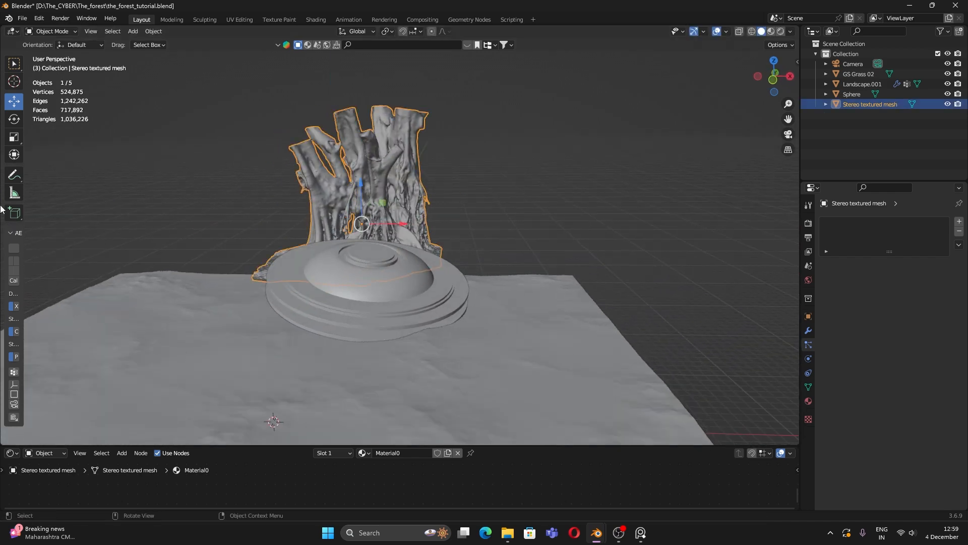
click(14, 120)
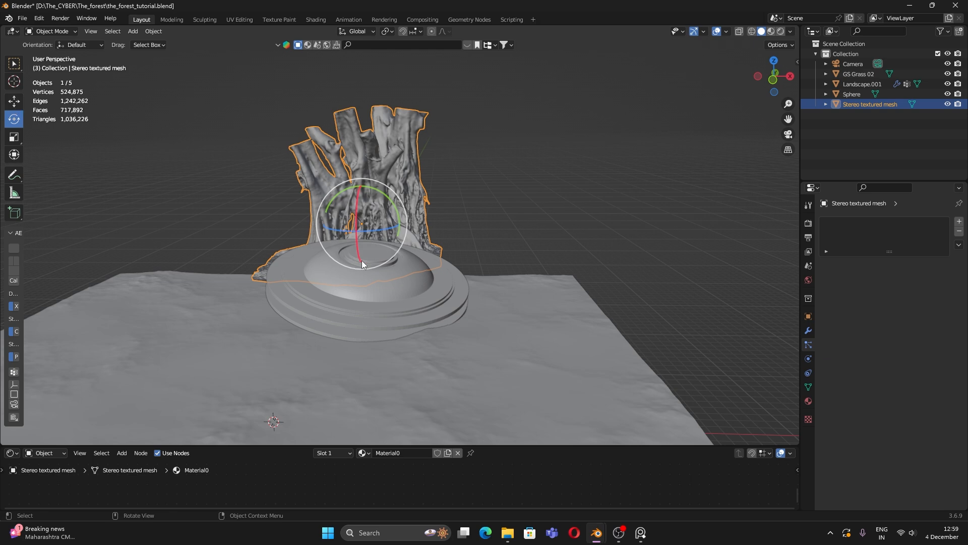
drag(377, 233, 443, 199)
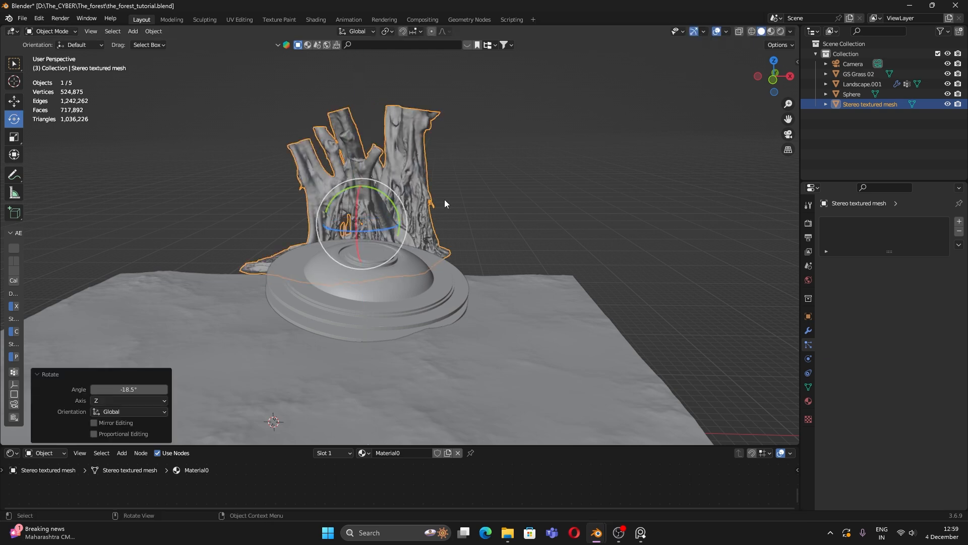
click(444, 200)
click(412, 249)
click(484, 200)
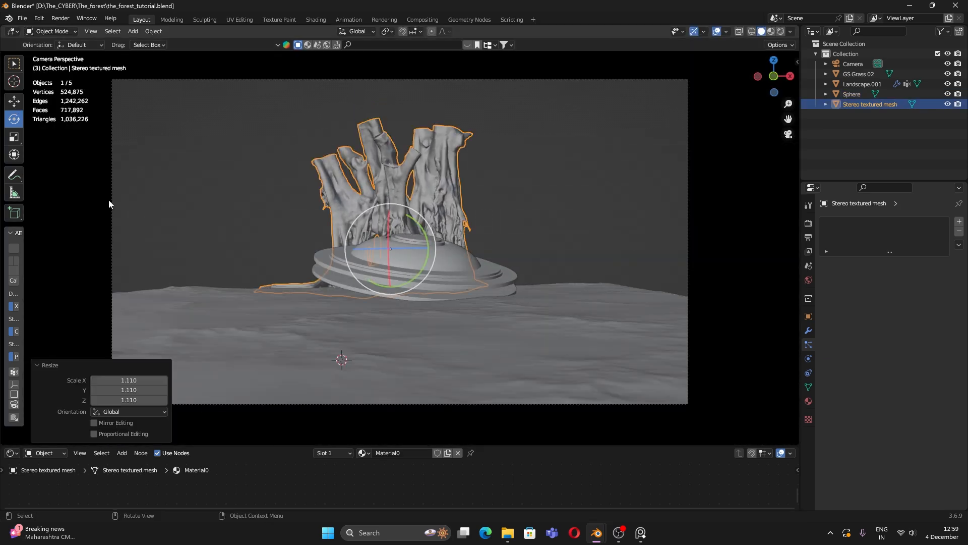
Step: Shift the stump left behind the UFO, shrink it, and rotate it about Z
click(15, 101)
drag(417, 248, 370, 219)
click(394, 198)
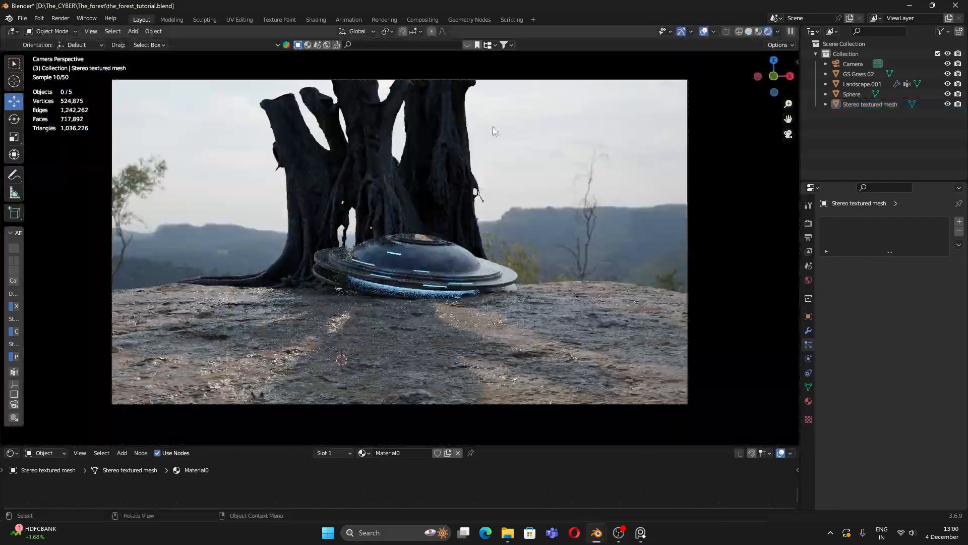
click(437, 161)
key(s)
click(429, 171)
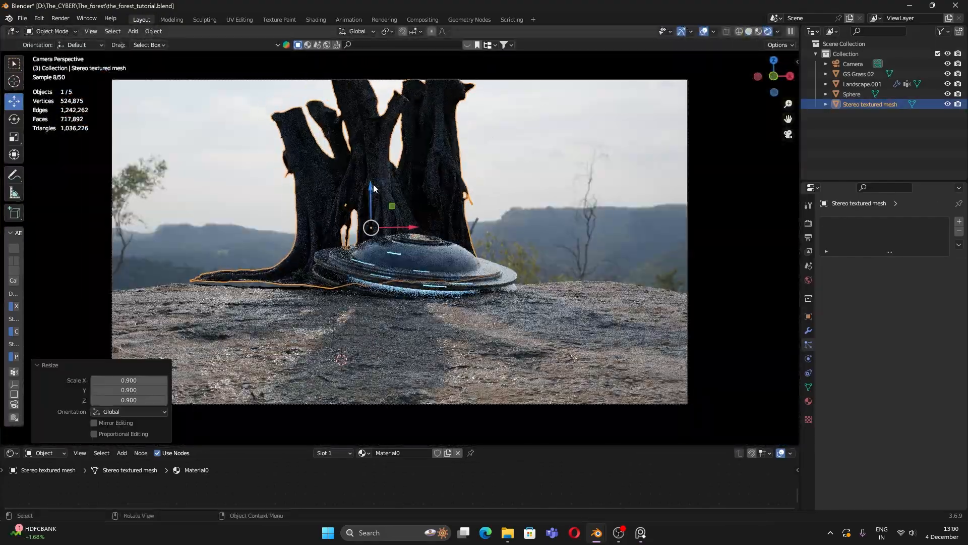
drag(407, 226, 368, 227)
key(r)
key(z)
click(453, 267)
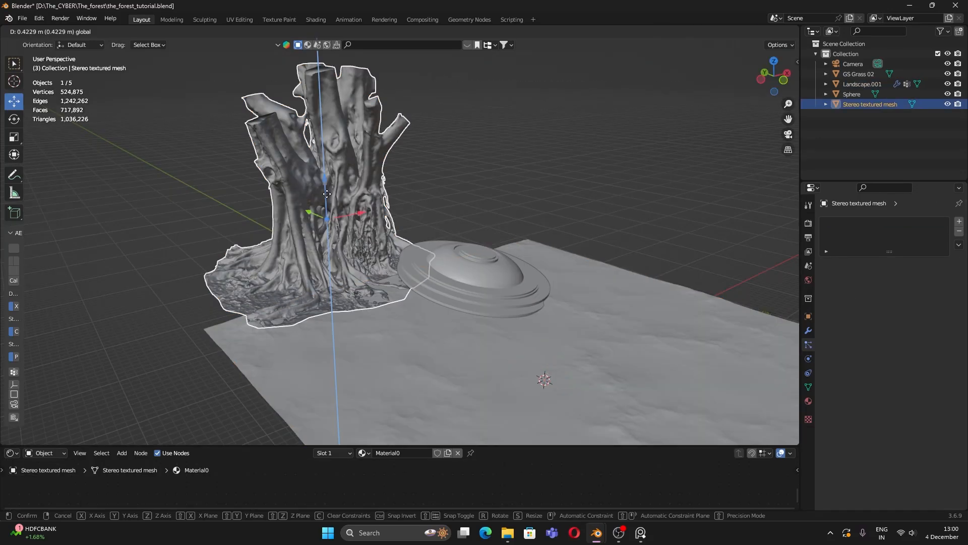
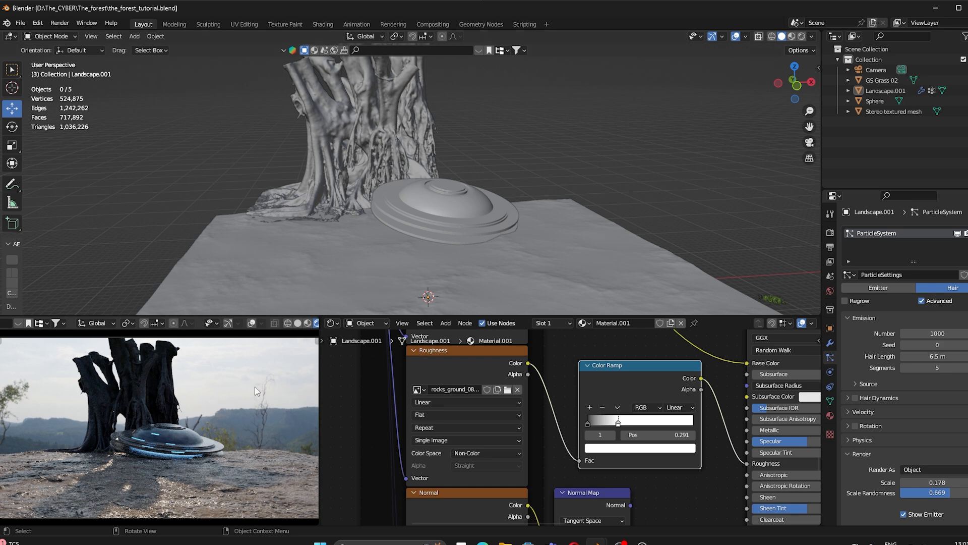
Step: Orbit around the tree and saucer, clear the selection, and bring up the Add menu
scroll(260, 326, down, 2)
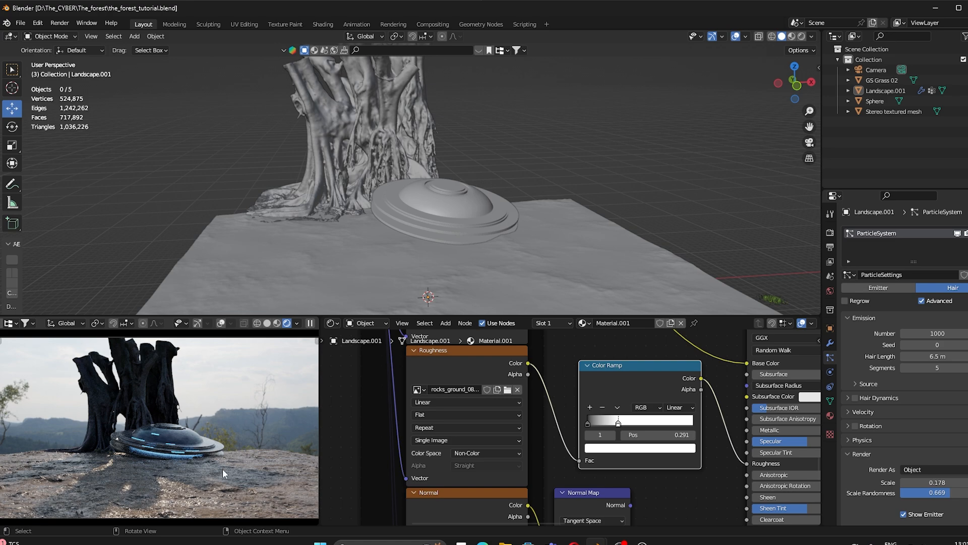
middle_drag(329, 300, 417, 271)
click(360, 177)
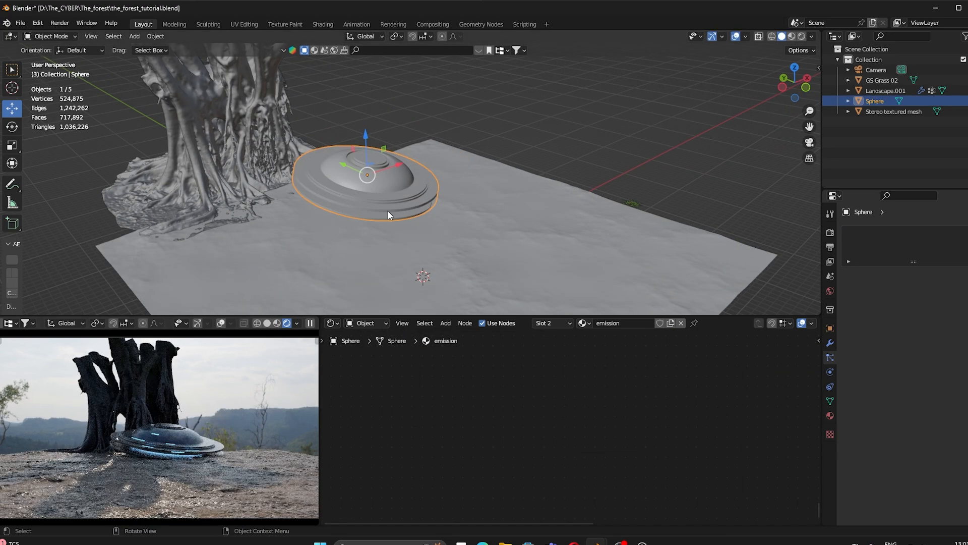
shift+middle_drag(388, 211, 446, 257)
scroll(446, 258, down, 3)
shift+middle_drag(387, 199, 393, 222)
key(alt+a)
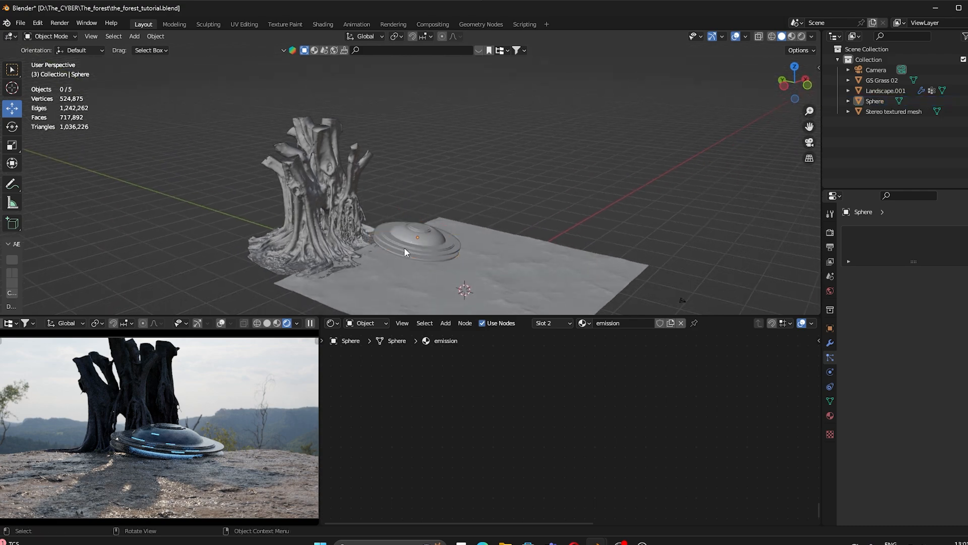
key(shift+a)
Step: Add a Sun light and move it into place above the tree
mouse_move(398, 373)
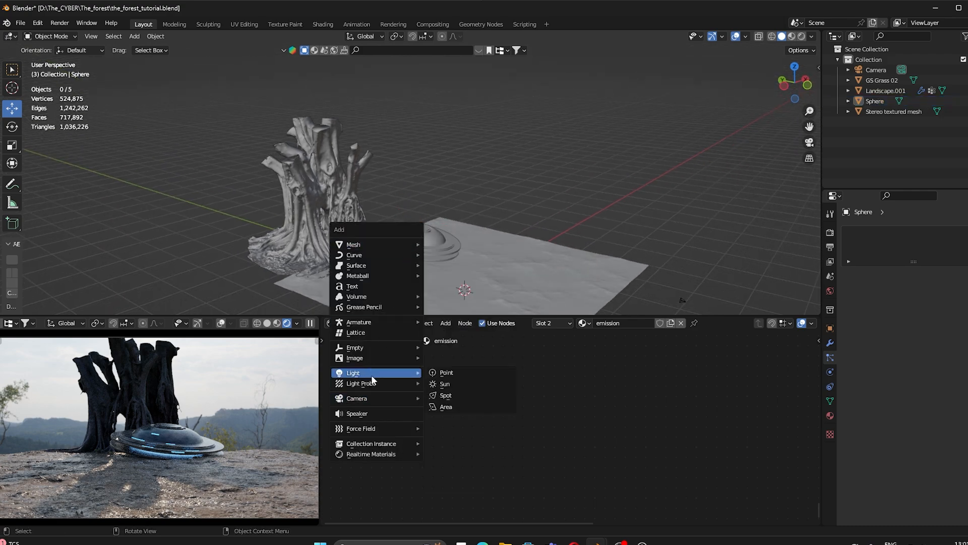
click(438, 386)
middle_drag(456, 243, 483, 243)
key(g)
click(319, 161)
middle_drag(406, 224, 479, 222)
key(g)
click(206, 221)
middle_drag(313, 224, 454, 191)
key(g)
click(500, 164)
middle_drag(500, 165, 481, 223)
key(g)
click(374, 161)
Step: Aim the Sun's light direction down toward the scene
key(shift+t)
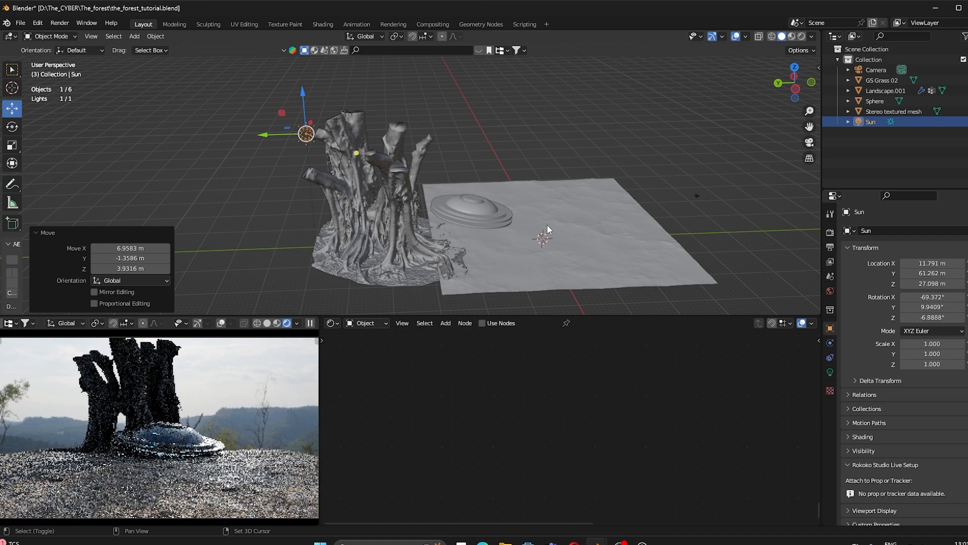
click(556, 225)
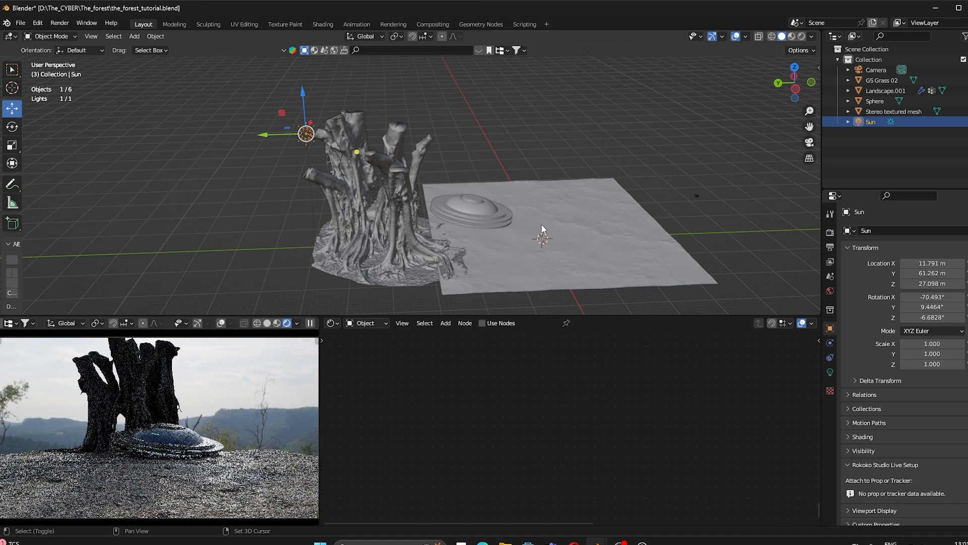
middle_drag(540, 224, 305, 199)
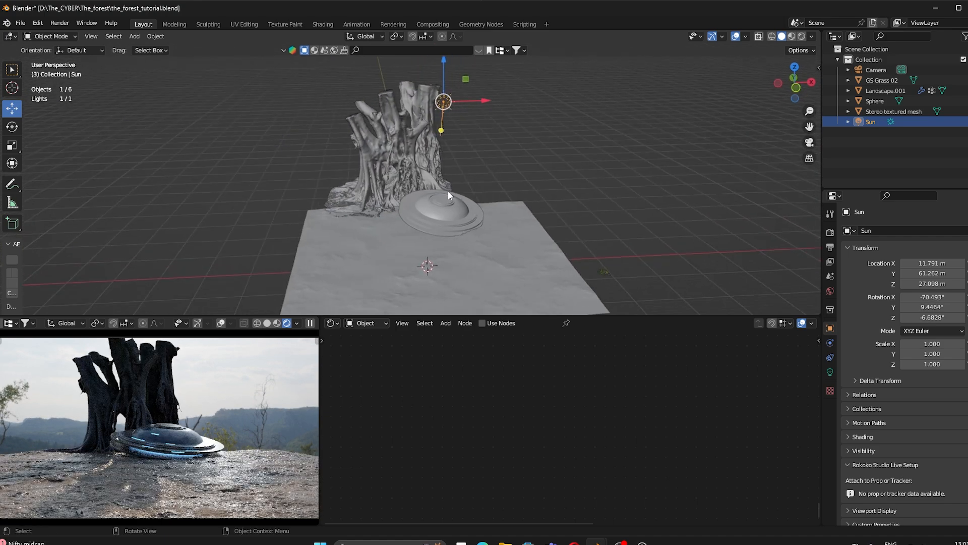
mouse_move(451, 262)
middle_down()
mouse_move(380, 252)
mouse_move(415, 278)
mouse_move(431, 268)
mouse_move(461, 278)
middle_up()
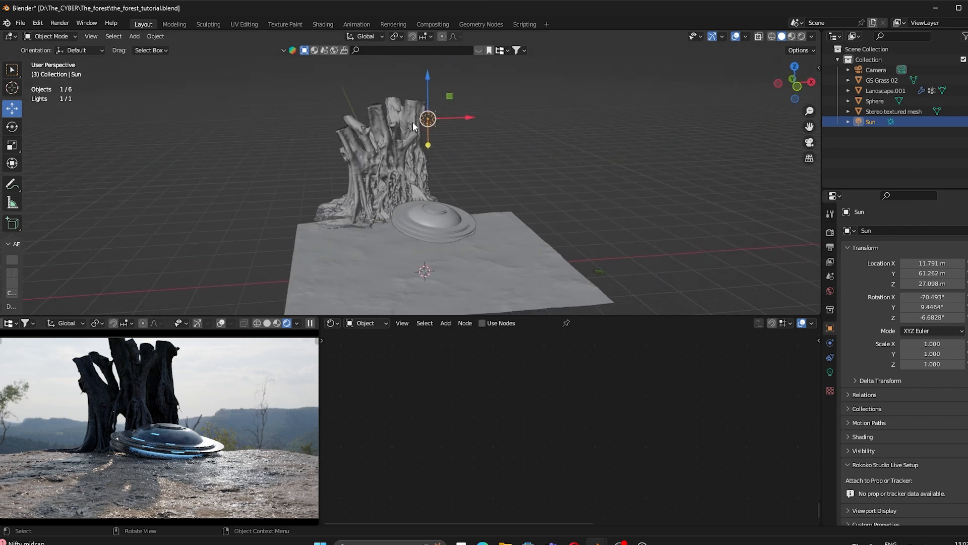
Step: Set the Sun's strength to 5 and save the file
click(830, 372)
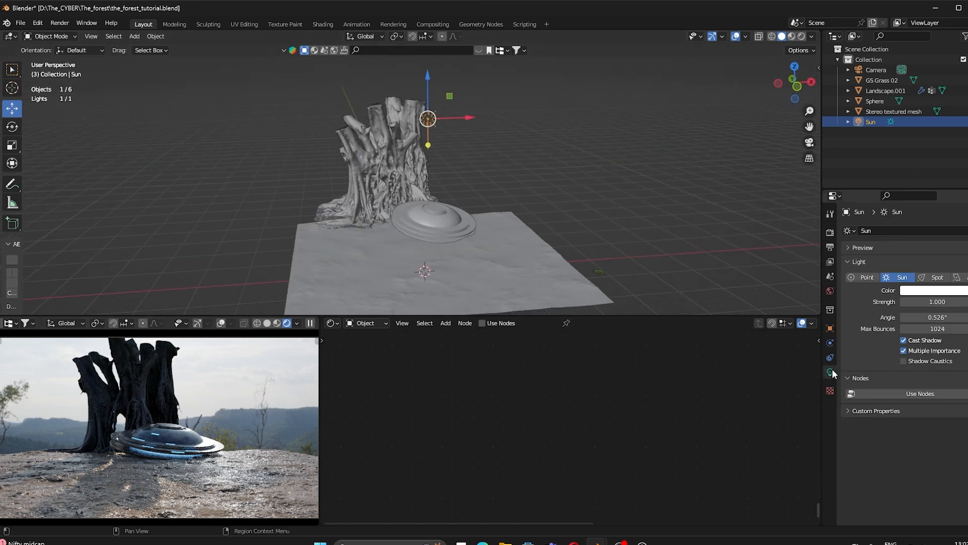
click(941, 303)
text(5)
key(Return)
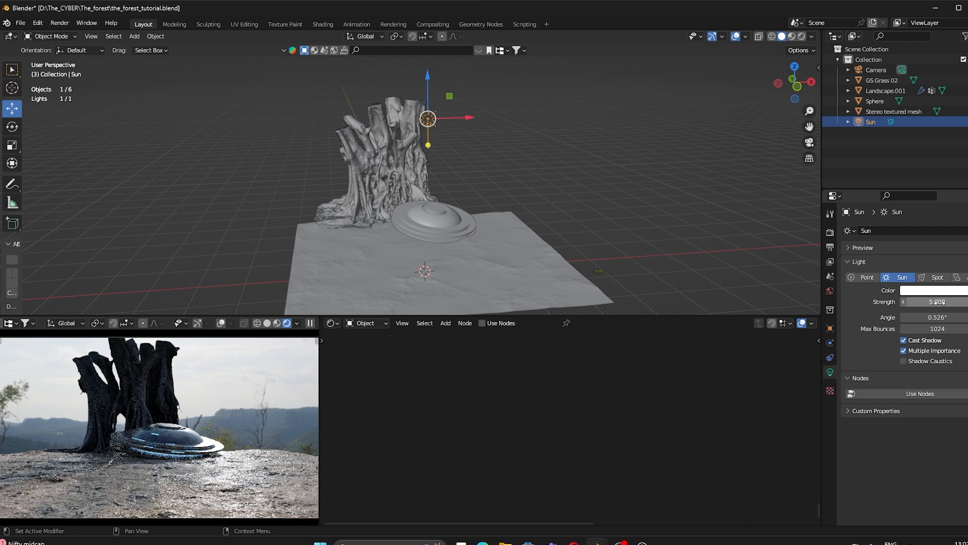
key(ctrl+s)
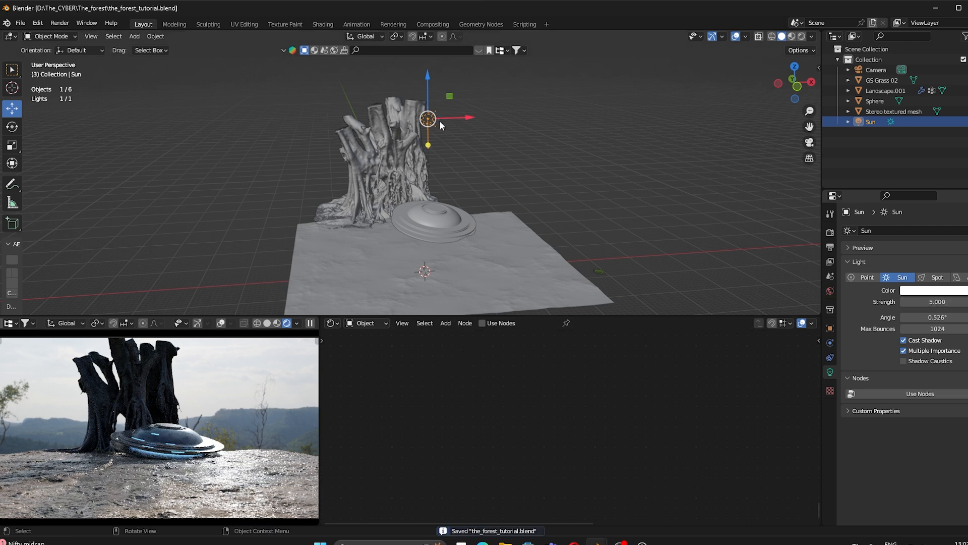
Step: Enable Sun light nodes and link a new Blackbody node into the Emission Color
click(482, 323)
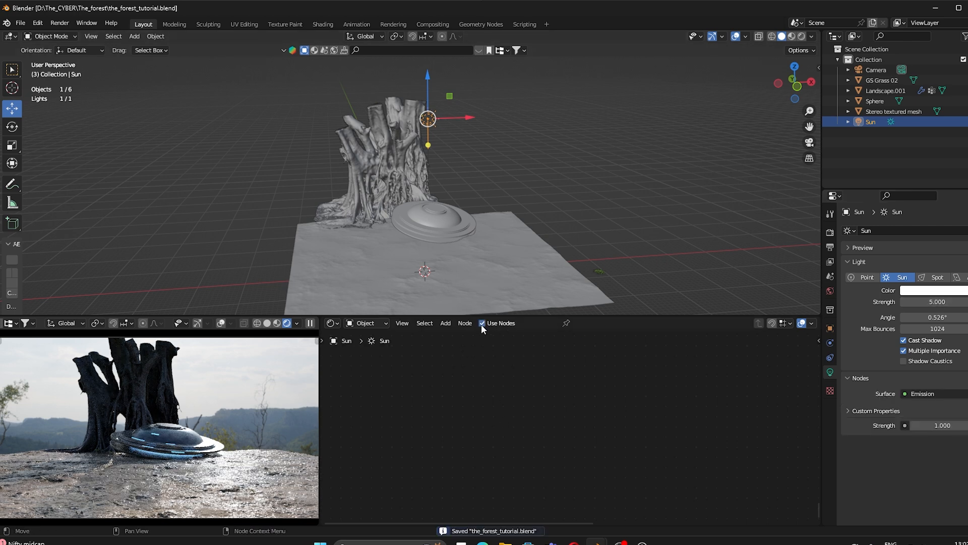
key(Home)
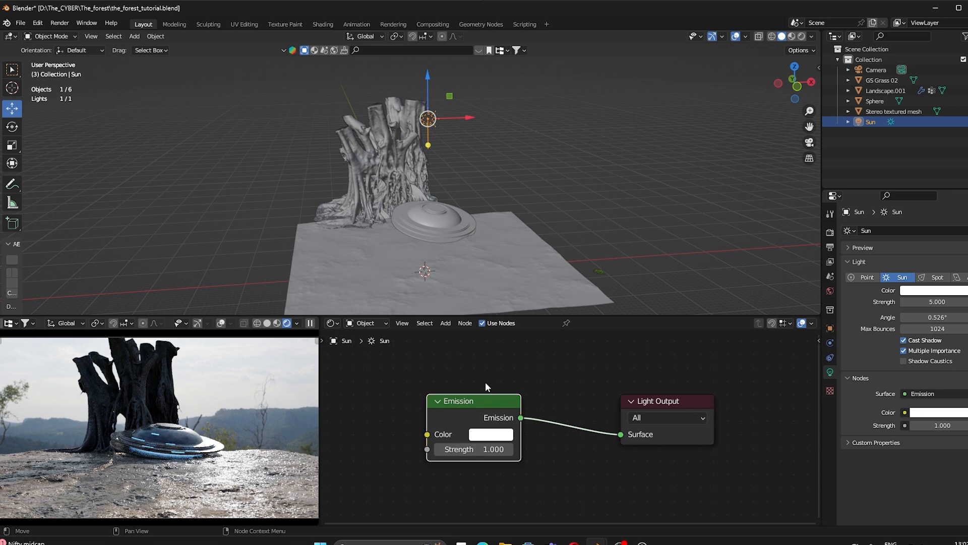
middle_drag(485, 382, 598, 379)
key(shift+a)
text(bla)
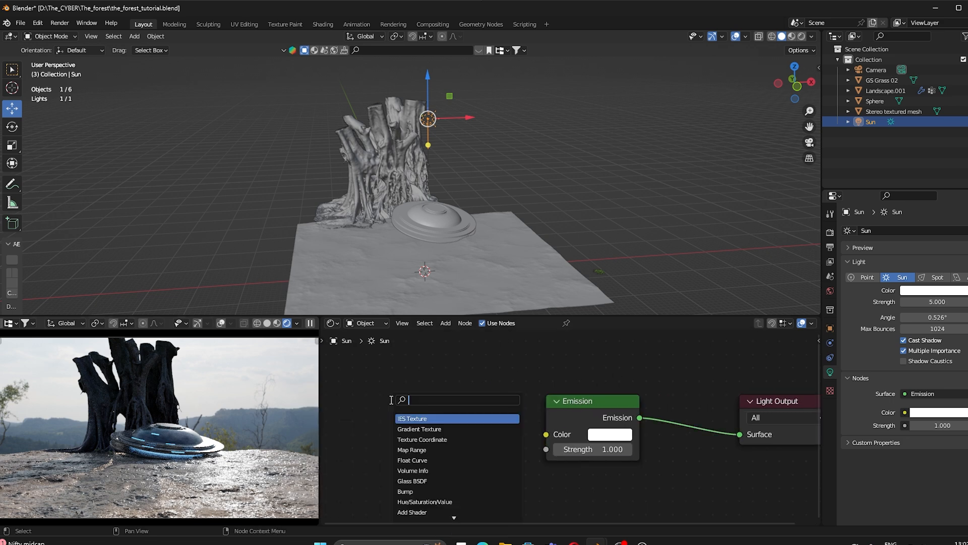
key(Return)
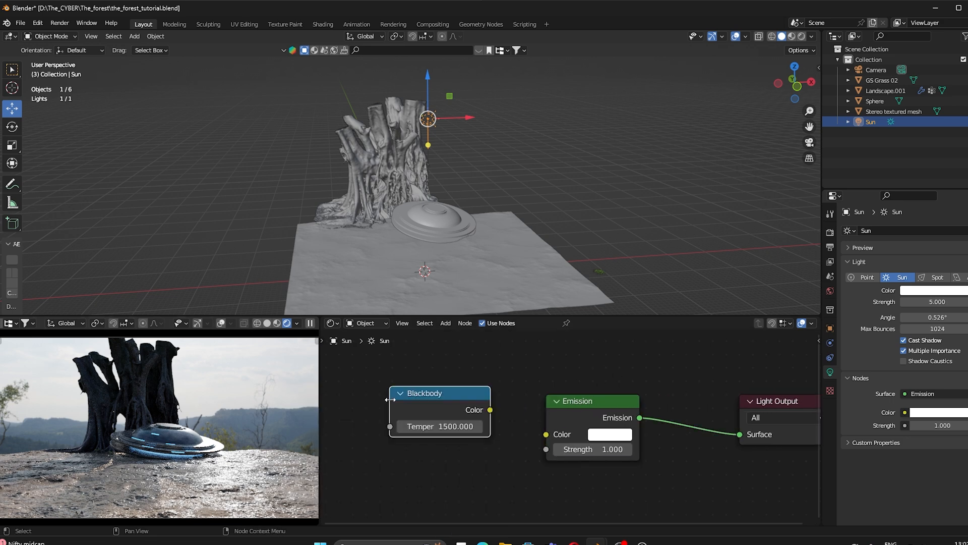
click(462, 407)
drag(490, 415, 548, 435)
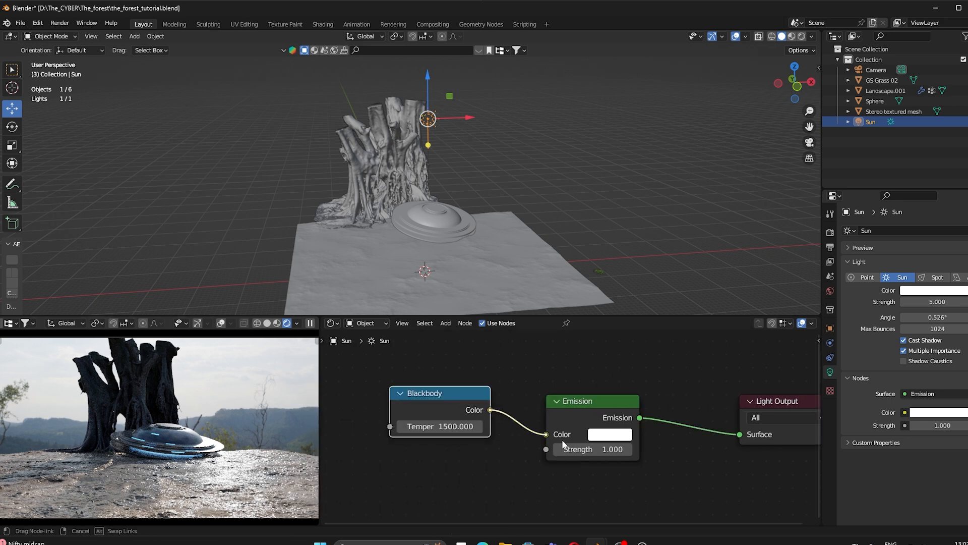
Step: Set the Blackbody temperature to 3500
click(443, 432)
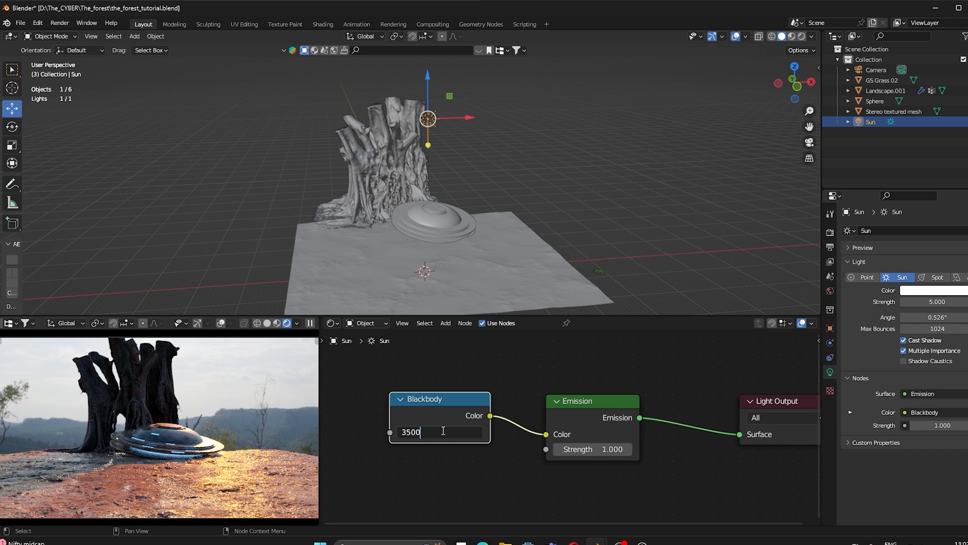
text(3500)
key(Return)
click(443, 430)
key(Return)
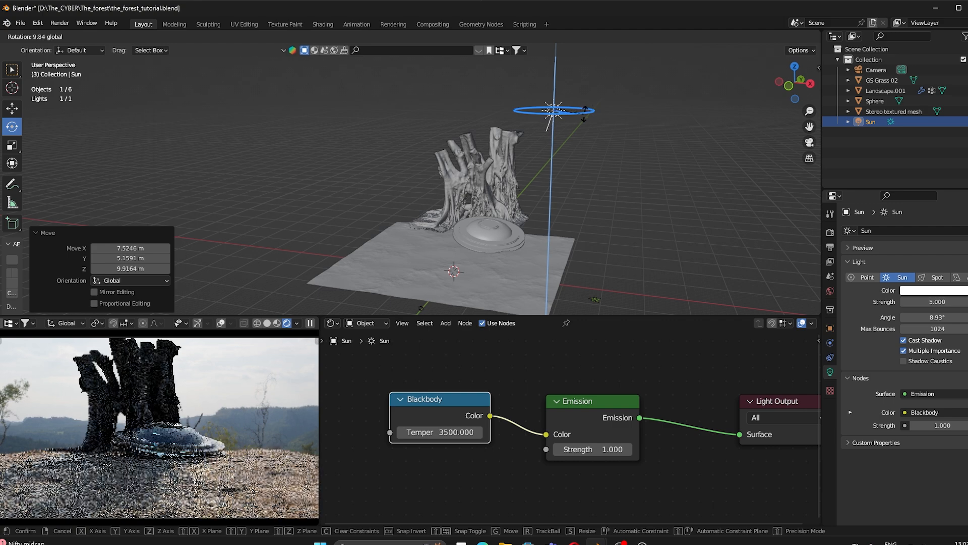
Step: Rotate the Sun on Z and X and adjust the landscape's grass viewport amount
drag(581, 108, 585, 109)
middle_drag(585, 108, 492, 147)
drag(595, 96, 602, 91)
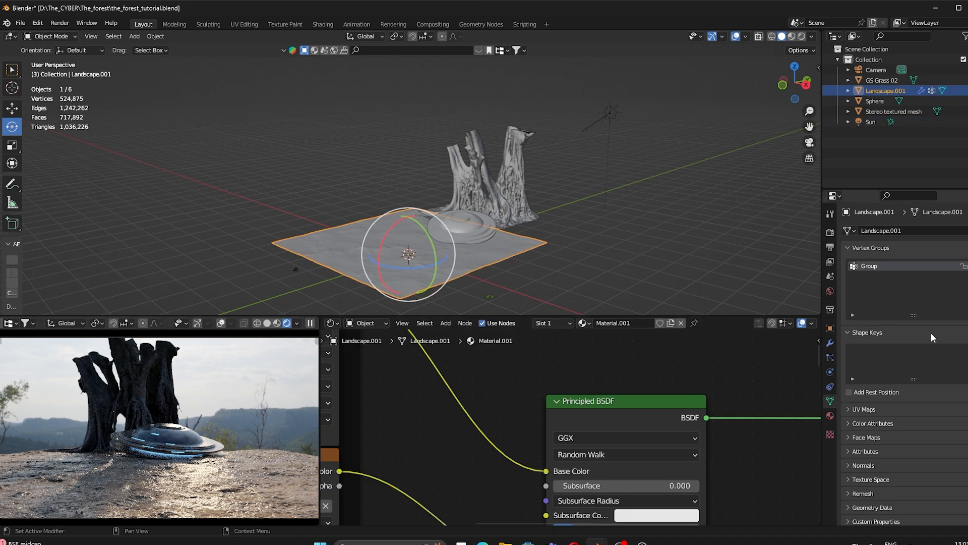
click(830, 357)
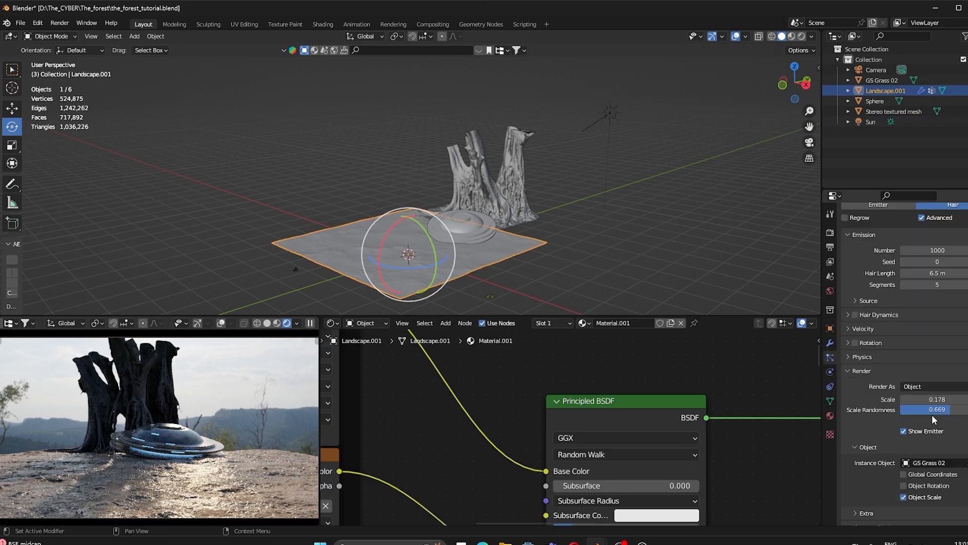
scroll(932, 419, down, 10)
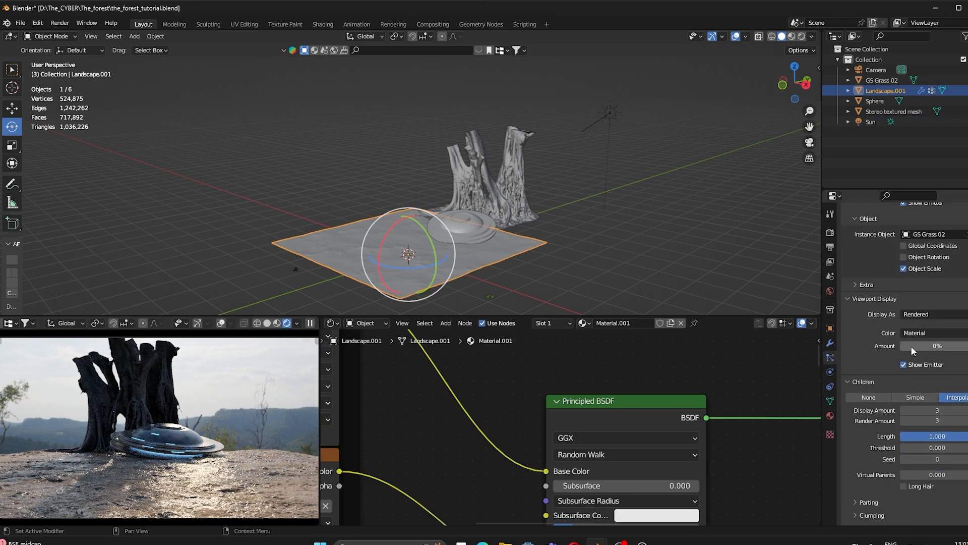
drag(912, 347, 967, 348)
click(522, 303)
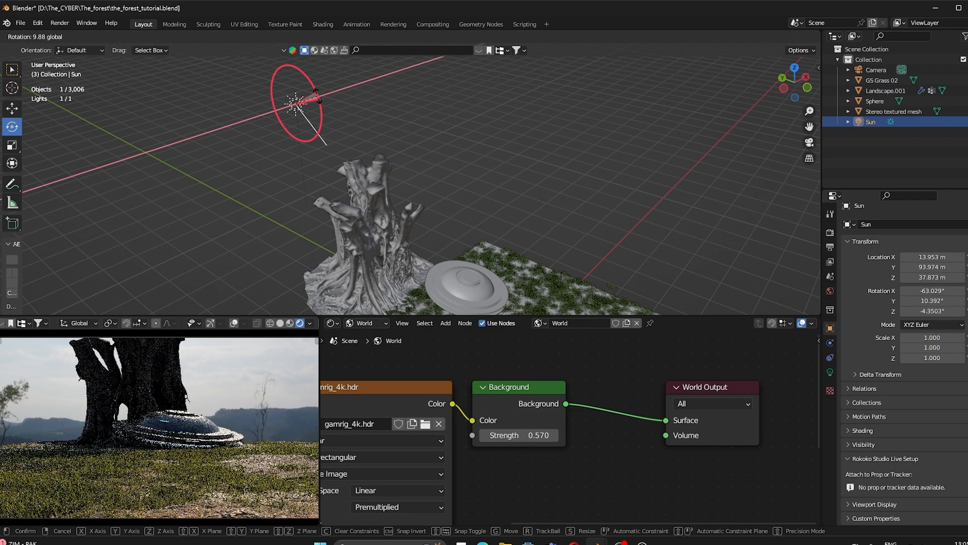
Step: Finish rotating the Sun to -81.726°, 8.4703°, -8.8046°, switch preview to Solid, and save
click(304, 108)
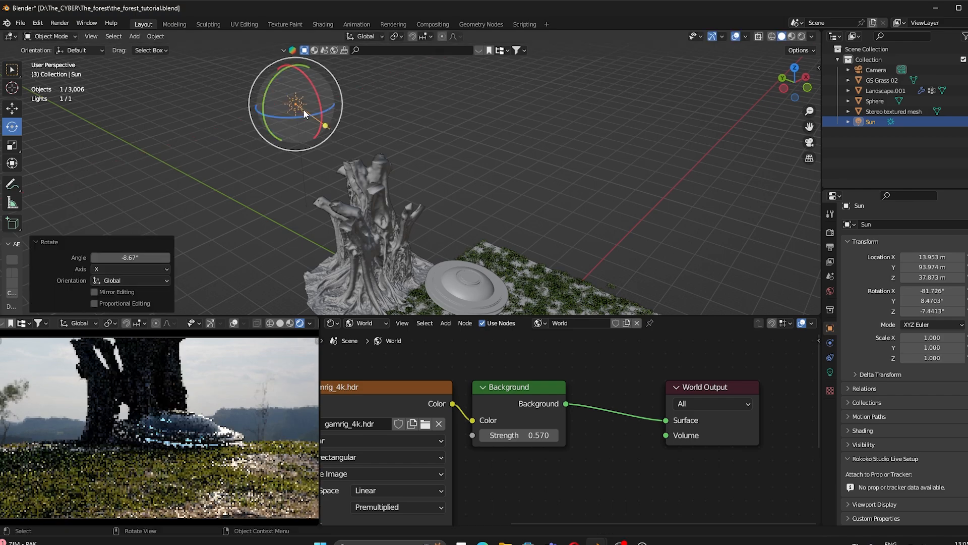
drag(292, 118, 291, 125)
scroll(200, 457, down, 1)
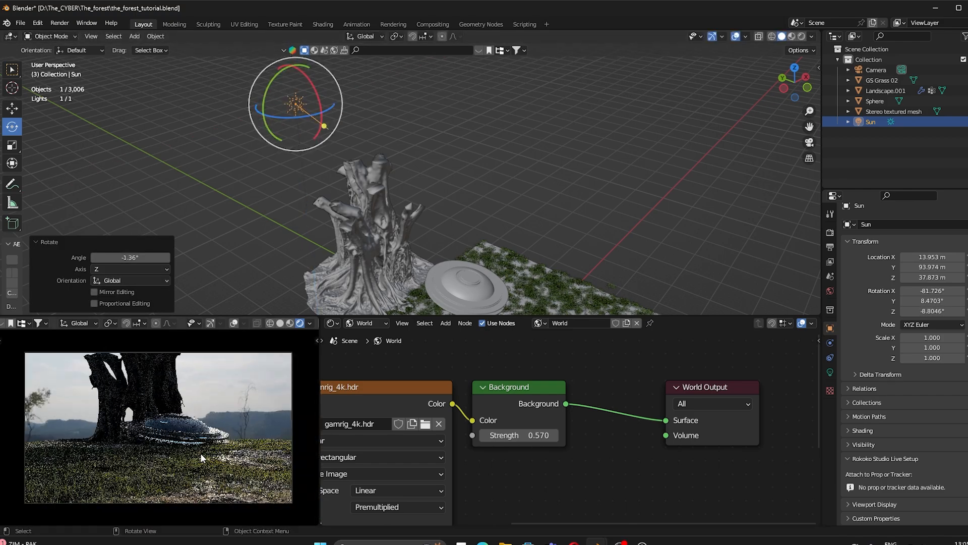
scroll(200, 453, up, 1)
key(z)
key(ctrl+s)
Step: Reselect the landscape and lower its grass particle viewport amount to 0%
mouse_move(443, 242)
shift+middle_down()
mouse_move(400, 202)
mouse_move(406, 222)
shift+middle_up()
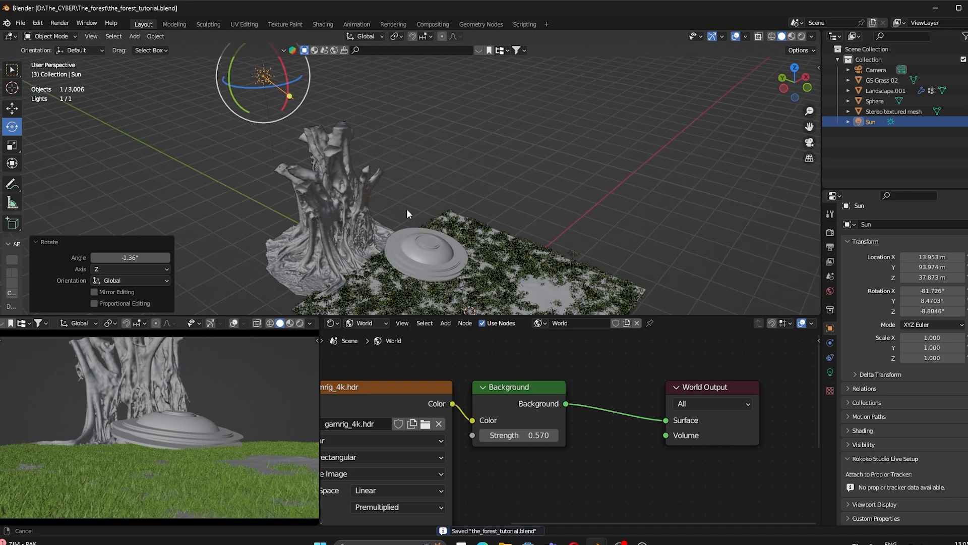
scroll(432, 222, down, 5)
scroll(428, 219, up, 2)
click(472, 159)
middle_drag(454, 192, 429, 235)
scroll(440, 236, up, 4)
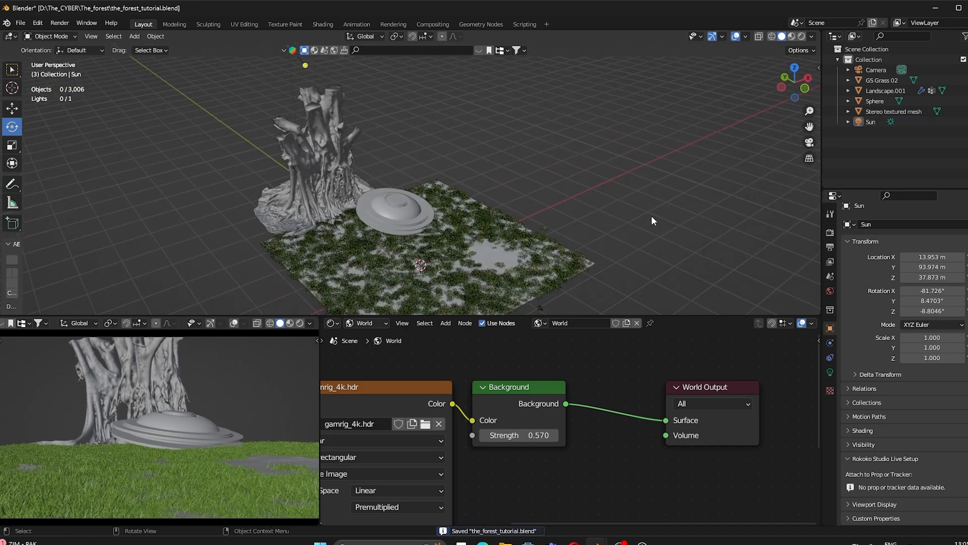
click(544, 263)
scroll(918, 483, down, 6)
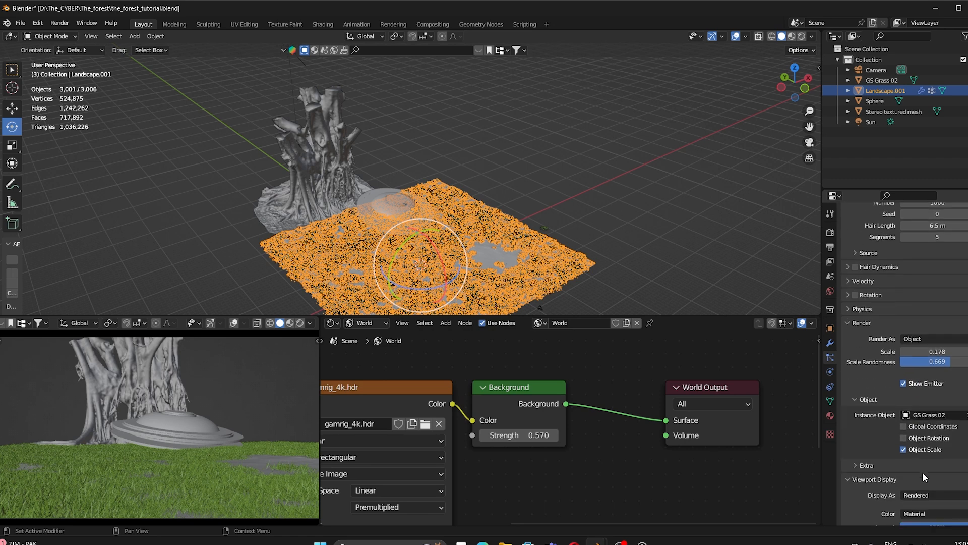
scroll(923, 475, down, 4)
drag(937, 443, 902, 443)
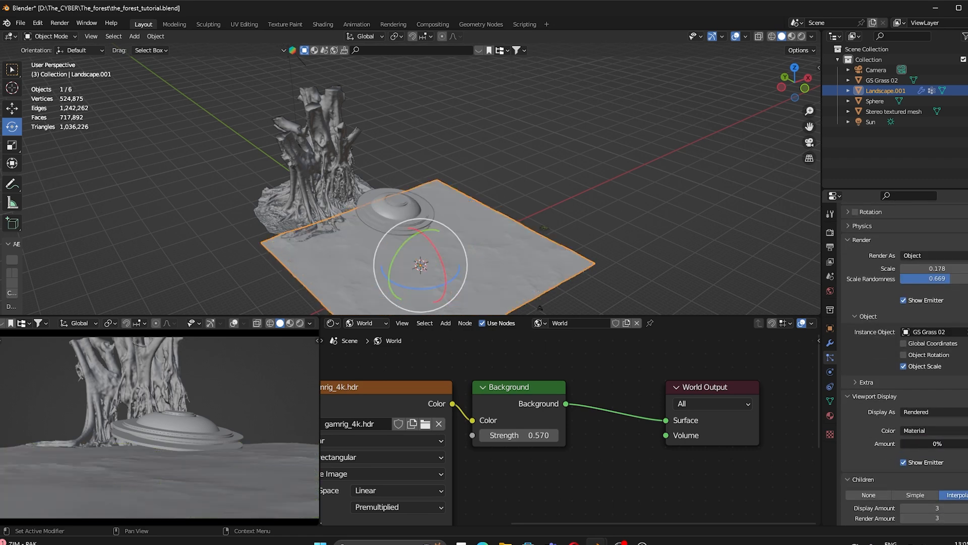
click(730, 215)
middle_drag(493, 217, 494, 196)
Step: Add a cube and scale it up to 44.319
key(shift+a)
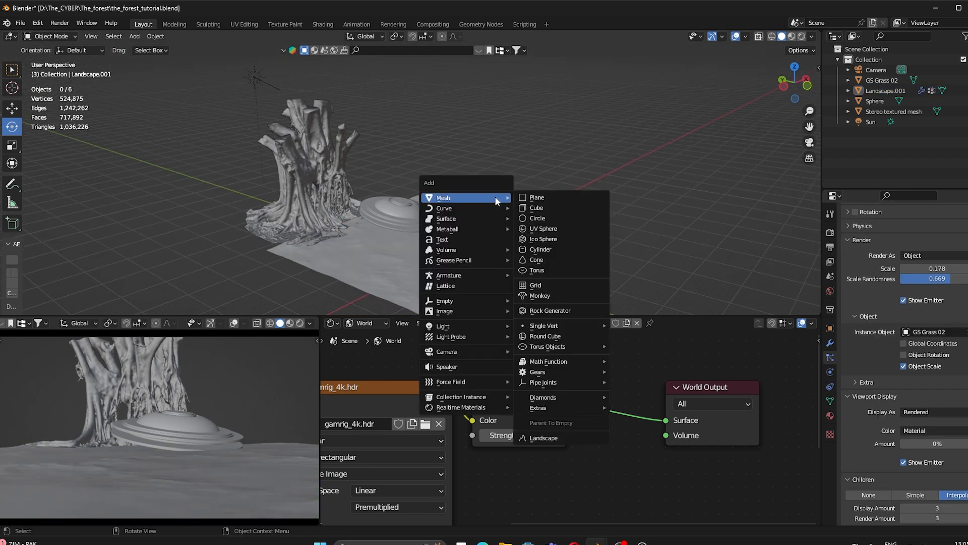
click(527, 207)
scroll(461, 249, down, 3)
key(r)
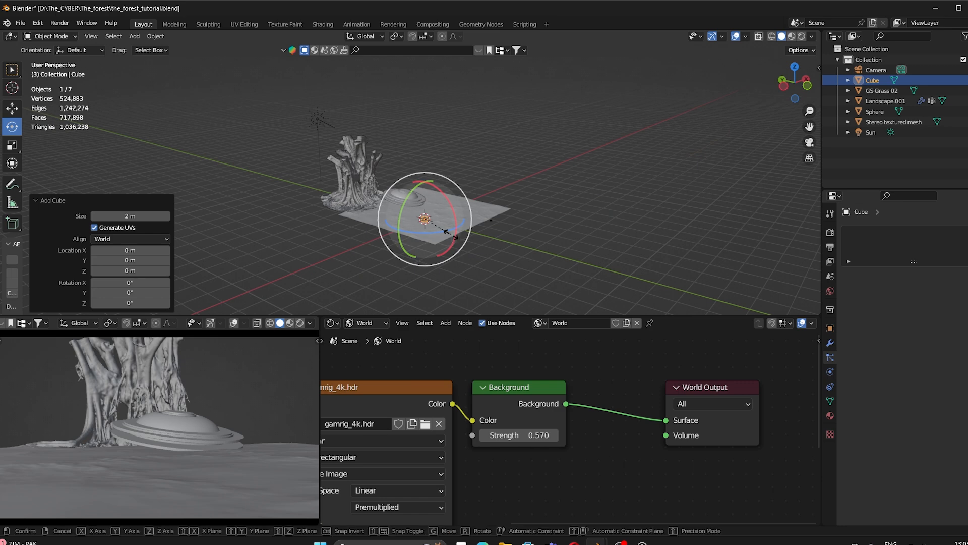
click(427, 186)
scroll(429, 186, down, 2)
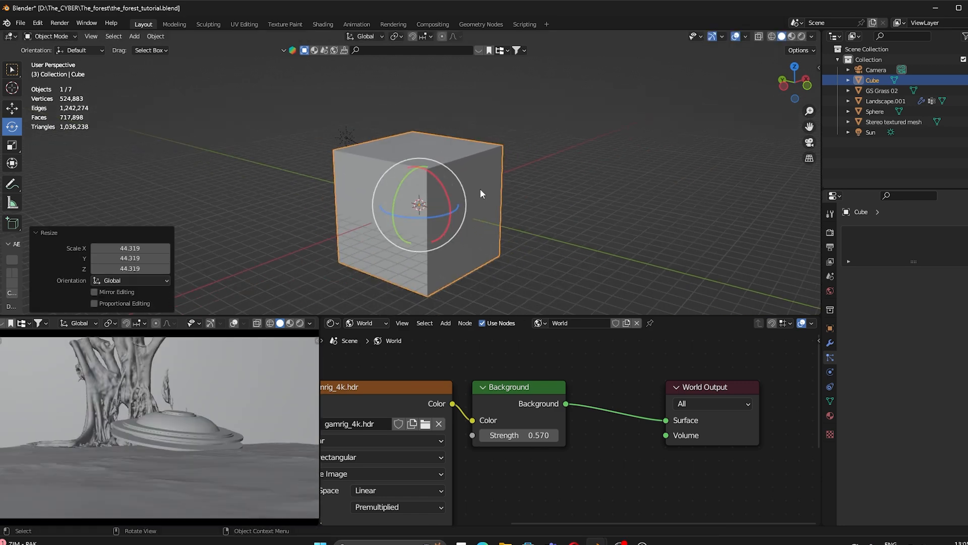
Step: In face Edit Mode, pull the cube's left face outward along Y
key(Tab)
middle_drag(362, 177, 421, 176)
drag(12, 71, 57, 94)
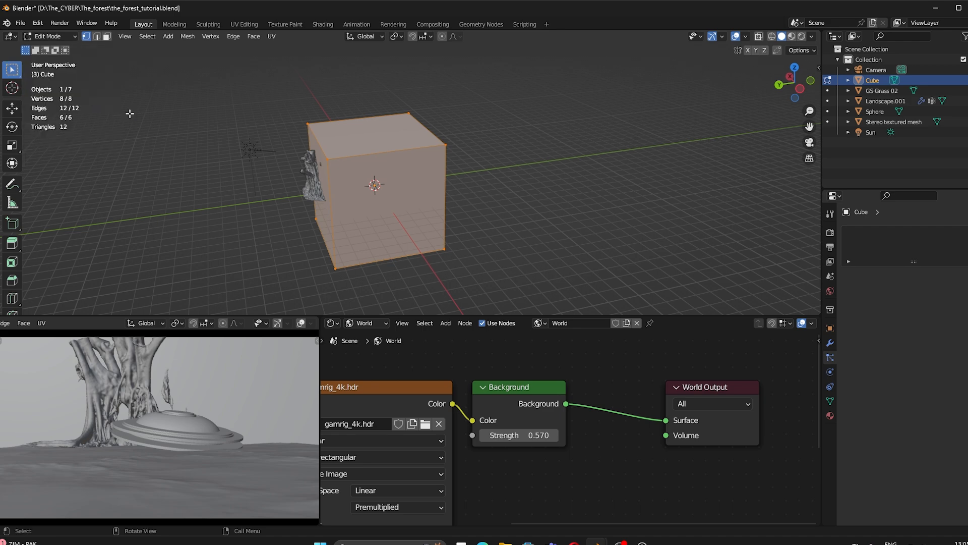
middle_drag(313, 156, 338, 158)
key(3)
click(391, 184)
click(12, 108)
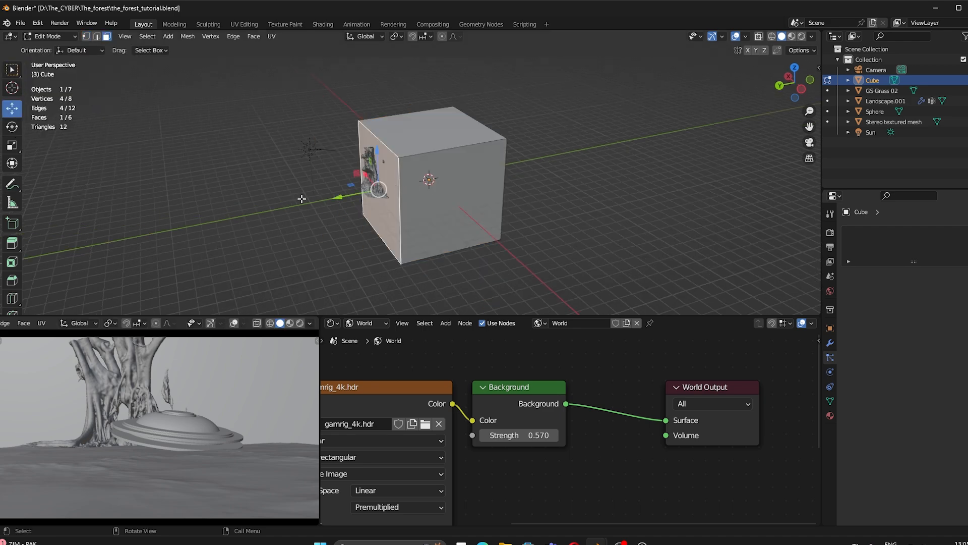
drag(342, 196, 259, 210)
Step: Push the +X side face out along X and the right face out along Y
middle_drag(259, 210, 461, 170)
click(460, 202)
middle_drag(460, 201, 419, 189)
drag(456, 210, 400, 208)
middle_drag(496, 222, 436, 221)
click(564, 216)
middle_drag(565, 216, 507, 223)
click(471, 221)
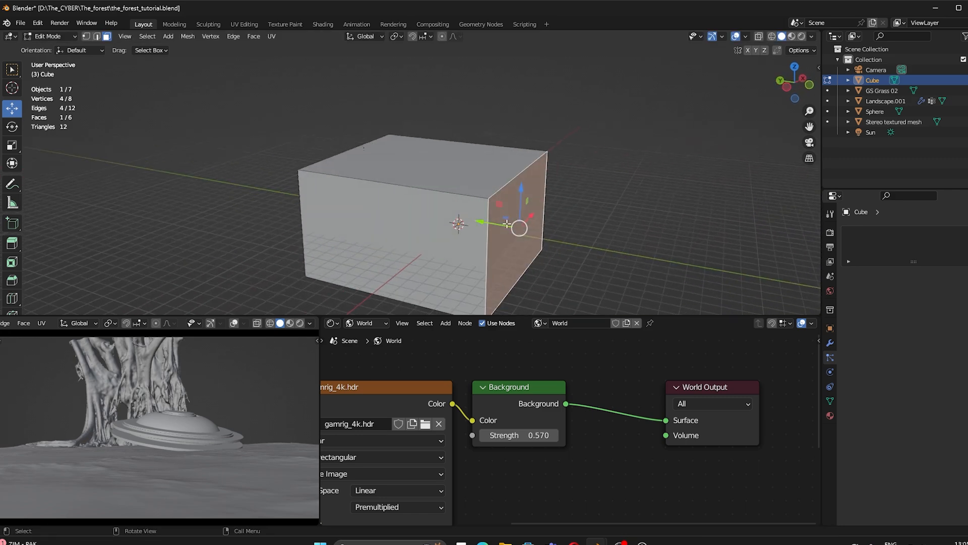
drag(488, 224, 507, 226)
Step: Raise the top face and move the bottom face along Z to enclose the scene
click(445, 173)
drag(436, 130, 438, 90)
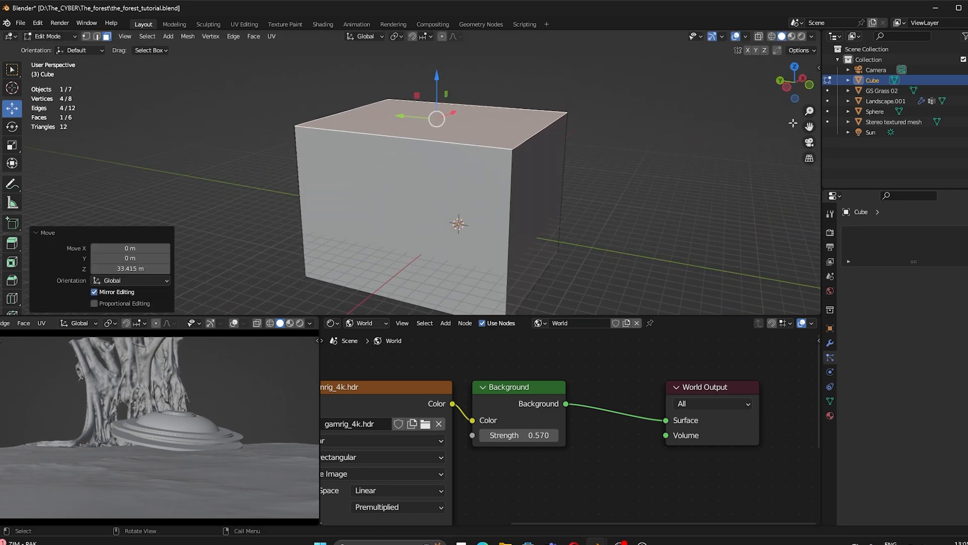
middle_drag(376, 282, 419, 193)
click(414, 280)
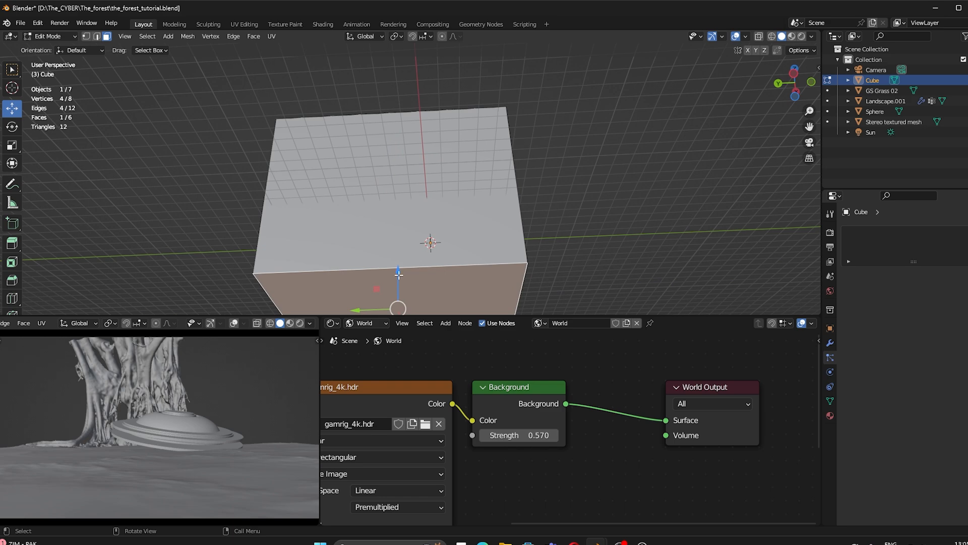
drag(398, 275, 399, 228)
middle_drag(520, 177, 565, 211)
Step: Back in Object Mode, set the cube's Viewport Display to show as Bounds
key(Tab)
click(830, 329)
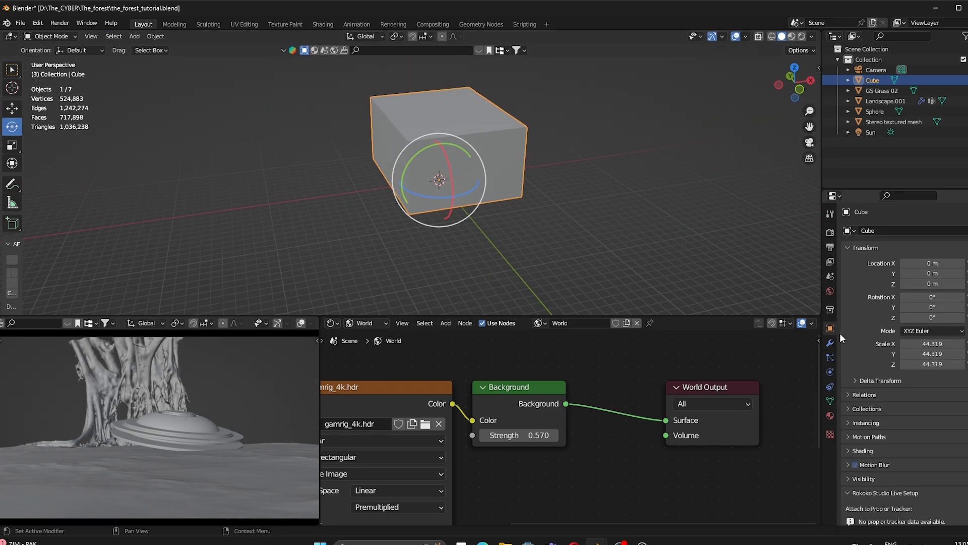
scroll(855, 413, down, 4)
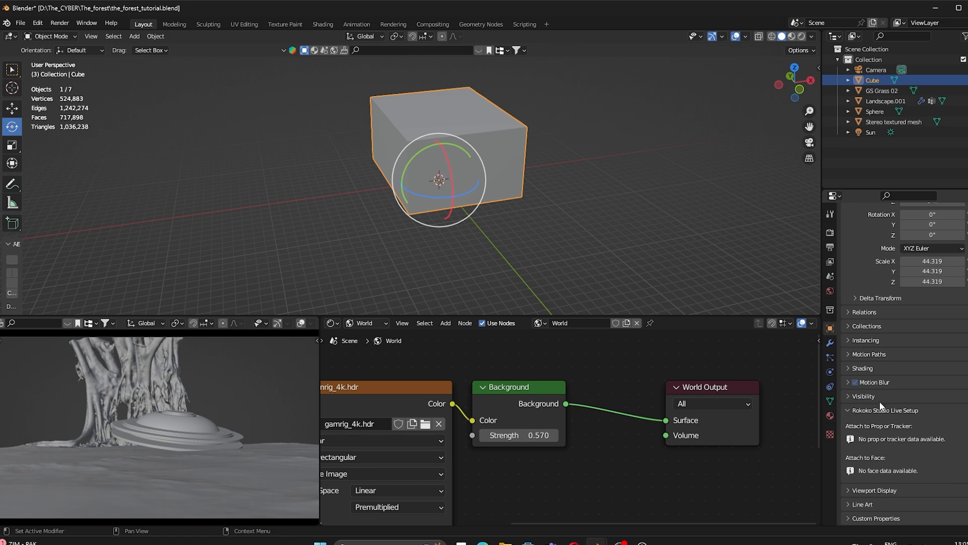
click(875, 489)
scroll(889, 488, down, 3)
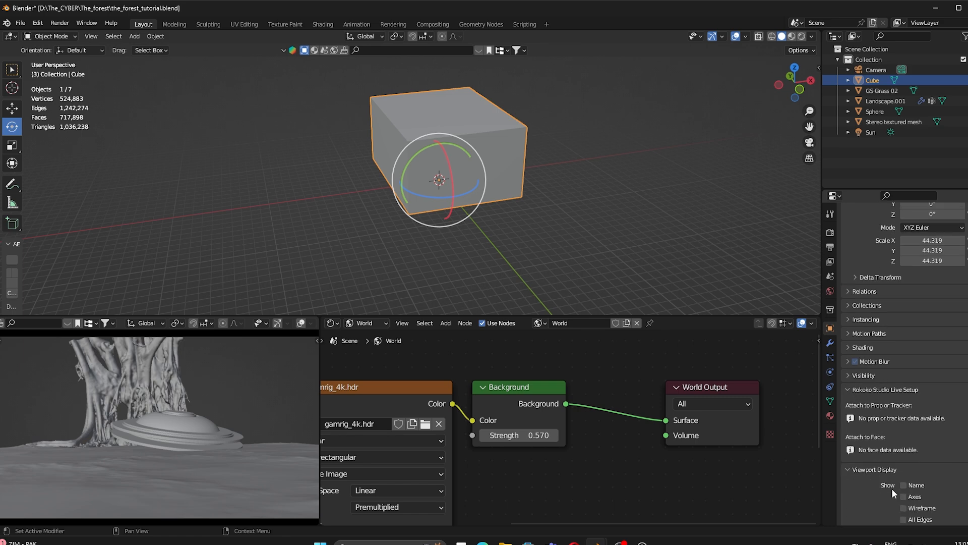
click(928, 474)
click(928, 462)
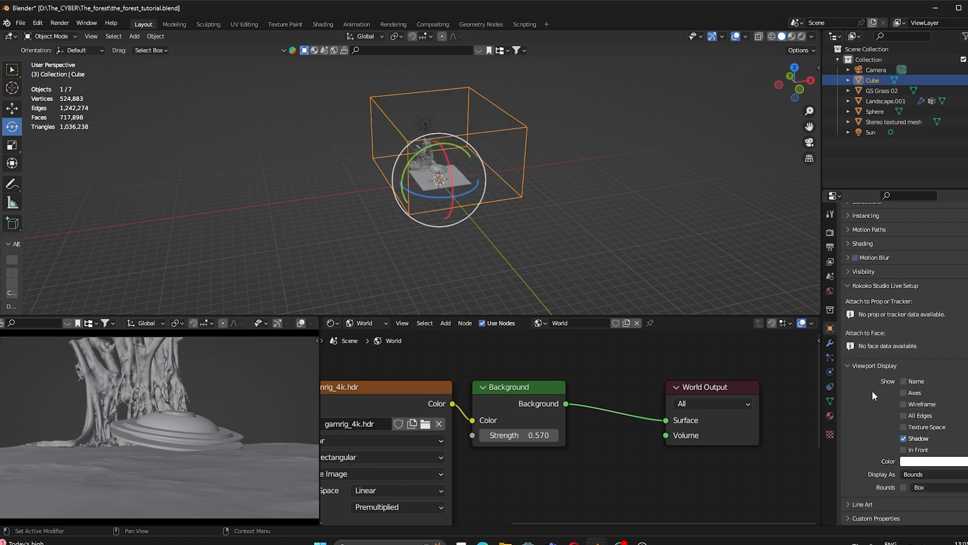
click(550, 180)
middle_drag(550, 180, 544, 308)
Step: Give the bounds box a new Object material and delete its Principled BSDF node
click(643, 246)
key(ctrl+s)
click(354, 324)
click(378, 337)
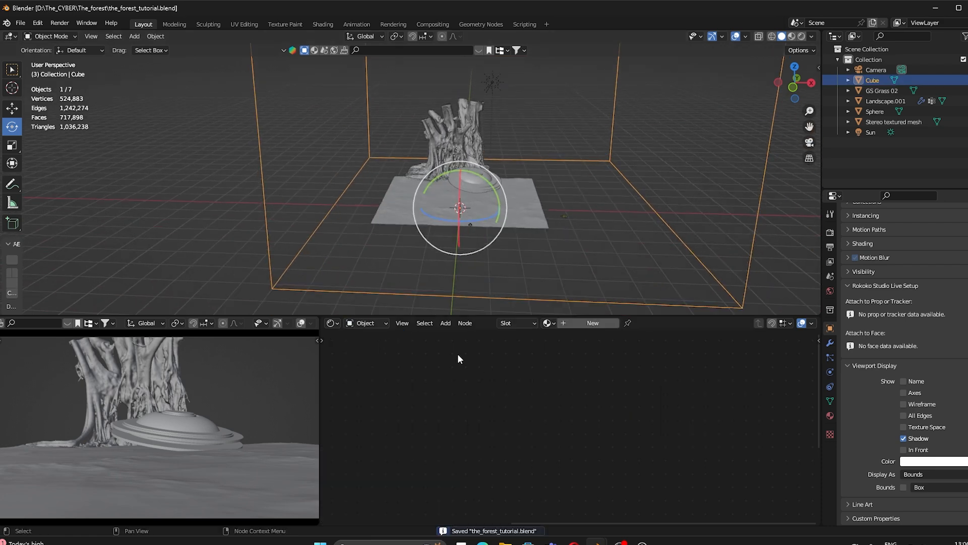
click(593, 323)
click(545, 363)
click(552, 408)
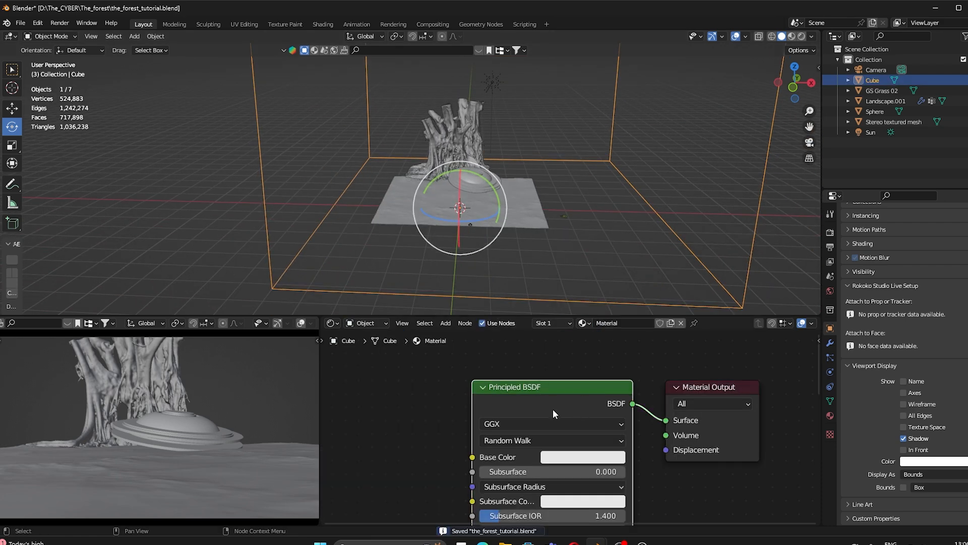
key(Delete)
Step: Add a Volume Scatter node and link it to the Material Output's Volume input
key(shift+a)
click(542, 395)
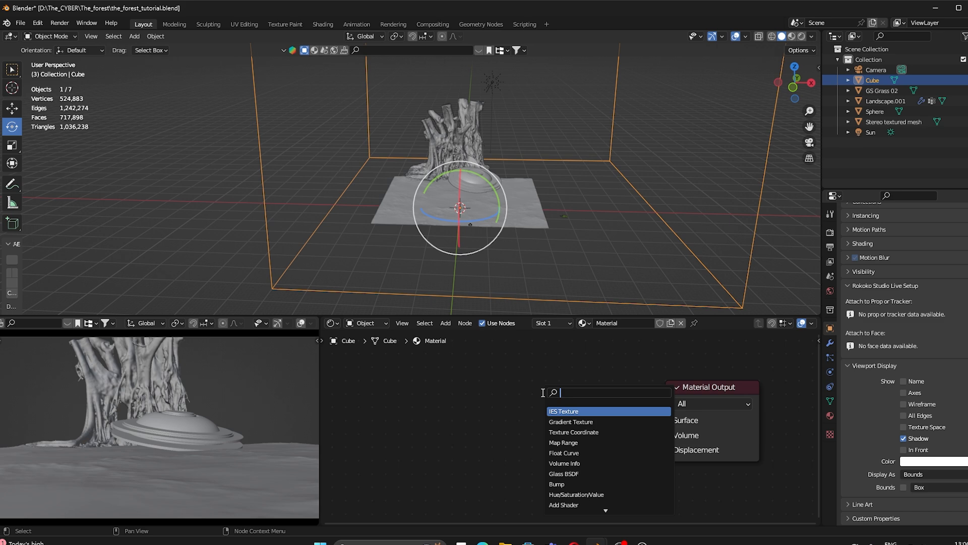
text(vol)
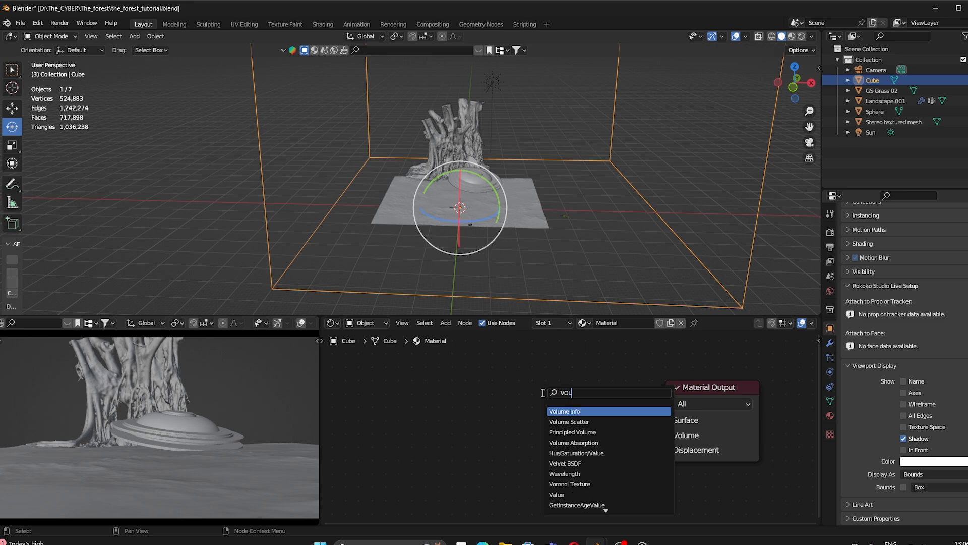
key(Return)
click(506, 394)
drag(610, 400, 666, 435)
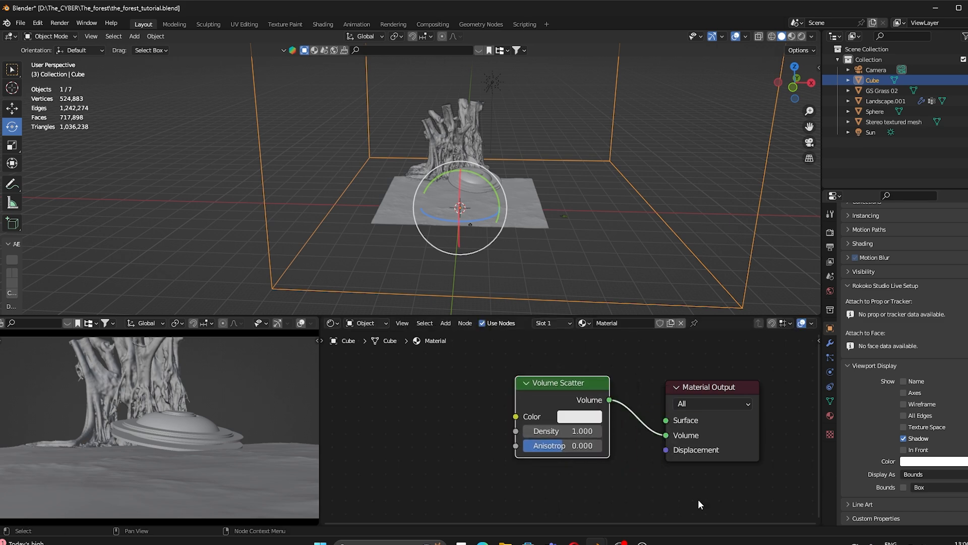
Step: Set Volume Scatter Density to 0.010, save, and switch the preview to Rendered
click(575, 431)
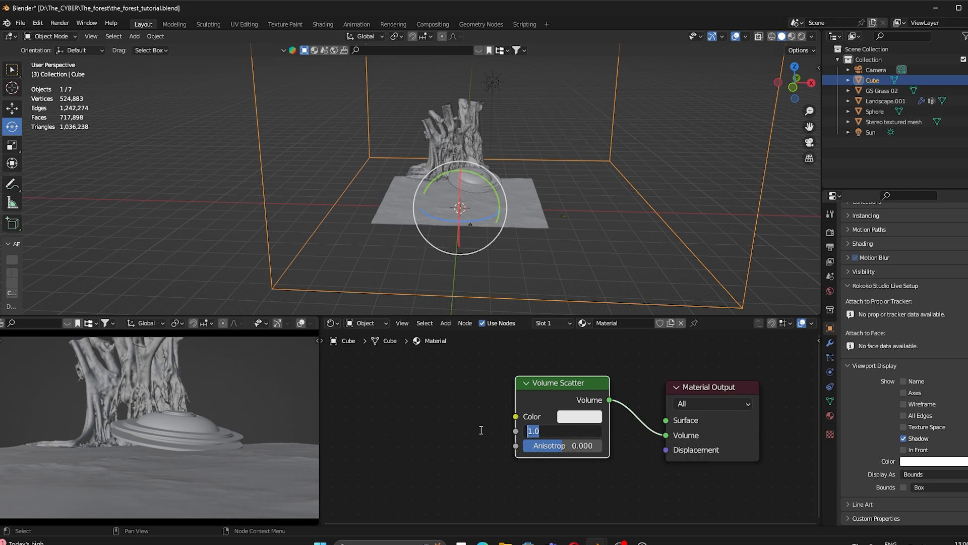
text(0.01)
key(Return)
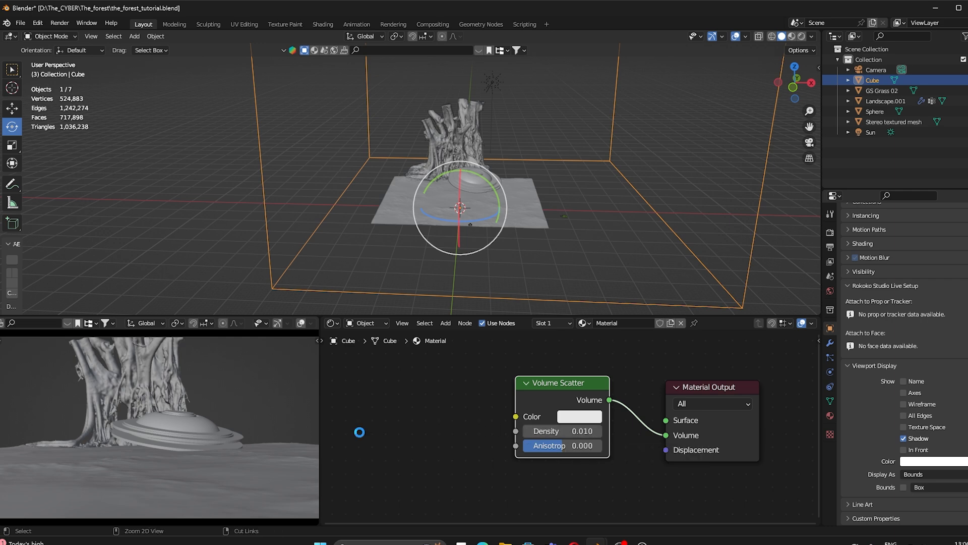
key(ctrl+s)
key(z)
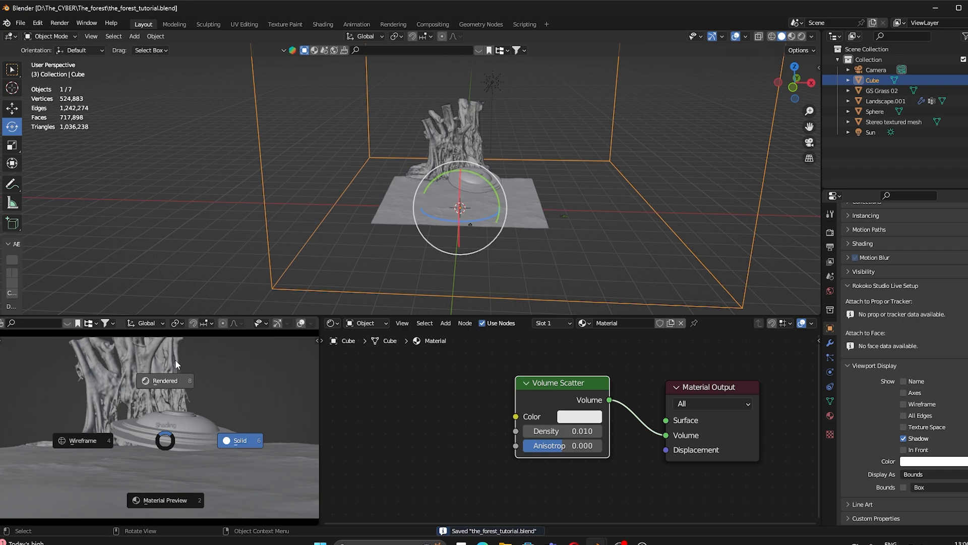
click(206, 316)
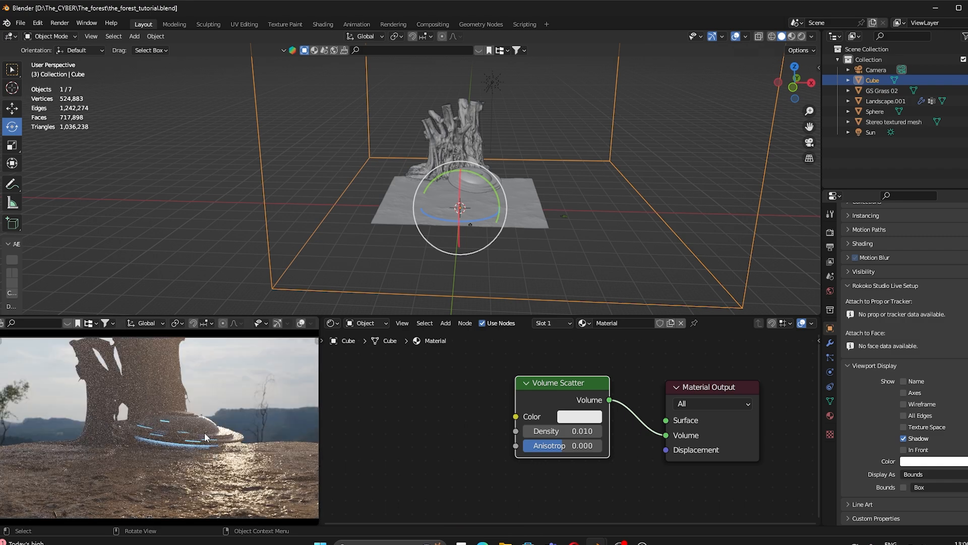
Step: Raise Volume Scatter Anisotropy to 0.767 and orbit to view the hazy scene
drag(569, 449, 602, 450)
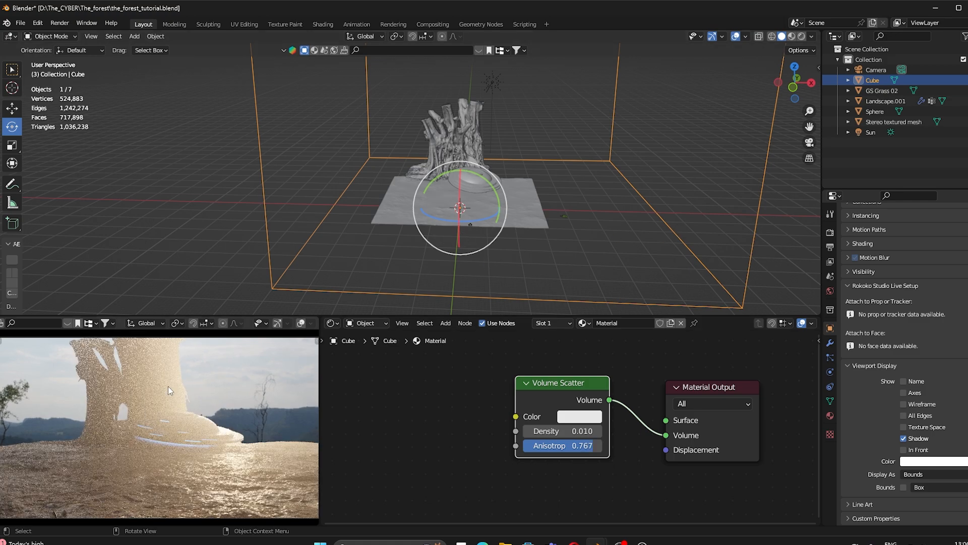
scroll(267, 403, up, 3)
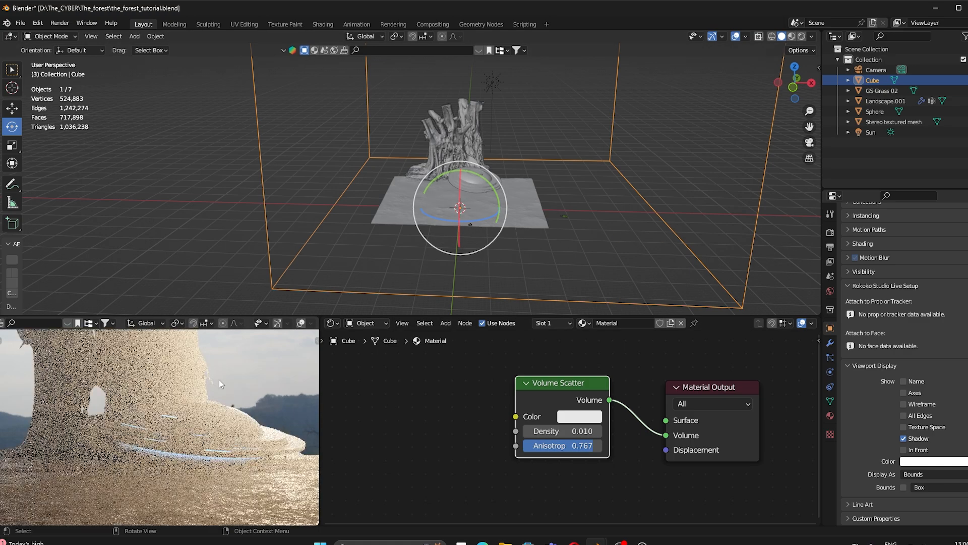
scroll(219, 379, up, 3)
scroll(219, 379, down, 5)
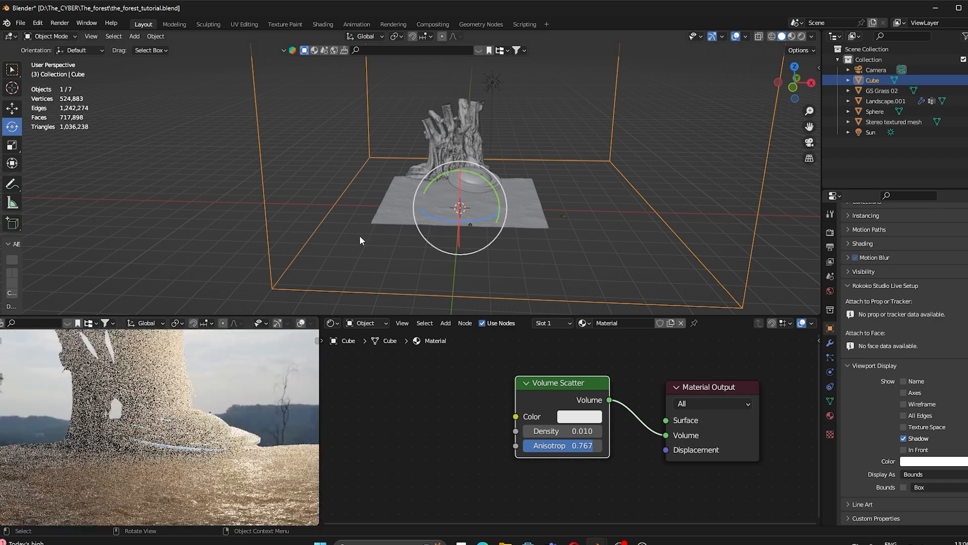
middle_drag(361, 237, 446, 240)
scroll(446, 241, up, 4)
click(580, 289)
Step: Set the camera's clip end to 10000 m and preview the scene through the camera
click(525, 272)
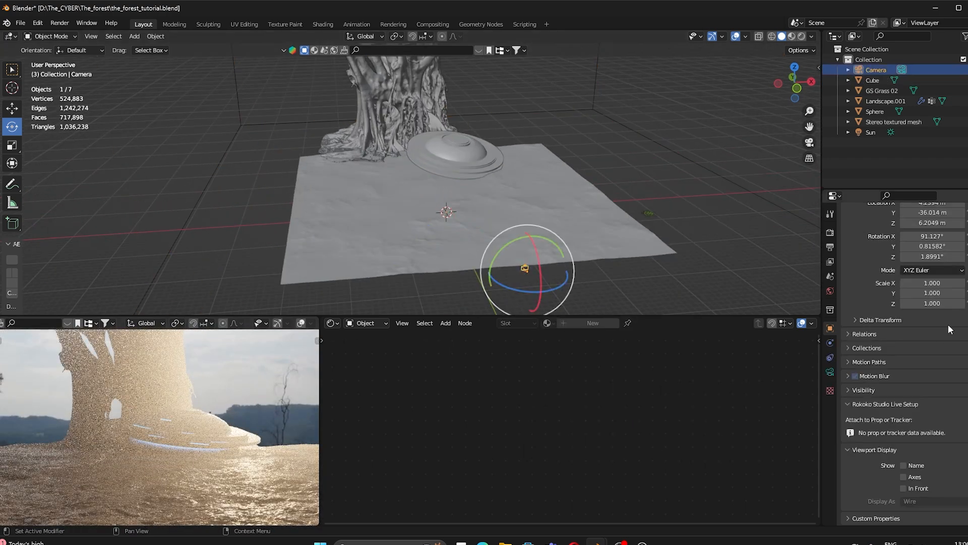
click(830, 371)
click(913, 346)
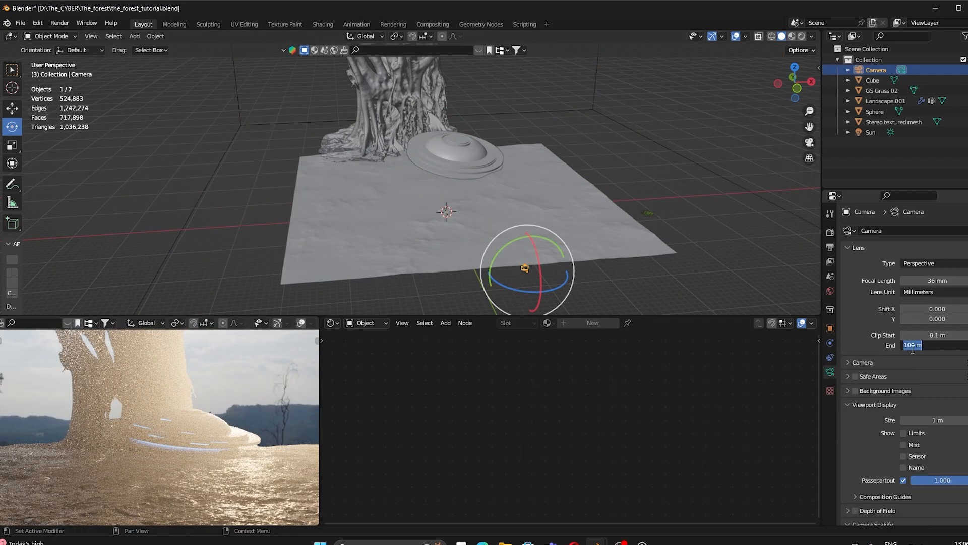
key(Return)
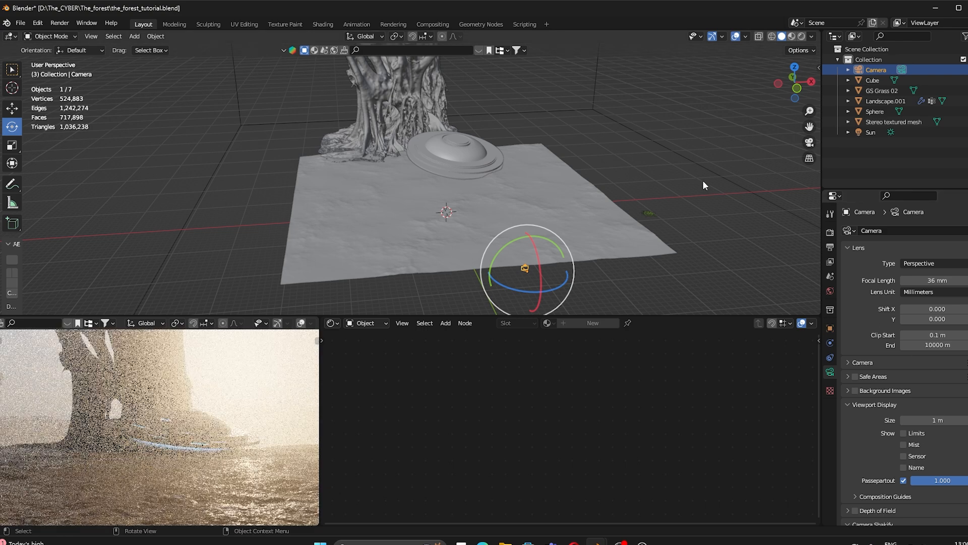
key(KP_0)
key(Home)
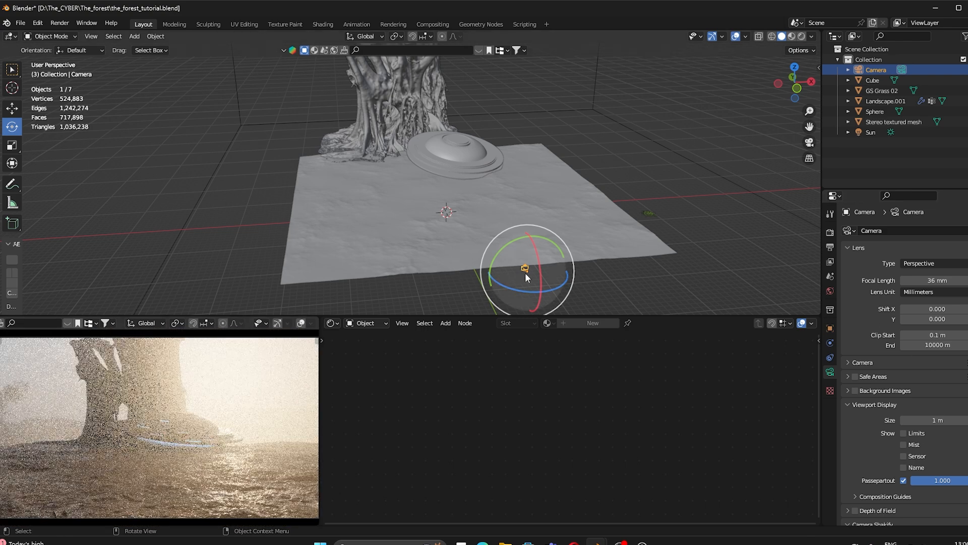
Step: Lower the fog cube's Volume Scatter density to 0.002
click(681, 156)
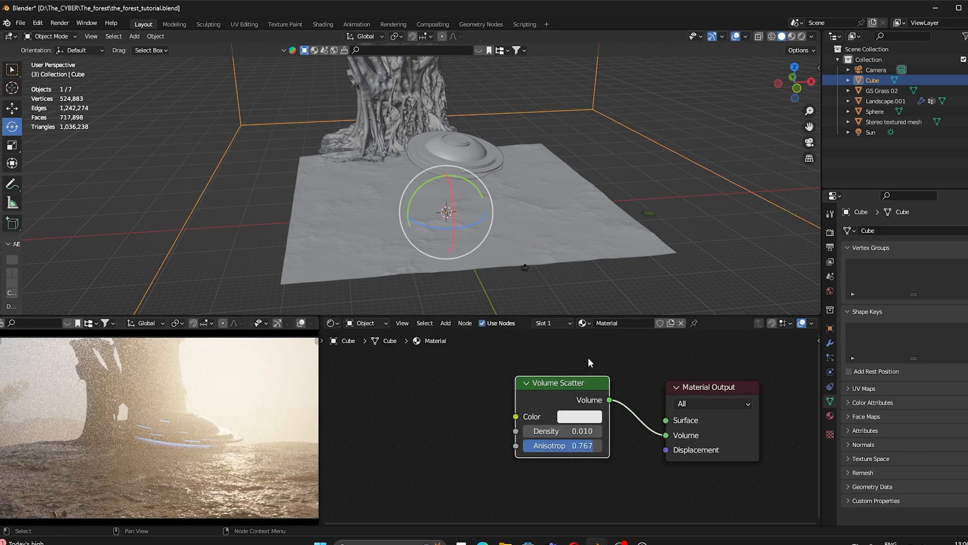
click(556, 362)
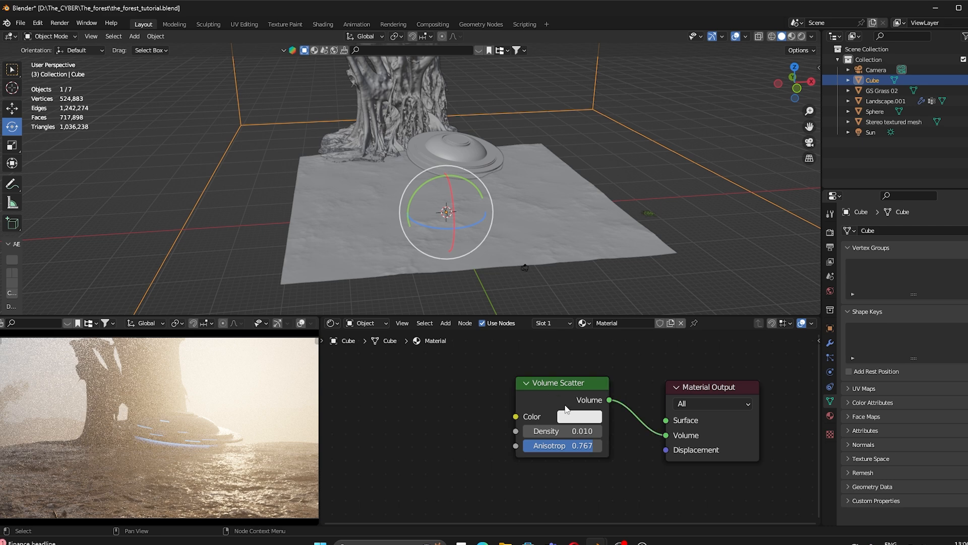
click(574, 432)
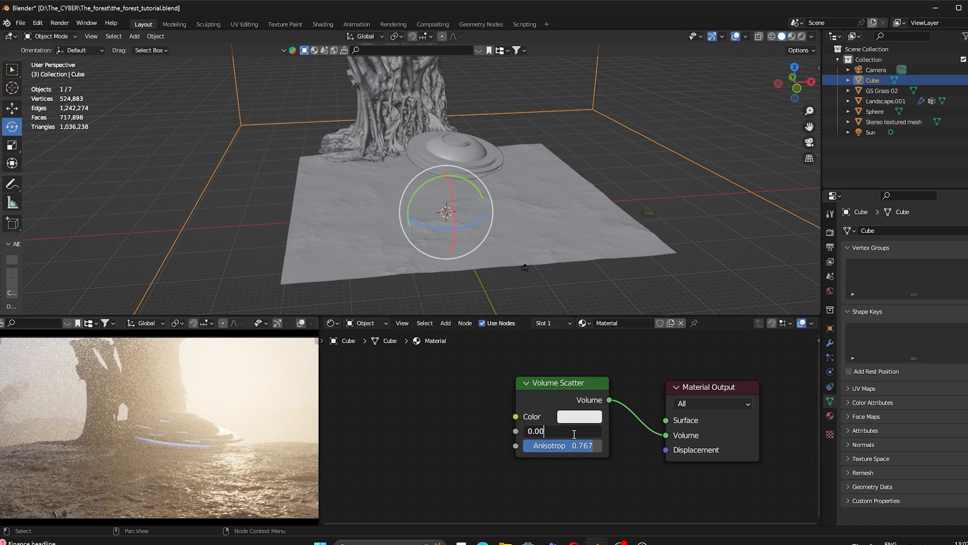
text(0.002)
key(Return)
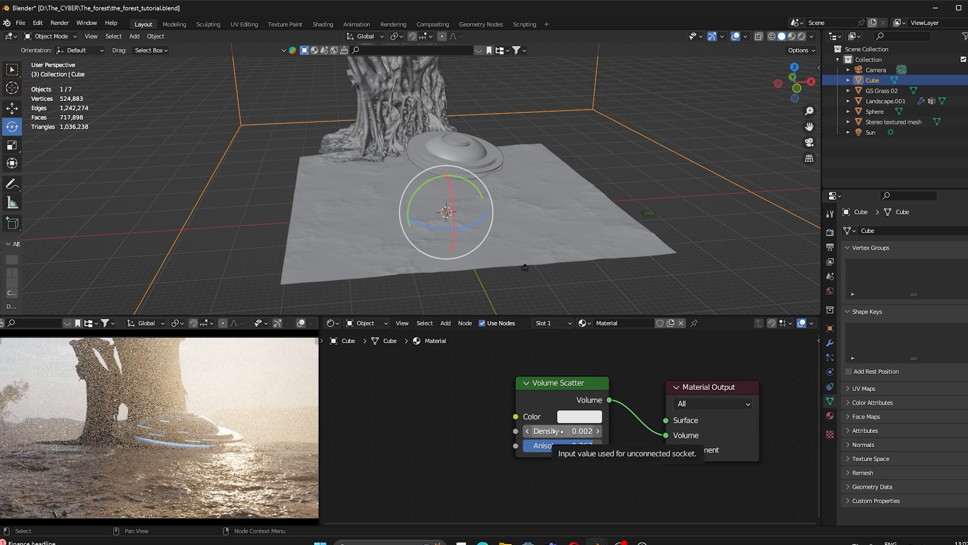
Step: Set the landscape's grass particle Viewport Display Amount to 100%
click(519, 253)
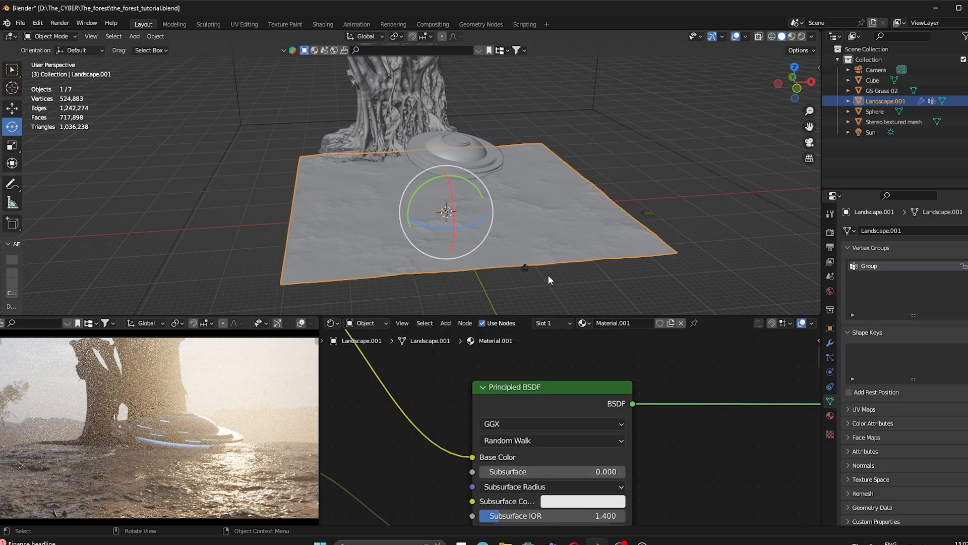
click(830, 357)
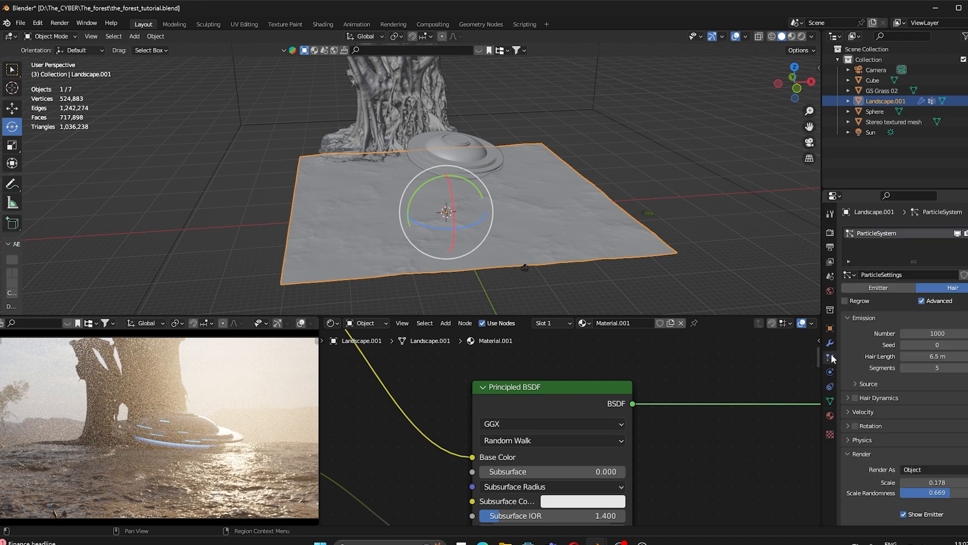
scroll(917, 431, down, 10)
drag(928, 409, 967, 409)
Step: Rotate the Sun around its X and Z axes to change the light direction
click(646, 166)
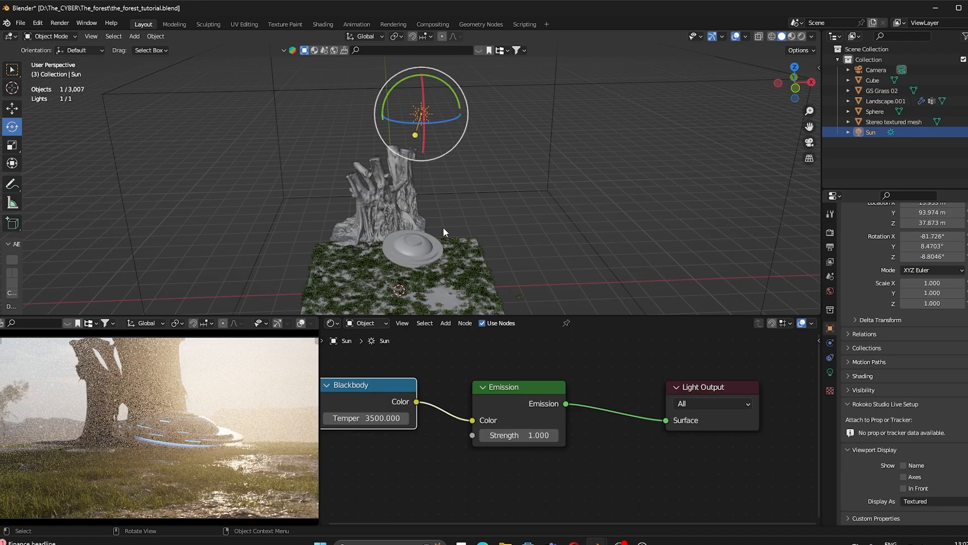
mouse_move(400, 122)
mouse_down()
mouse_move(410, 123)
mouse_move(402, 124)
mouse_up()
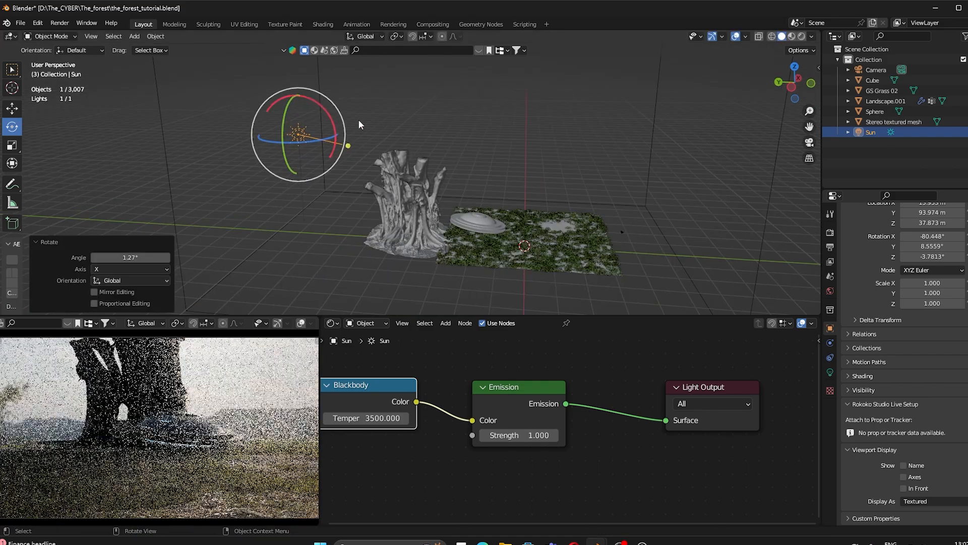
drag(324, 93, 330, 96)
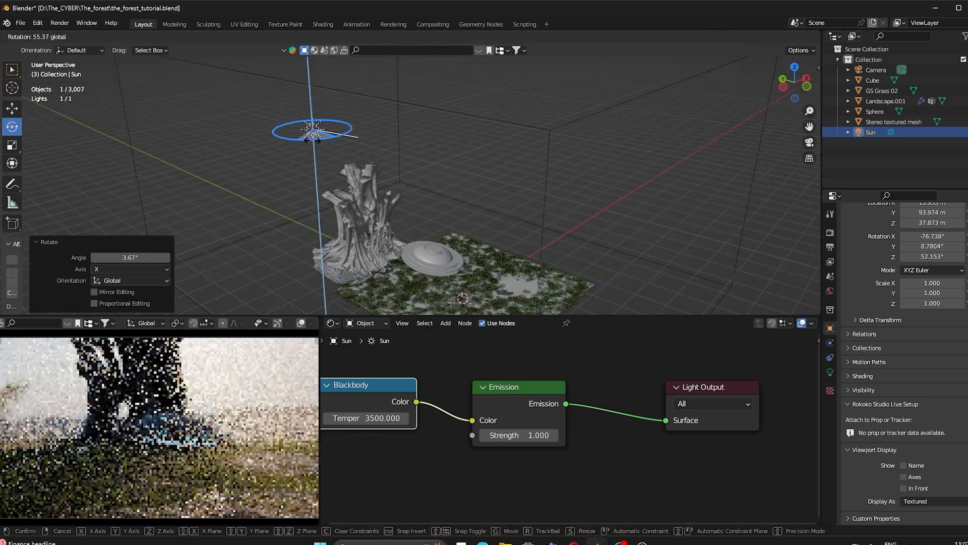
drag(313, 141, 296, 147)
drag(305, 140, 301, 142)
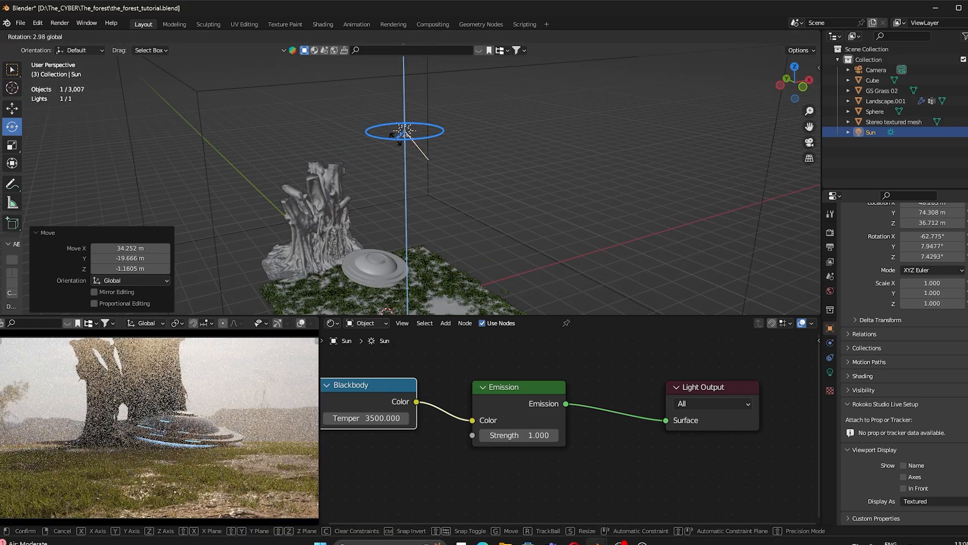
drag(396, 137, 398, 139)
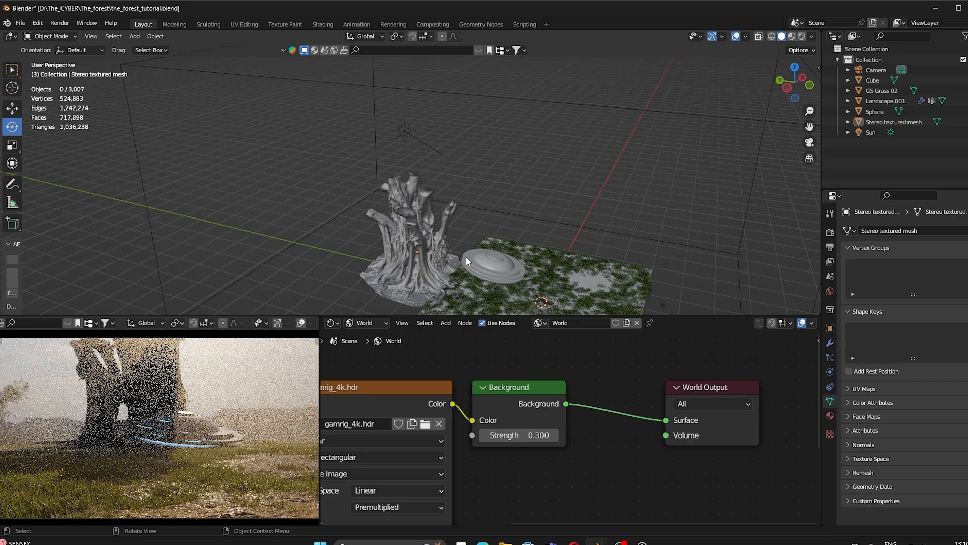
Step: View through the scene camera and switch the lower preview to solid shading
key(KP_0)
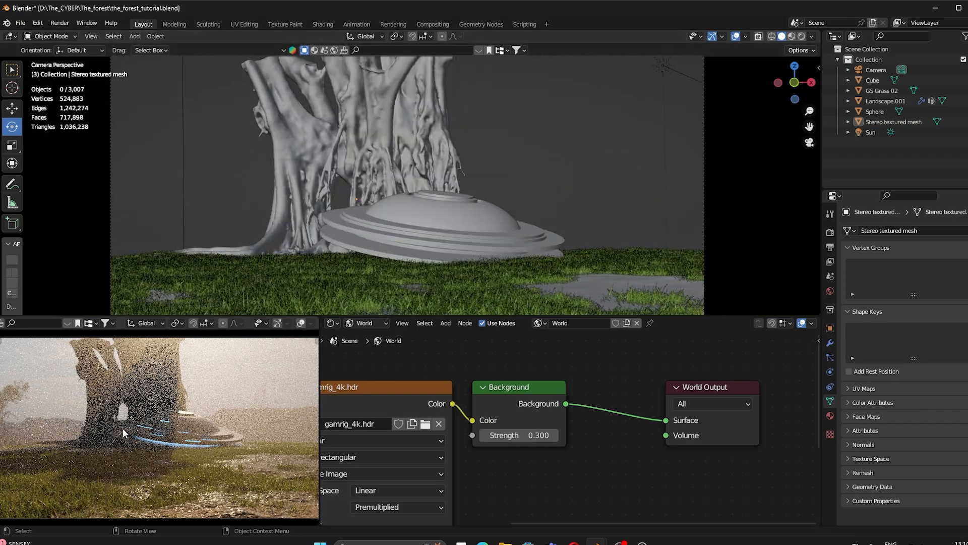
key(z)
click(270, 430)
middle_drag(466, 134, 484, 167)
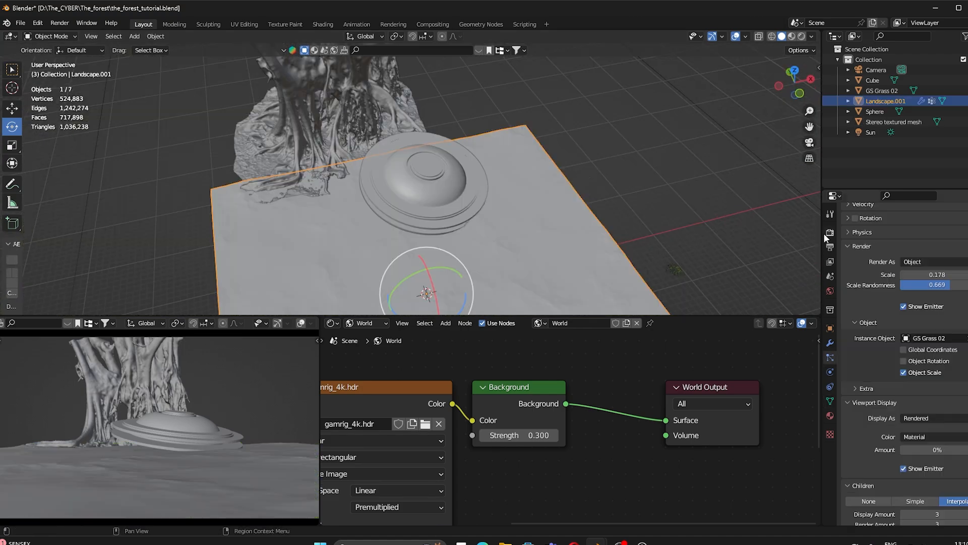
Step: Set render Max Samples to 150 and Light Paths volume bounces to 4
click(919, 272)
scroll(919, 275, up, 4)
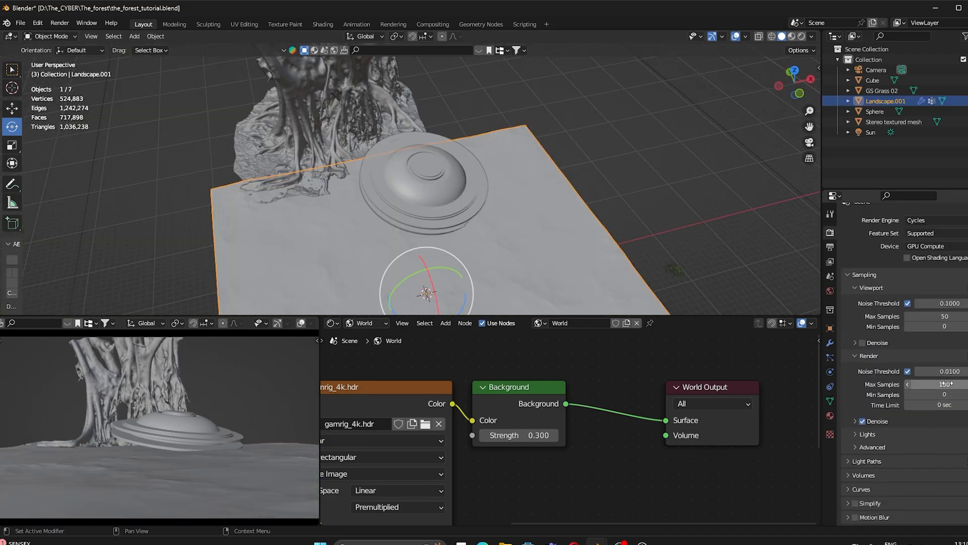
scroll(926, 454, down, 3)
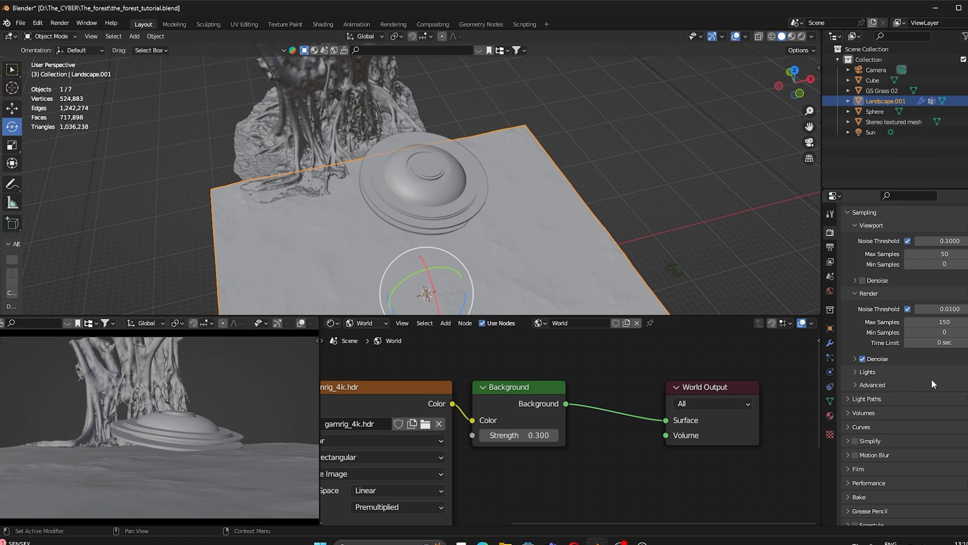
click(867, 399)
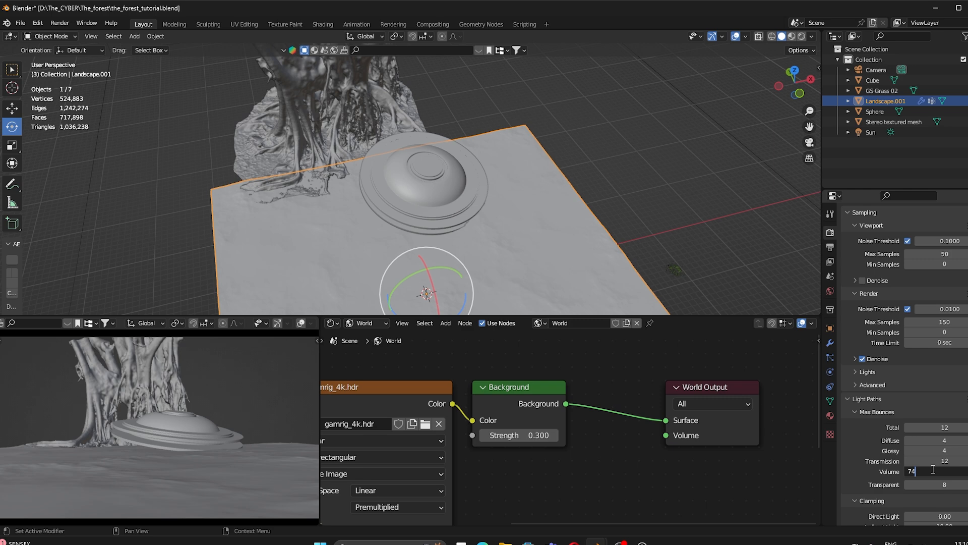
key(Return)
scroll(933, 469, down, 6)
Step: Save the blend file and render the final image
key(ctrl+s)
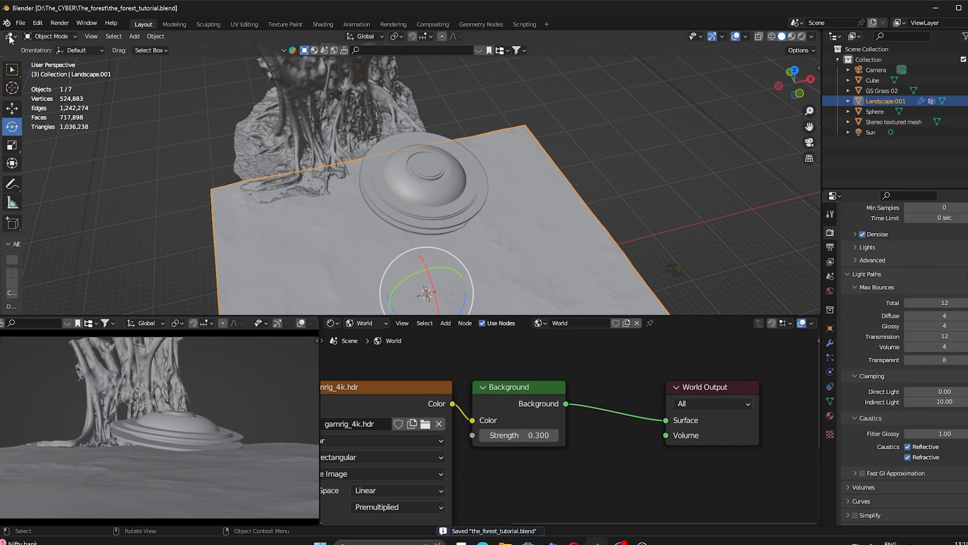
click(65, 23)
click(76, 35)
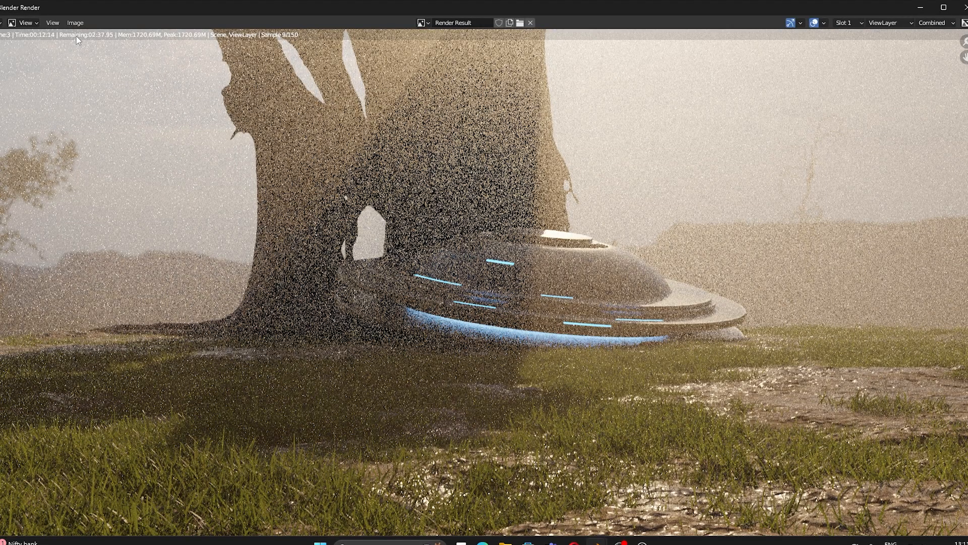
Step: Wait for the 150-sample render to finish and zoom in and out on the Render Result
scroll(77, 36, down, 3)
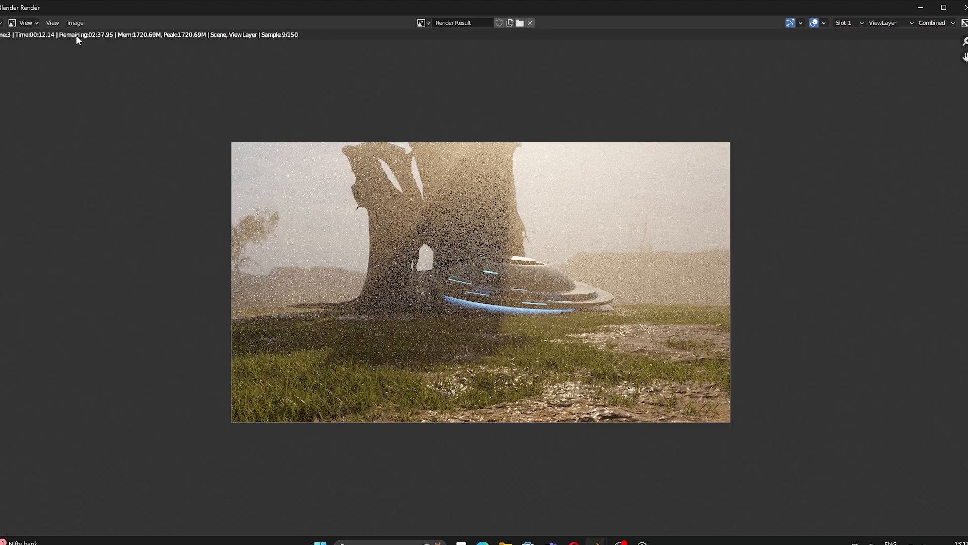
scroll(515, 350, up, 2)
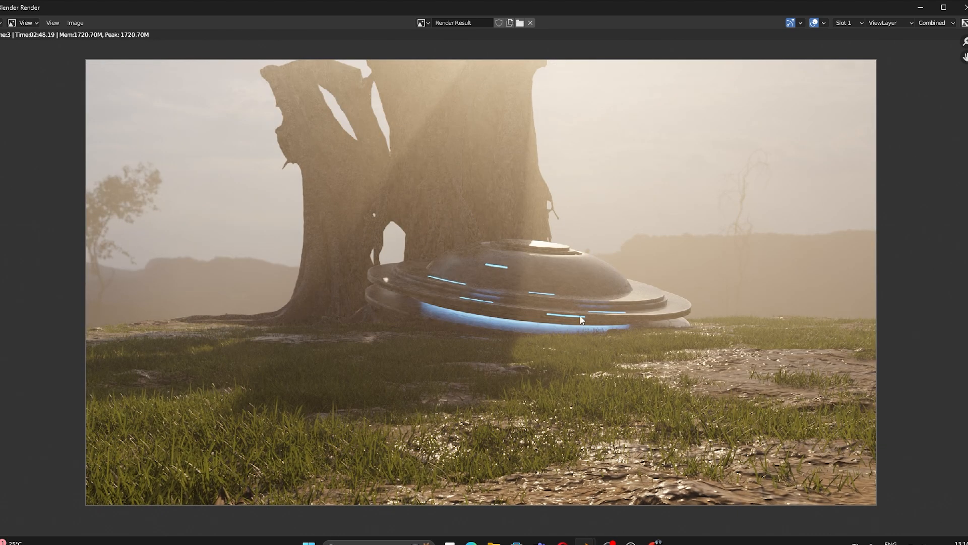
scroll(577, 315, down, 3)
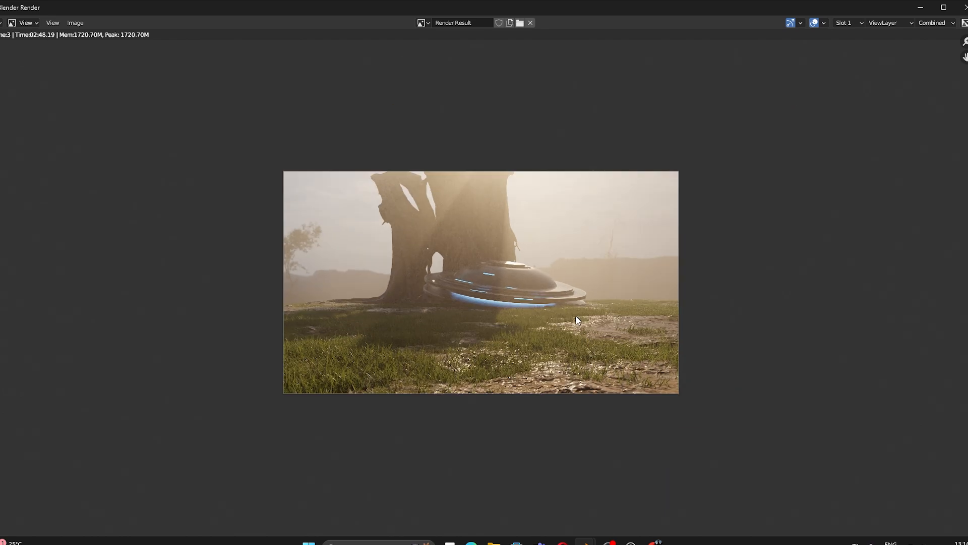
scroll(568, 280, up, 8)
scroll(504, 309, down, 4)
scroll(503, 309, up, 3)
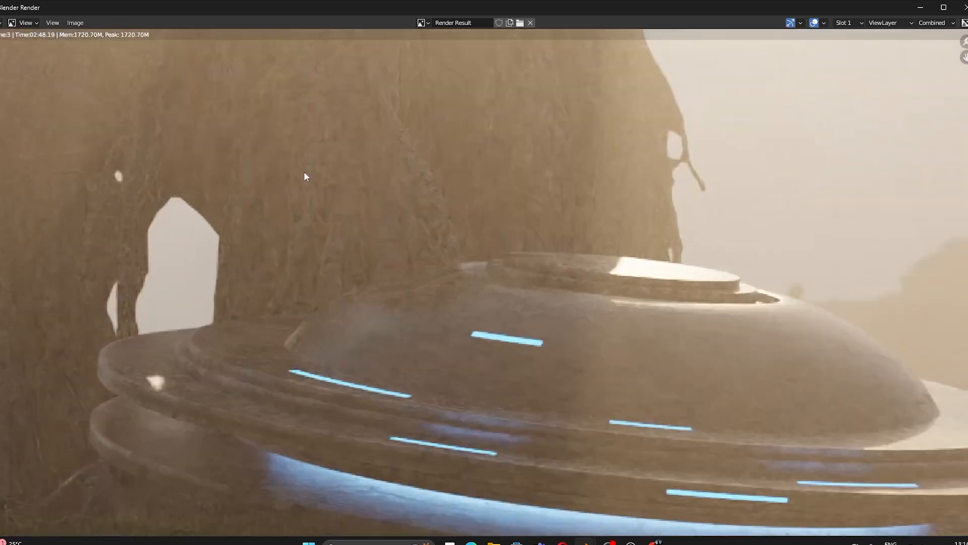
scroll(425, 250, down, 5)
scroll(512, 266, down, 2)
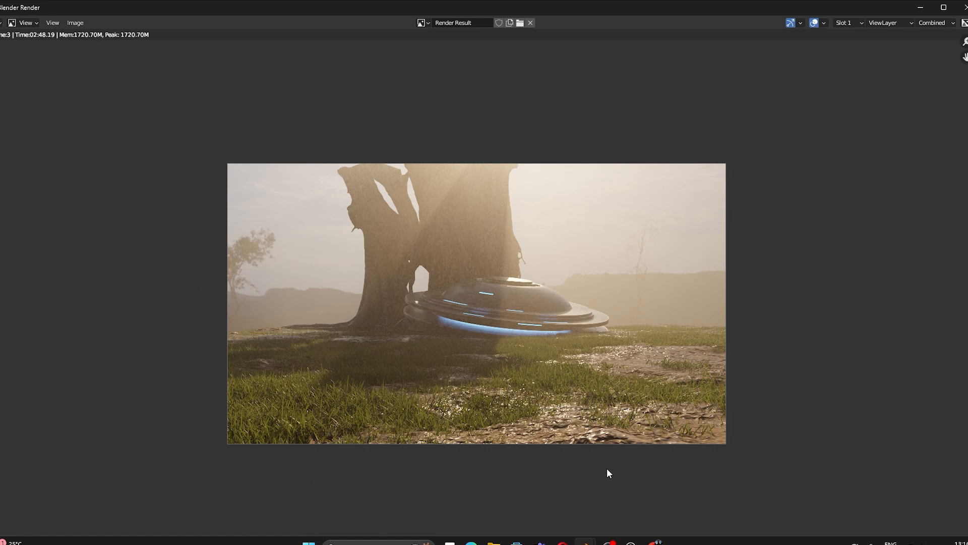
Step: Back in the main scene, enlarge, reposition and slightly tilt the UFO dish
click(551, 463)
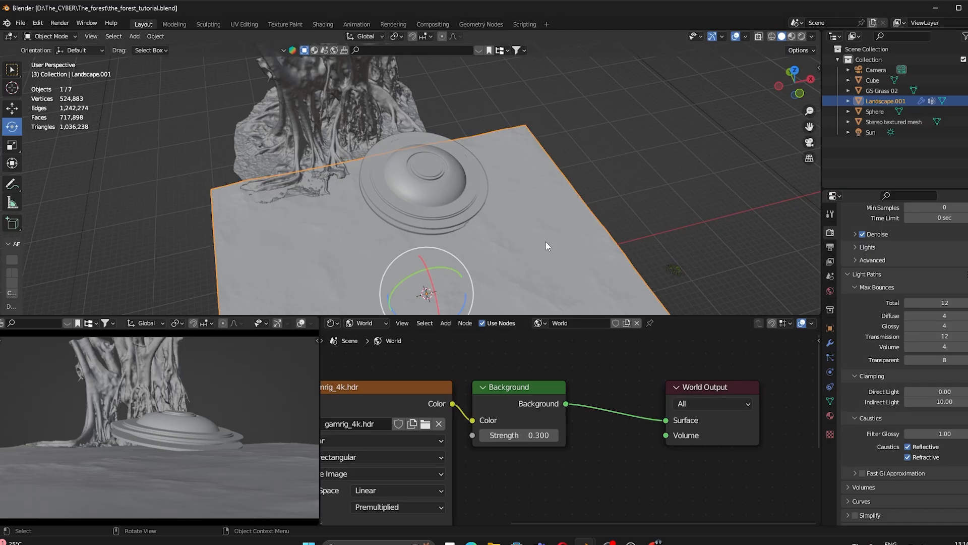
scroll(436, 118, up, 2)
mouse_move(438, 216)
shift+middle_down()
mouse_move(437, 118)
mouse_move(444, 223)
shift+middle_up()
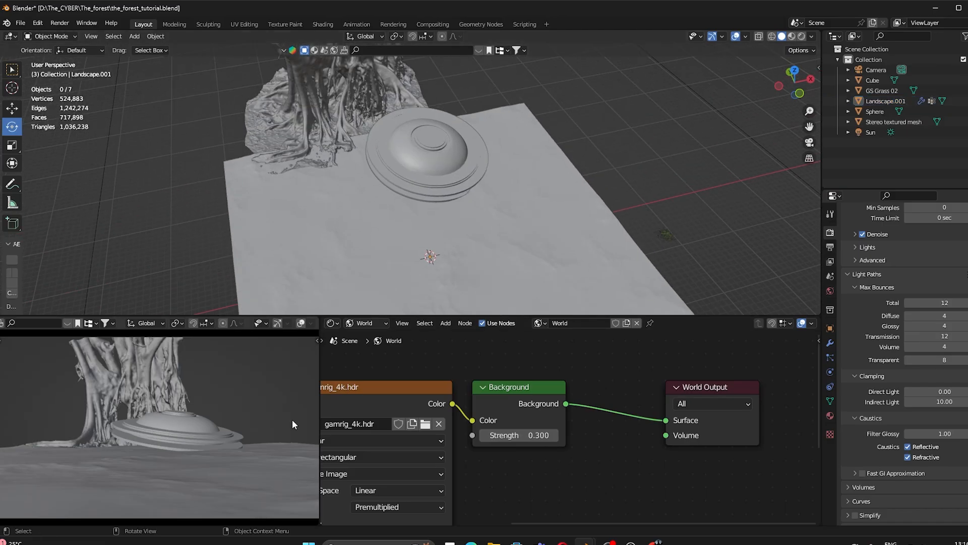
click(405, 133)
key(KP_1)
key(s)
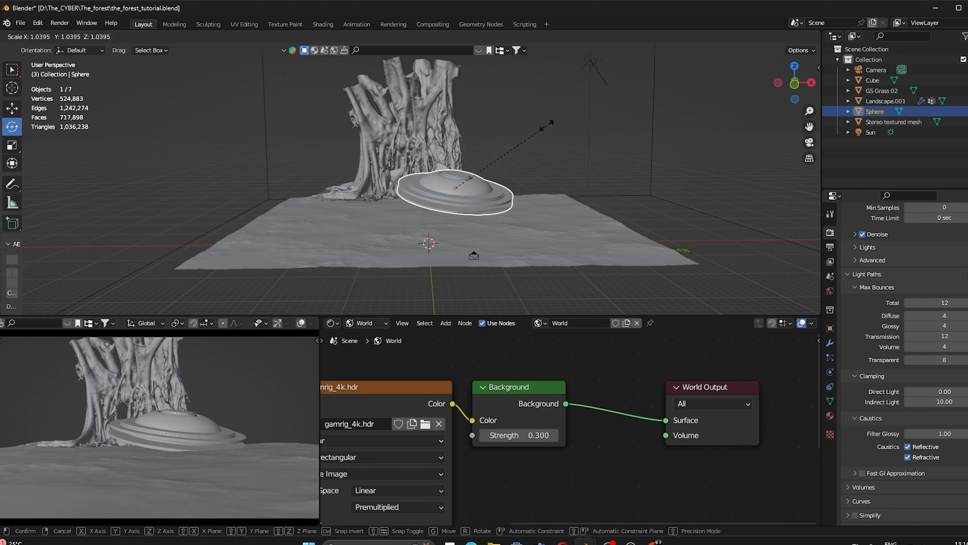
click(553, 112)
key(g)
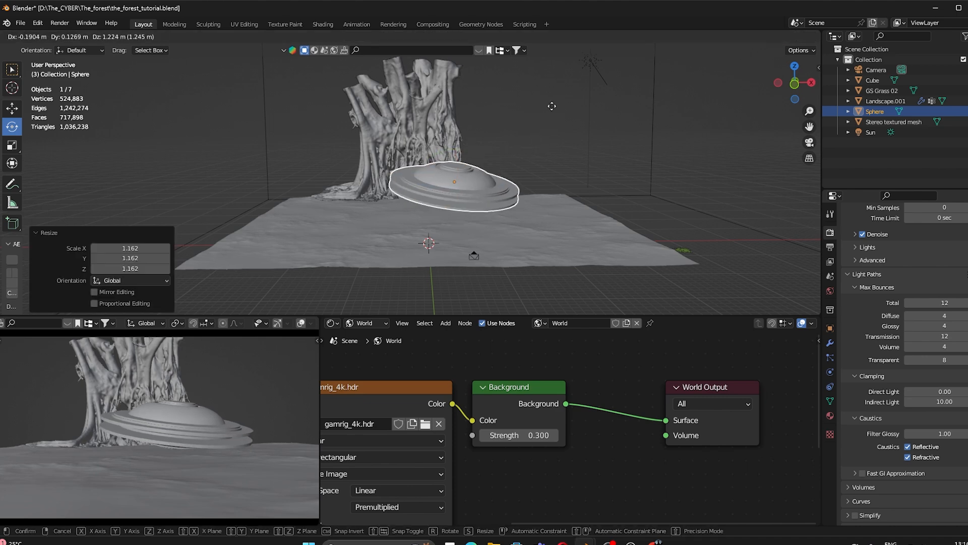
click(550, 108)
drag(481, 157, 459, 172)
key(g)
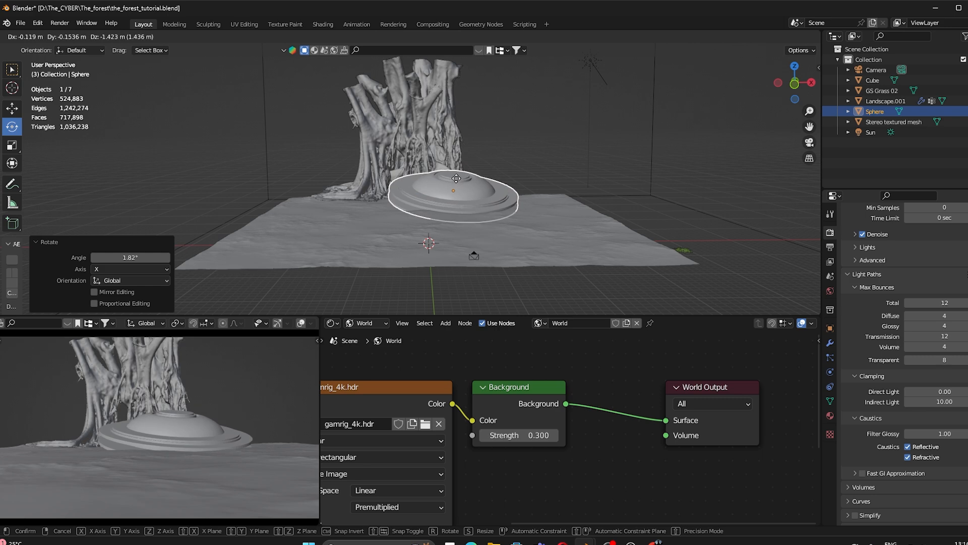
click(460, 179)
Step: Turn the tree trunk 190° around and switch the lower preview to rendered shading
click(448, 144)
middle_drag(448, 143, 447, 193)
drag(390, 193, 419, 137)
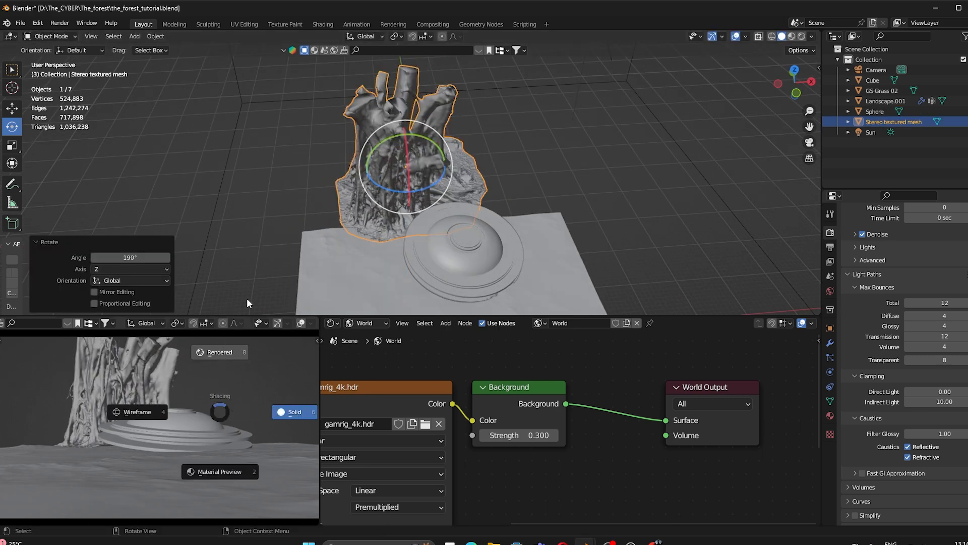
click(324, 237)
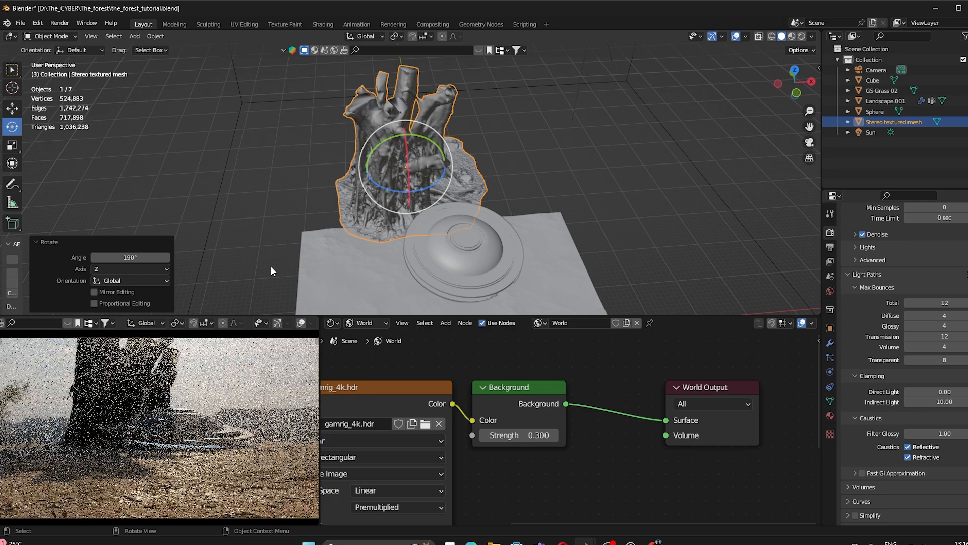
click(271, 267)
click(466, 243)
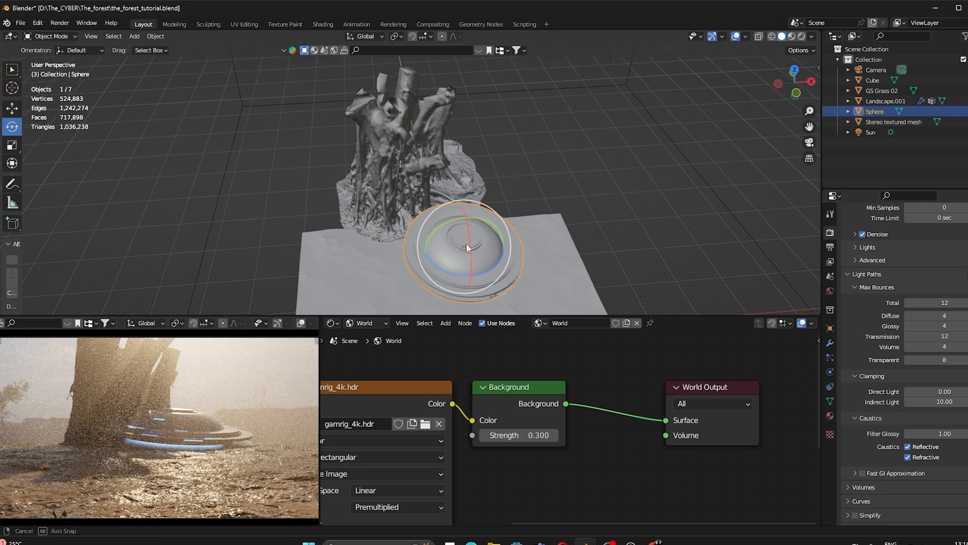
middle_drag(466, 243, 523, 218)
Step: Scale the dish up slightly and copy the left oak's foliage and trunk
key(s)
click(525, 168)
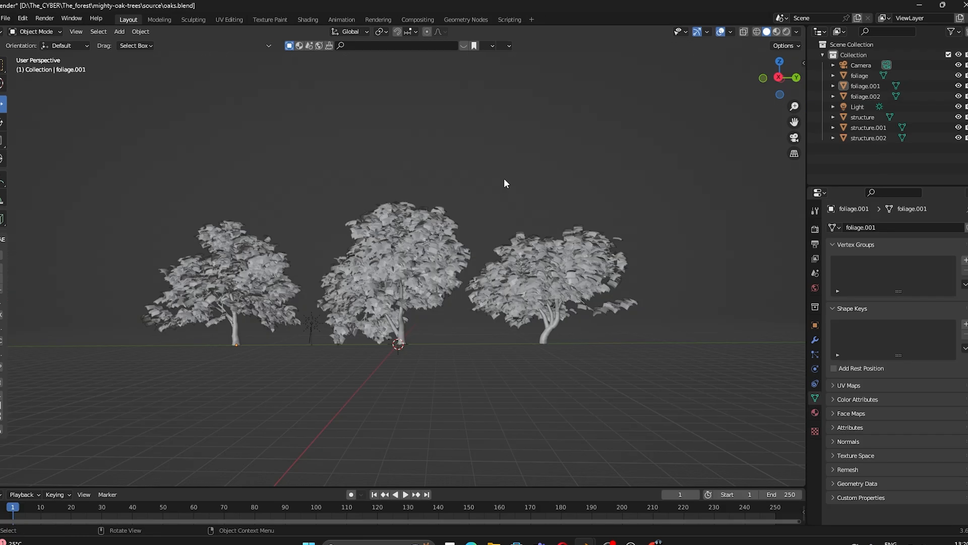
middle_drag(323, 281, 402, 306)
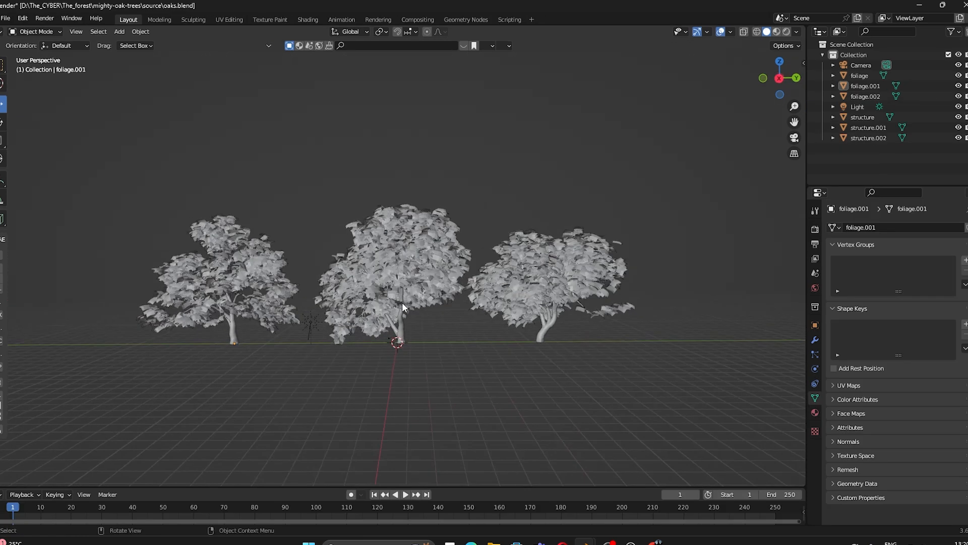
drag(119, 264, 246, 355)
key(ctrl+c)
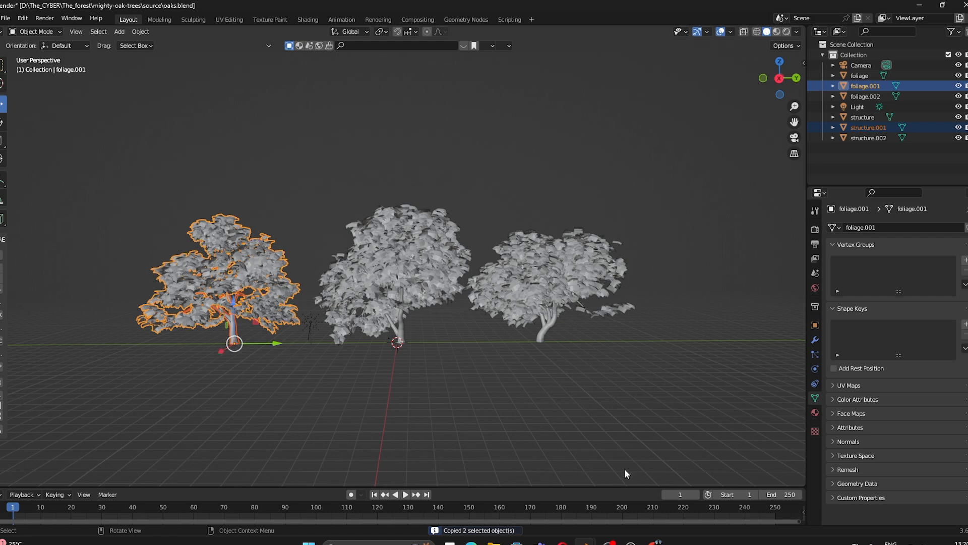
Step: Paste the oak into the_forest_tutorial, shrink it to about half size and move it beside the dome
mouse_move(578, 534)
click(576, 480)
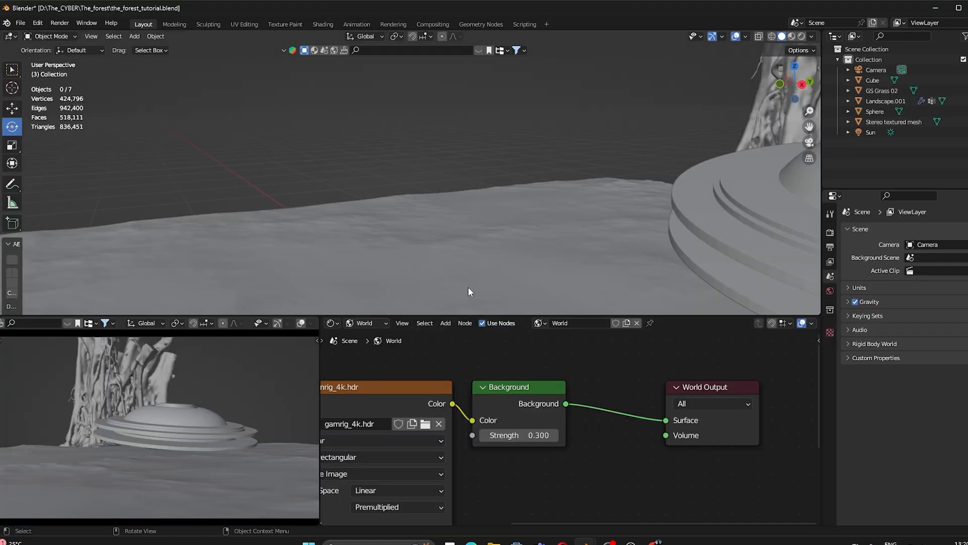
middle_drag(468, 292, 371, 217)
key(ctrl+v)
scroll(494, 228, down, 5)
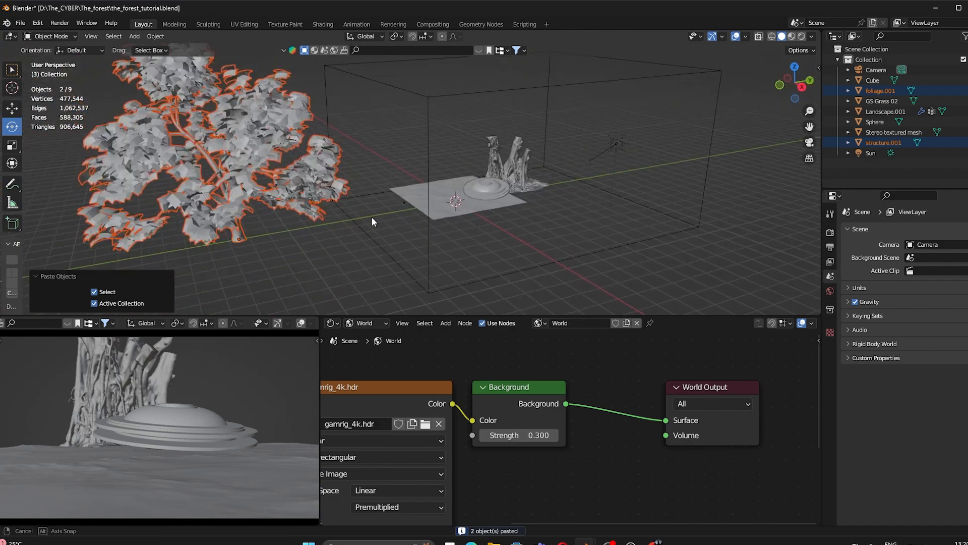
key(s)
click(386, 206)
click(12, 109)
drag(243, 241, 434, 197)
middle_drag(453, 227, 510, 222)
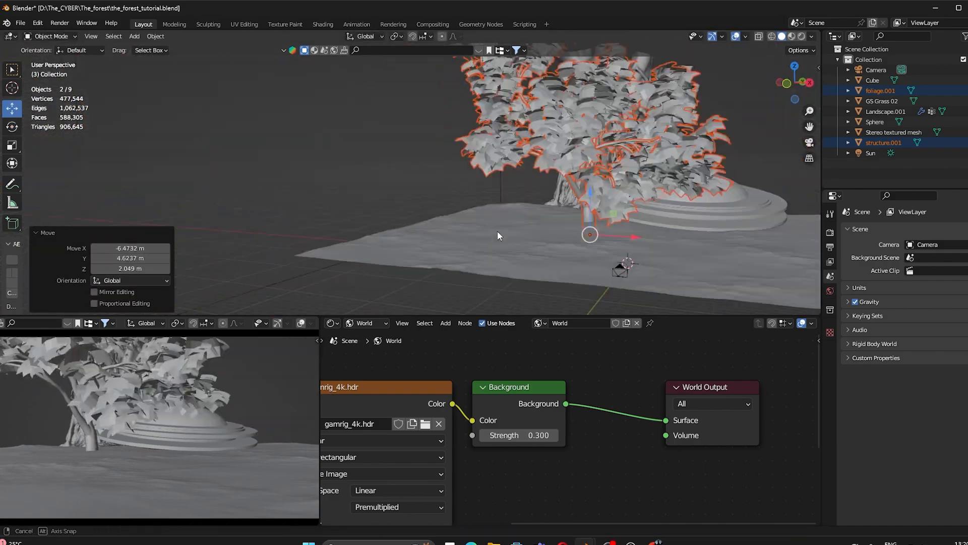
Step: Adjust the tree's rotation, size and position beside the dome, then save
key(r)
key(s)
drag(524, 176, 555, 177)
middle_drag(545, 181, 558, 211)
click(592, 152)
shift+click(585, 174)
drag(640, 169, 596, 184)
middle_drag(596, 183, 585, 161)
key(ctrl+s)
Step: Join structure.001 into foliage.001, nudge the tree into place and save
shift+click(584, 172)
key(ctrl+j)
drag(591, 170, 588, 167)
key(g)
click(599, 168)
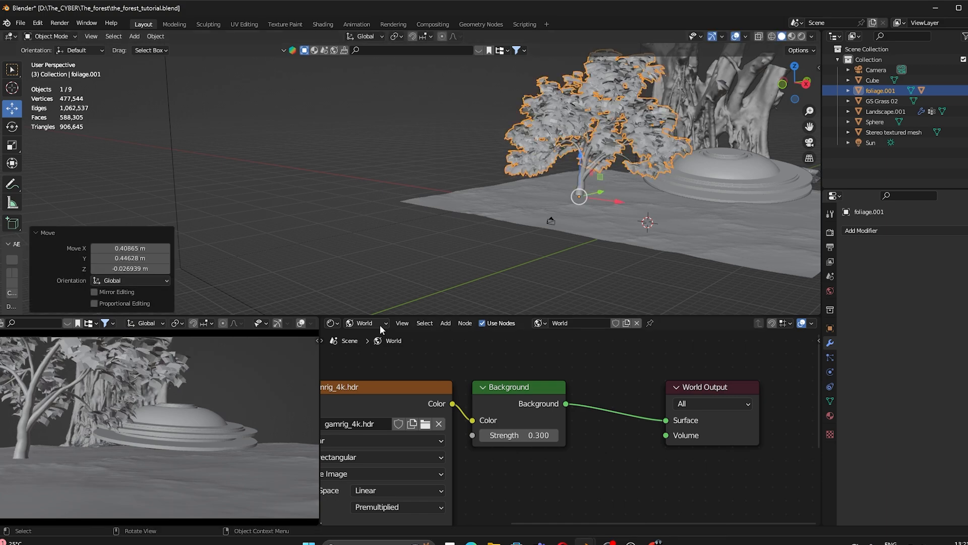
key(ctrl+s)
Step: Show the camera preview in rendered shading and reselect the tree foliage.001
key(z)
click(310, 204)
click(310, 205)
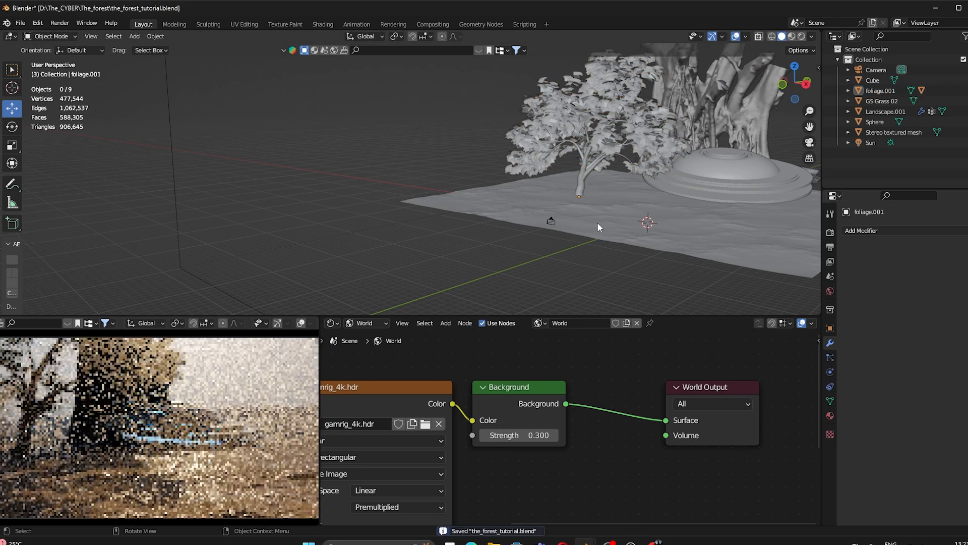
middle_drag(591, 218, 520, 222)
click(534, 142)
Step: Rotate the oak around Z, then lock the camera to the view and reframe on the dome and grass
key(r)
key(z)
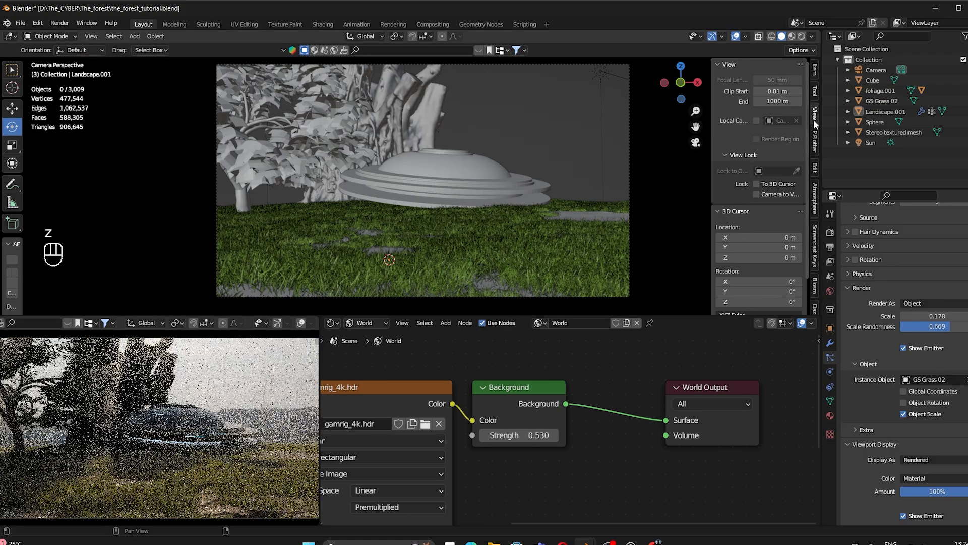
click(760, 195)
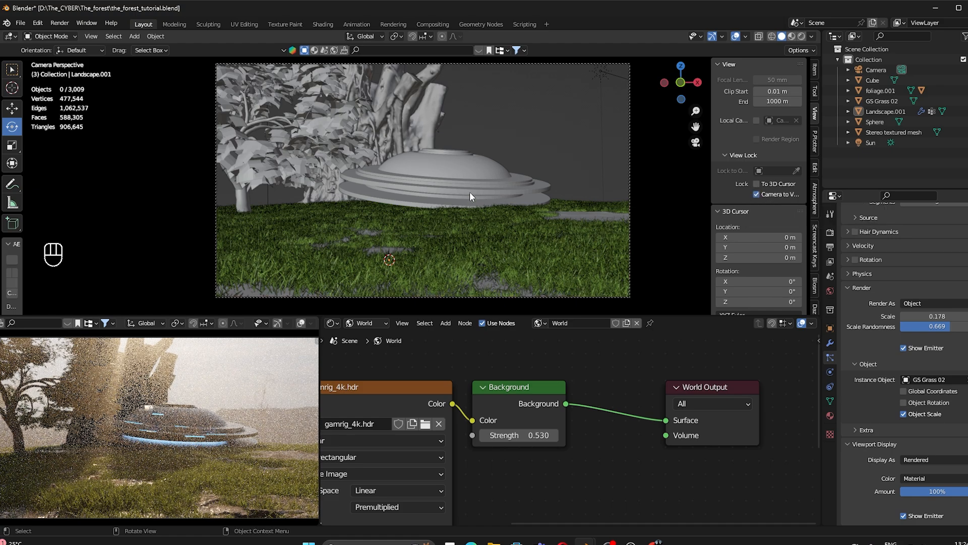
mouse_move(472, 185)
middle_down()
mouse_move(455, 196)
mouse_move(478, 206)
mouse_move(425, 207)
mouse_move(469, 212)
mouse_move(546, 201)
mouse_move(360, 213)
mouse_move(508, 198)
mouse_move(482, 198)
middle_up()
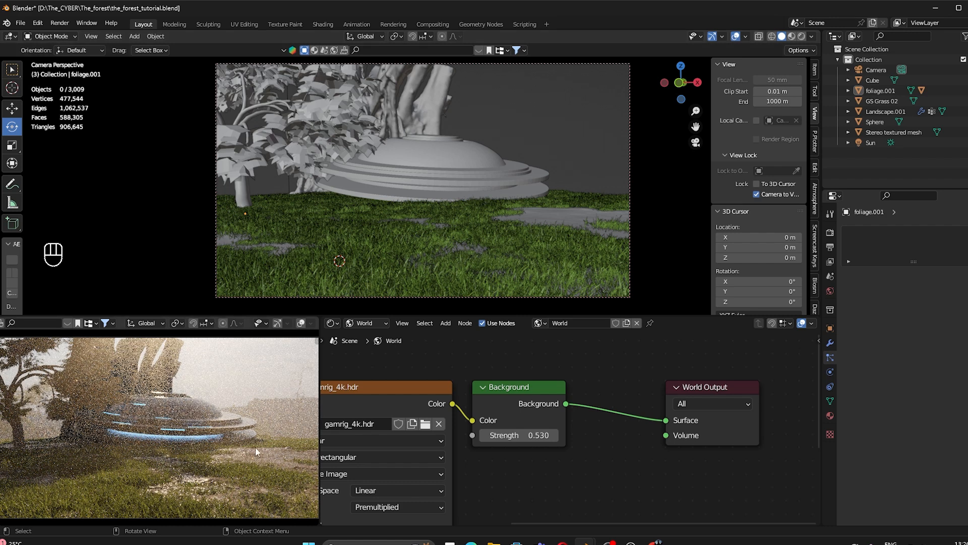
Step: Add a Landscape mesh using the dunes terrain preset
click(282, 446)
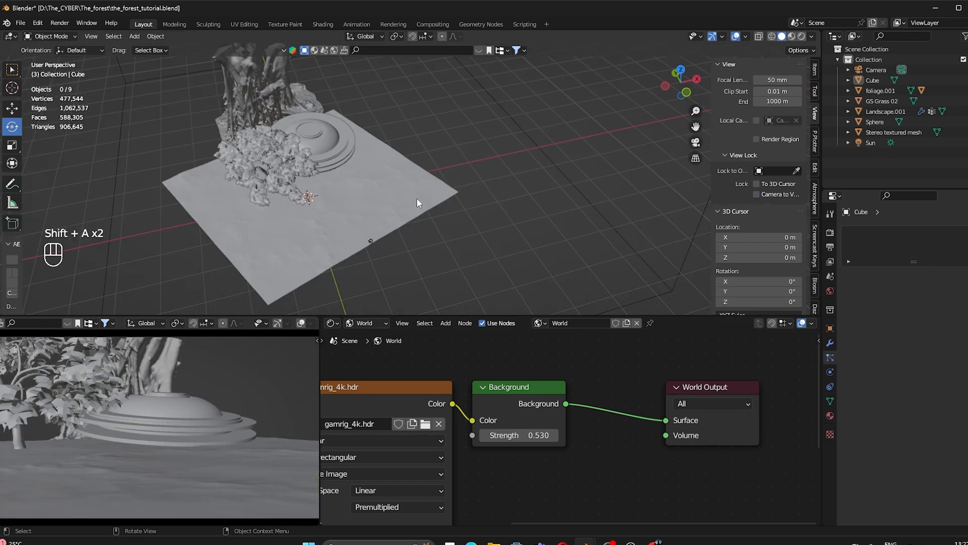
key(shift+a)
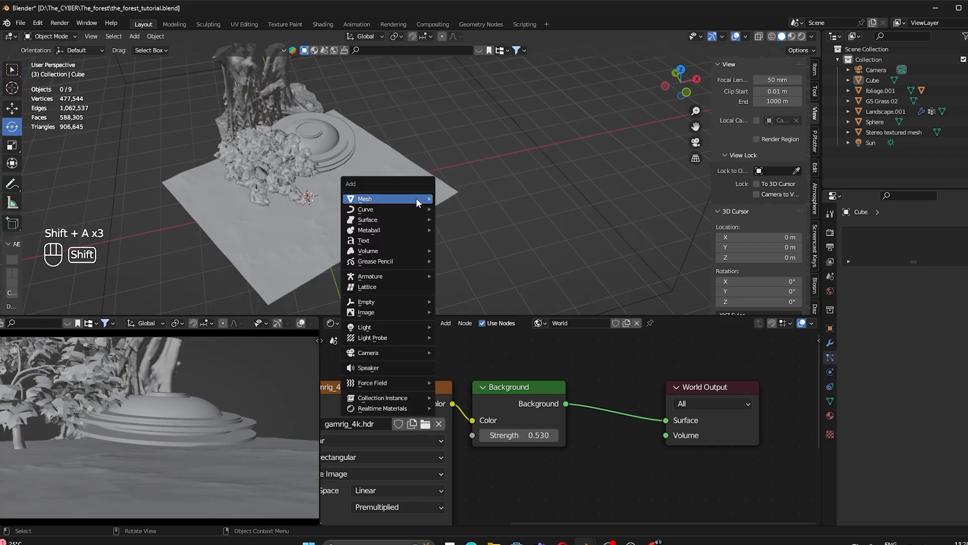
mouse_move(416, 198)
click(465, 439)
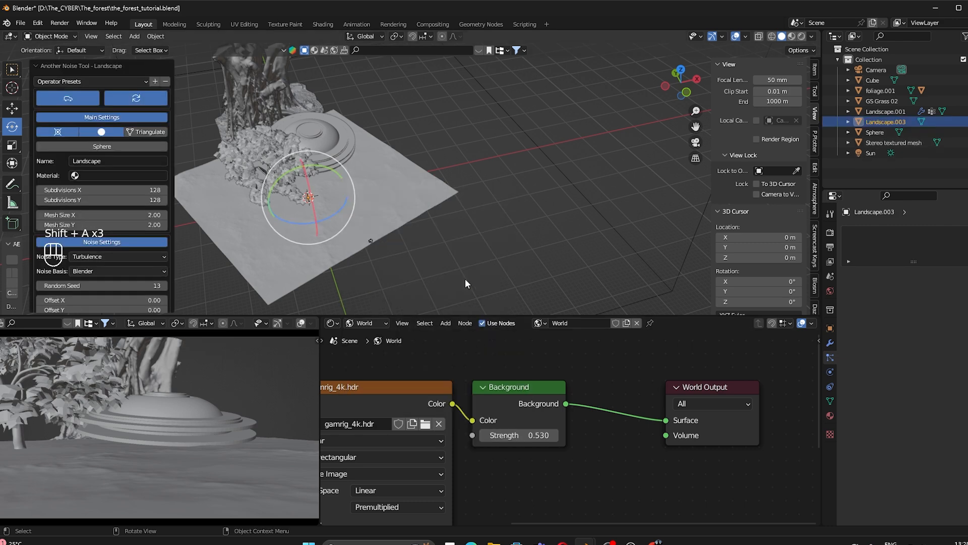
click(79, 82)
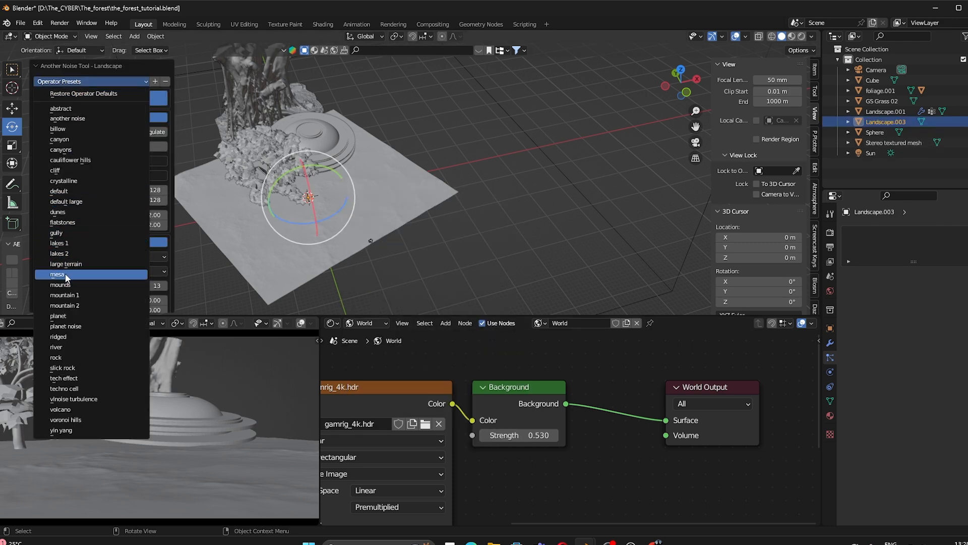
click(69, 211)
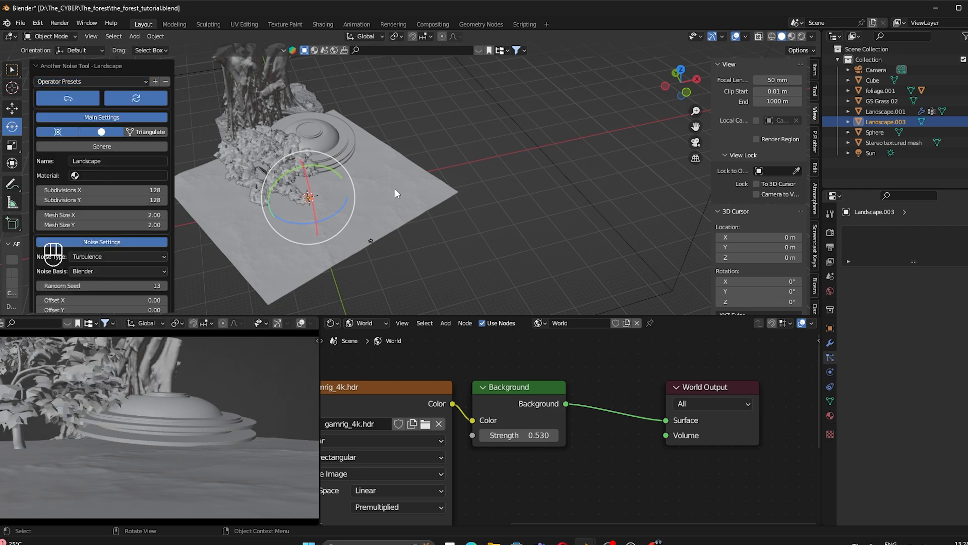
Step: Scale the dune terrain to 1.614 and move it beside the existing ground
key(s)
click(437, 233)
middle_drag(437, 236, 314, 204)
key(g)
key(g)
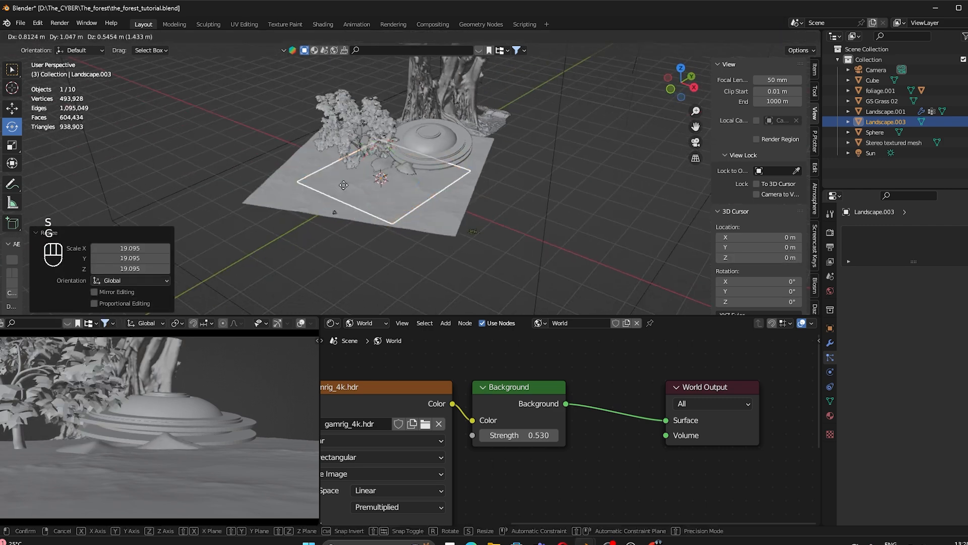
click(442, 158)
middle_drag(442, 157, 377, 161)
key(g)
click(452, 198)
key(s)
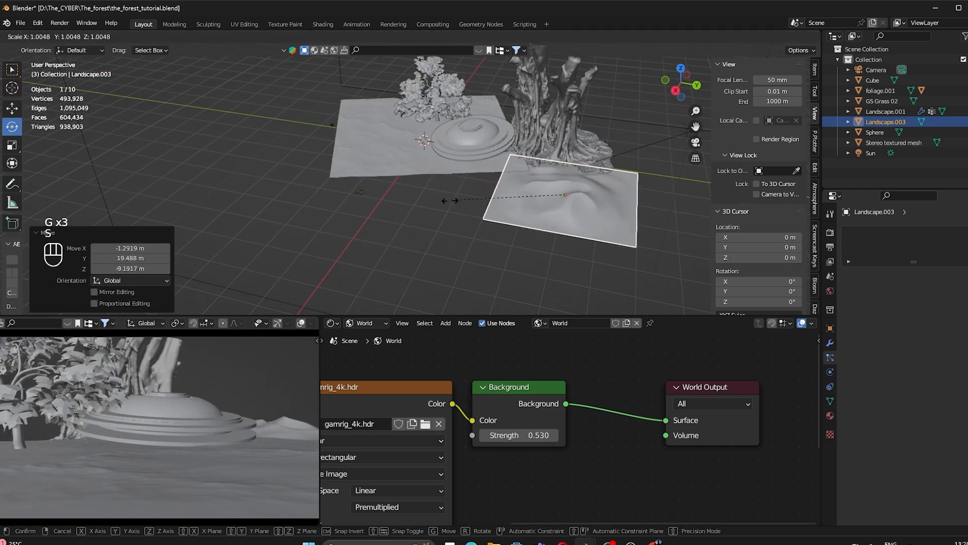
click(385, 225)
middle_drag(385, 225, 356, 116)
key(g)
click(630, 198)
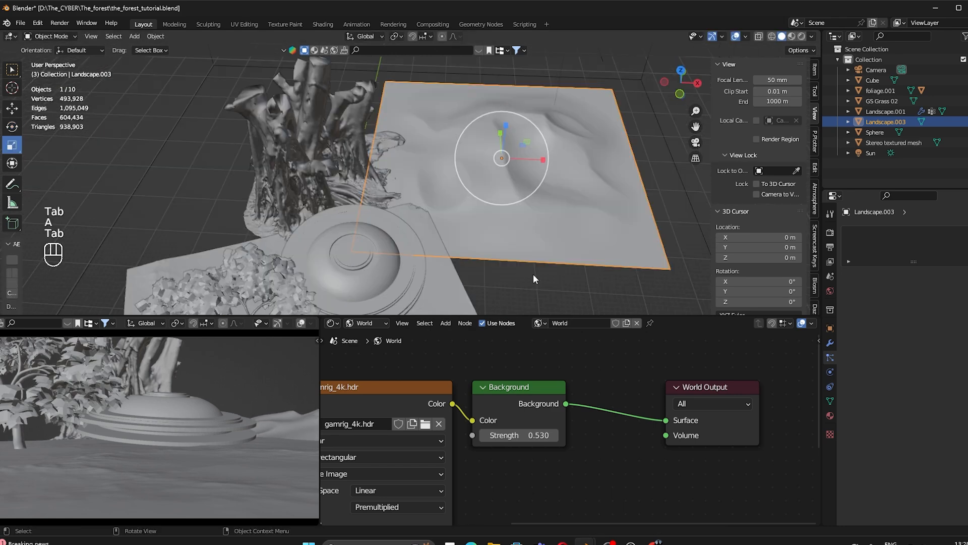
Step: Cube-project UVs for the entire terrain mesh
key(Tab)
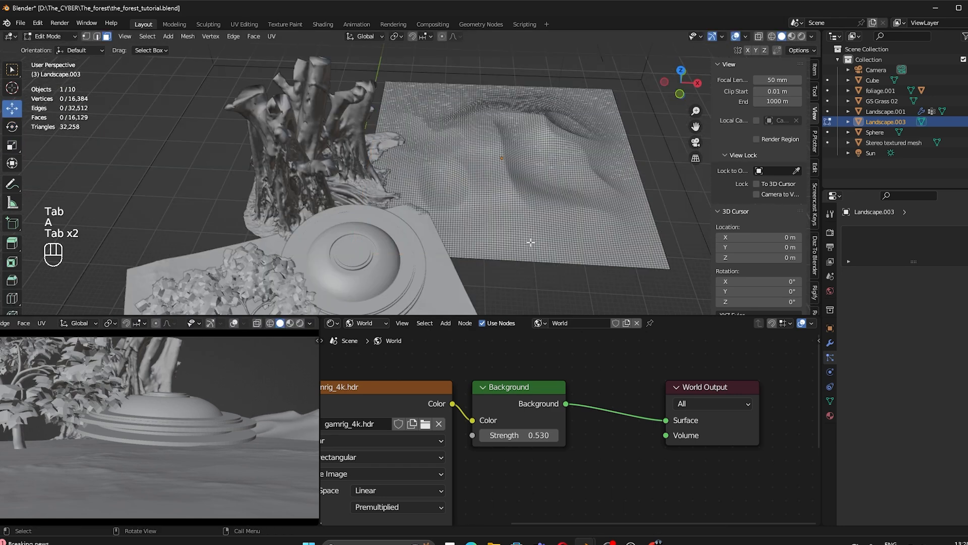
key(a)
key(u)
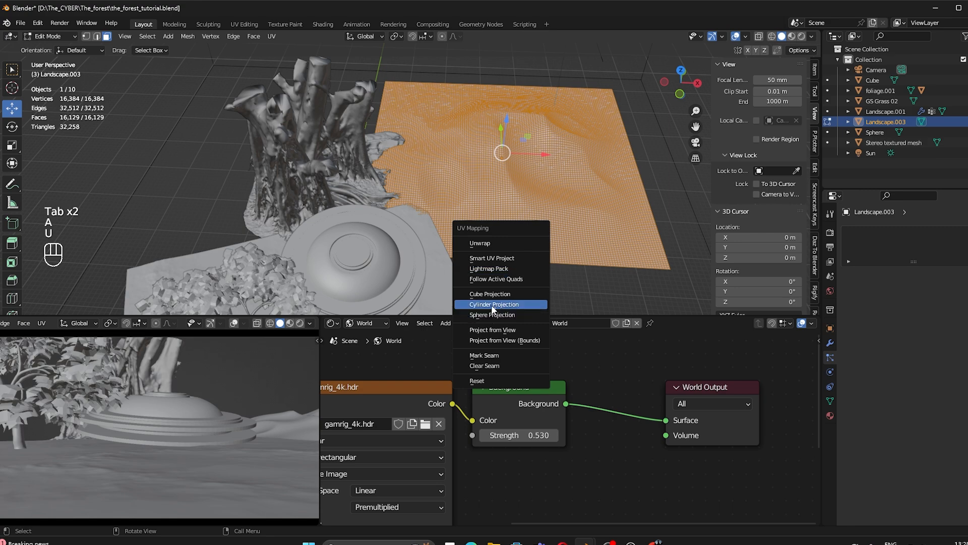
click(489, 293)
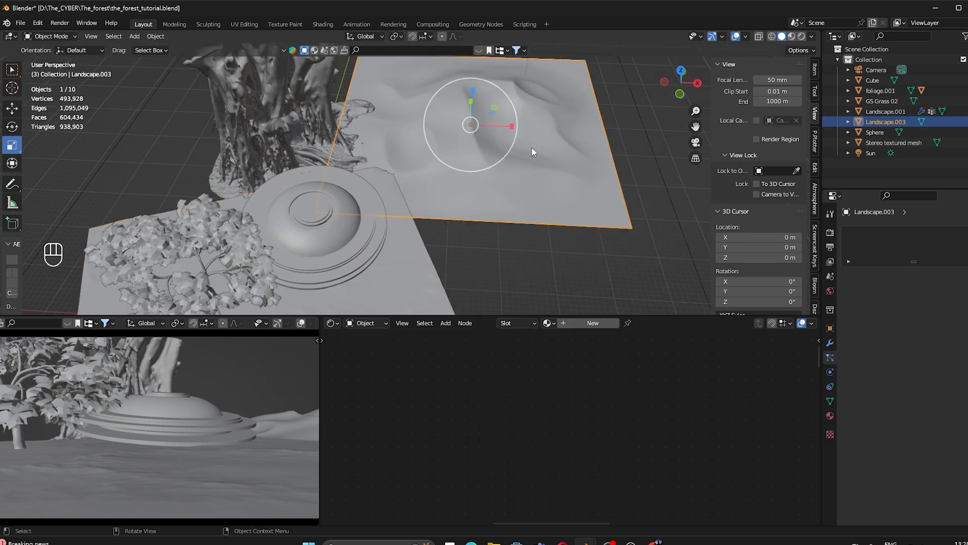
Step: Switch to Material Preview and assign Material.001 to the new terrain
key(z)
click(532, 312)
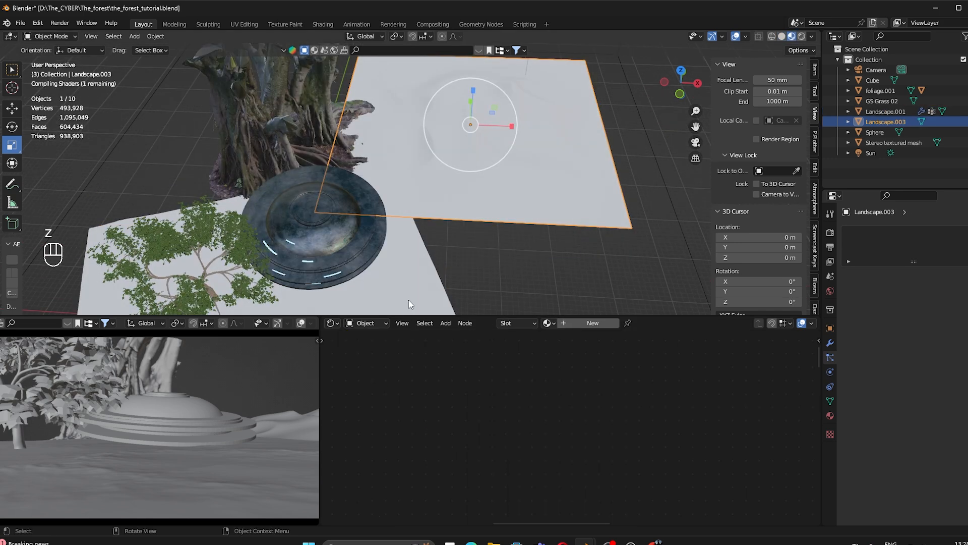
click(548, 323)
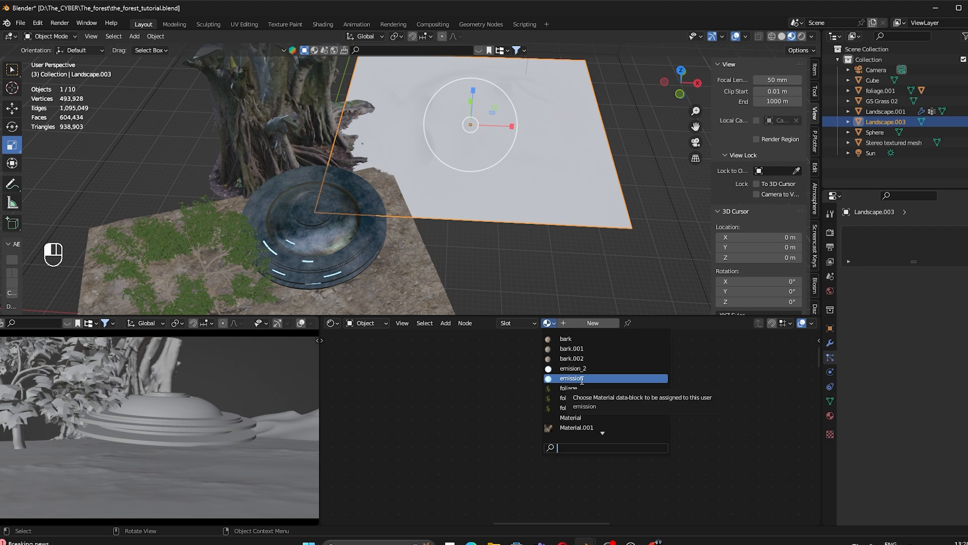
click(576, 427)
Step: Make a linked duplicate of the terrain in place and rotate it about Z
click(637, 186)
shift+middle_drag(478, 170, 485, 195)
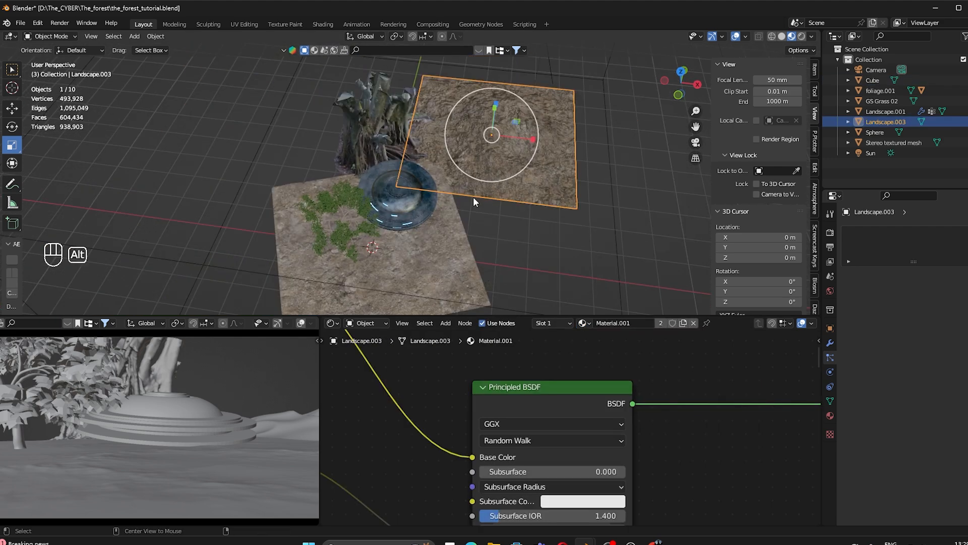
key(alt+d)
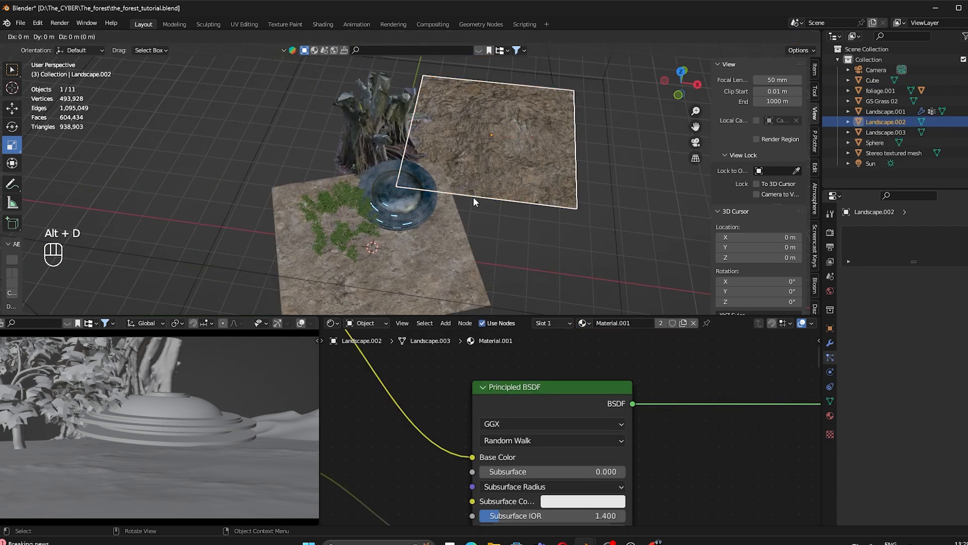
right_click(473, 197)
key(r)
key(z)
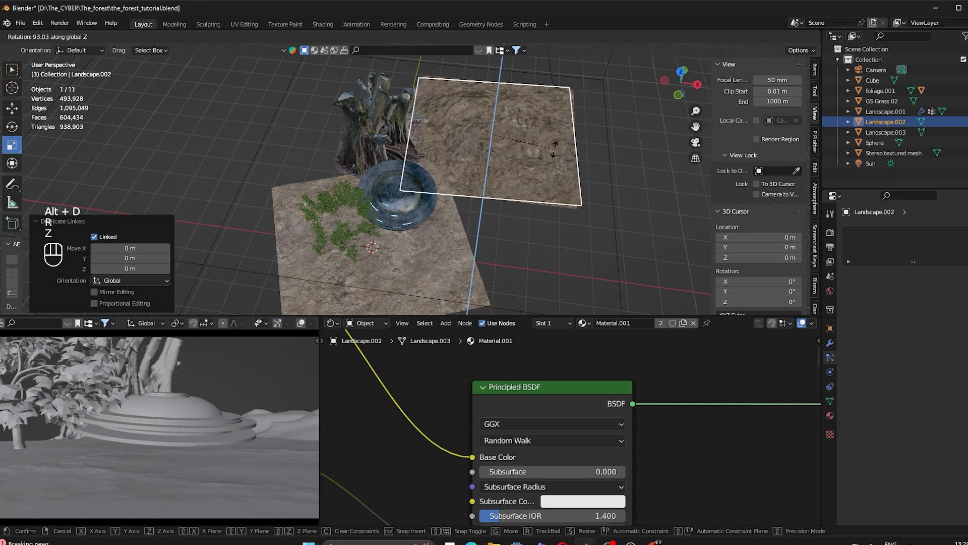
click(550, 134)
Step: Move the linked copy under the big tree and select Landscape.002
click(12, 109)
drag(521, 138, 354, 140)
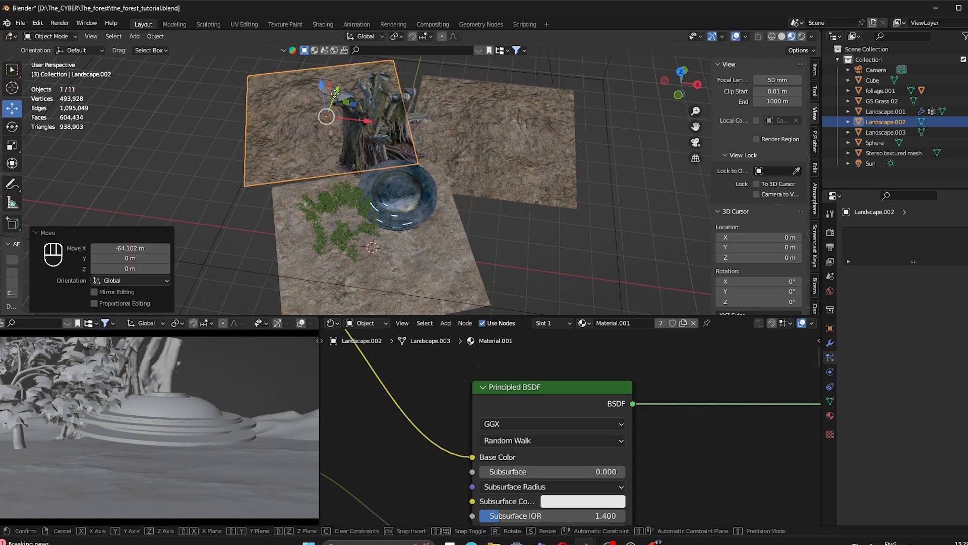
drag(337, 90, 333, 106)
mouse_move(347, 155)
middle_down()
mouse_move(352, 134)
mouse_move(410, 139)
mouse_move(381, 159)
mouse_move(337, 163)
mouse_move(350, 176)
middle_up()
click(410, 138)
click(350, 176)
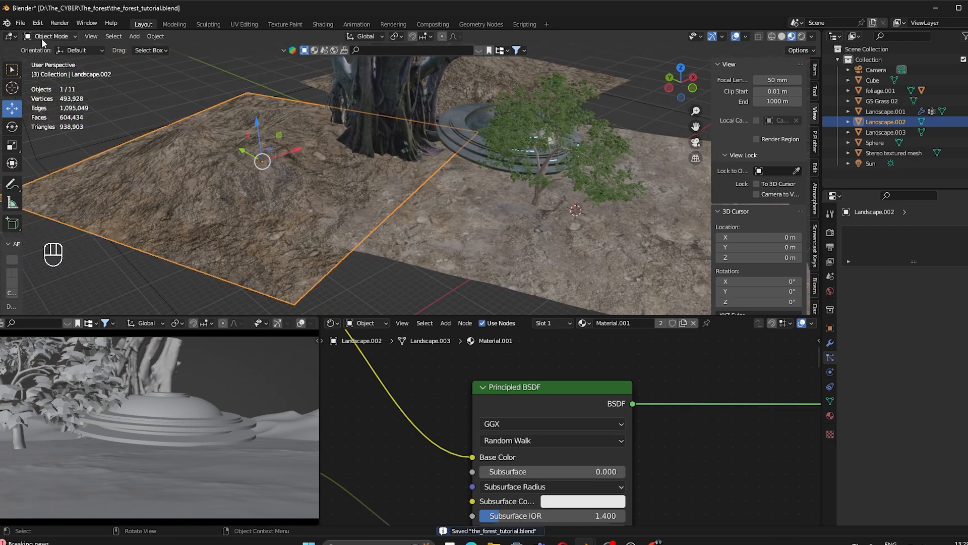
click(41, 36)
Step: Enter Sculpt Mode and set the Grab brush to 171 px
click(45, 74)
scroll(336, 140, up, 3)
shift+middle_drag(312, 135, 353, 172)
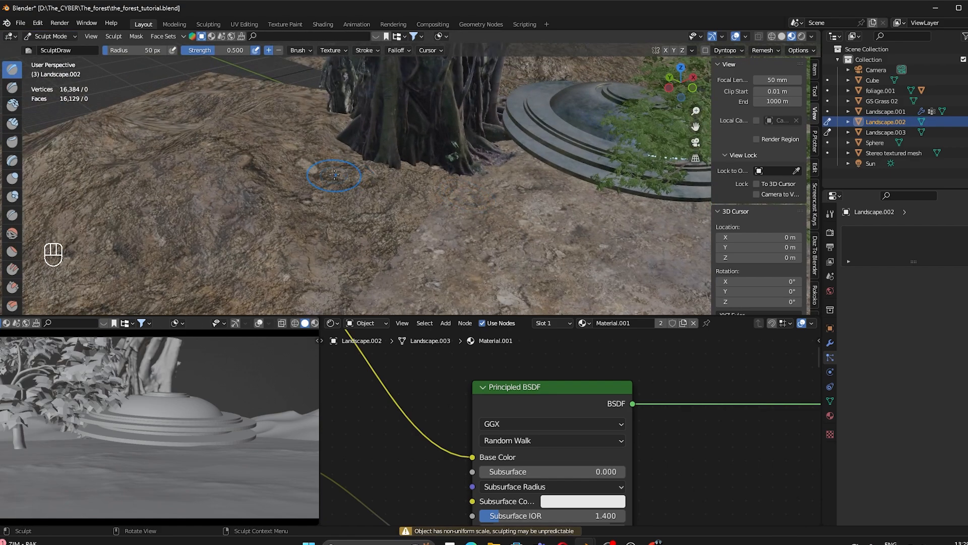
key(g)
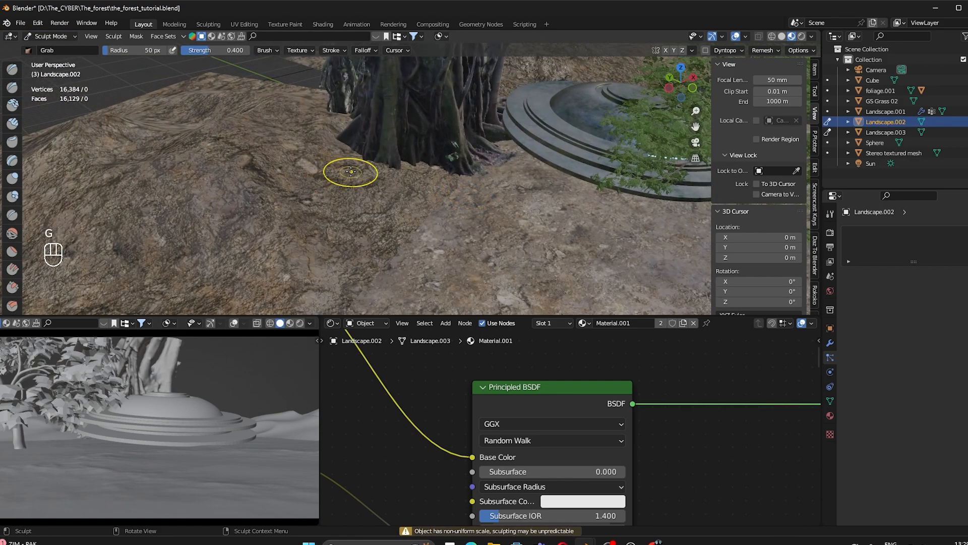
key(f)
click(383, 182)
Step: Pull the terrain down and away from the big tree's base and roots
middle_drag(383, 182, 357, 167)
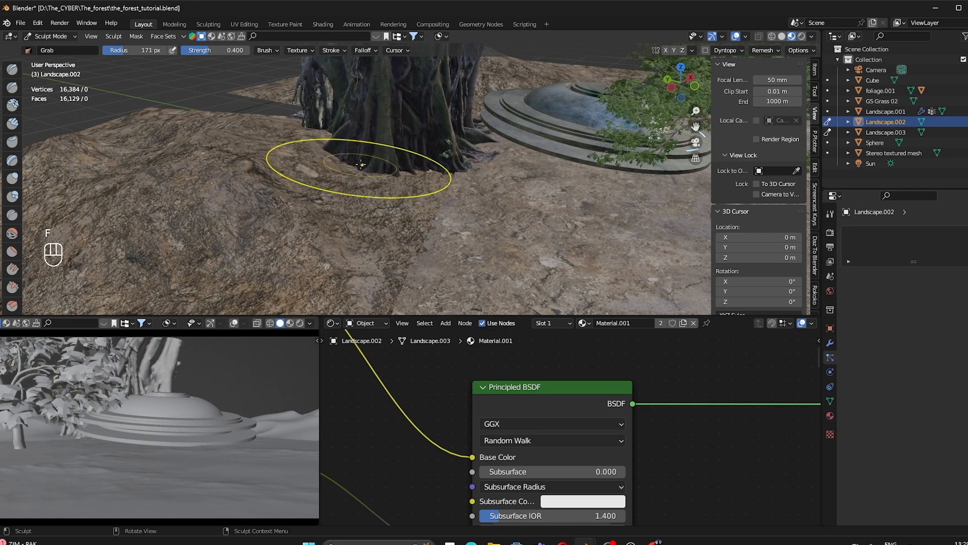
drag(361, 165, 377, 197)
mouse_move(438, 184)
mouse_down()
mouse_move(428, 216)
mouse_move(438, 208)
mouse_up()
shift+middle_drag(327, 182, 377, 215)
mouse_move(364, 180)
mouse_down()
mouse_move(338, 211)
mouse_move(314, 208)
mouse_up()
middle_drag(302, 204, 227, 247)
drag(331, 230, 298, 247)
middle_drag(303, 242, 343, 204)
drag(355, 215, 320, 227)
middle_drag(373, 206, 425, 217)
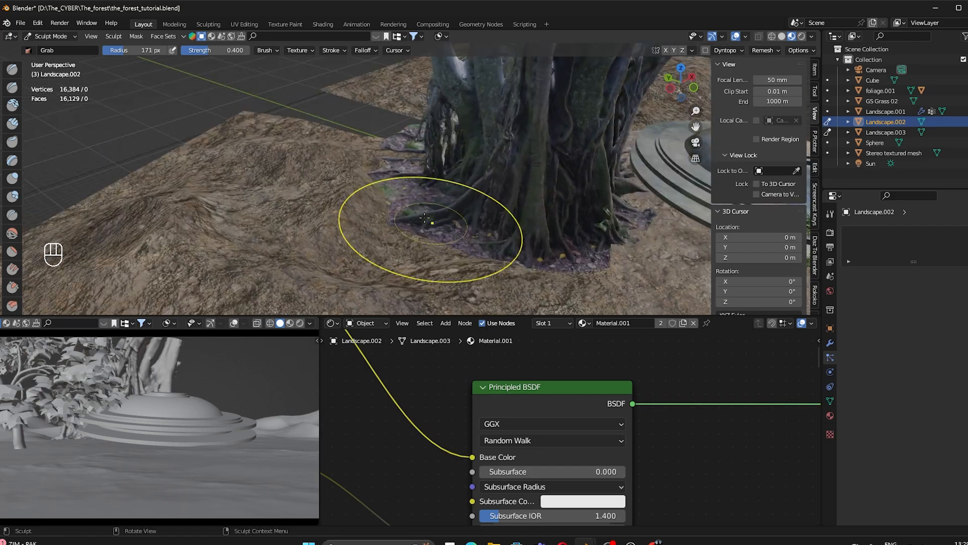
scroll(324, 184, down, 10)
middle_drag(324, 184, 85, 130)
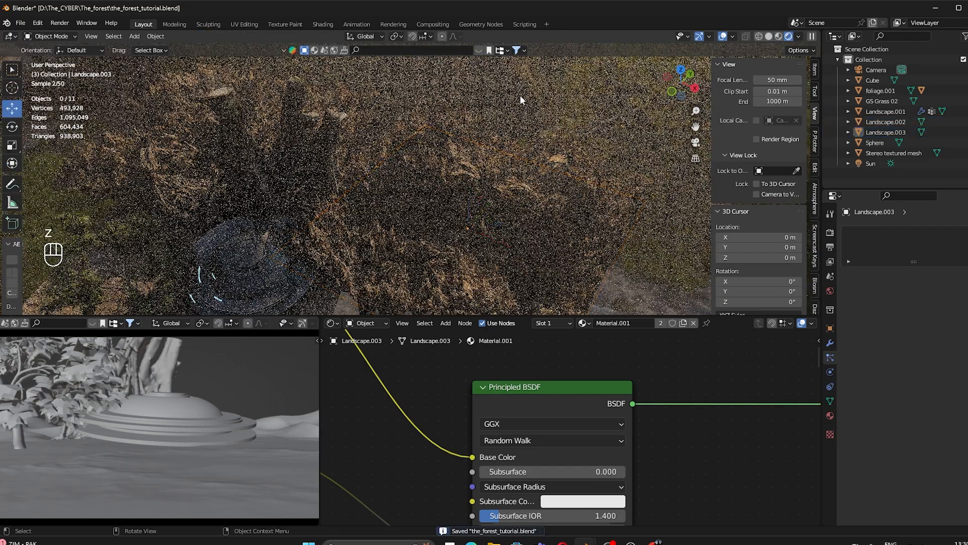
Step: Select Landscape.003 and Landscape.002 together and apply All Transforms to both
click(495, 254)
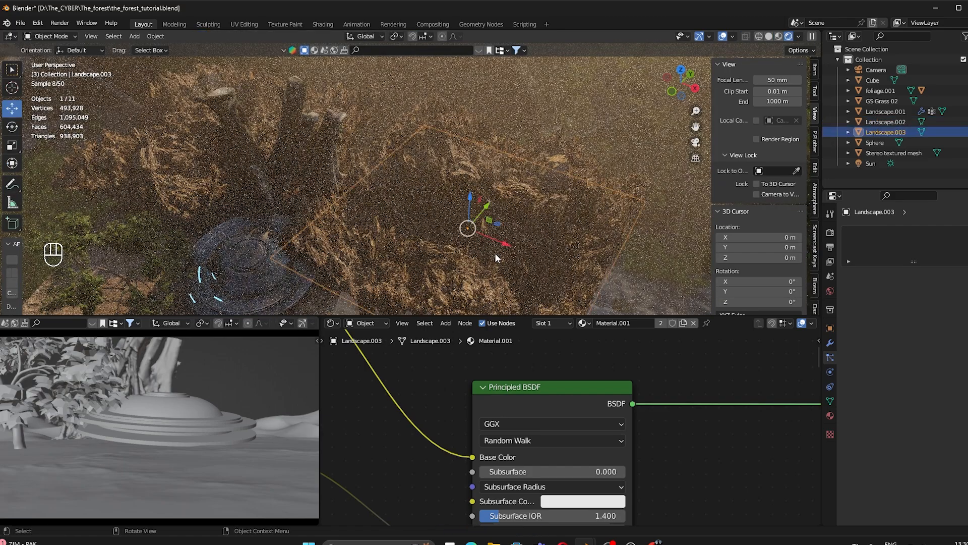
shift+middle_drag(348, 208, 492, 193)
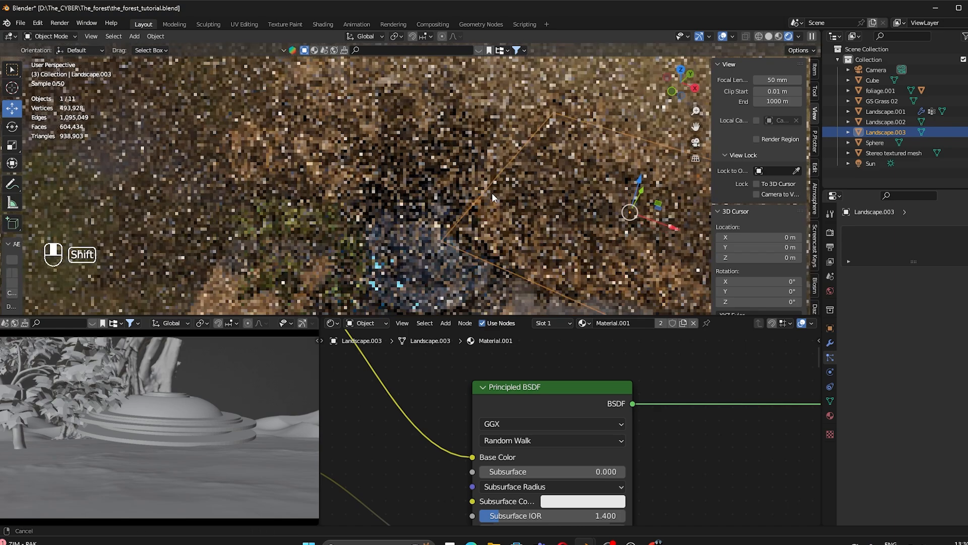
shift+click(393, 119)
click(685, 246)
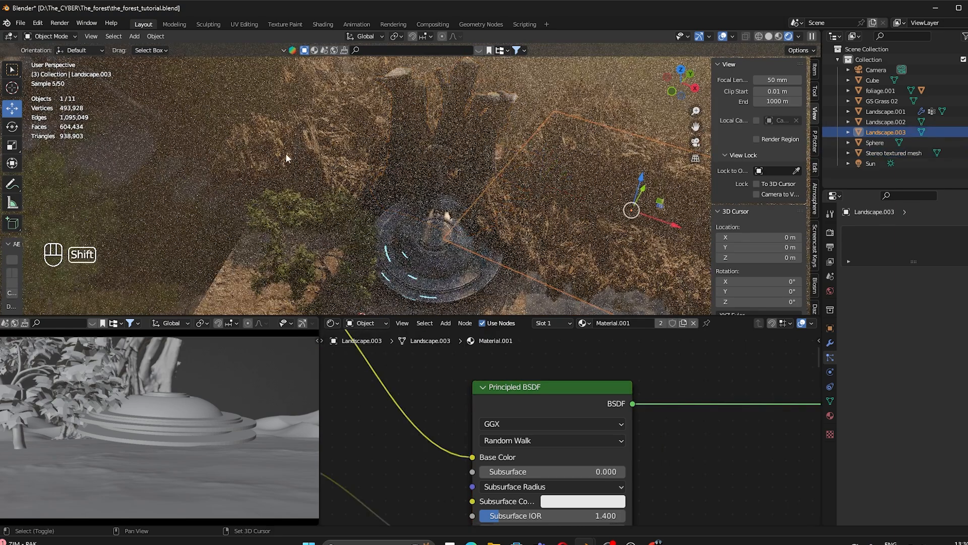
shift+click(285, 153)
key(ctrl+a)
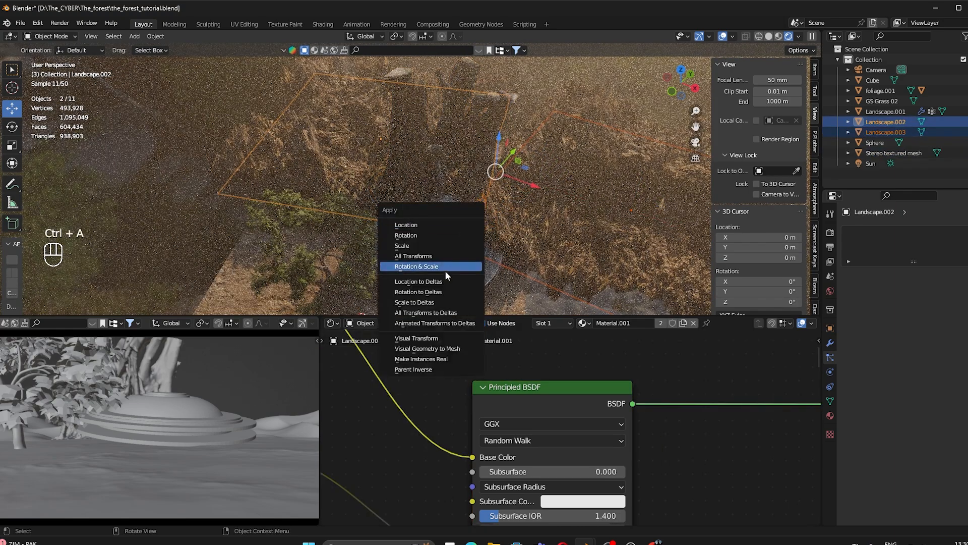
click(429, 257)
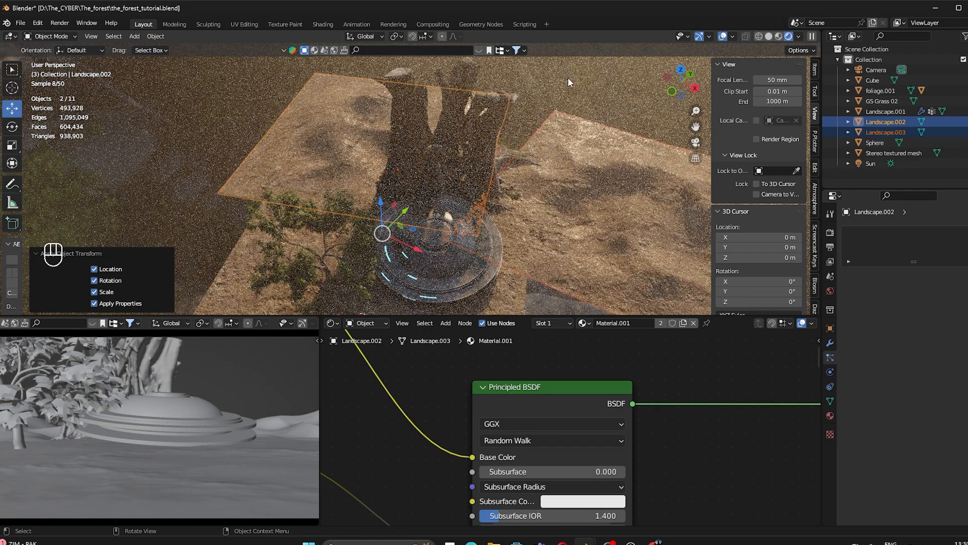
Step: Look through the scene camera and raise the displacement Scale to 0.750
click(568, 78)
key(KP_0)
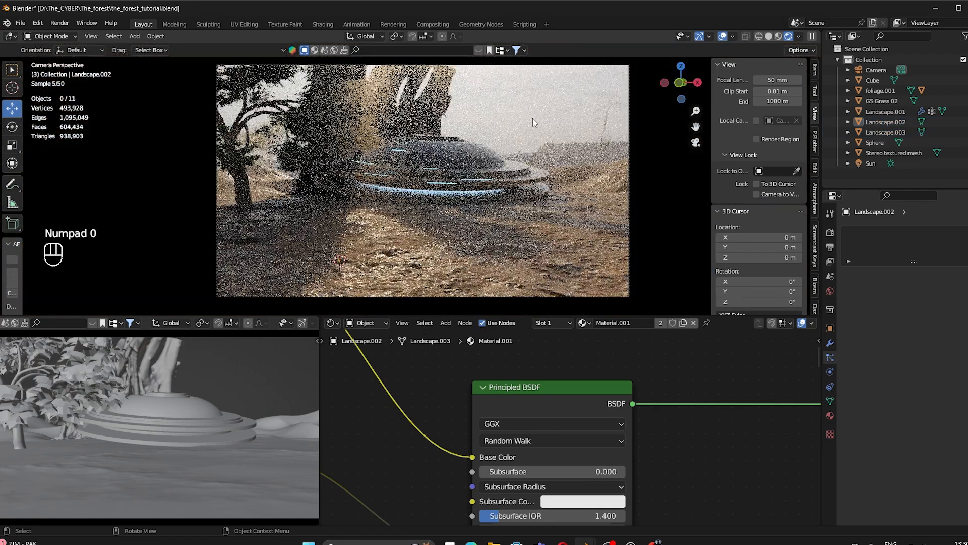
shift+scroll(643, 455, down, 10)
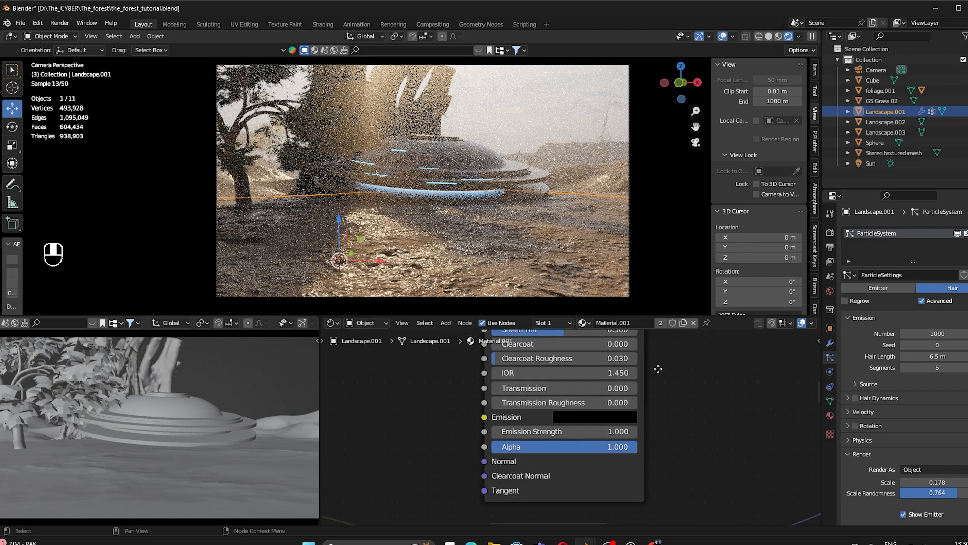
shift+drag(558, 430, 627, 430)
Step: Set the Displacement node's Scale to 2.570 and save the file
scroll(598, 449, down, 6)
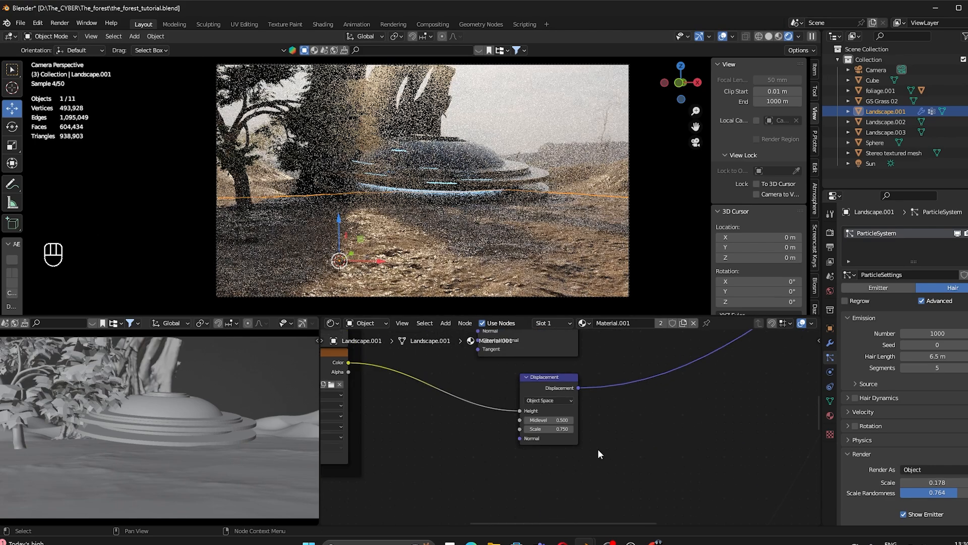
scroll(565, 429, up, 2)
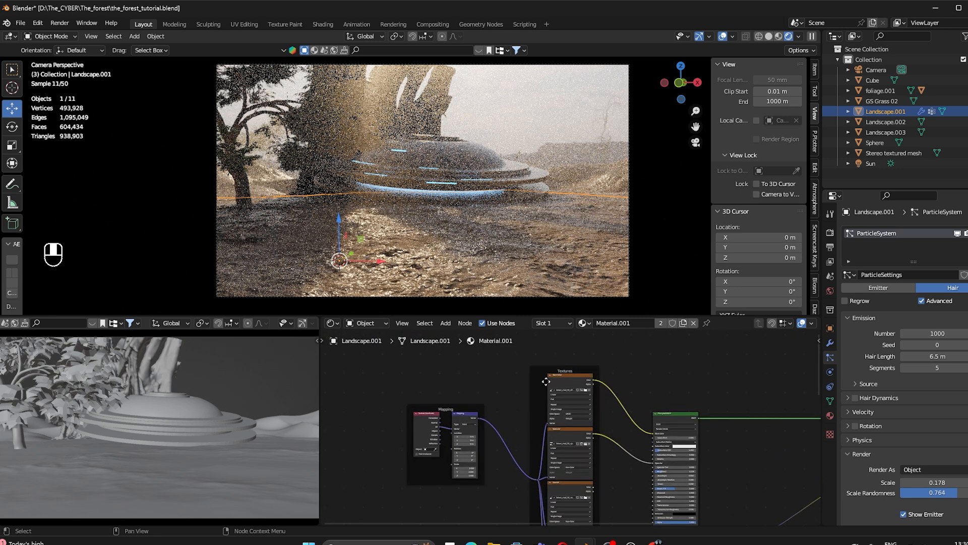
middle_drag(550, 514, 404, 371)
scroll(549, 429, down, 2)
middle_drag(529, 485, 542, 350)
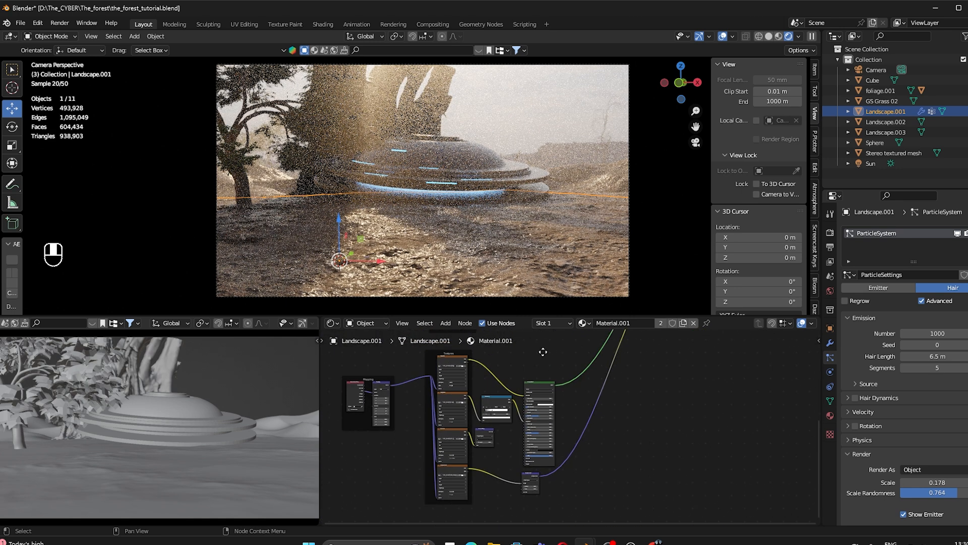
scroll(544, 498, up, 3)
middle_drag(544, 495, 516, 399)
scroll(523, 429, up, 4)
scroll(522, 435, up, 2)
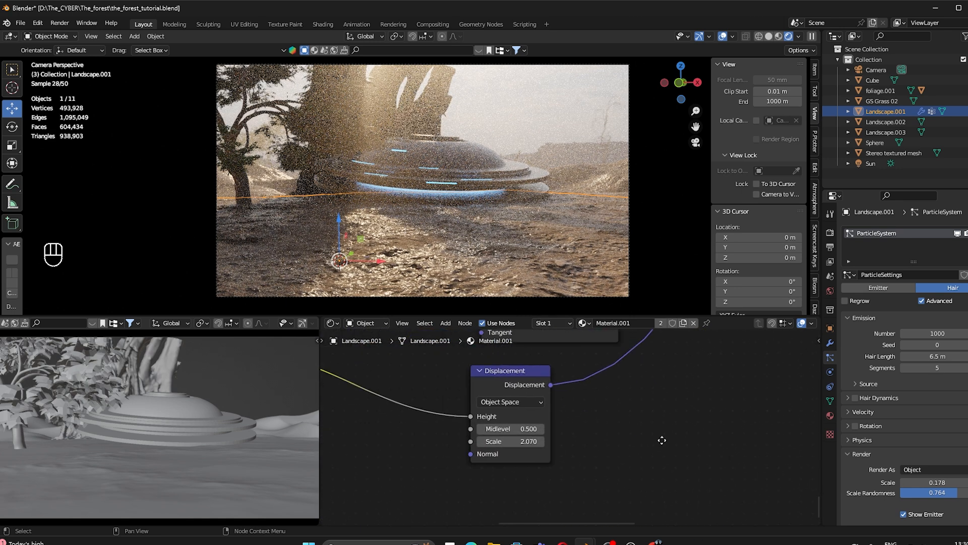
shift+drag(567, 433, 578, 432)
key(ctrl+s)
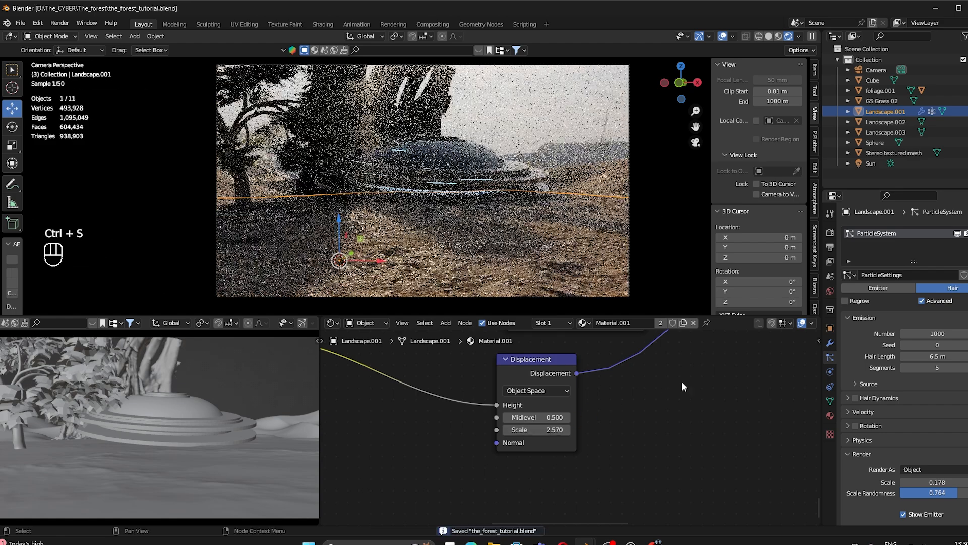
Step: Show 100% of the grass particles in the viewport and switch to solid shading
scroll(887, 495, down, 5)
scroll(918, 489, down, 4)
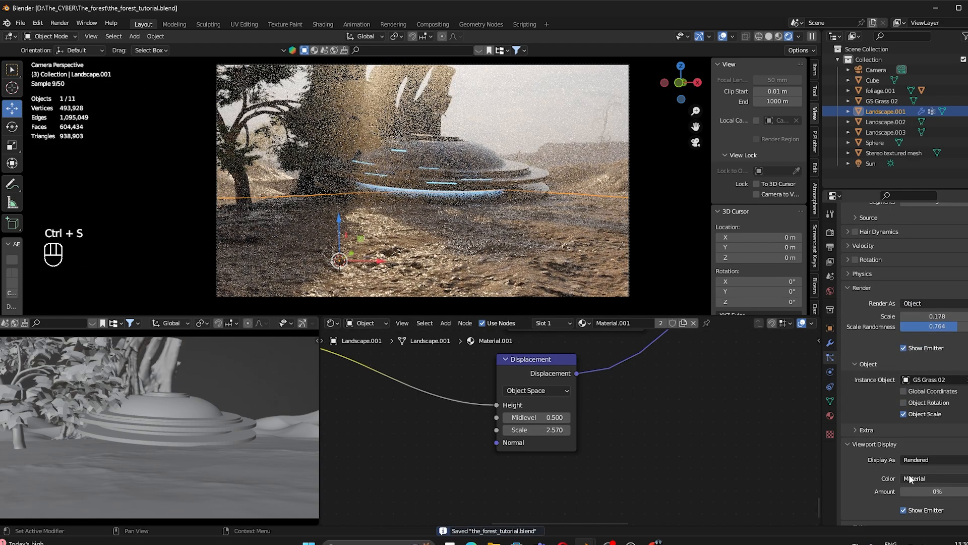
drag(920, 470, 965, 470)
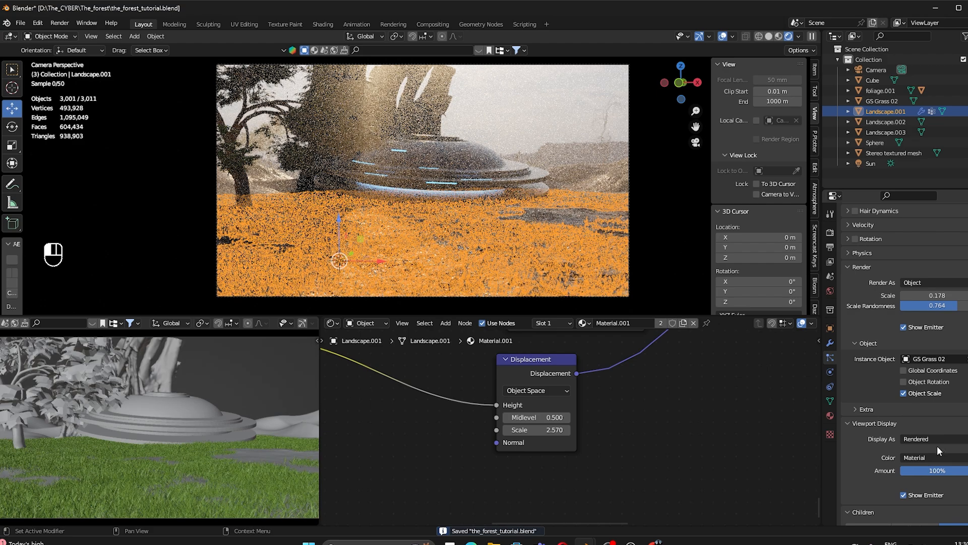
click(535, 105)
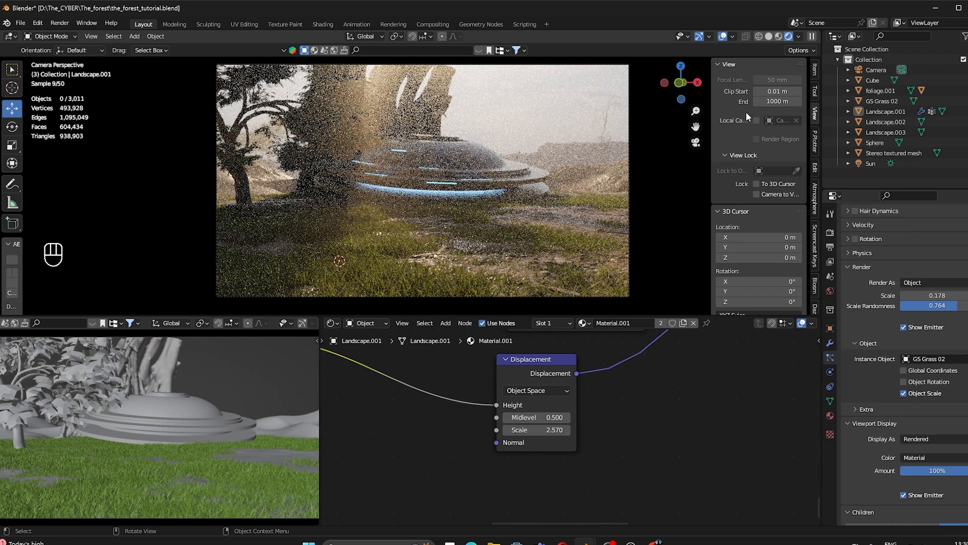
click(768, 37)
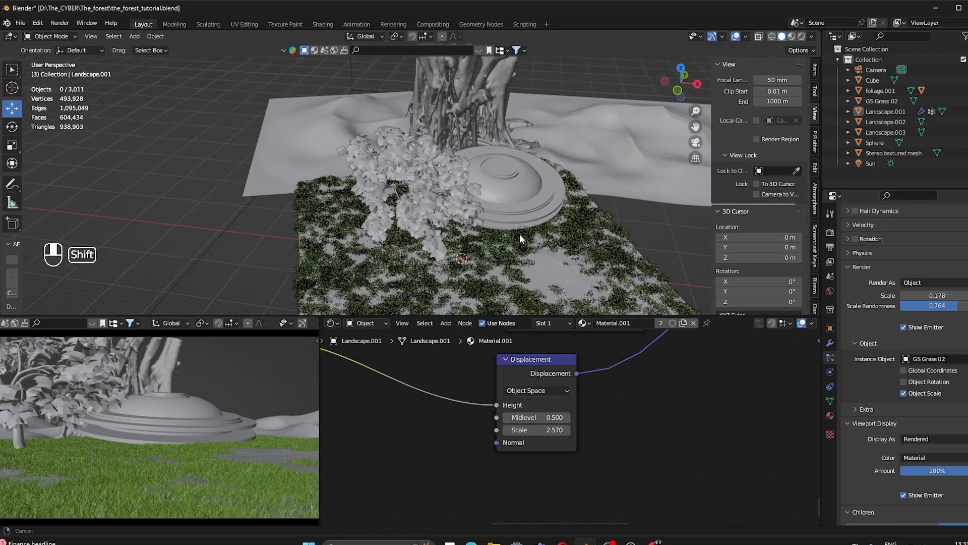
shift+middle_drag(520, 234, 565, 267)
middle_drag(565, 267, 435, 253)
scroll(507, 237, down, 2)
scroll(508, 237, up, 2)
Step: Make a linked duplicate of the tree and foliage, rotated 88.3° about Z
shift+click(491, 247)
shift+click(545, 159)
key(alt+d)
right_click(513, 239)
key(r)
key(z)
click(477, 209)
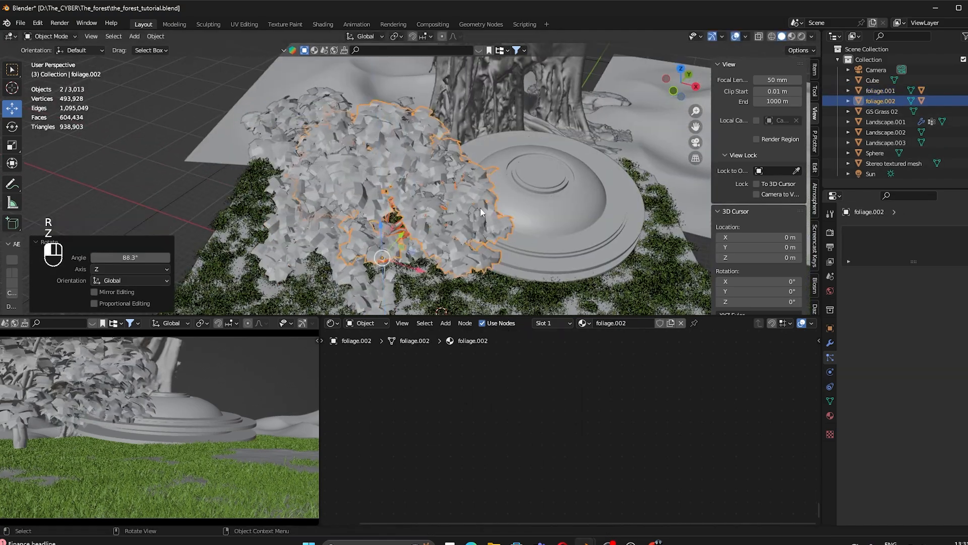
Step: Move foliage.002 along X and Y beside the pedestal and resize it
shift+middle_drag(444, 210, 330, 194)
drag(308, 250, 478, 306)
shift+middle_drag(394, 155, 389, 113)
middle_drag(428, 166, 394, 181)
drag(456, 214, 637, 108)
shift+middle_drag(568, 182, 550, 189)
drag(513, 197, 636, 200)
middle_drag(542, 194, 430, 203)
drag(648, 223, 582, 225)
middle_drag(579, 222, 691, 192)
drag(485, 289, 454, 290)
key(s)
click(463, 283)
Step: Turn foliage.002 about Z again, finishing with a 150° rotation, then deselect it
key(r)
key(z)
click(403, 273)
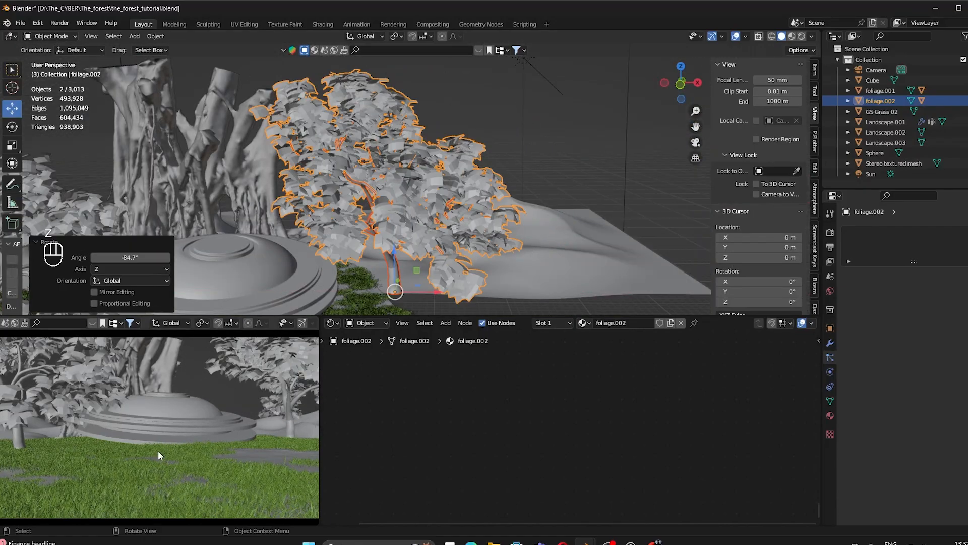
key(z)
shift+middle_drag(512, 144, 518, 128)
click(446, 193)
click(446, 193)
key(r)
key(z)
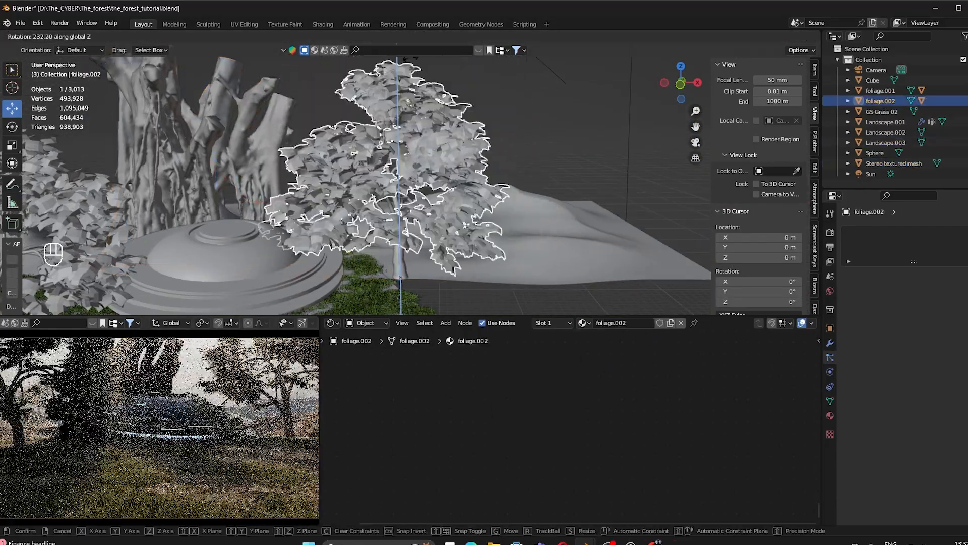
click(507, 235)
click(568, 156)
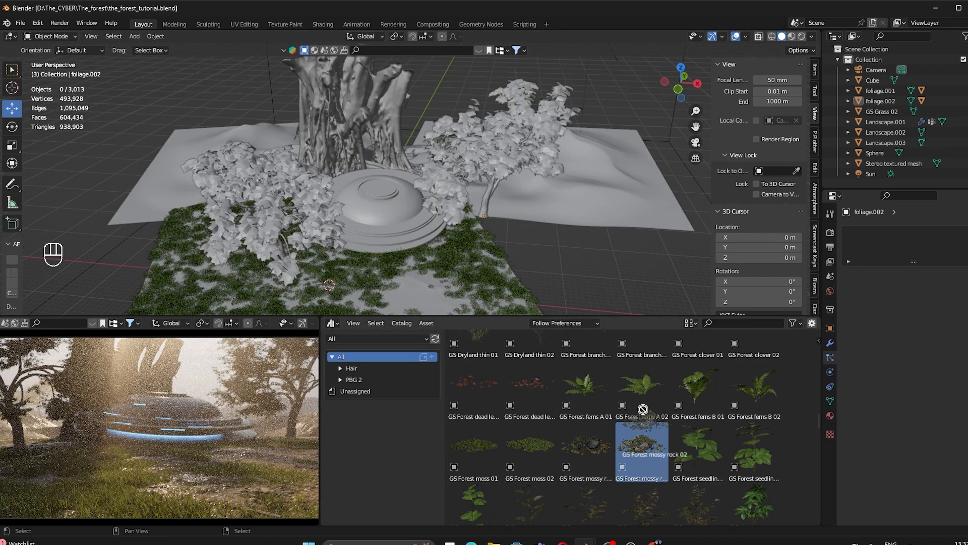
Step: Drop GS Forest mossy rock 02 into the scene and scale it to 28.070
drag(643, 409, 569, 285)
key(s)
click(673, 165)
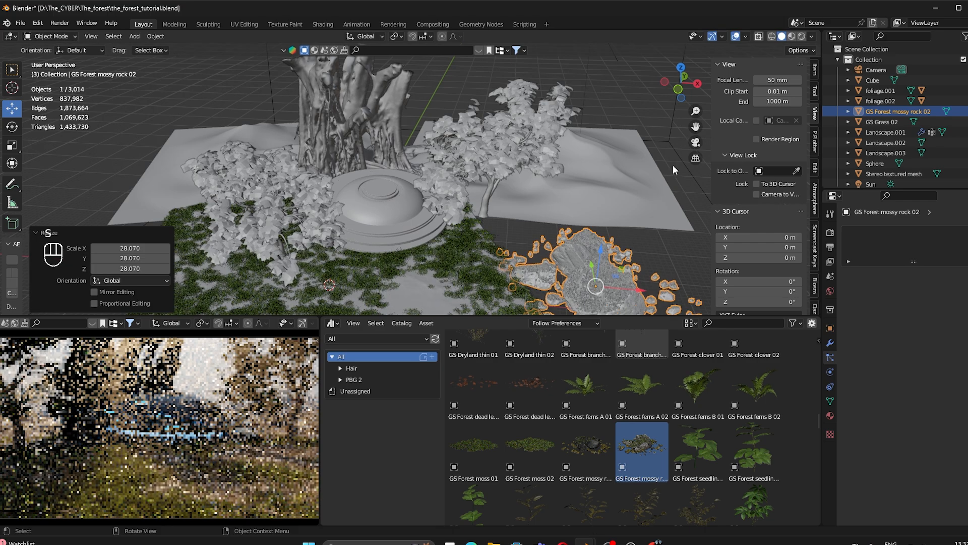
Step: Move the mossy rock onto the grass edge and shrink it
scroll(666, 177, down, 2)
shift+middle_drag(587, 257, 609, 215)
drag(616, 220, 392, 225)
middle_drag(392, 225, 282, 221)
drag(417, 231, 295, 214)
key(z)
middle_drag(295, 214, 479, 229)
scroll(504, 253, down, 3)
key(s)
click(449, 206)
drag(378, 206, 424, 232)
Step: Rotate the mossy rock about Z and settle its position in the foreground grass
key(r)
key(z)
click(454, 202)
middle_drag(453, 202, 479, 151)
scroll(479, 152, up, 4)
key(g)
click(570, 167)
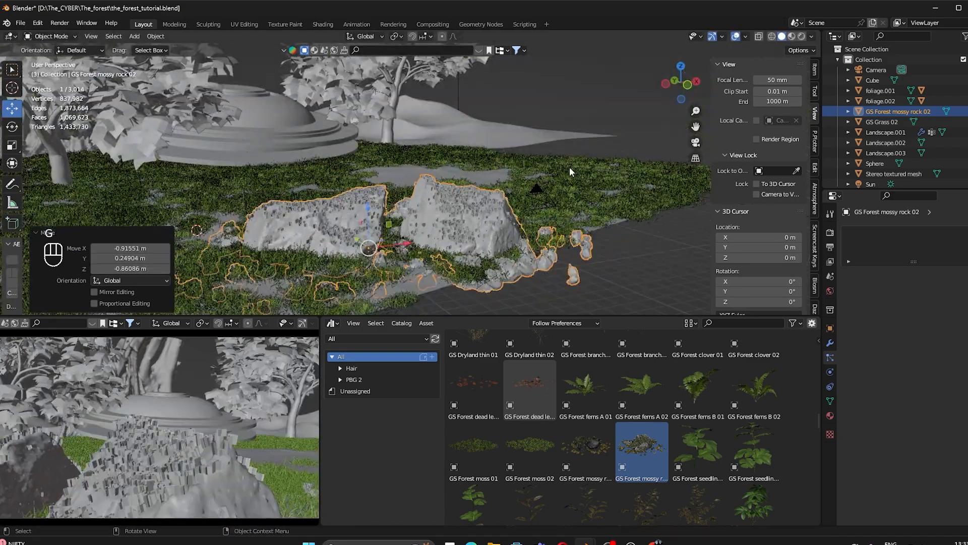
key(g)
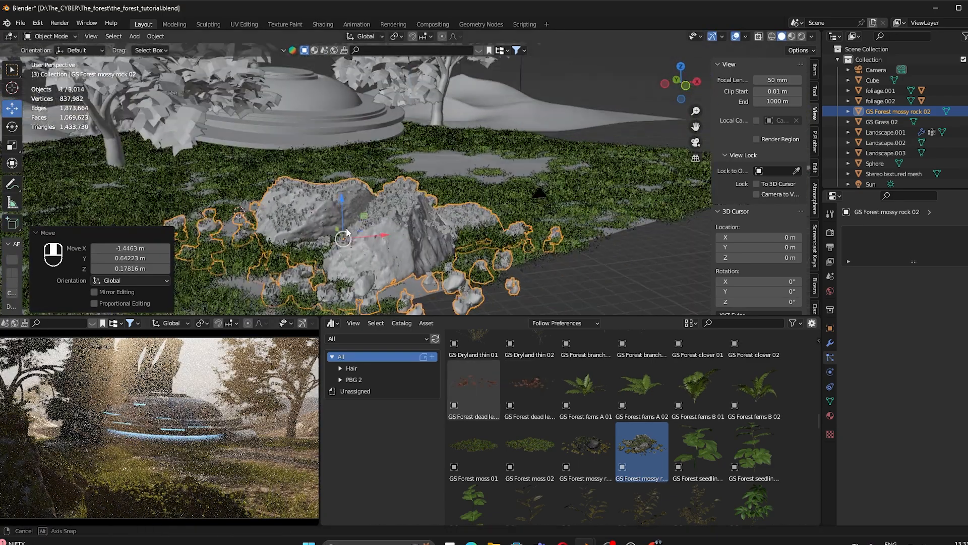
click(347, 232)
middle_drag(347, 232, 371, 241)
click(452, 252)
key(r)
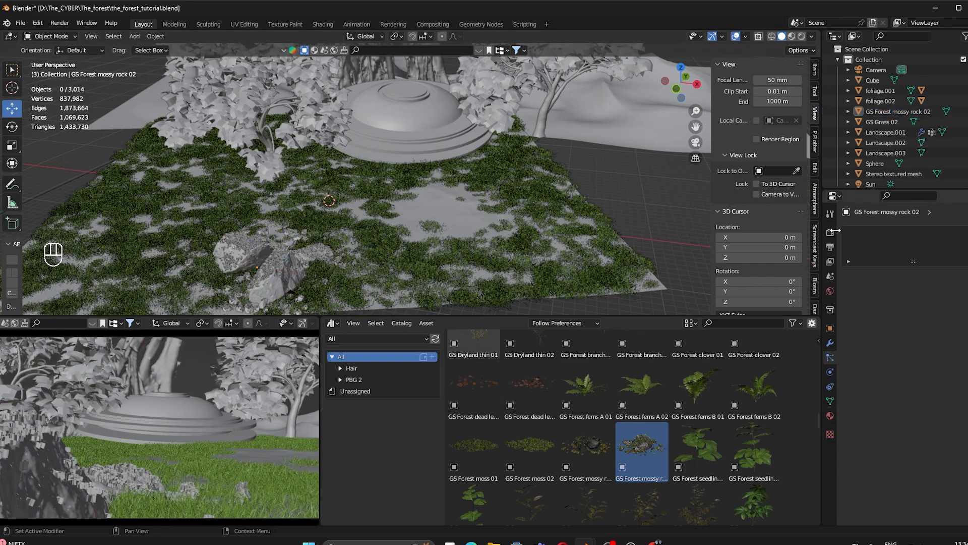
click(830, 232)
Step: Set the output resolution to the 4K UHDTV 2160p preset and render the final image
click(830, 247)
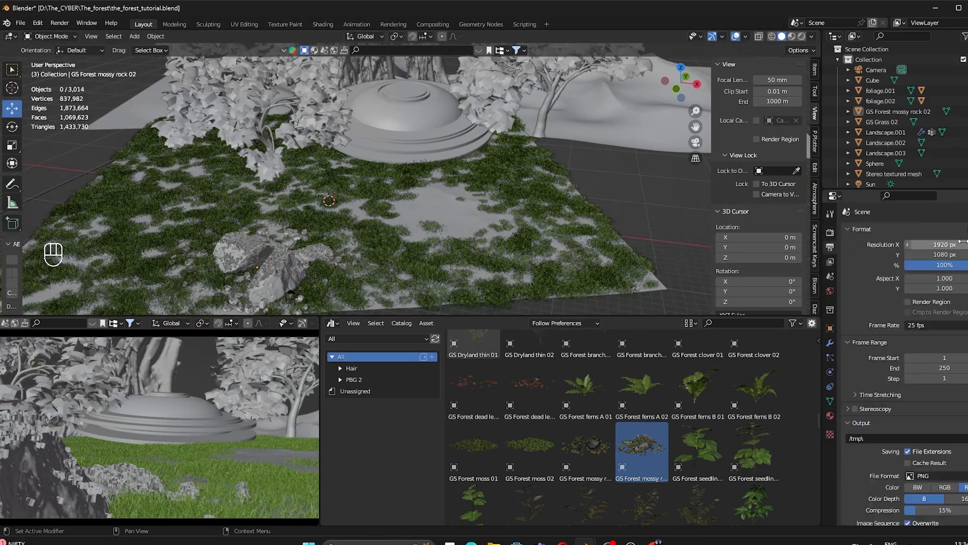
click(955, 228)
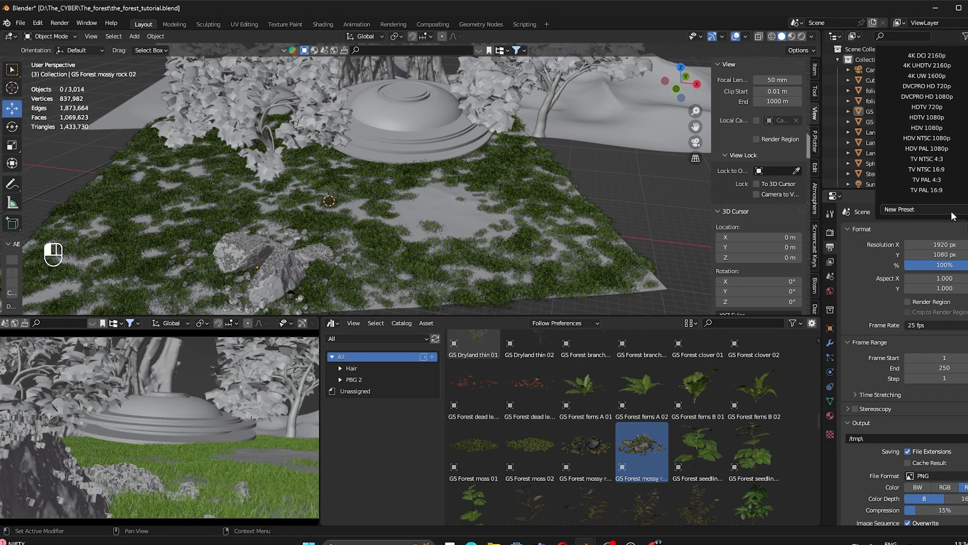
click(919, 66)
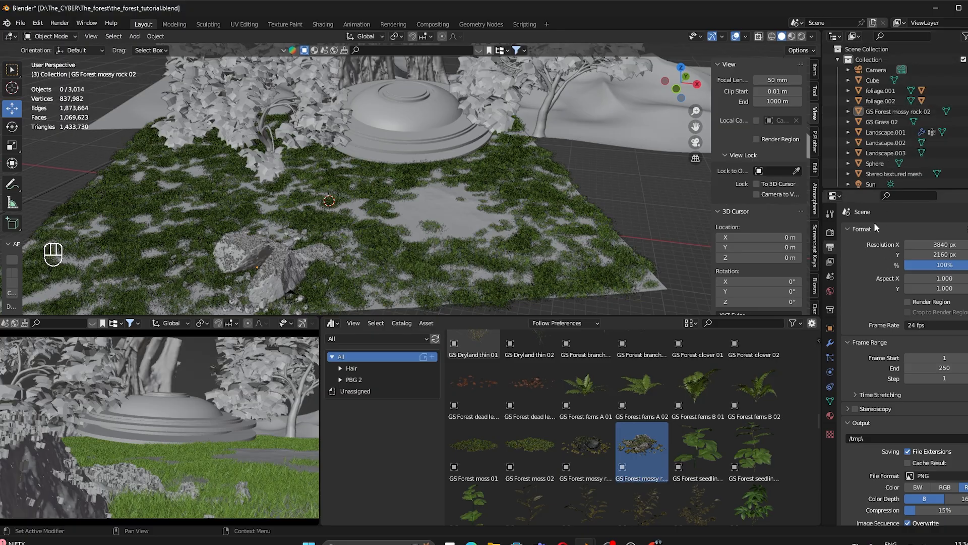
key(F12)
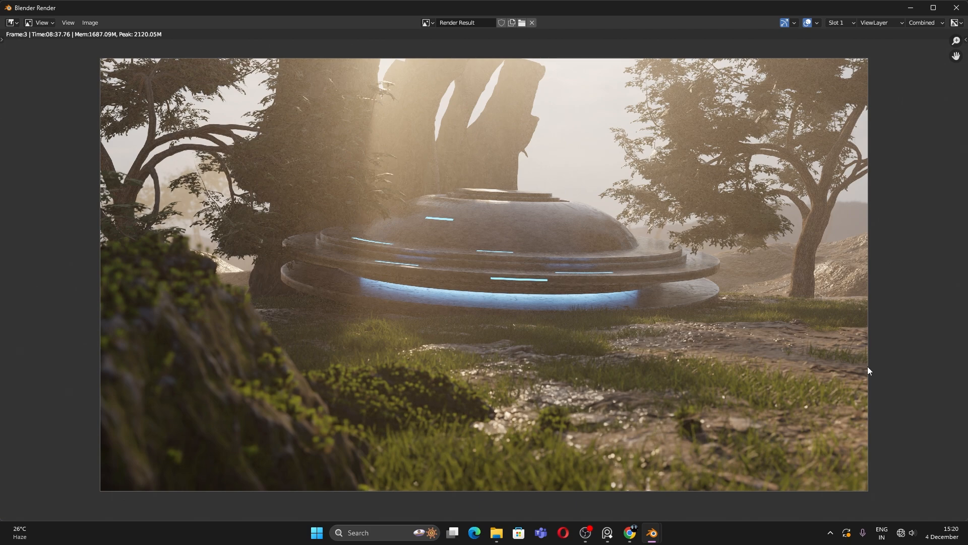
Step: Zoom and pan around the finished render to inspect detail, then fit it to the window
scroll(832, 388, up, 2)
scroll(832, 389, down, 2)
middle_drag(832, 388, 717, 341)
scroll(781, 359, up, 2)
scroll(781, 359, down, 3)
scroll(717, 341, up, 1)
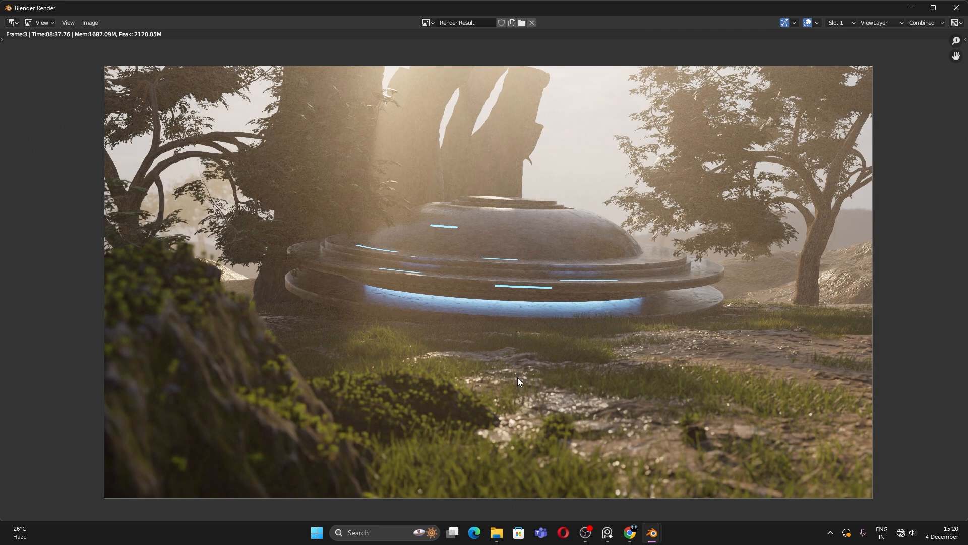
scroll(517, 377, up, 1)
middle_drag(518, 378, 670, 276)
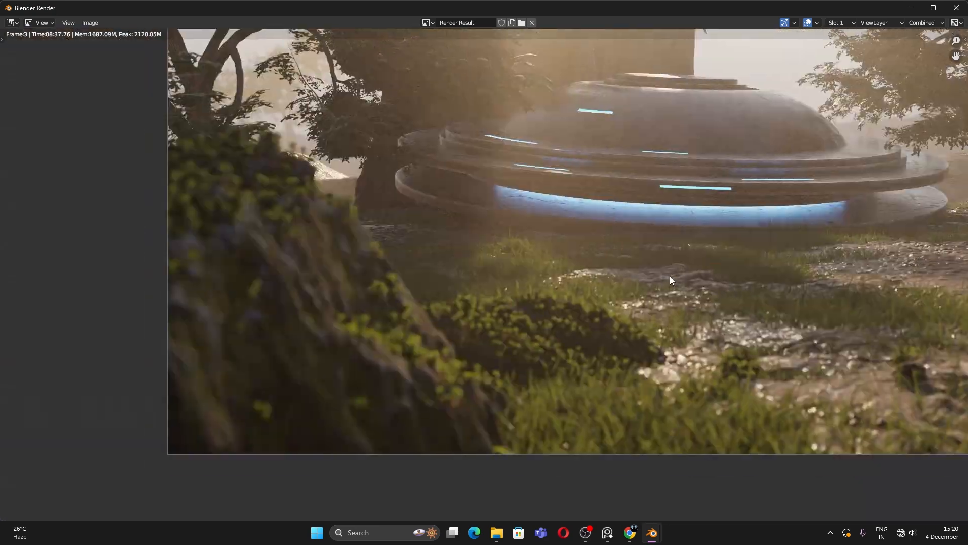
key(Home)
scroll(549, 353, down, 1)
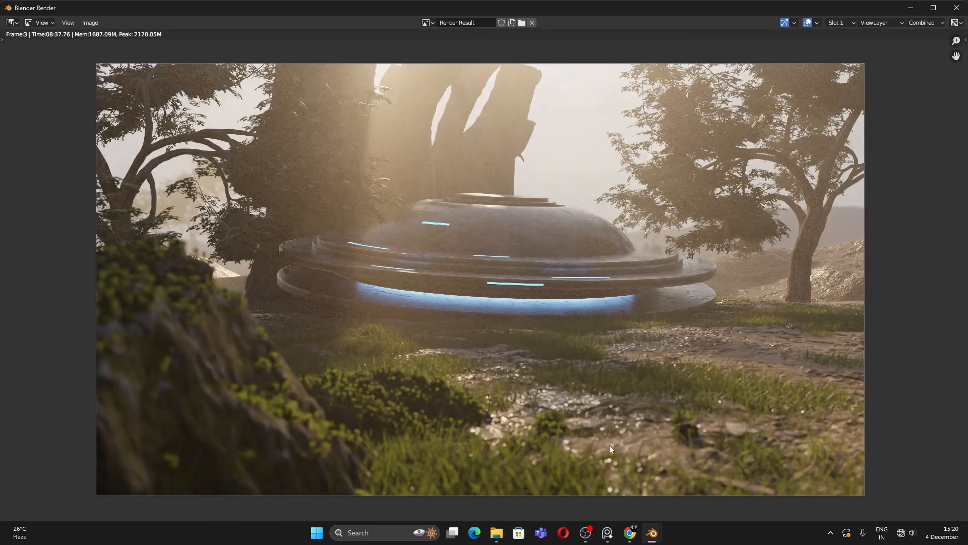
Step: Return to the main Blender scene window and orbit around the landscape
mouse_move(657, 533)
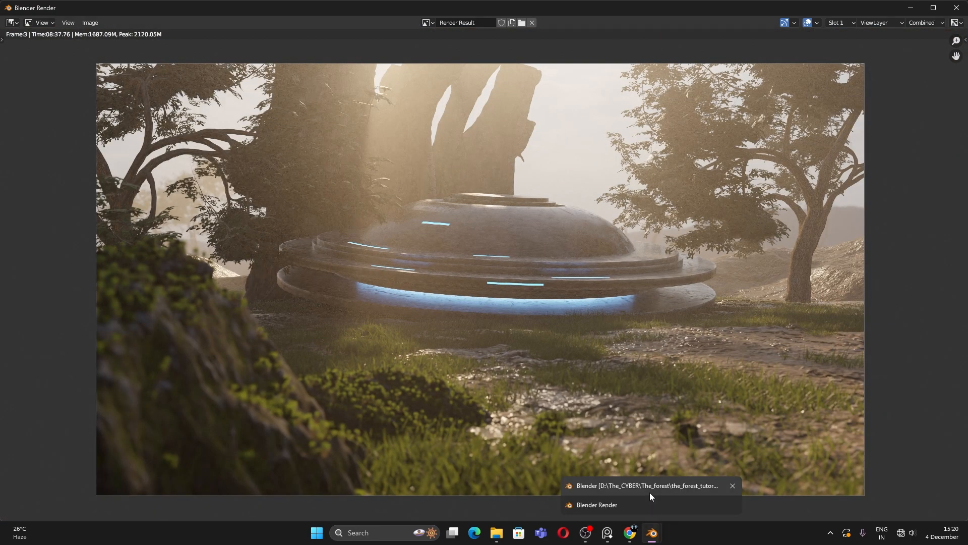
click(649, 490)
scroll(403, 250, down, 2)
middle_drag(323, 136, 347, 174)
Step: Select the camera and show its Object Data (camera) properties
scroll(347, 173, up, 4)
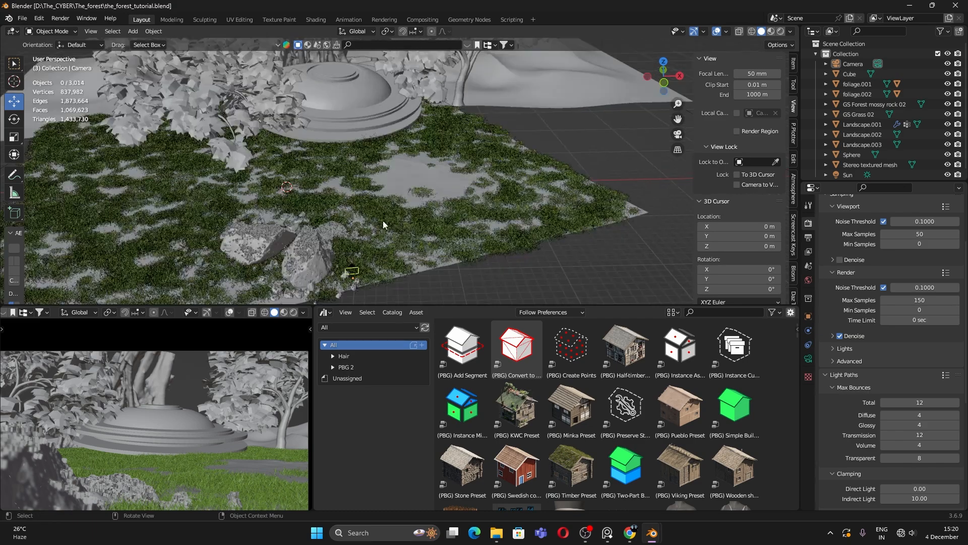
middle_drag(383, 220, 536, 220)
click(519, 214)
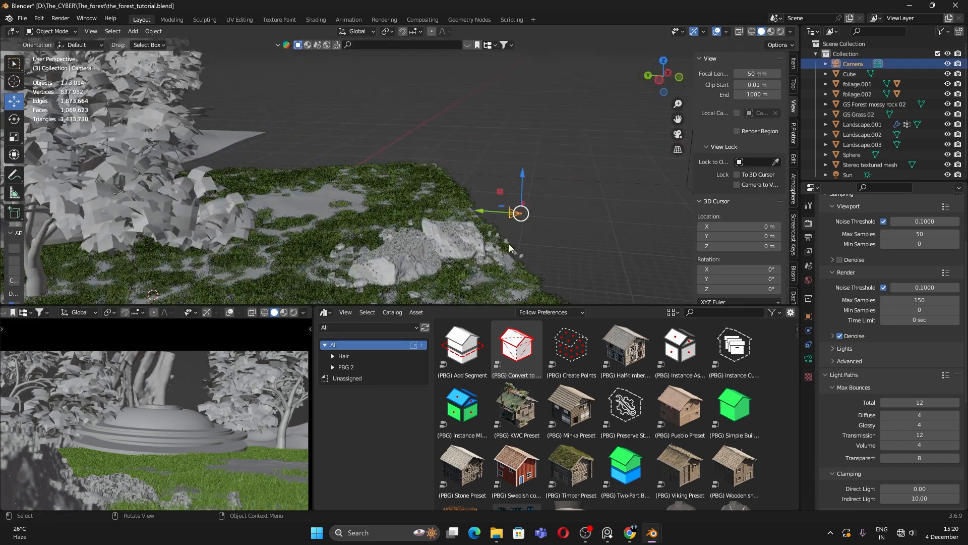
click(808, 359)
scroll(852, 424, down, 3)
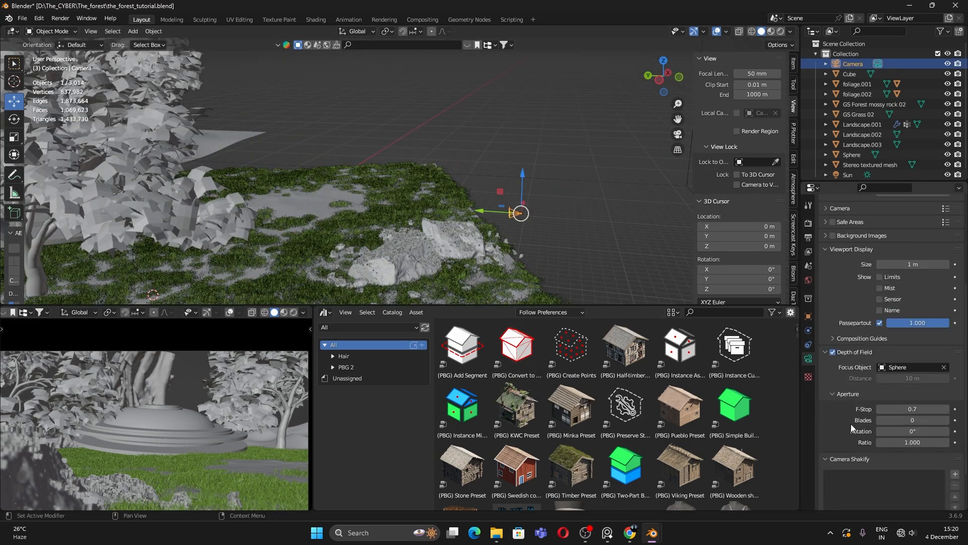
Step: Pick the Sphere as depth-of-field focus object with F-Stop 0.7, then enter the Compositing workspace
click(933, 367)
click(944, 366)
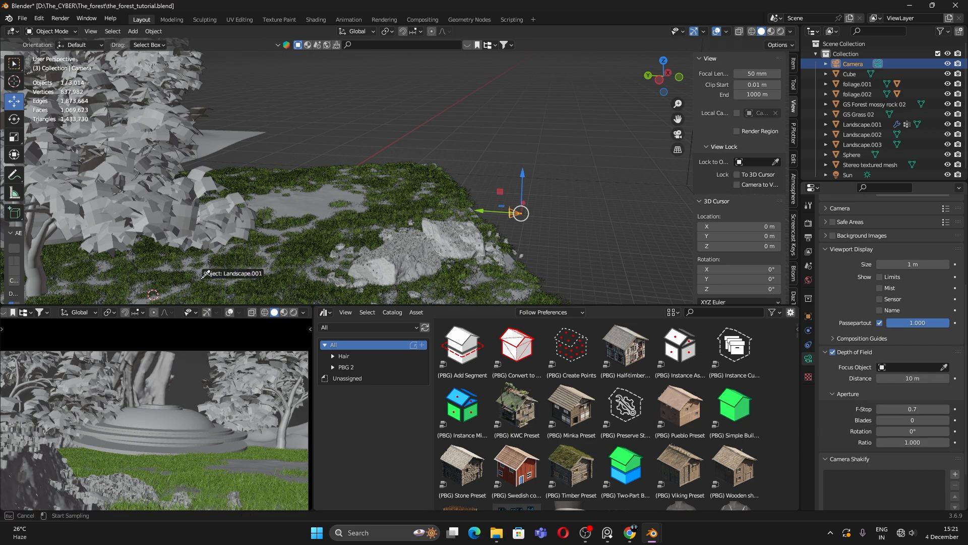
middle_drag(519, 214, 472, 300)
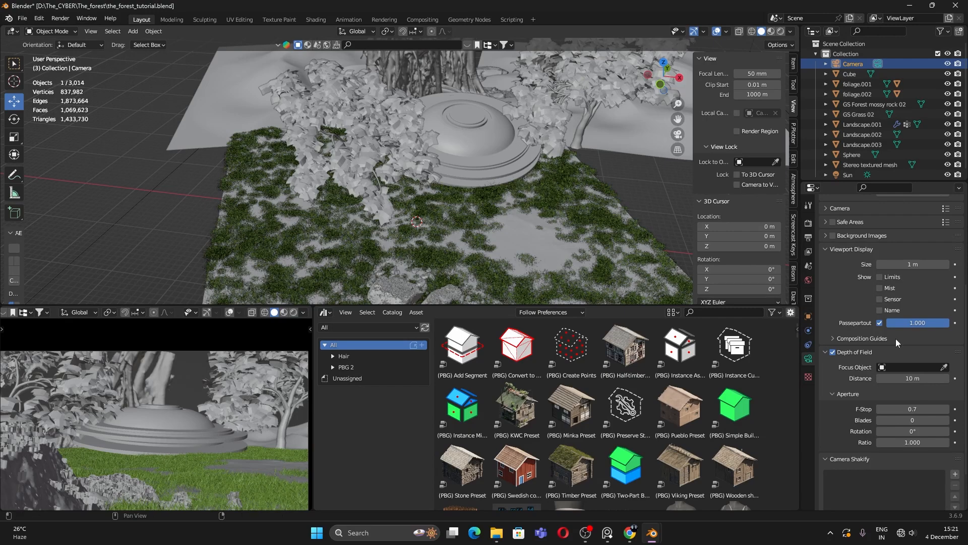
click(945, 368)
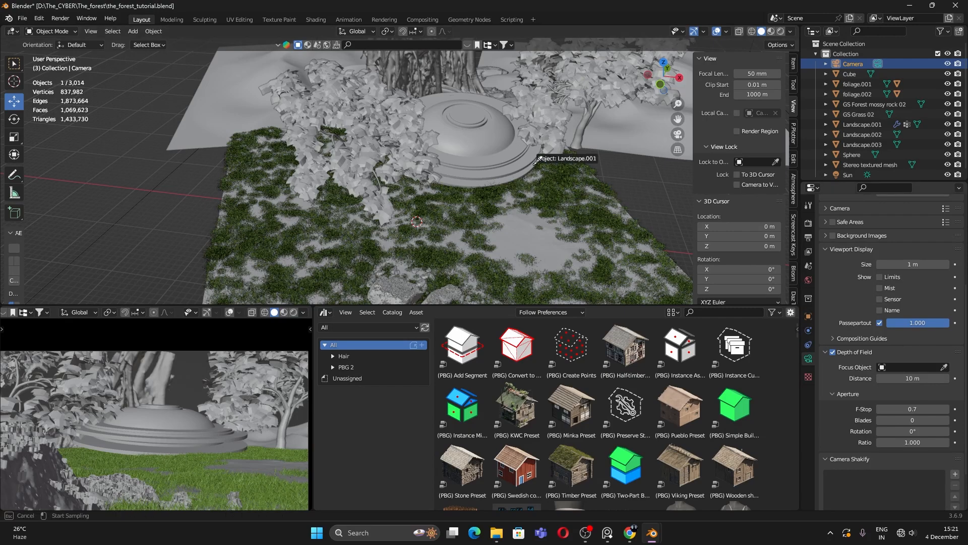
click(490, 135)
middle_drag(555, 177, 488, 144)
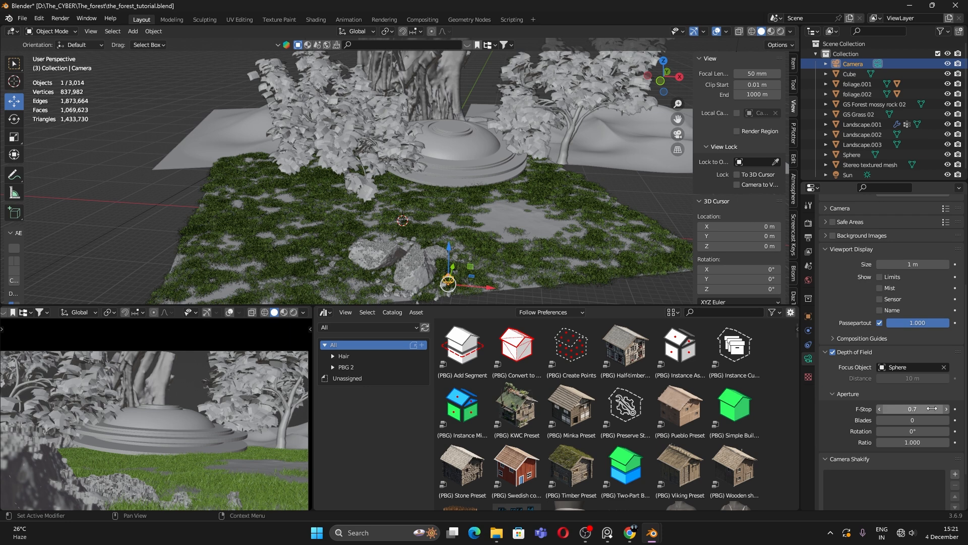
drag(913, 409, 898, 408)
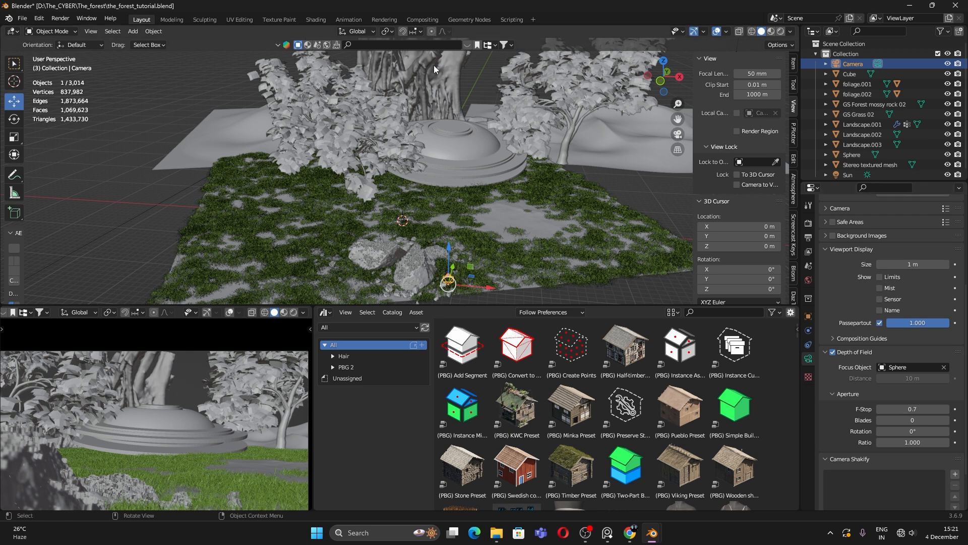
click(426, 21)
Step: Enable Use Nodes and spread the Render Layers and Composite nodes apart
click(429, 20)
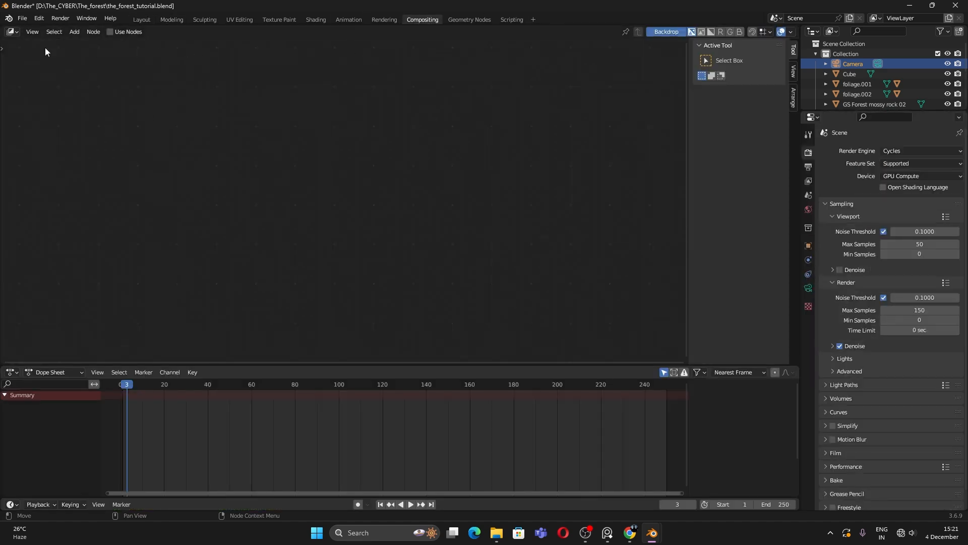
click(110, 31)
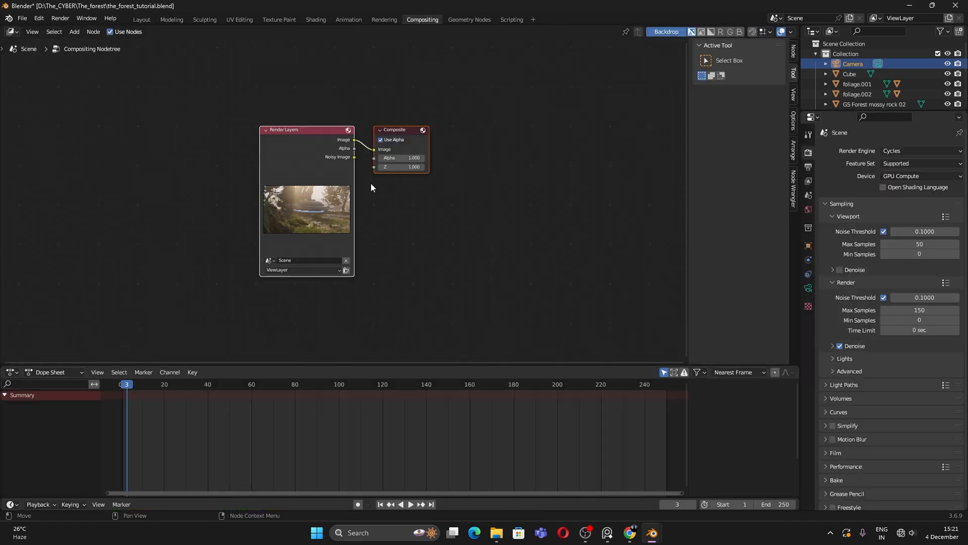
drag(356, 166, 133, 167)
middle_drag(324, 175, 366, 199)
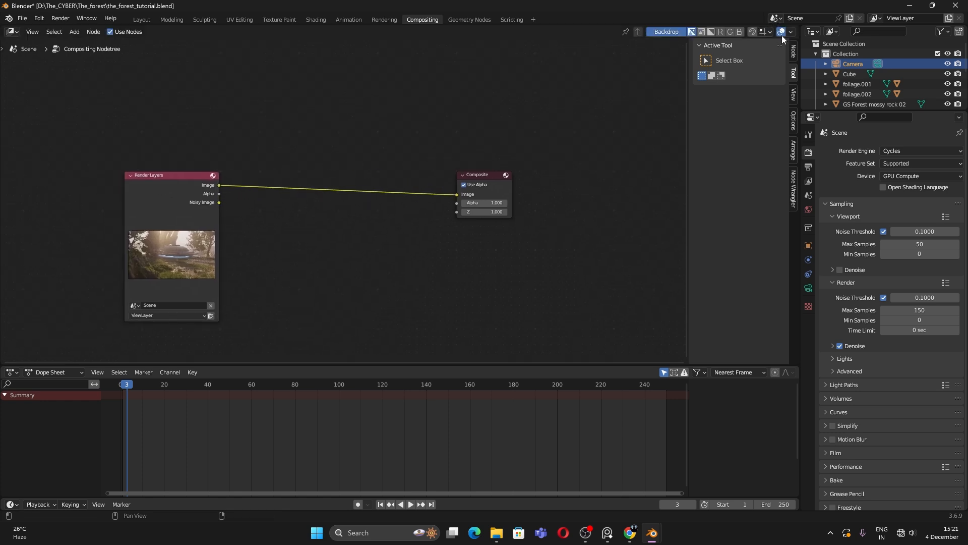
Step: Hide the sidebar, split the node editor, and show Render Result in an Image Editor on the right
key(n)
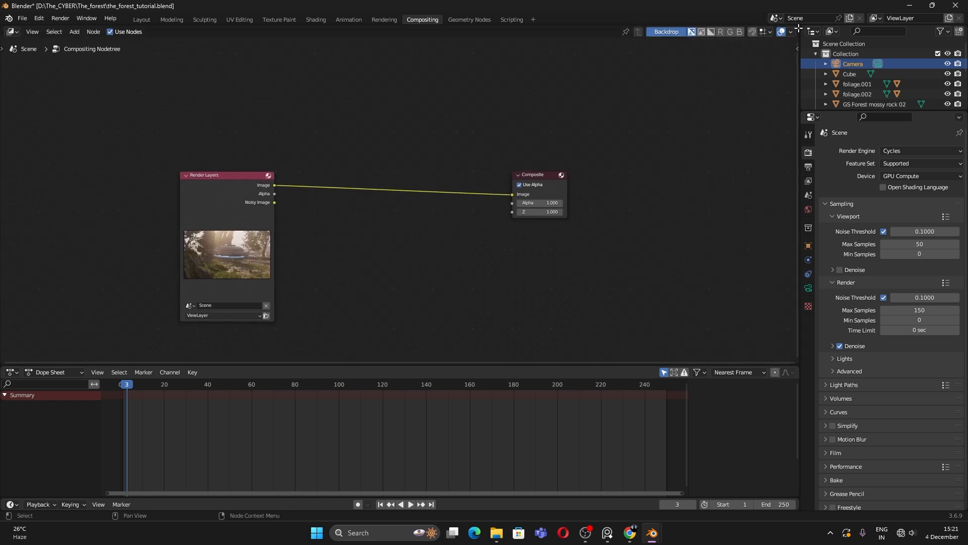
drag(799, 28, 435, 63)
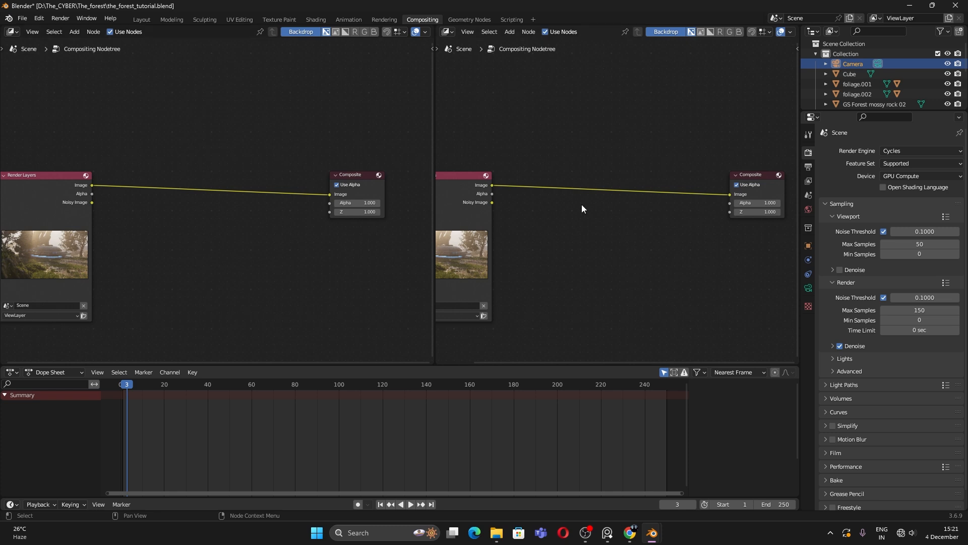
click(448, 33)
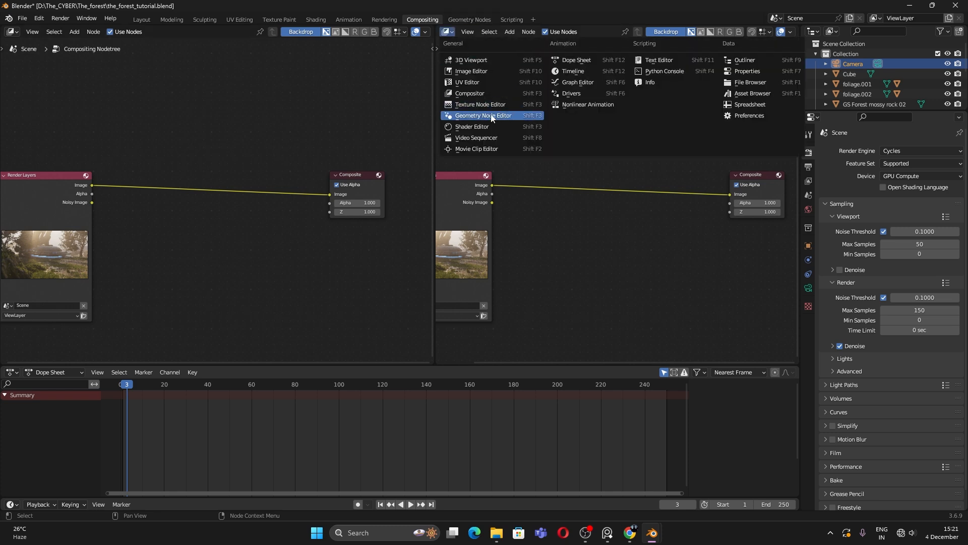
click(471, 71)
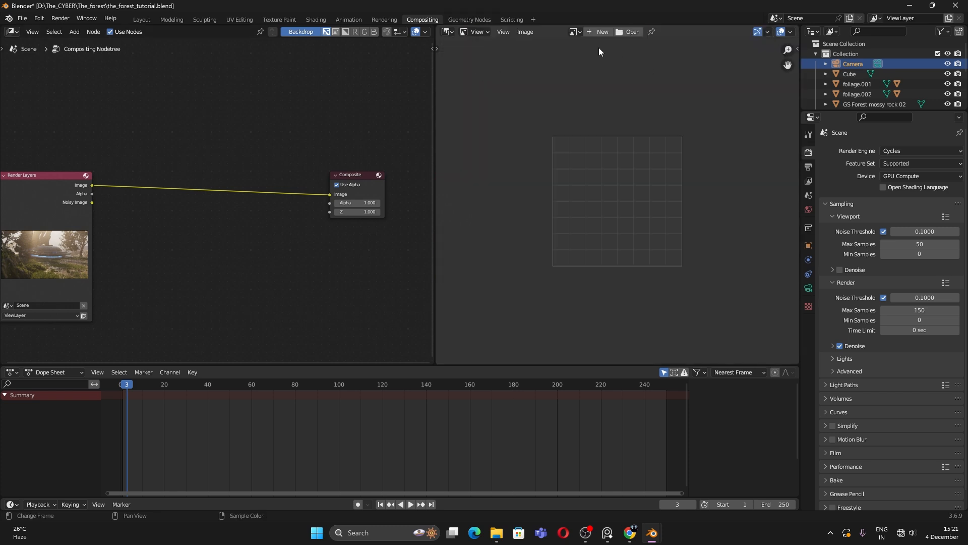
click(578, 31)
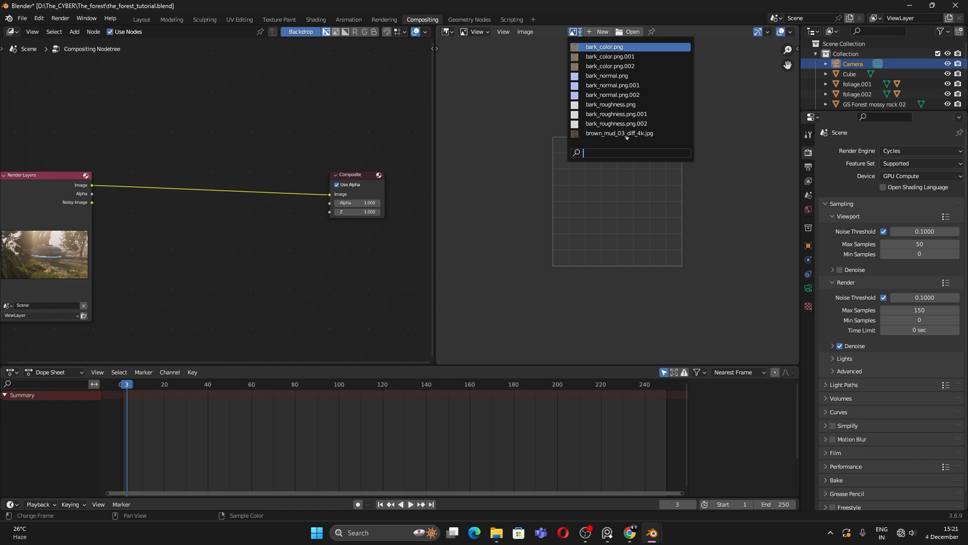
text(T)
key(BackSpace)
text(RENDER)
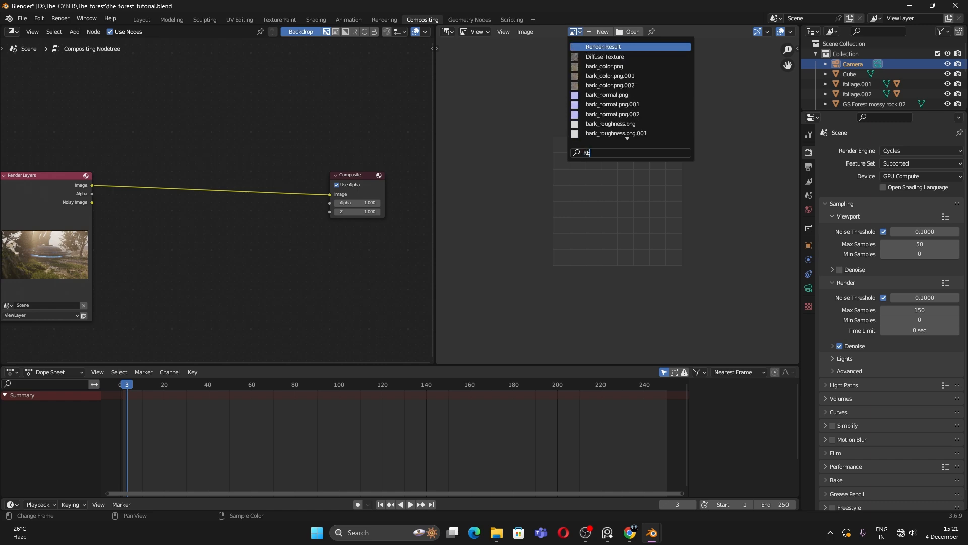
key(Return)
Step: Widen the image viewer and reposition the node tree view for adding nodes
scroll(580, 195, down, 10)
scroll(579, 195, up, 6)
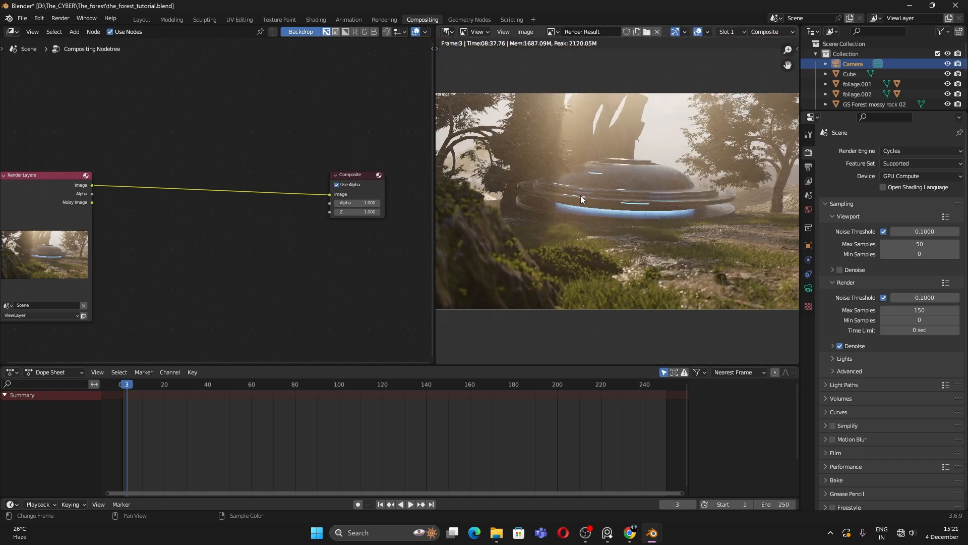
scroll(484, 211, down, 2)
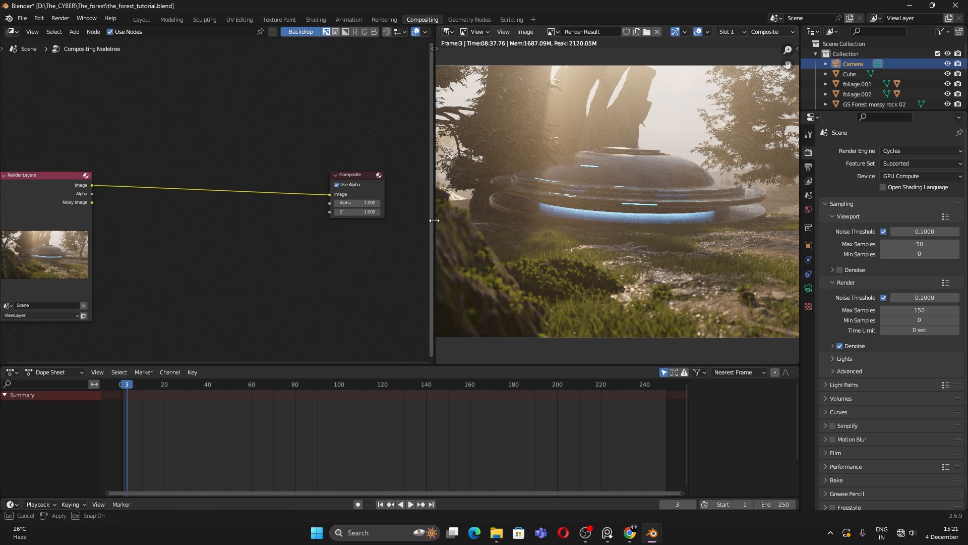
drag(429, 220, 292, 220)
scroll(204, 237, up, 2)
click(132, 228)
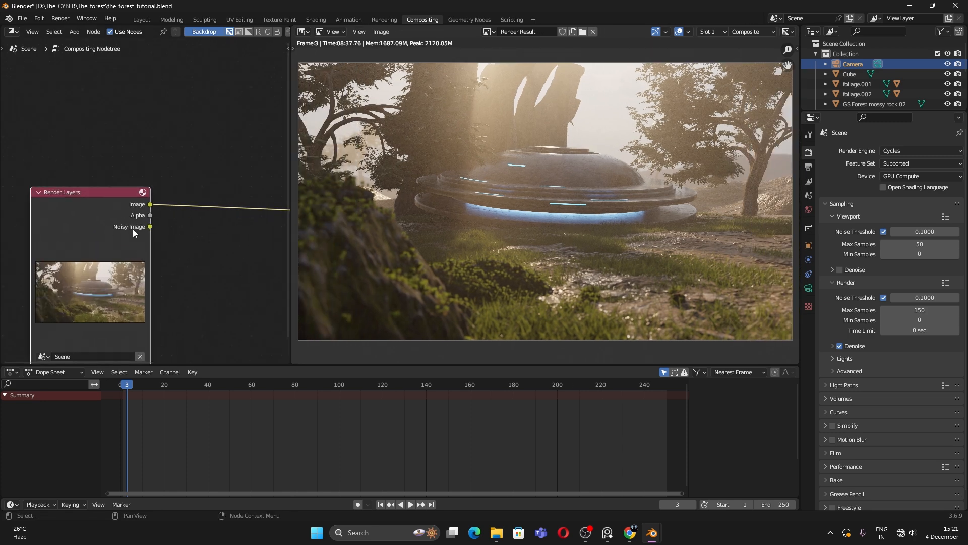
middle_drag(251, 238, 193, 238)
click(249, 226)
scroll(166, 246, down, 1)
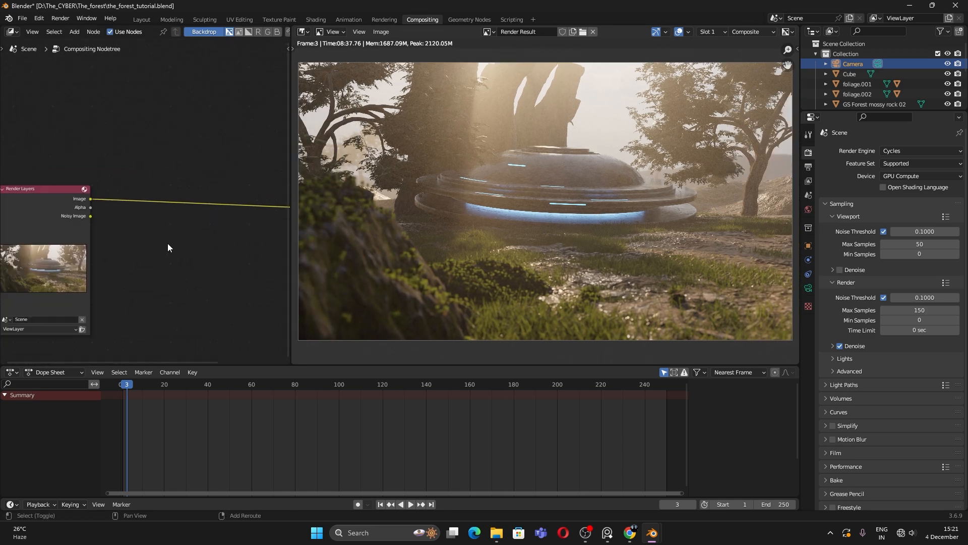
key(shift+a)
Step: Drop a Glare node onto the Render Layers–Composite link and set it to Fog Glow
text(GLARE)
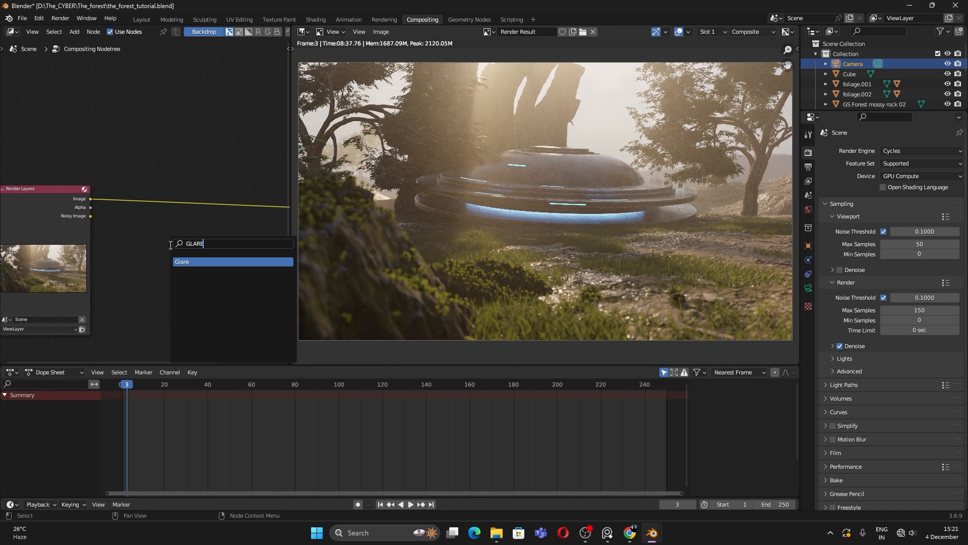
key(Return)
click(189, 174)
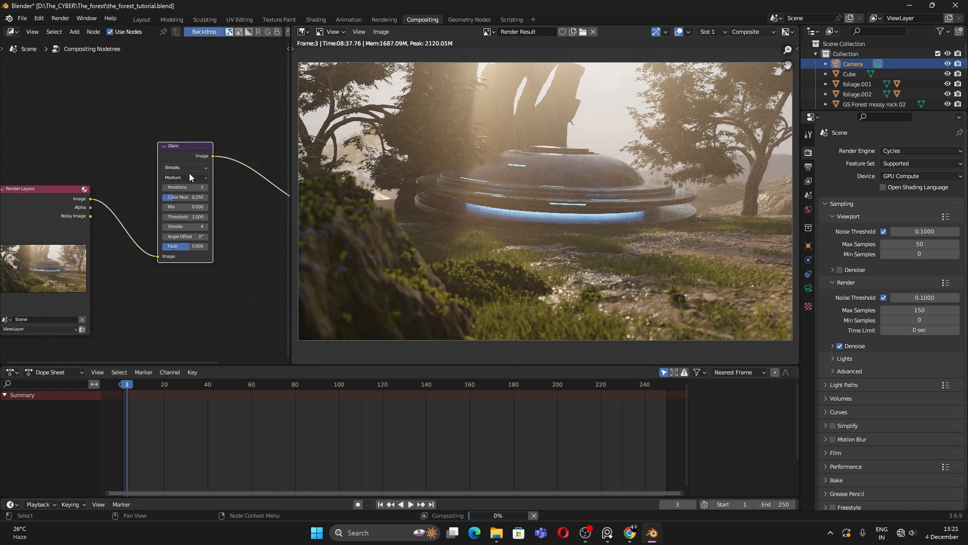
click(189, 169)
click(180, 193)
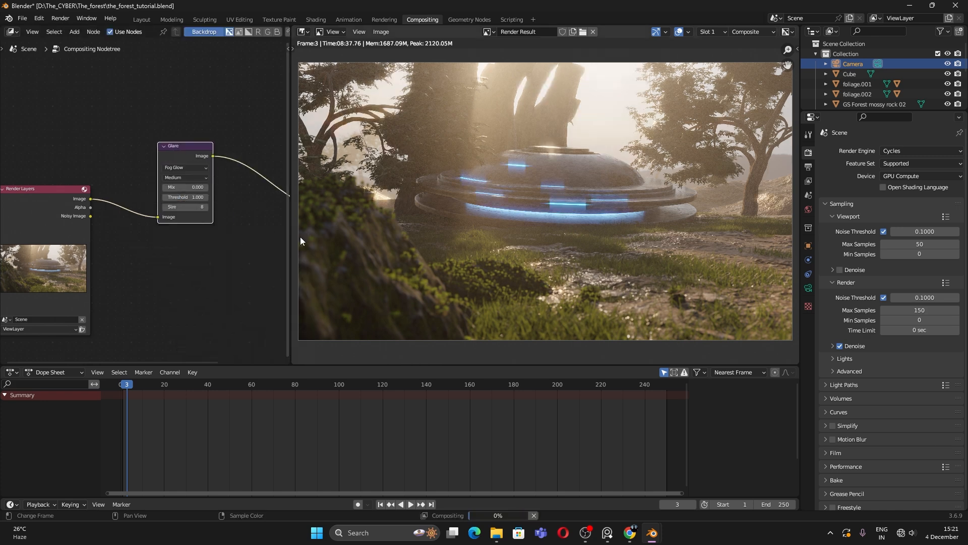
Step: Pan to the Composite node and bring up the node search for the next node
mouse_move(284, 211)
middle_down()
mouse_move(177, 250)
mouse_move(192, 243)
middle_up()
scroll(177, 250, up, 1)
key(shift+a)
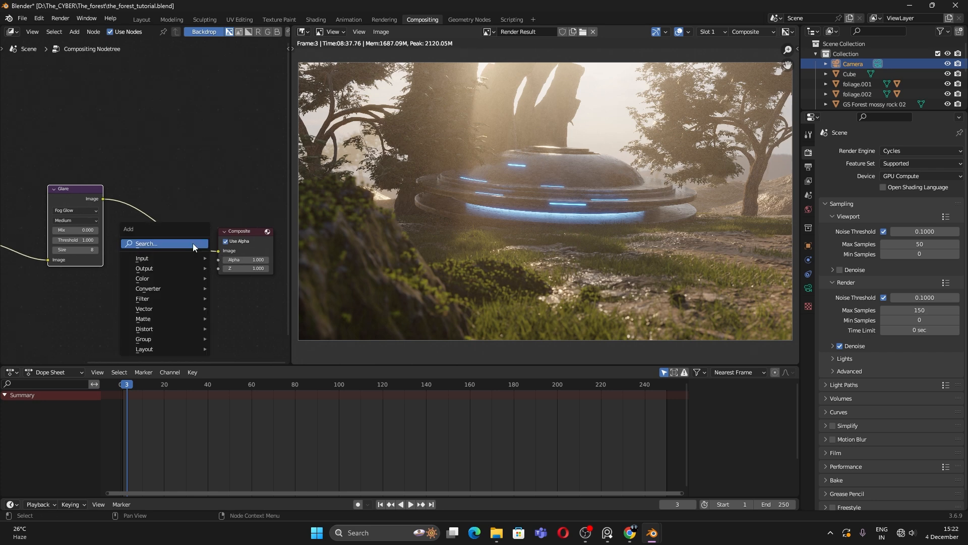
click(192, 243)
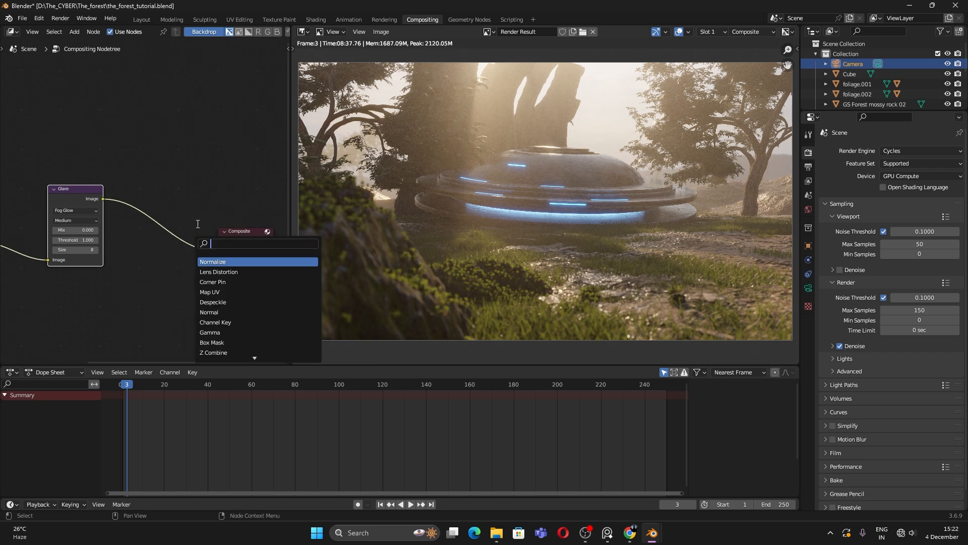
Step: Replace a misplaced Lens Distortion node with one dropped on the Glare-to-Composite link
click(234, 272)
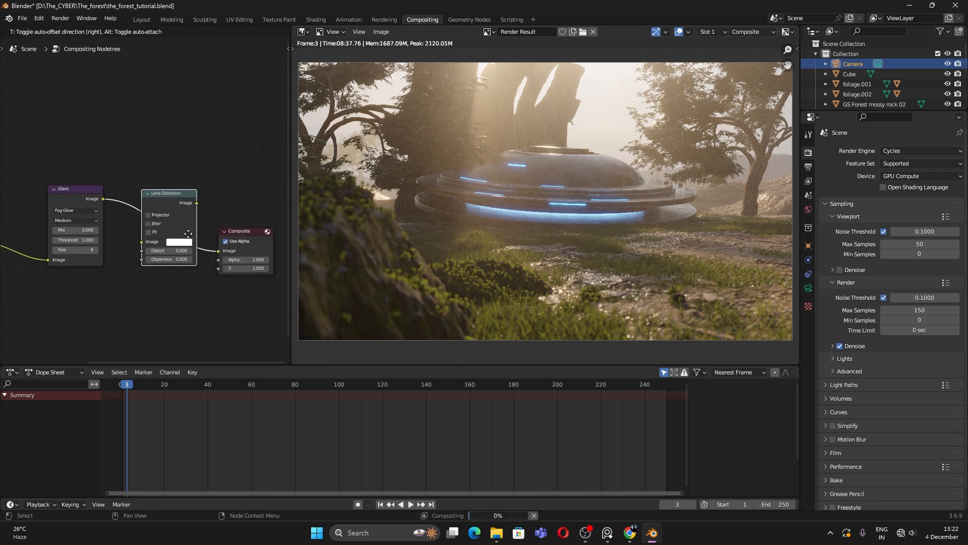
click(186, 319)
key(x)
key(shift+a)
click(185, 291)
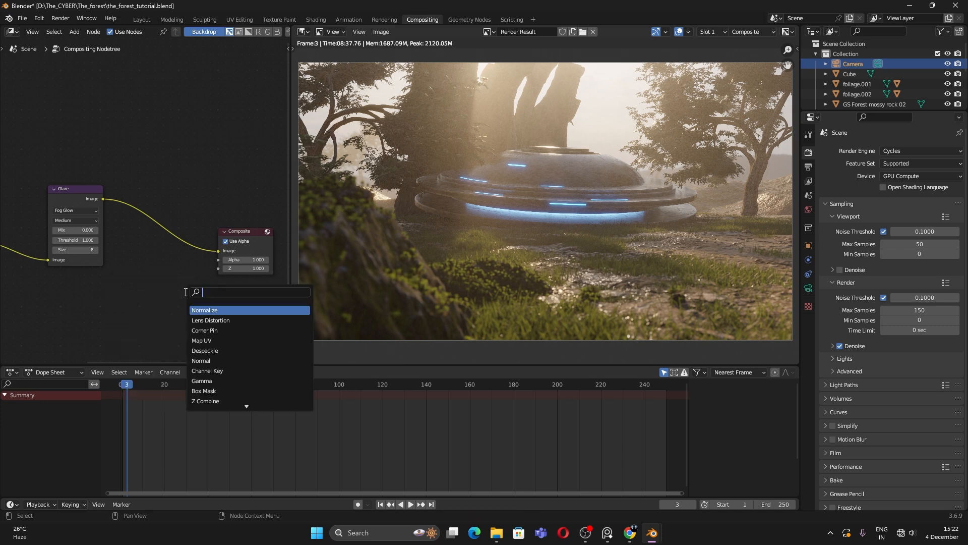
text(LR)
key(BackSpace)
key(BackSpace)
text(lens)
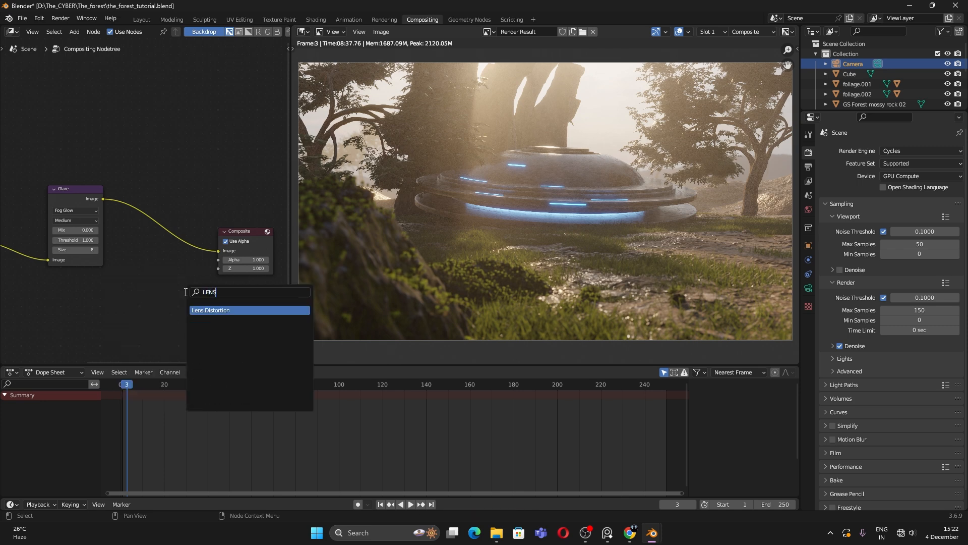
key(Return)
click(153, 164)
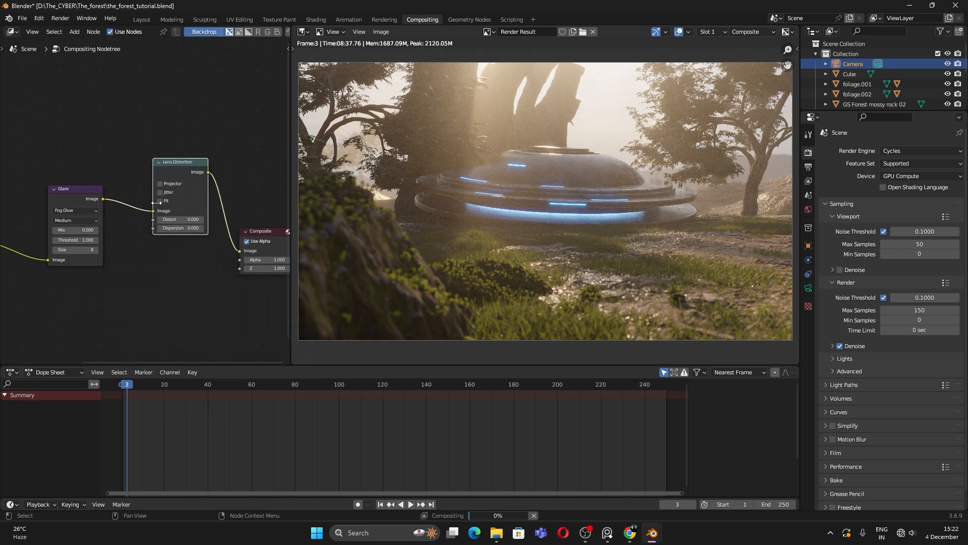
Step: Widen the Lens Distortion node and test Jitter on the render, then turn it back off
scroll(166, 168, up, 3)
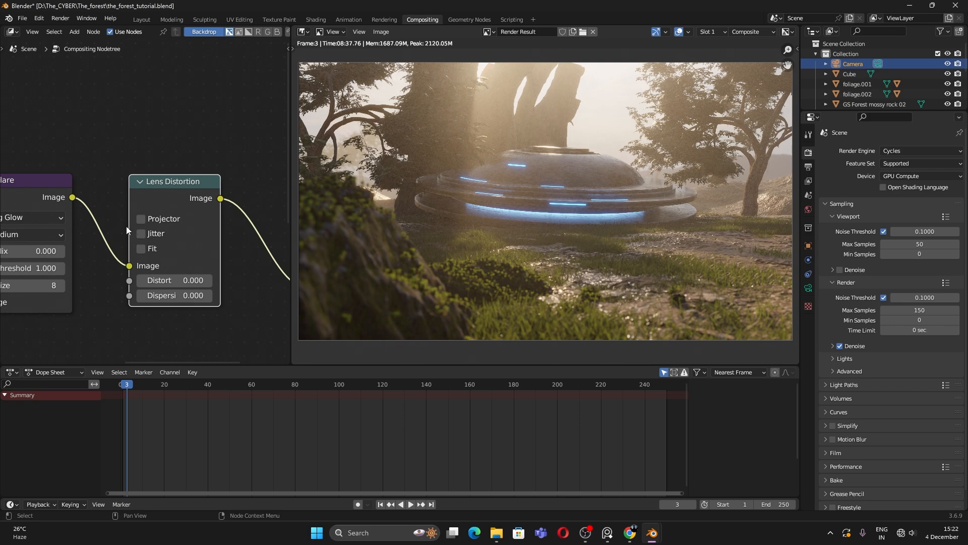
drag(129, 233, 105, 234)
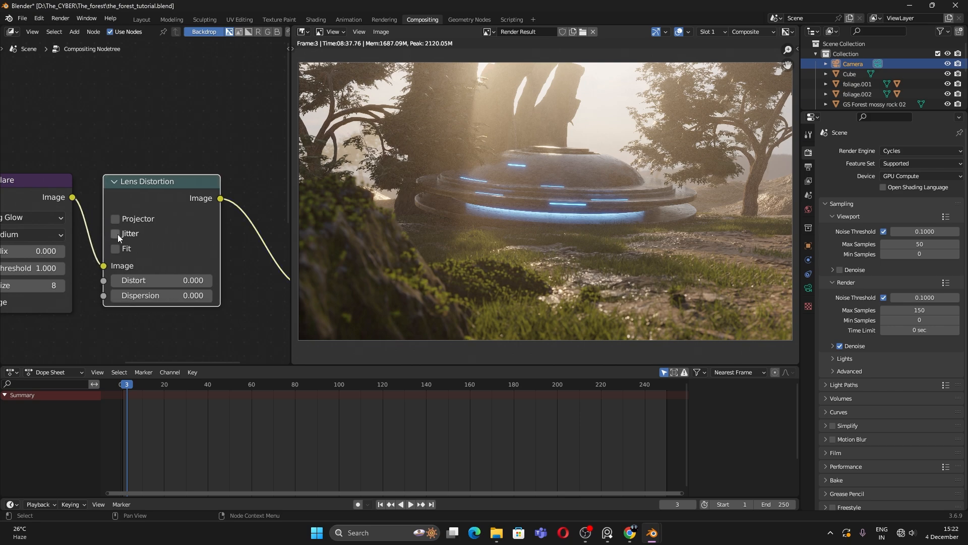
click(116, 233)
scroll(165, 256, up, 2)
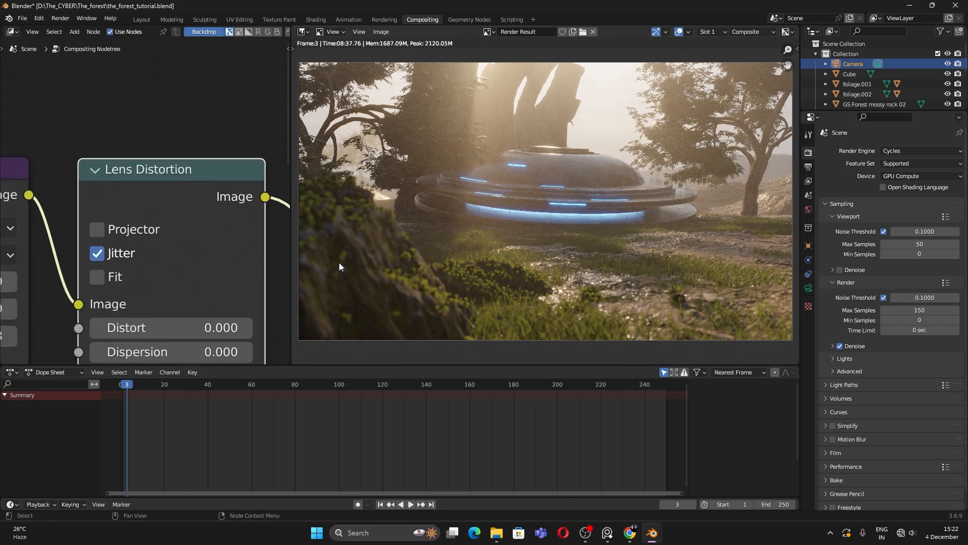
scroll(540, 237, down, 3)
scroll(540, 237, up, 8)
scroll(608, 253, down, 5)
scroll(582, 268, up, 1)
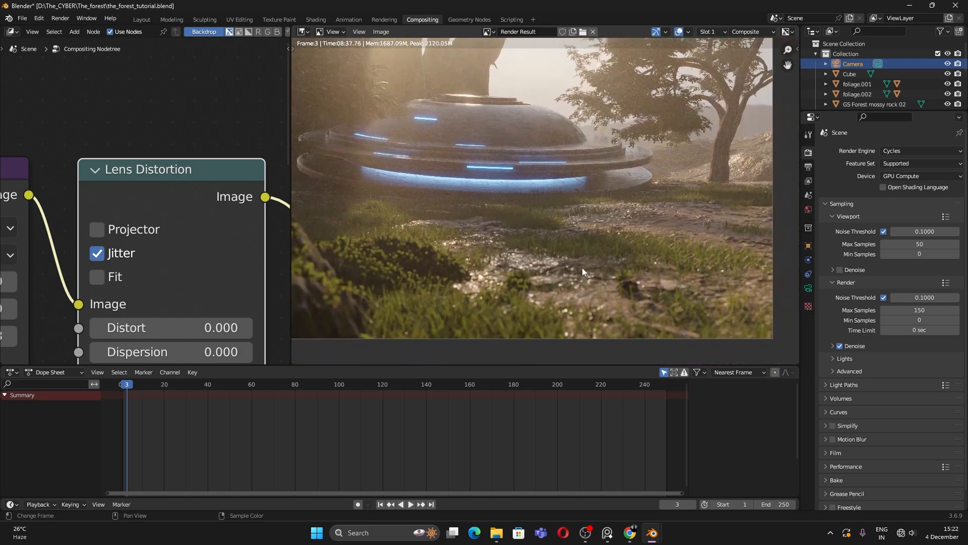
scroll(524, 232, down, 2)
middle_drag(532, 235, 556, 258)
scroll(484, 255, up, 1)
middle_drag(476, 254, 484, 255)
click(119, 253)
middle_drag(191, 339, 180, 273)
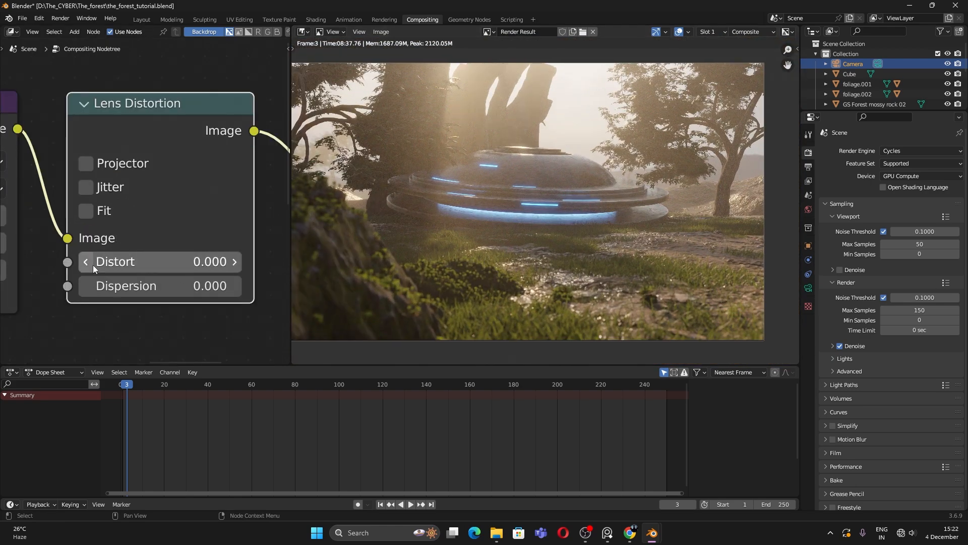
Step: Set Lens Distortion's Distort to -0.040 and Dispersion to 0.050
shift+drag(152, 263, 167, 264)
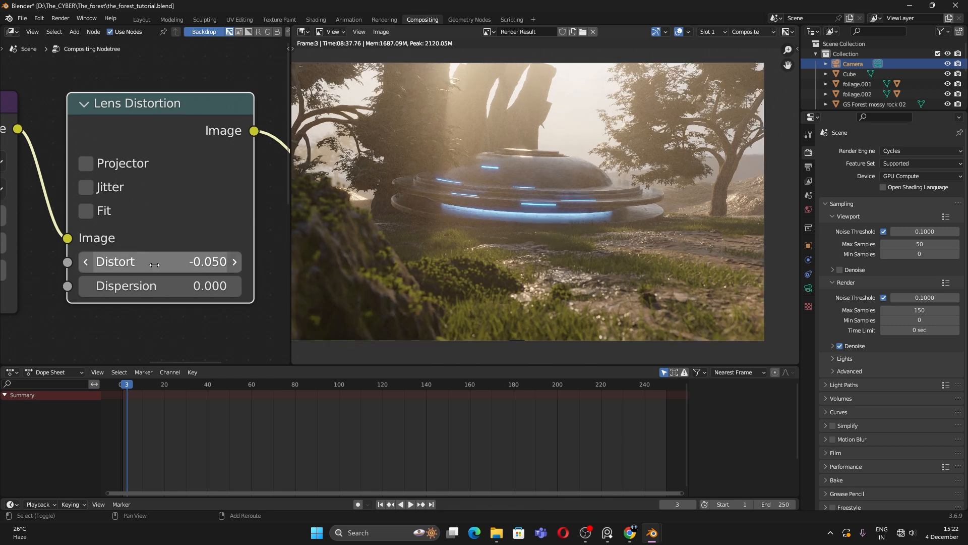
scroll(409, 245, down, 1)
click(208, 262)
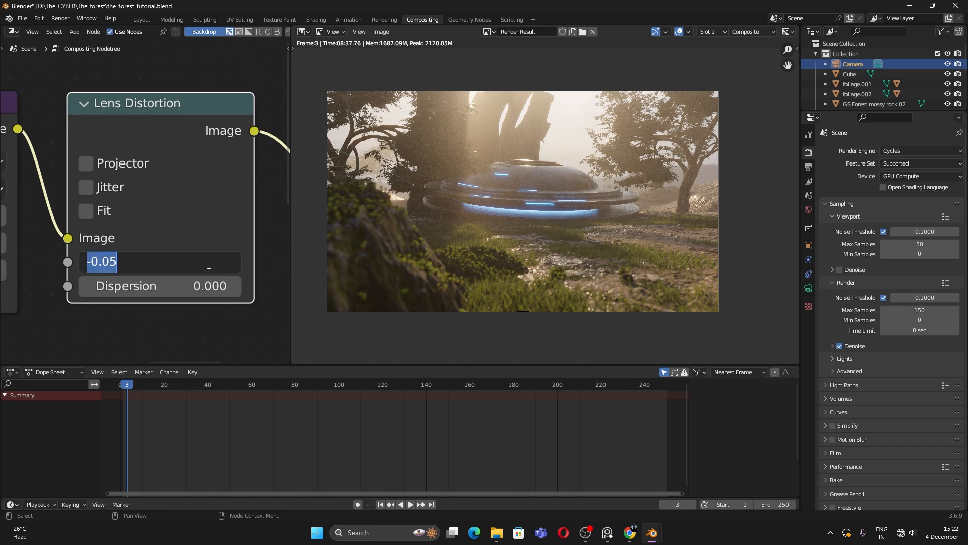
click(209, 265)
text(4)
key(Return)
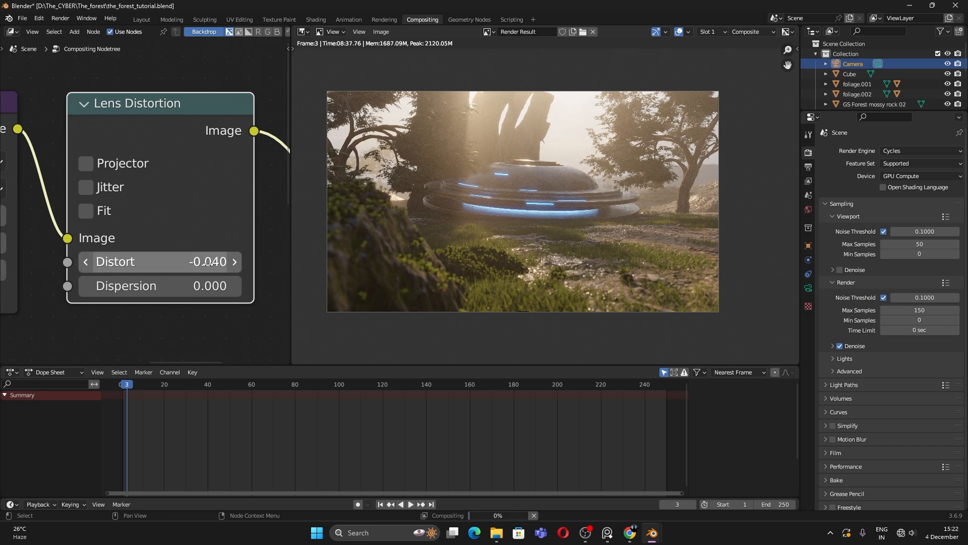
click(174, 289)
key(Return)
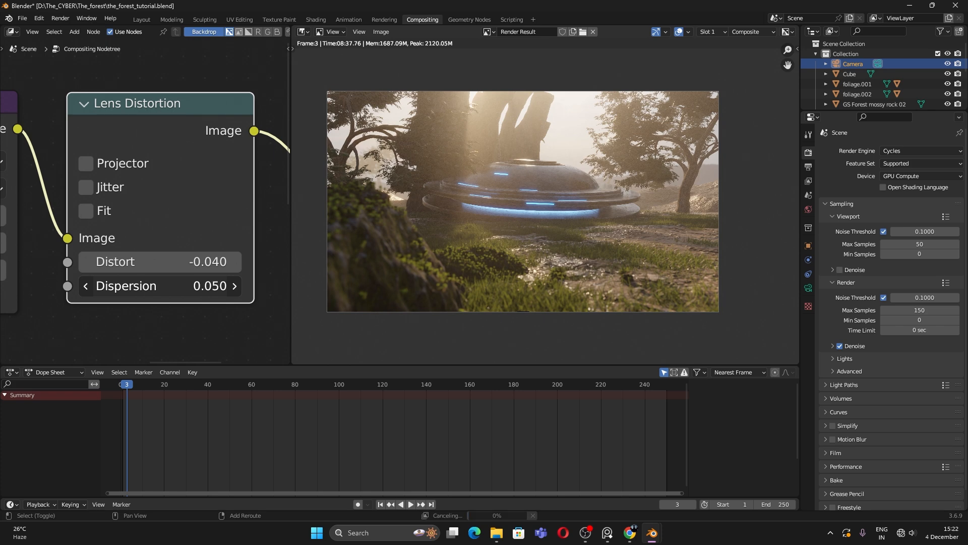
Step: Inspect the colour fringing on the saucer and lower Dispersion to 0.030
scroll(624, 197, up, 8)
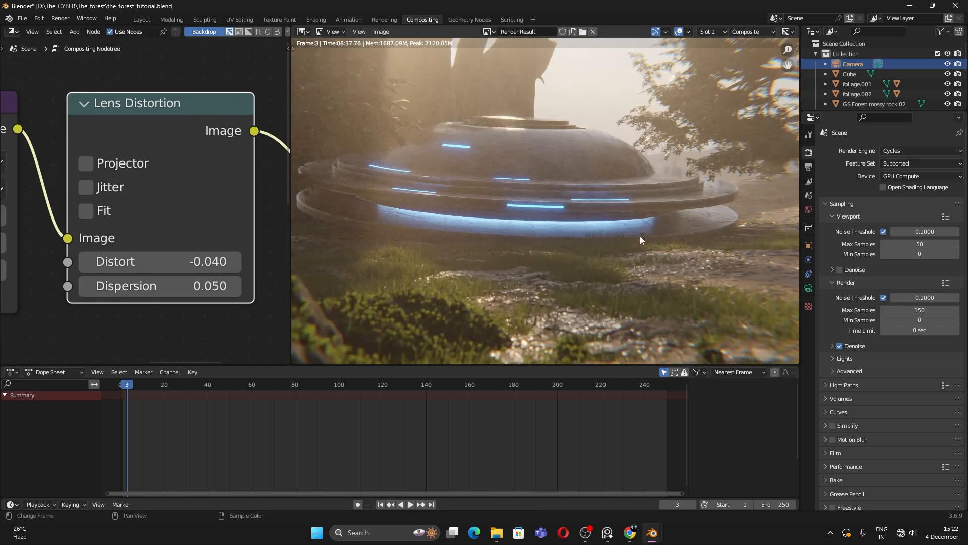
middle_drag(623, 198, 601, 244)
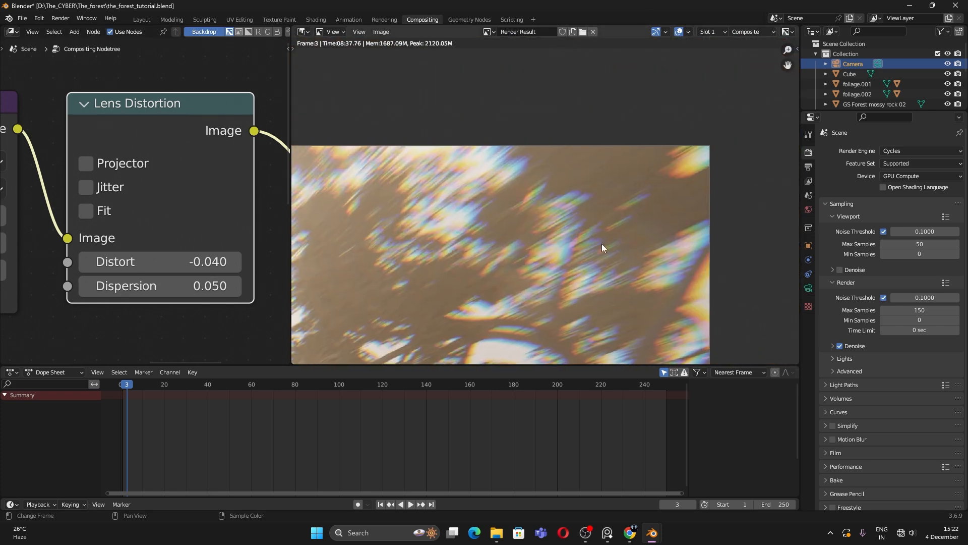
scroll(604, 195, down, 5)
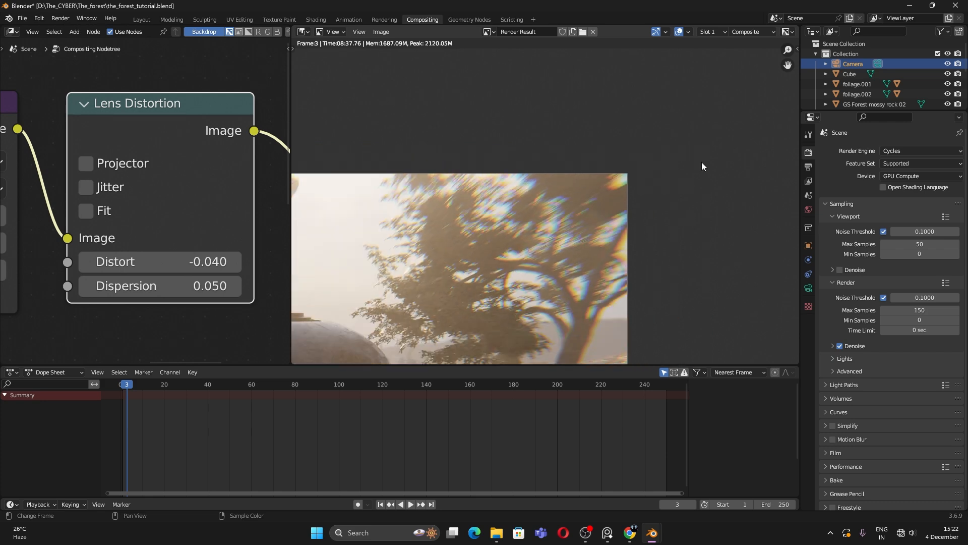
scroll(598, 189, up, 2)
scroll(595, 199, down, 3)
middle_drag(624, 300, 698, 172)
scroll(631, 205, down, 2)
scroll(207, 292, up, 1)
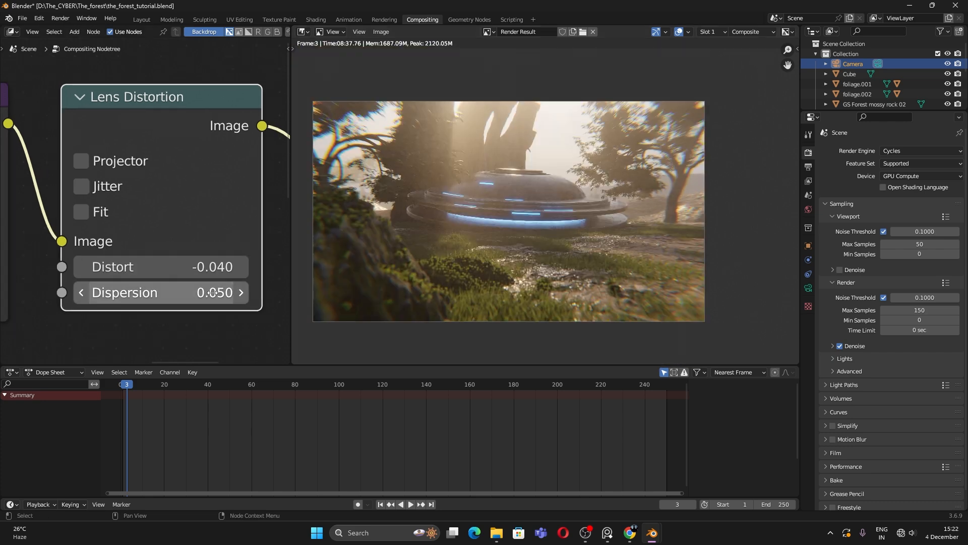
double_click(208, 299)
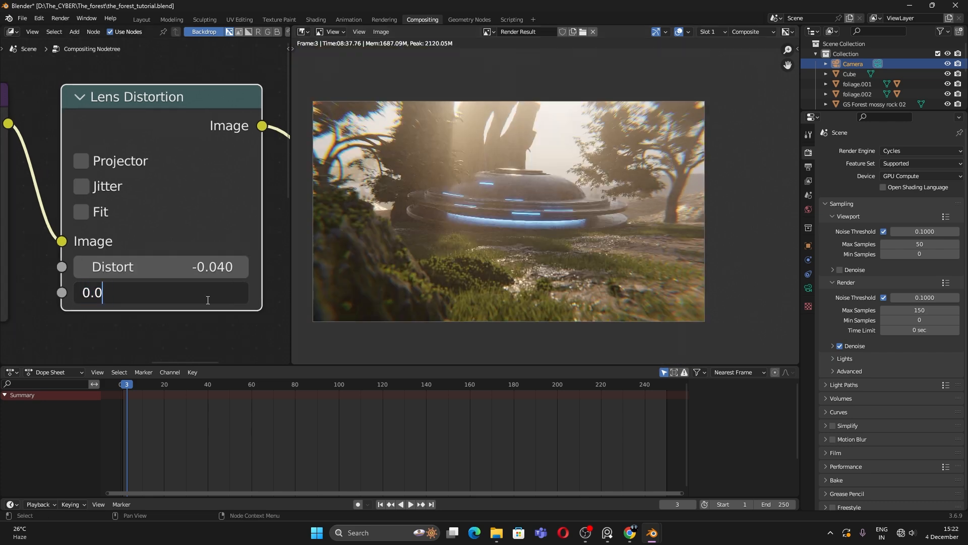
double_click(208, 300)
scroll(452, 296, up, 2)
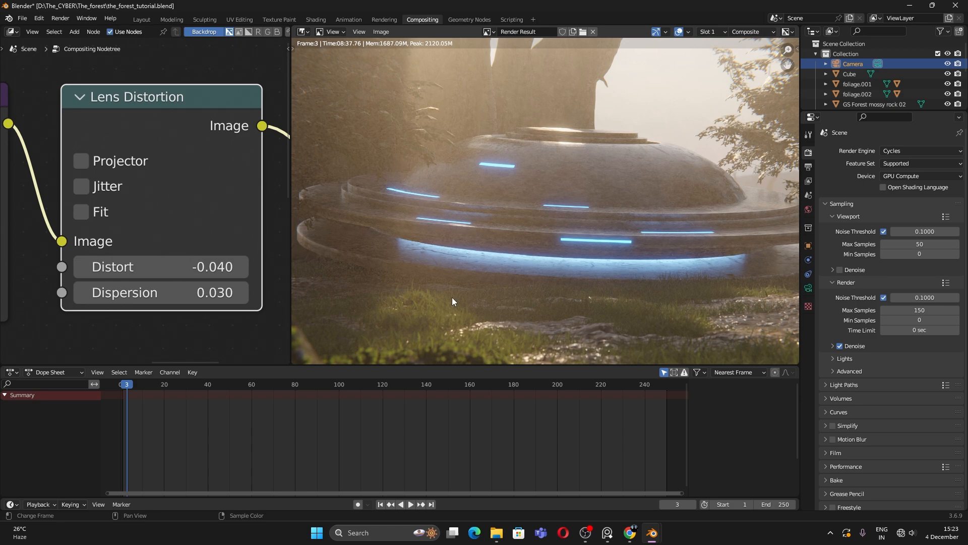
scroll(469, 305, down, 4)
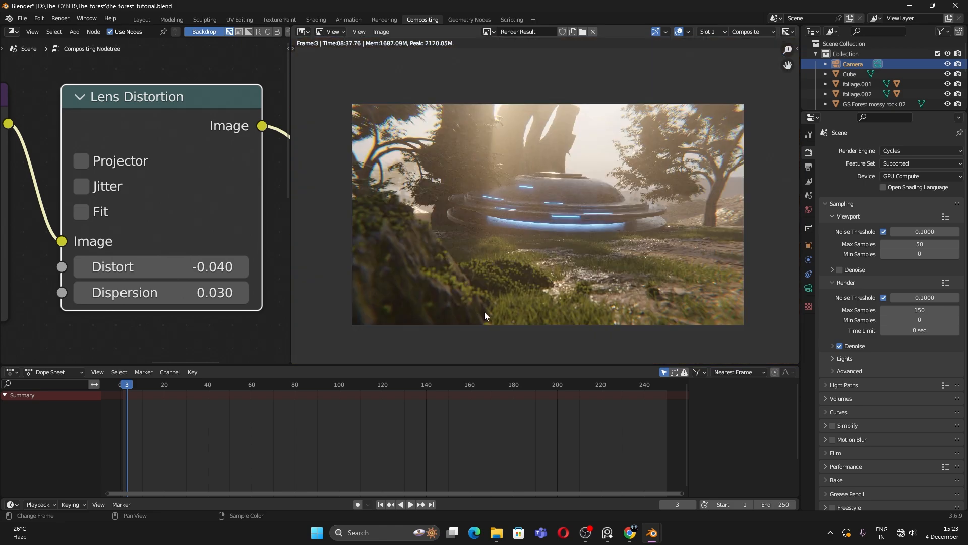
middle_drag(484, 312, 480, 312)
scroll(480, 311, up, 1)
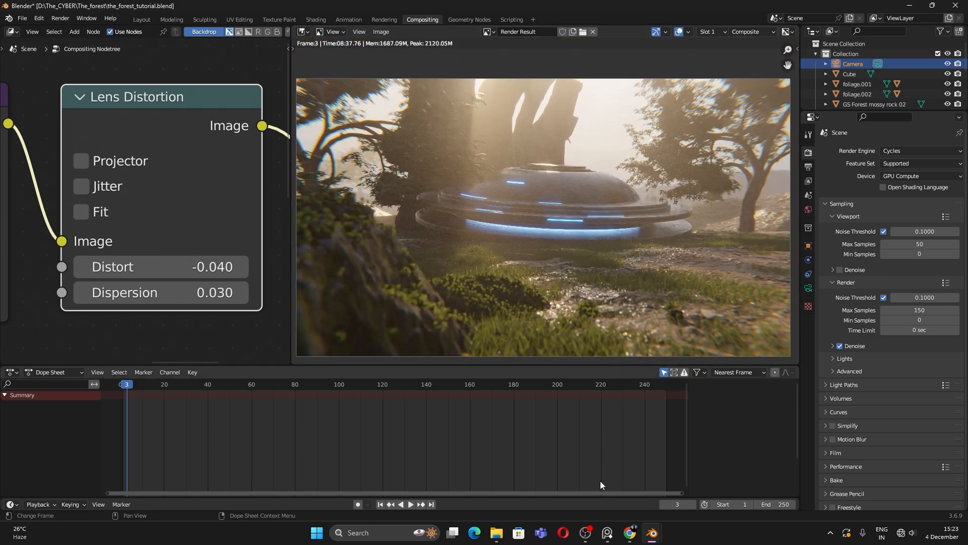
Step: Bring up the final render full size and compare it with the PureRef reference image
mouse_move(607, 533)
click(628, 463)
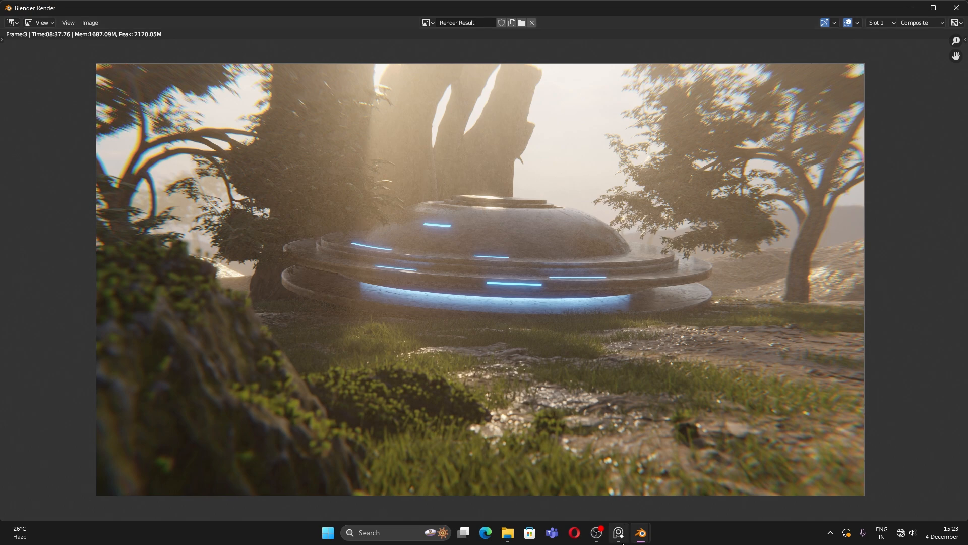
click(619, 533)
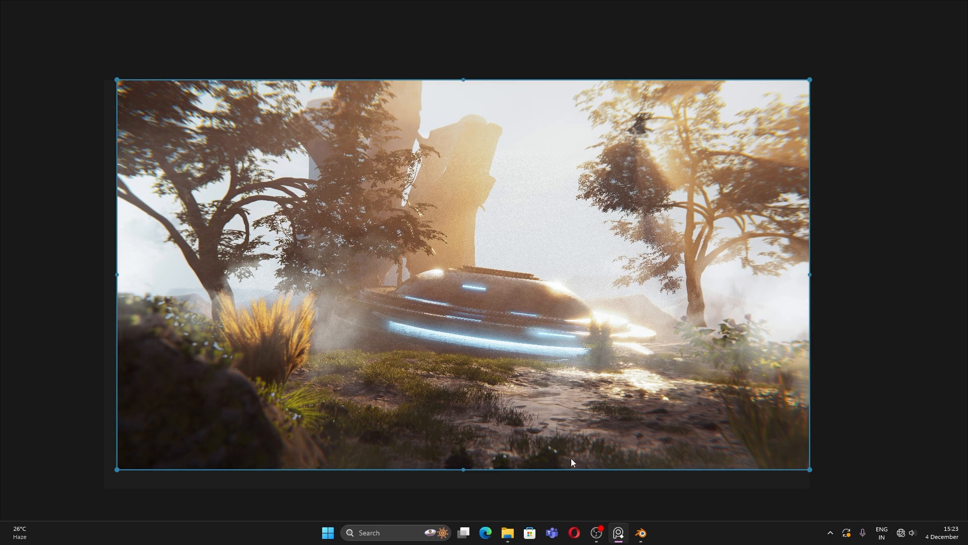
mouse_move(640, 532)
click(575, 504)
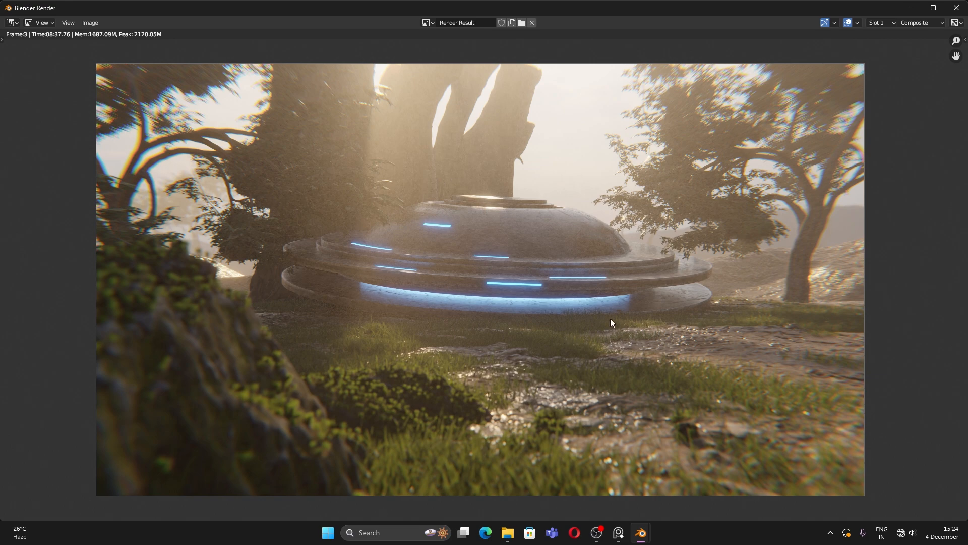
Step: Flip to the reference again and back to the render for a second comparison
click(621, 530)
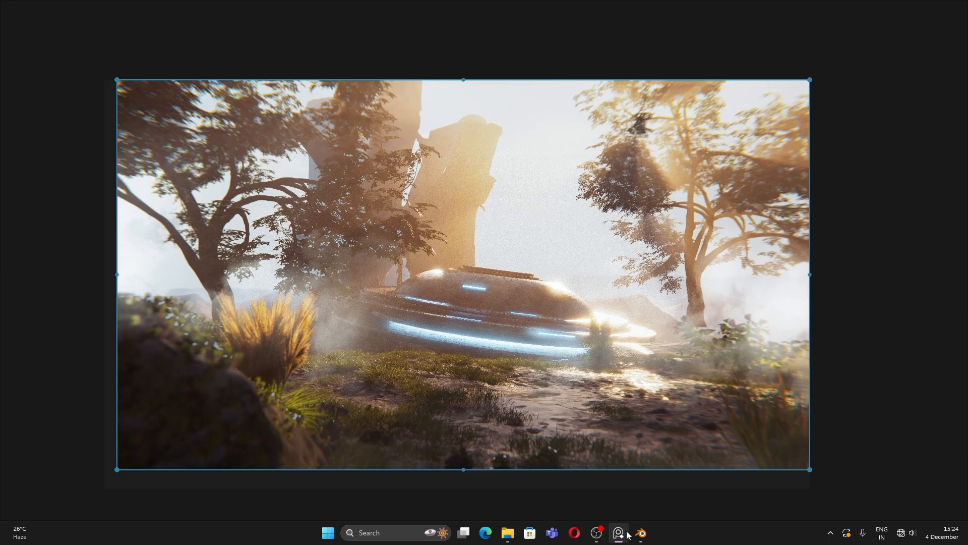
click(641, 532)
click(580, 499)
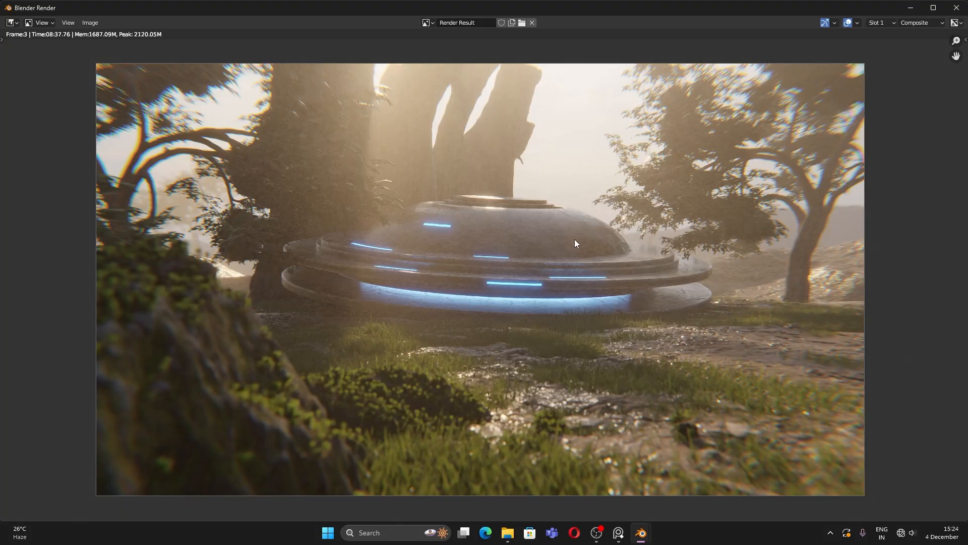
scroll(630, 290, down, 1)
scroll(641, 301, up, 1)
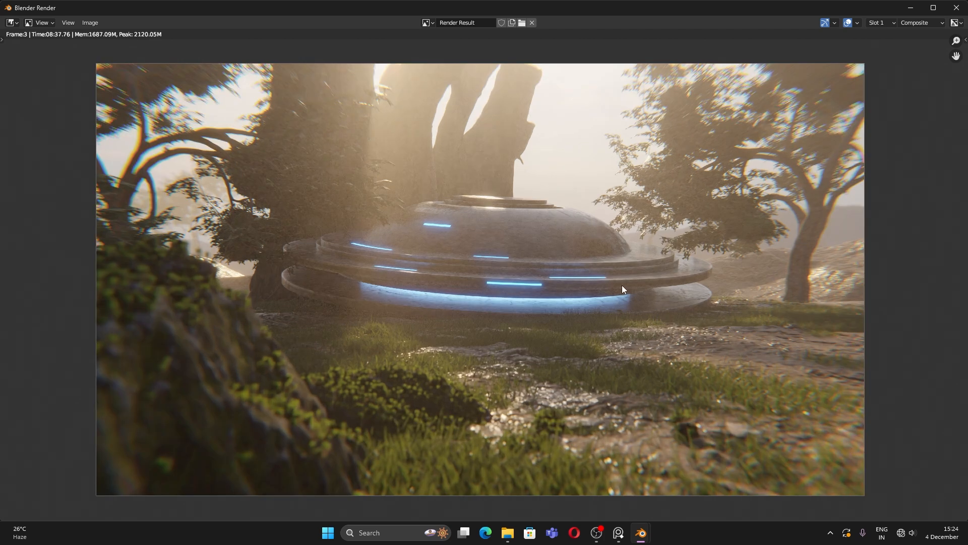